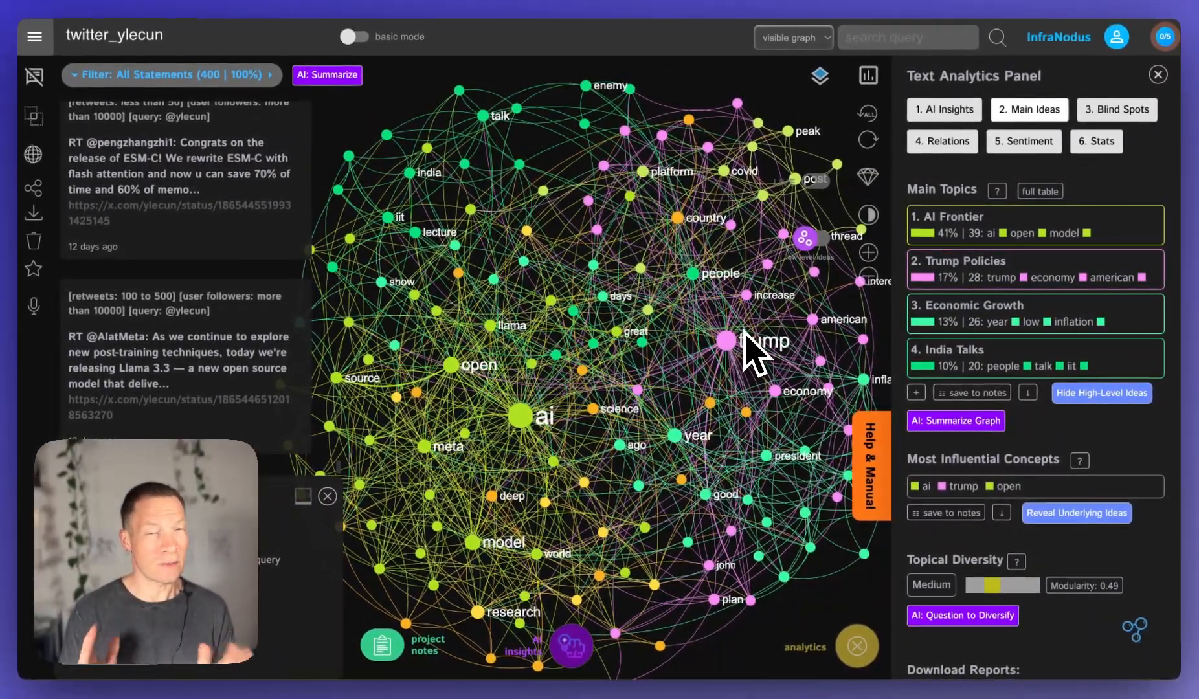
- Show the graph's blind spots, highlight the structural gap in the network, and cycle through the topic pairs back to India Talks and Economic Growth
{"action": "left_click", "coordinate": [1120, 110]}
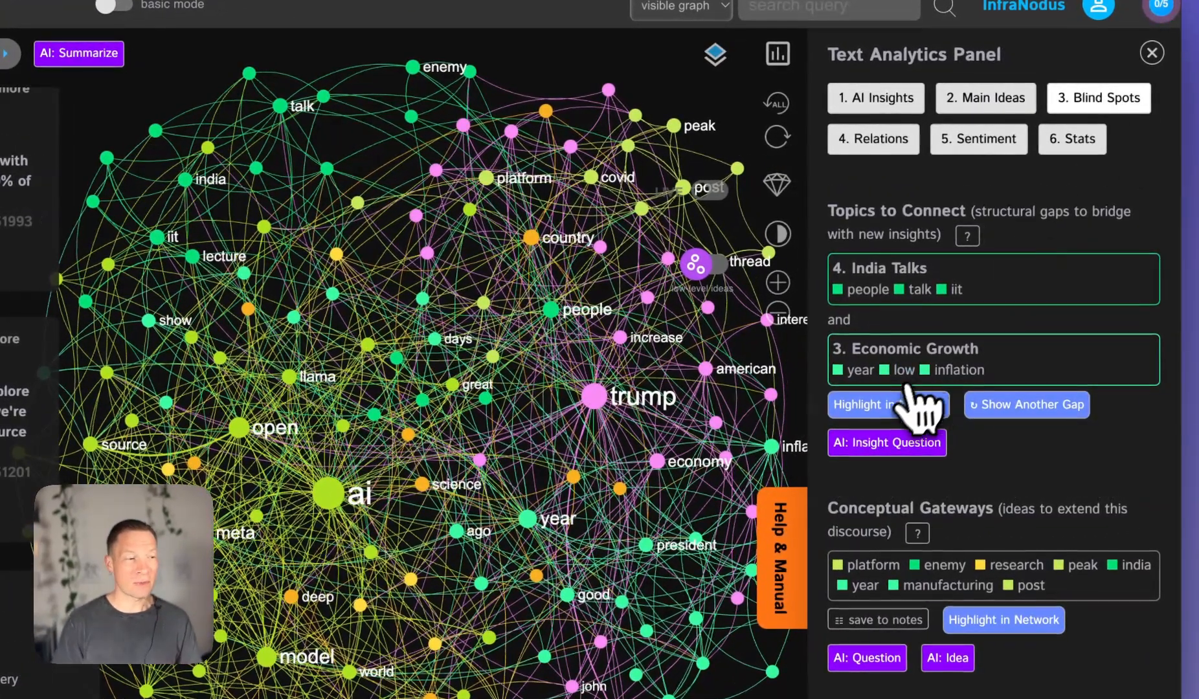
{"action": "left_click", "coordinate": [907, 389]}
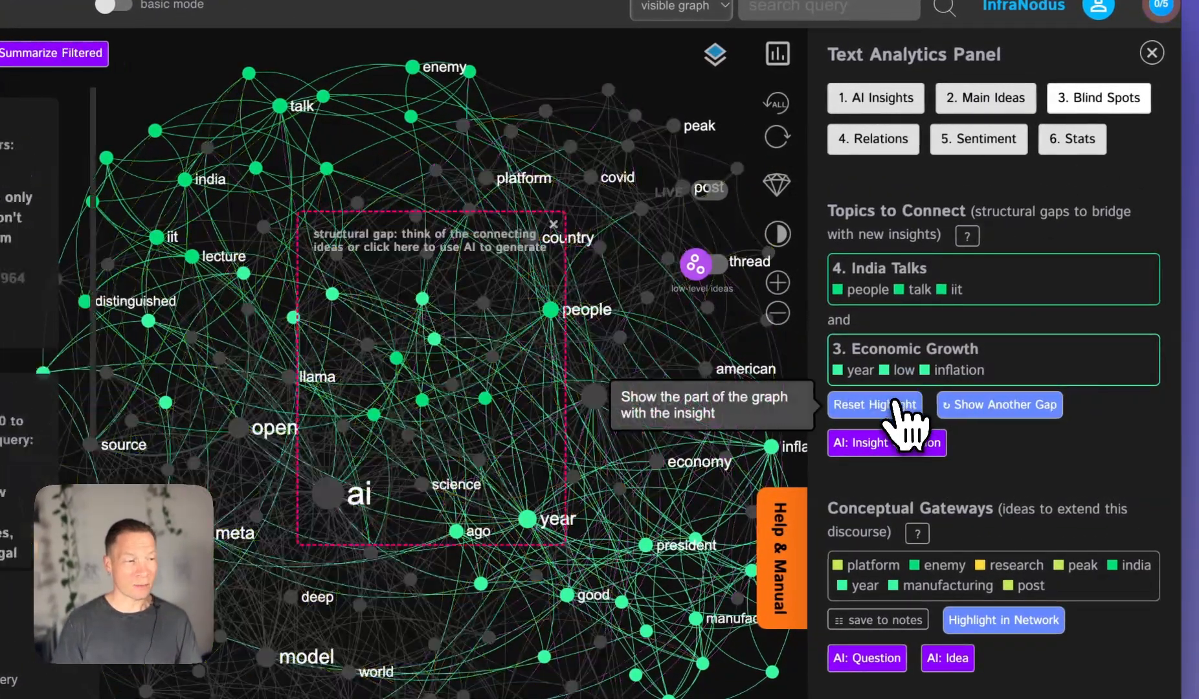
{"action": "left_click", "coordinate": [988, 407]}
{"action": "left_click", "coordinate": [989, 415]}
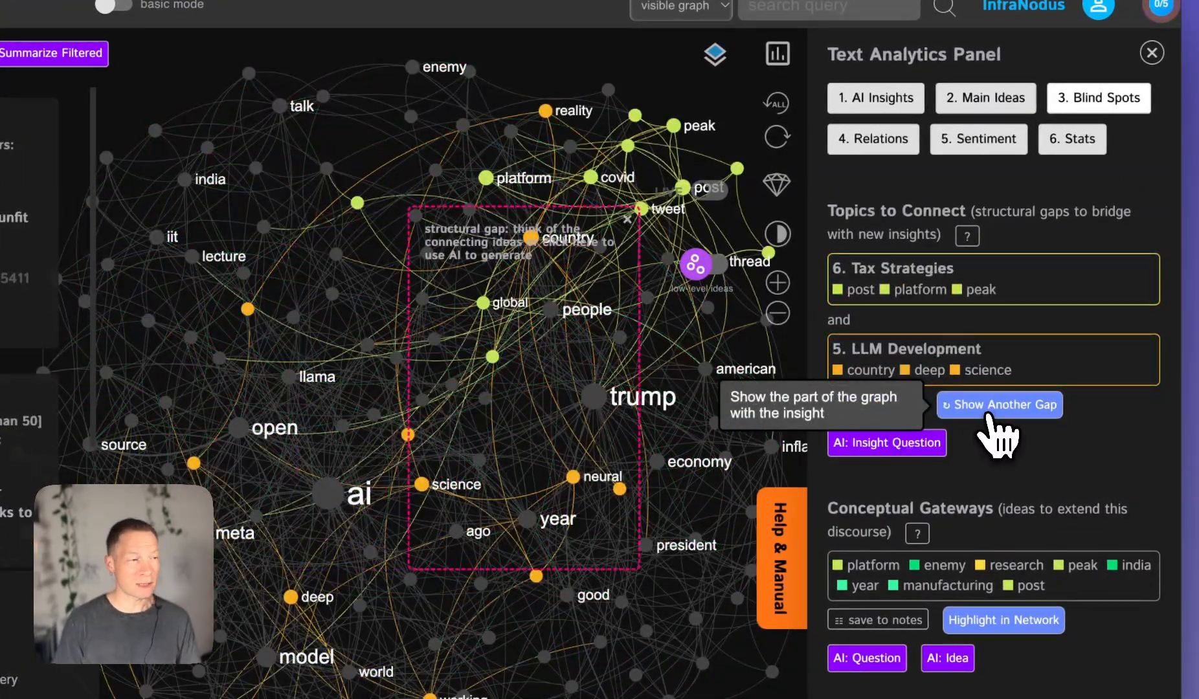
{"action": "left_click", "coordinate": [989, 415]}
{"action": "left_click", "coordinate": [989, 416]}
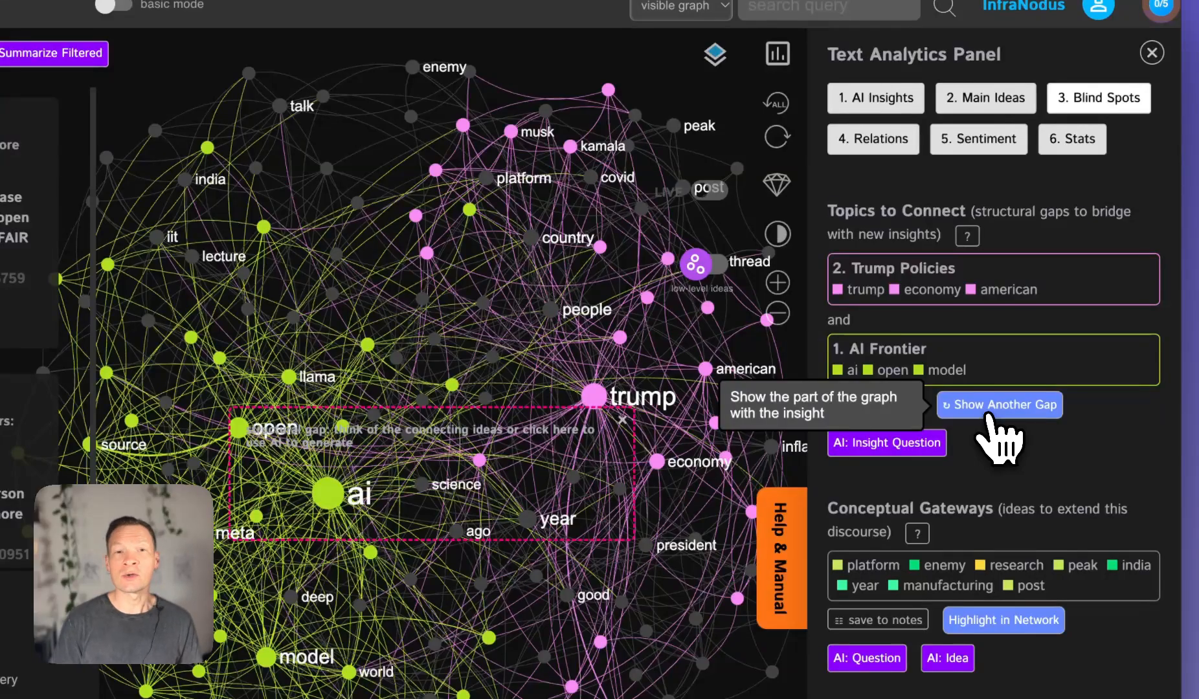
{"action": "left_click", "coordinate": [989, 415]}
{"action": "left_click", "coordinate": [989, 415]}
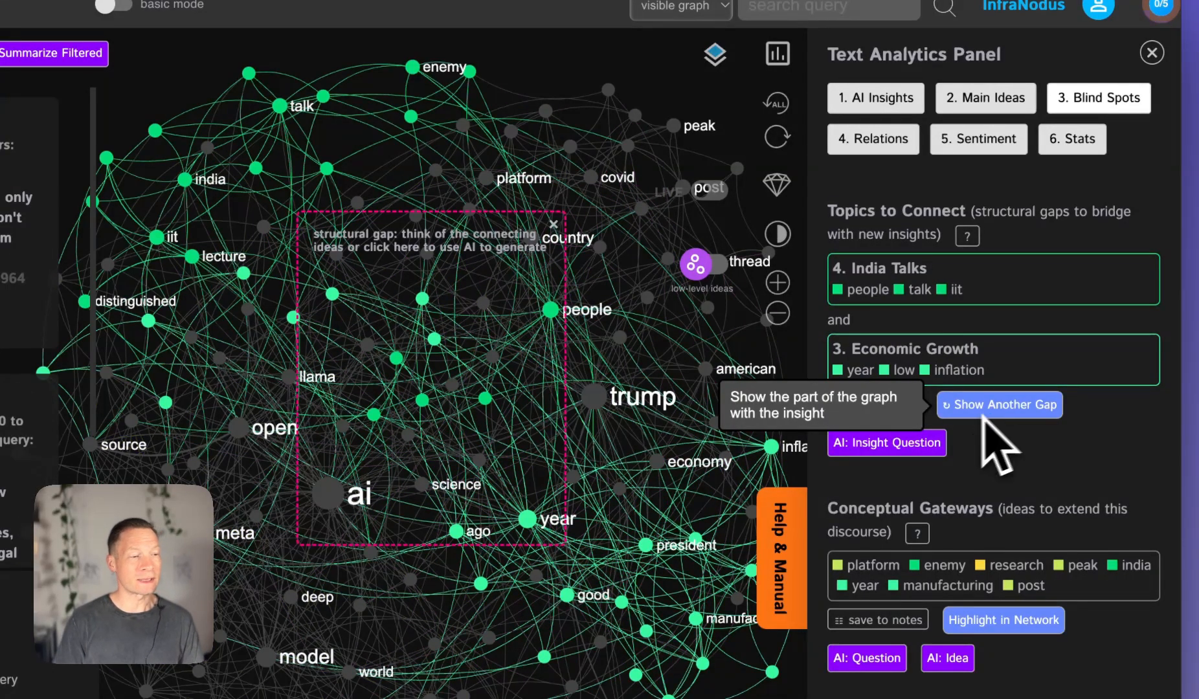
- Generate an AI insight question bridging India Talks and Economic Growth, close it, and restore the full graph
{"action": "left_click", "coordinate": [902, 447]}
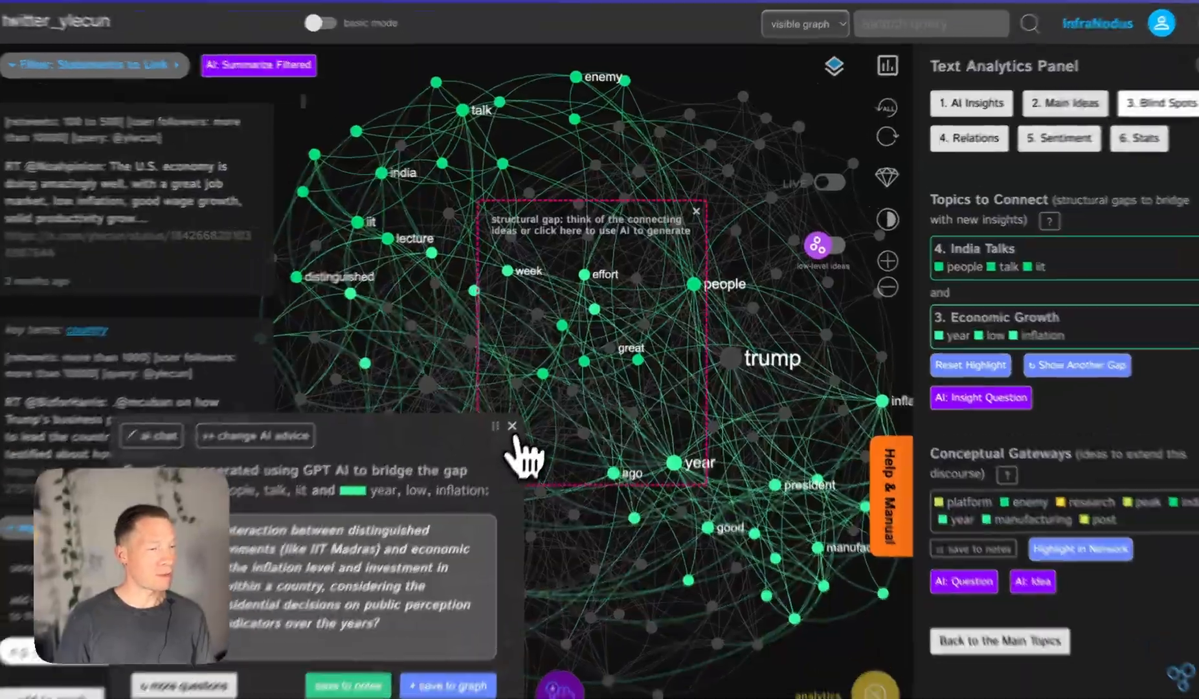
{"action": "left_click", "coordinate": [529, 402]}
{"action": "left_click", "coordinate": [919, 130]}
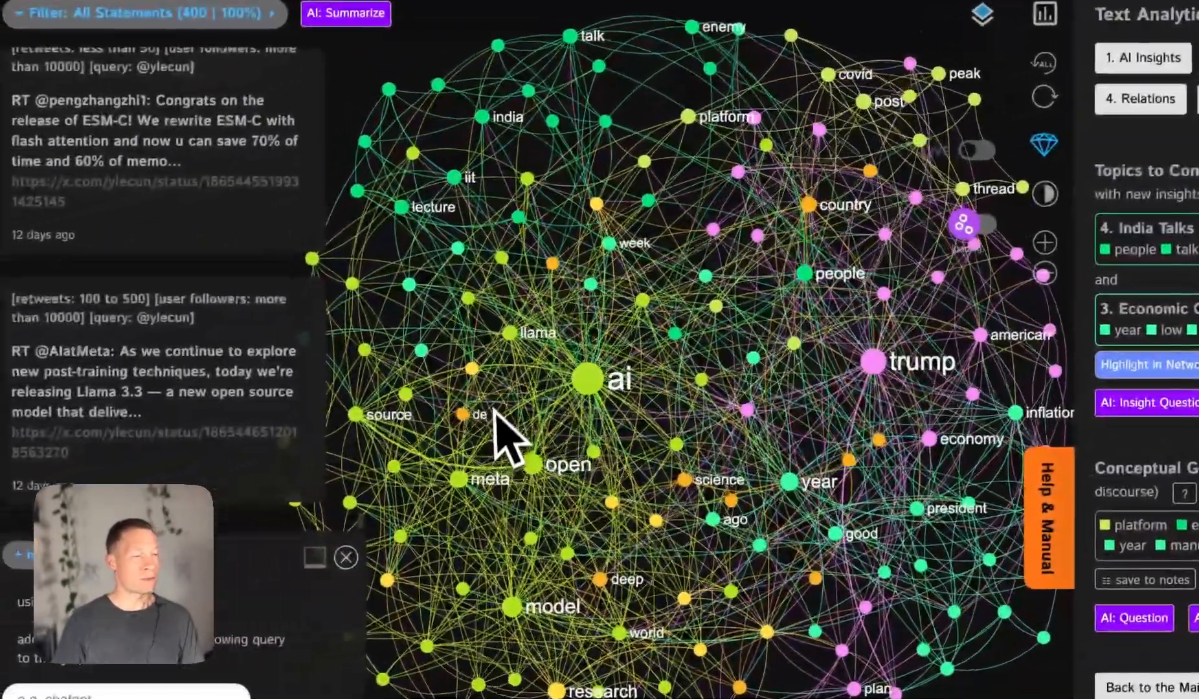
- Examine the imported tweets in the unfiltered statements list alongside the graph
{"action": "left_click_drag", "start_coordinate": [431, 424], "coordinate": [378, 402]}
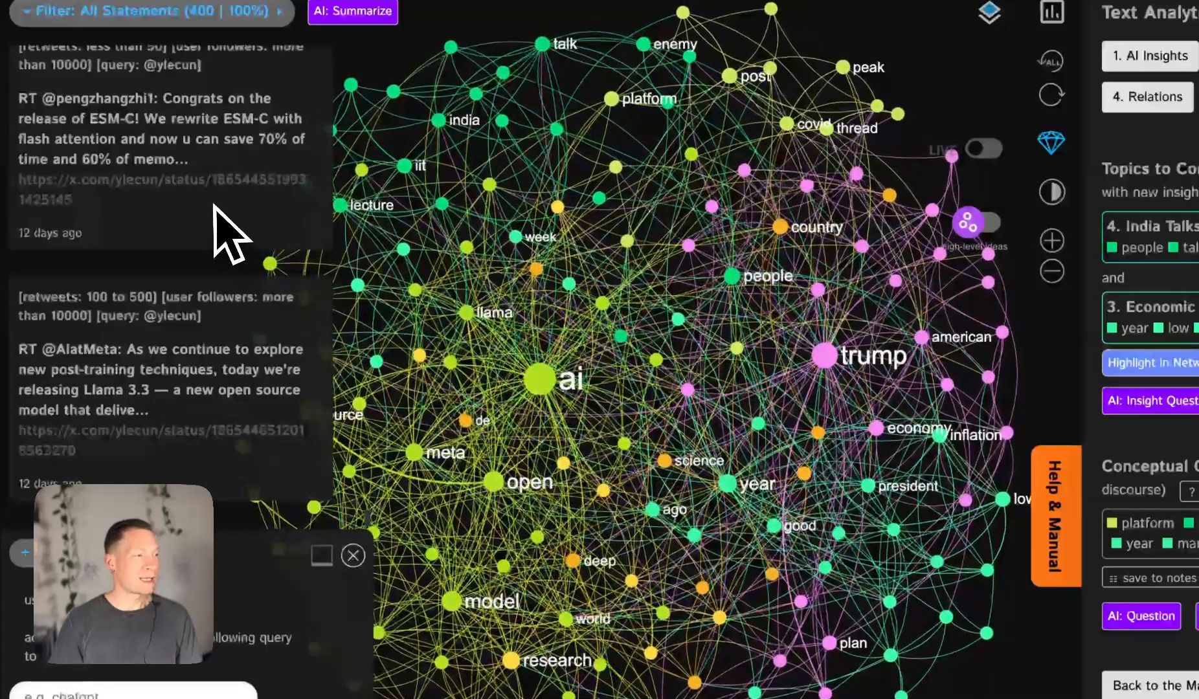
{"action": "scroll", "coordinate": [214, 204], "scroll_direction": "up", "scroll_amount": 8}
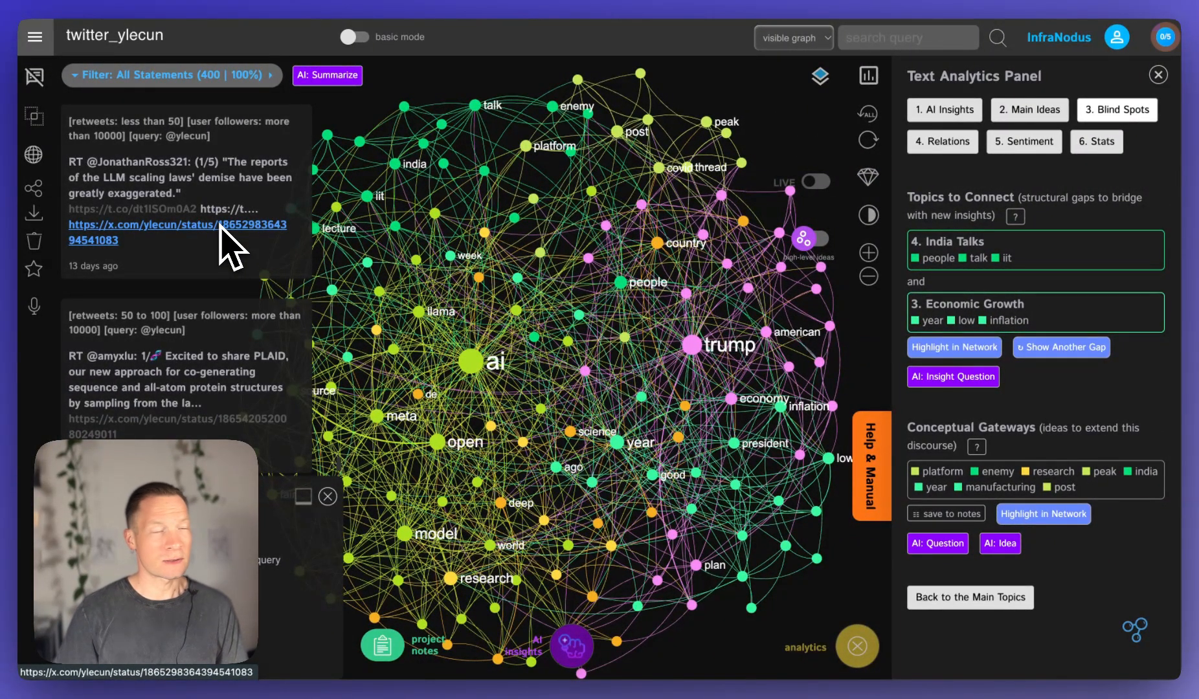
{"action": "scroll", "coordinate": [205, 230], "scroll_direction": "up", "scroll_amount": 8}
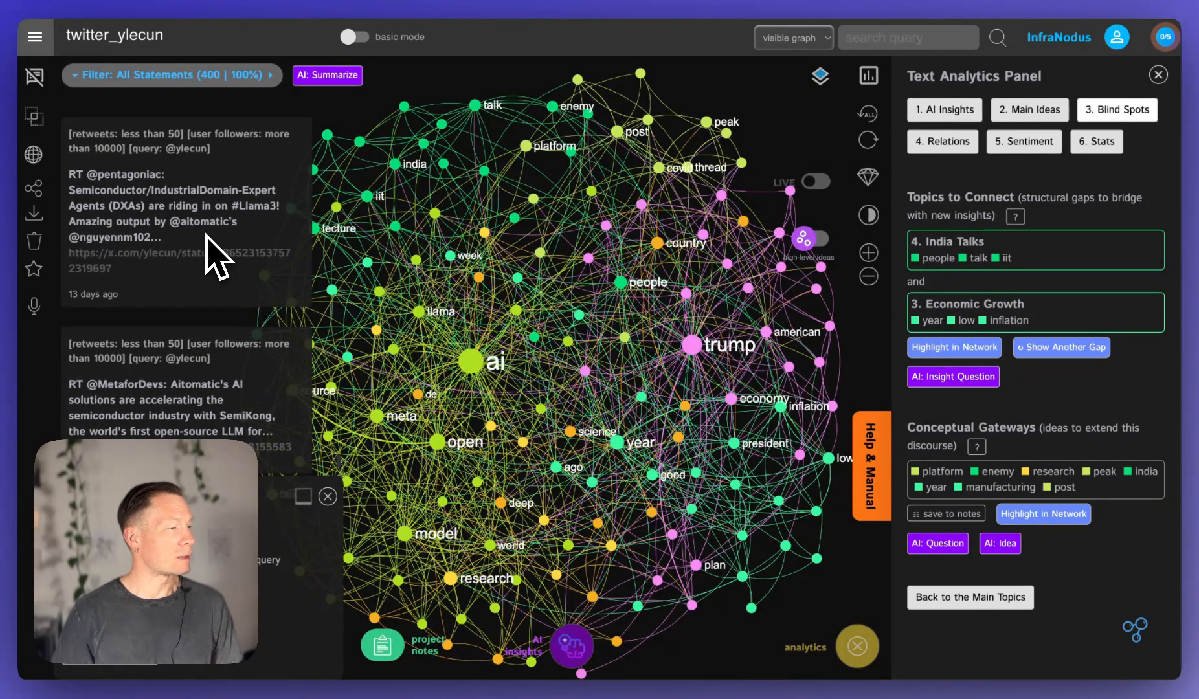
{"action": "scroll", "coordinate": [216, 255], "scroll_direction": "up", "scroll_amount": 5}
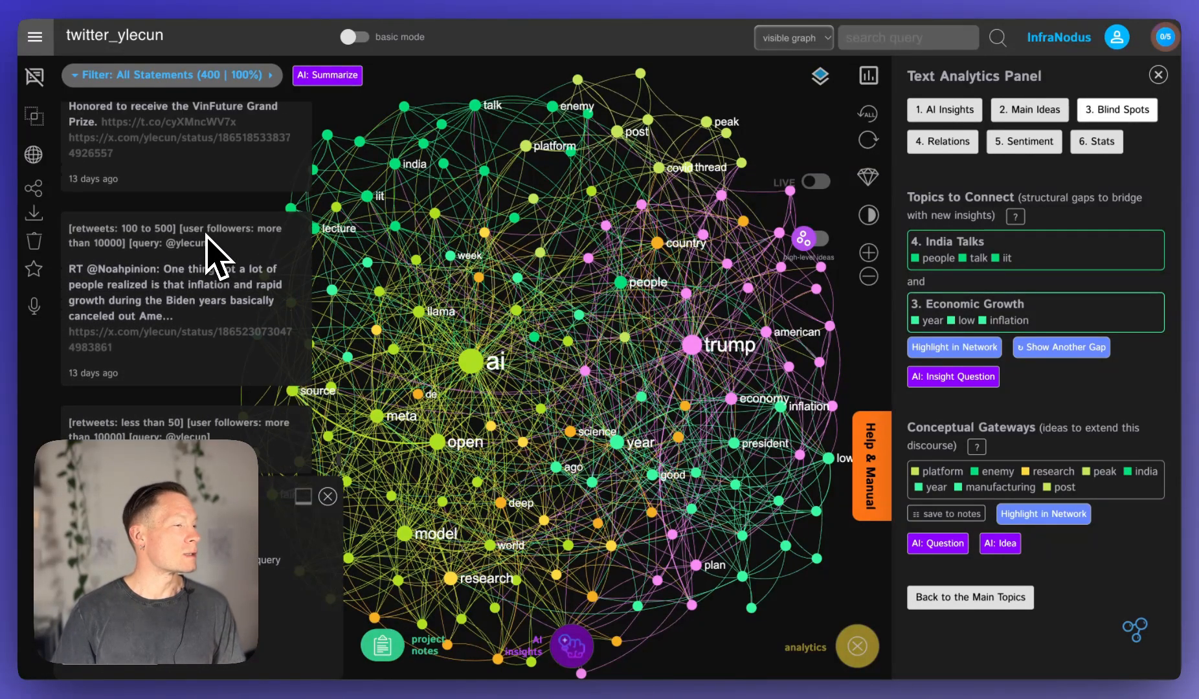
{"action": "scroll", "coordinate": [207, 237], "scroll_direction": "up", "scroll_amount": 6}
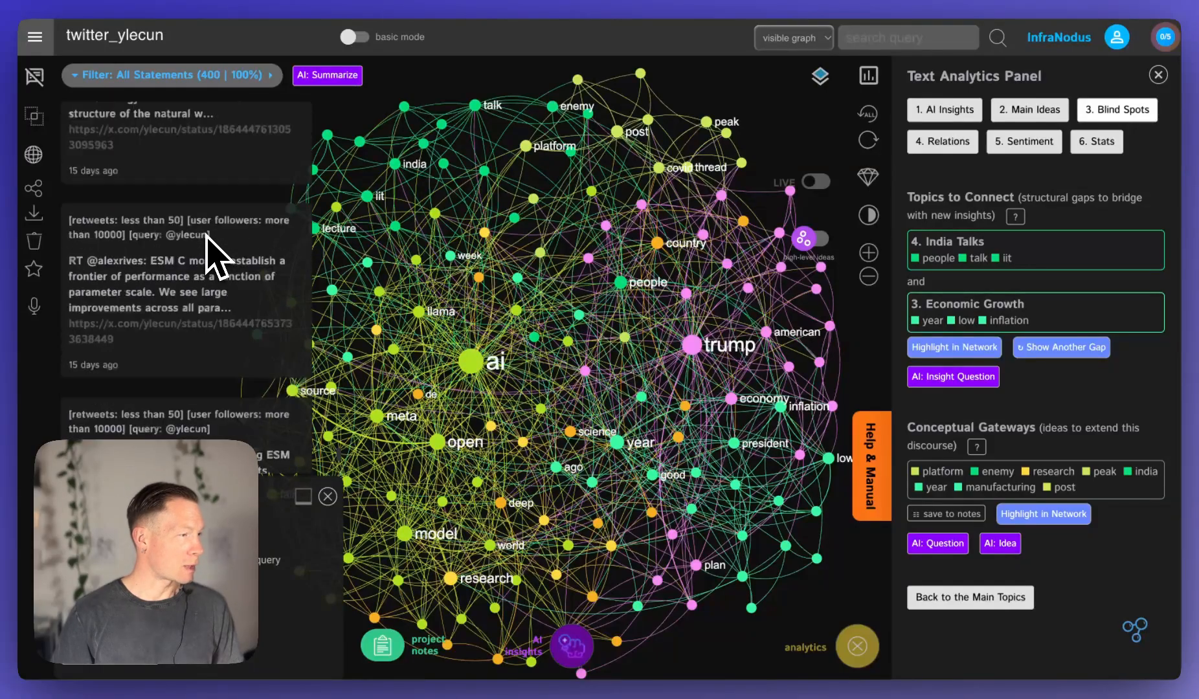
{"action": "scroll", "coordinate": [207, 240], "scroll_direction": "up", "scroll_amount": 6}
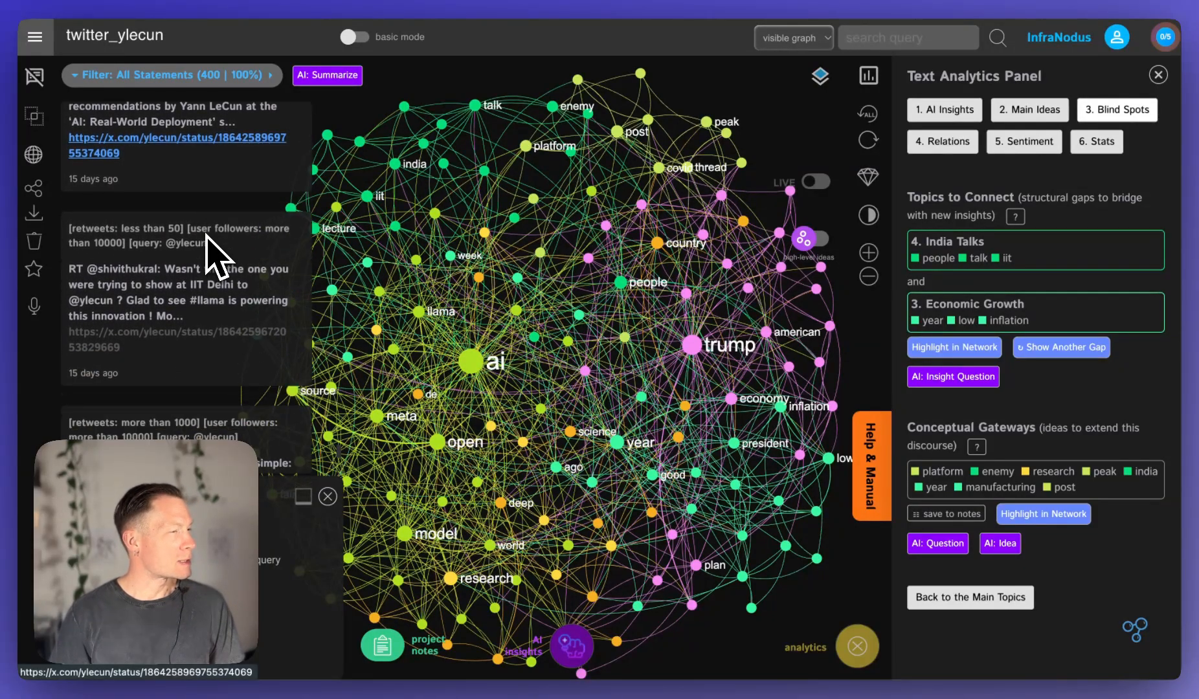
{"action": "scroll", "coordinate": [207, 239], "scroll_direction": "down", "scroll_amount": 7}
{"action": "mouse_move", "coordinate": [225, 81]}
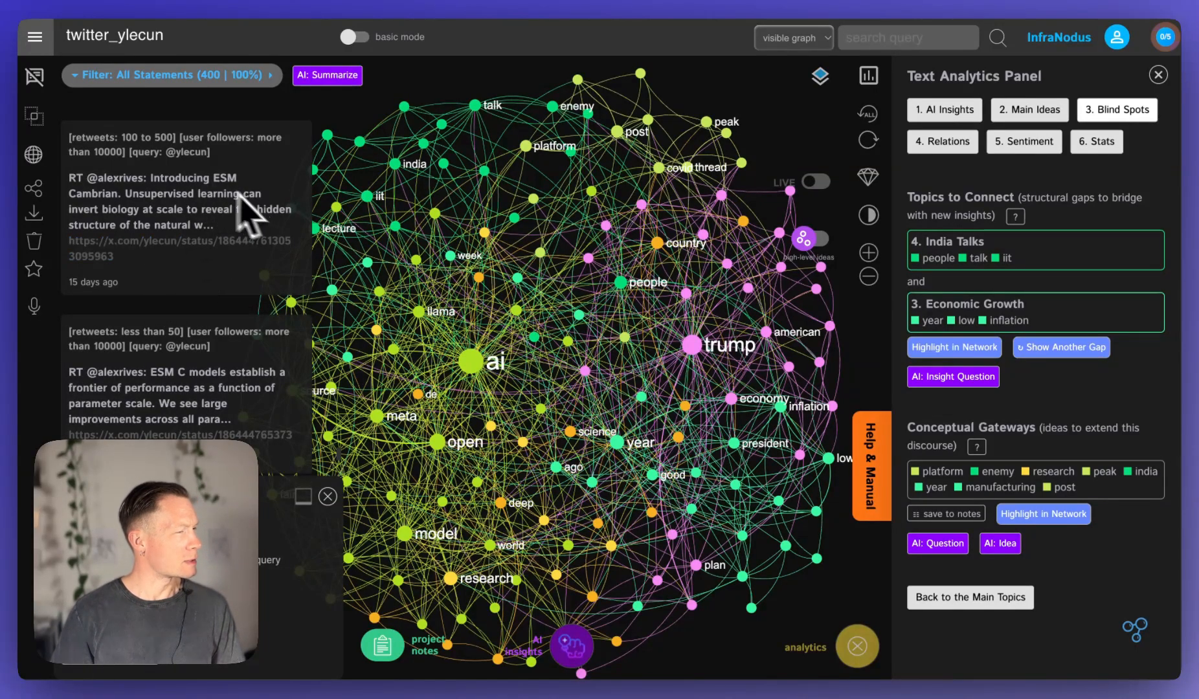
{"action": "scroll", "coordinate": [196, 236], "scroll_direction": "down", "scroll_amount": 12}
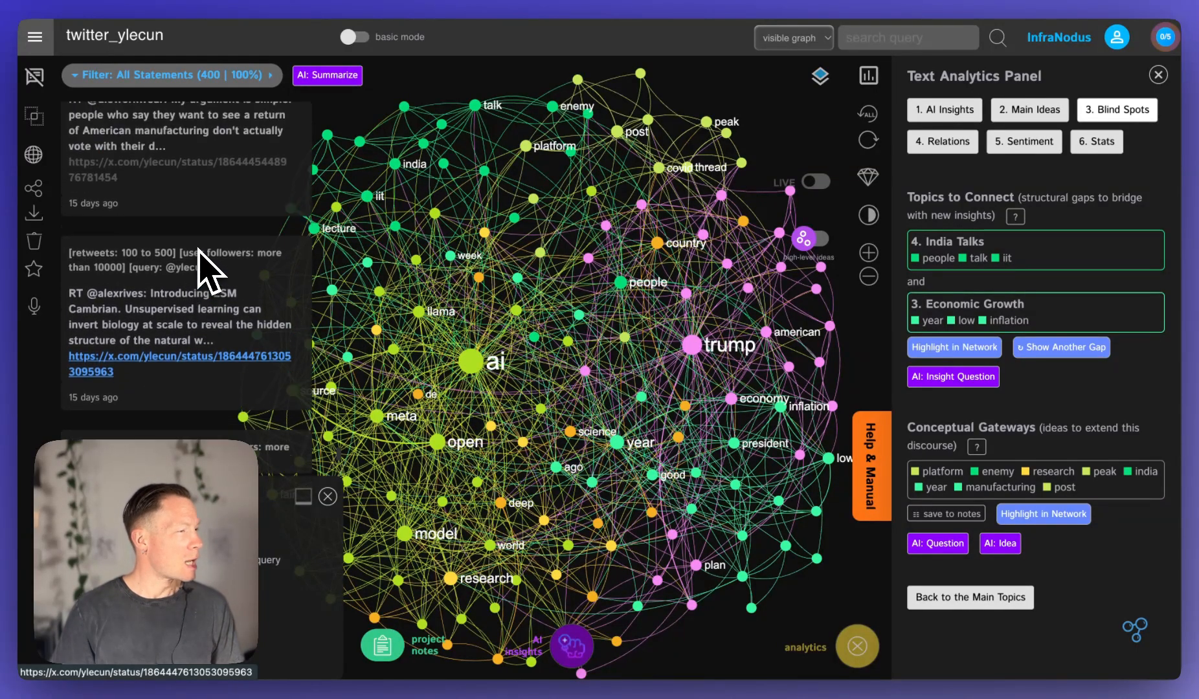
{"action": "scroll", "coordinate": [205, 266], "scroll_direction": "up", "scroll_amount": 2}
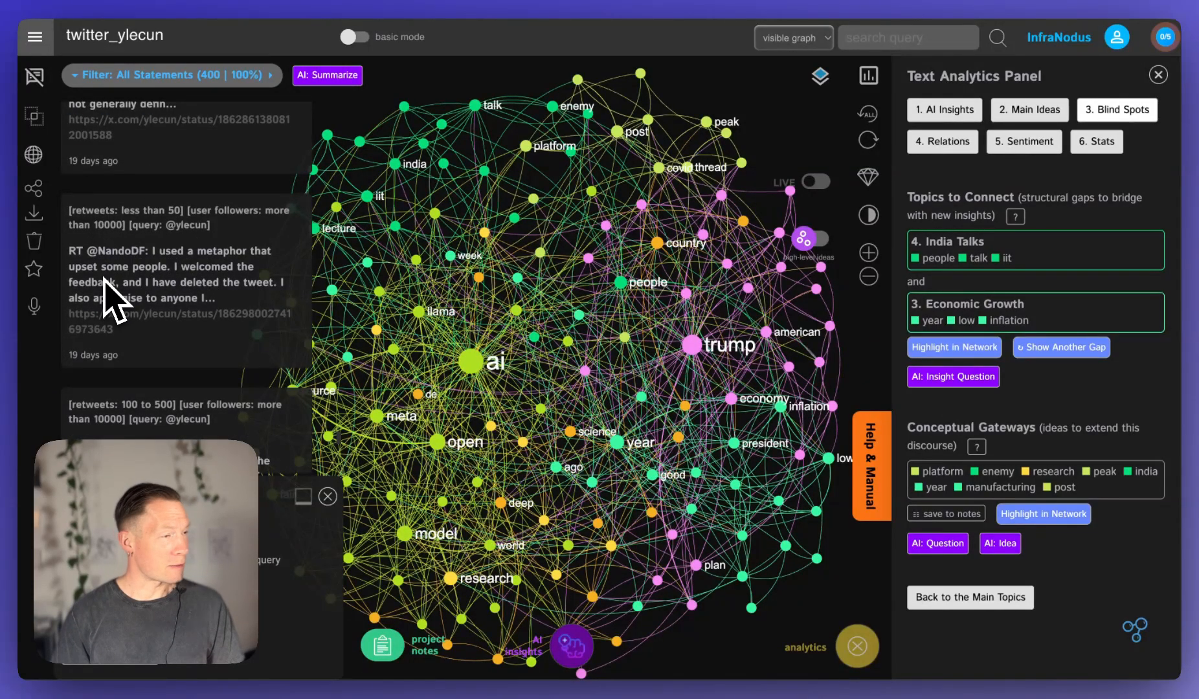
- Show the main ideas and isolate the "ai" and "trump" nodes in turn to view their connections, clearing each selection
{"action": "left_click_drag", "start_coordinate": [470, 361], "coordinate": [527, 338]}
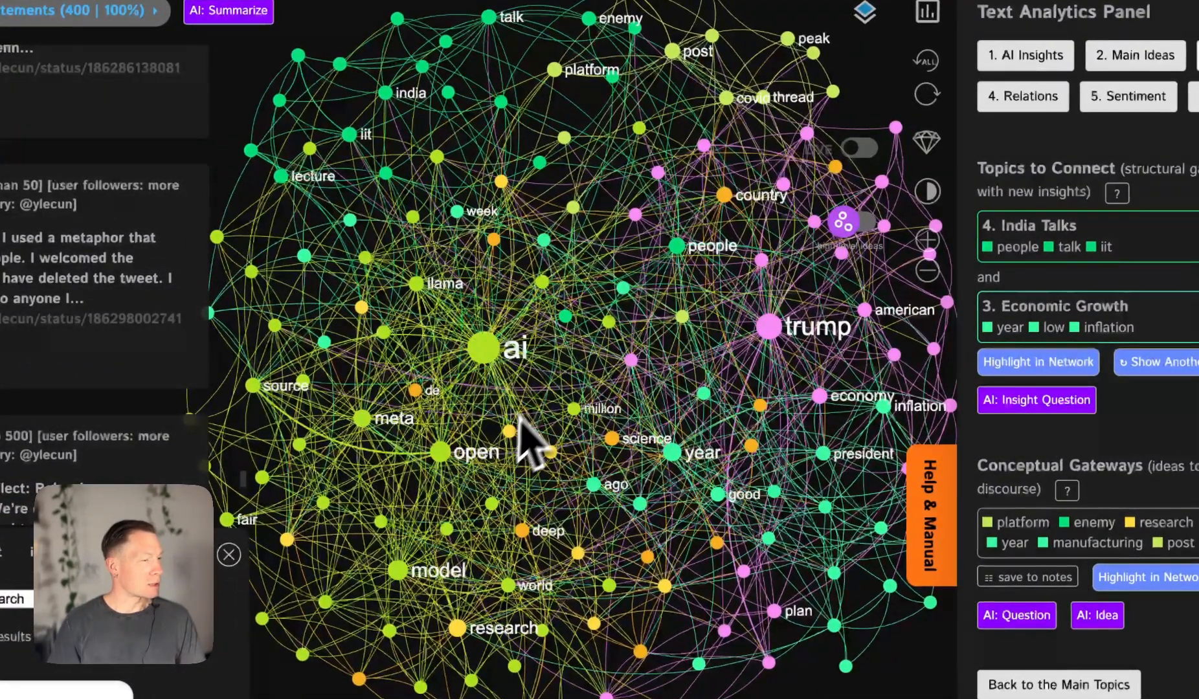
{"action": "left_click_drag", "start_coordinate": [532, 401], "coordinate": [496, 452]}
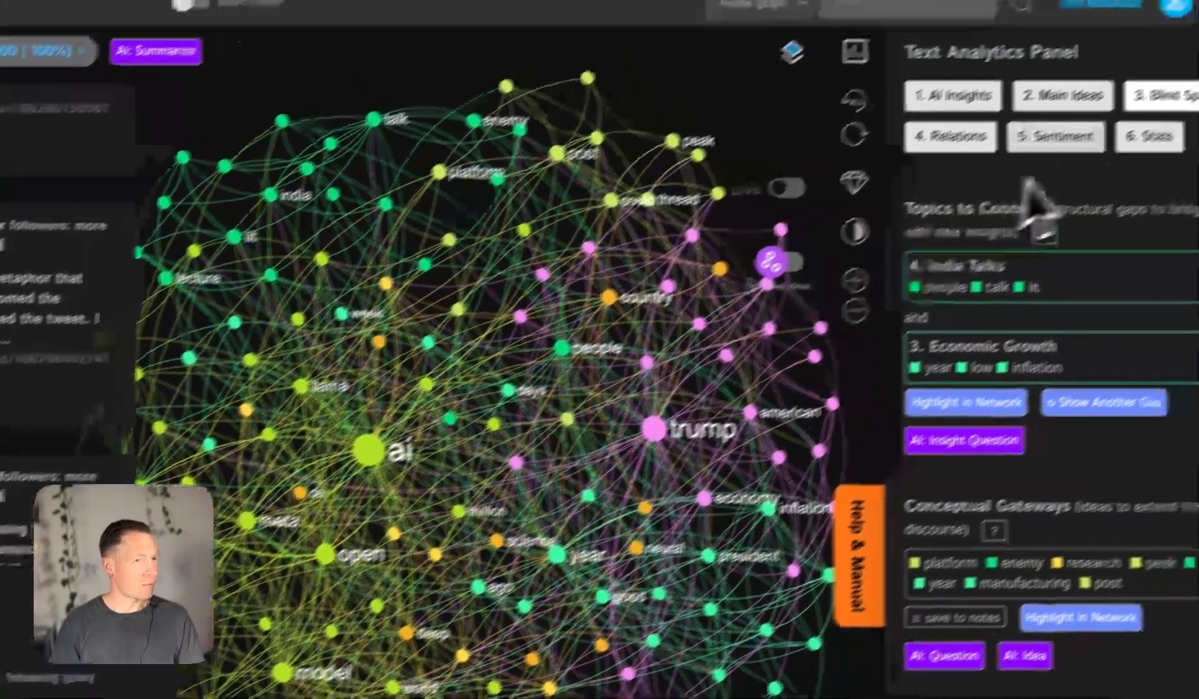
{"action": "left_click", "coordinate": [1135, 63]}
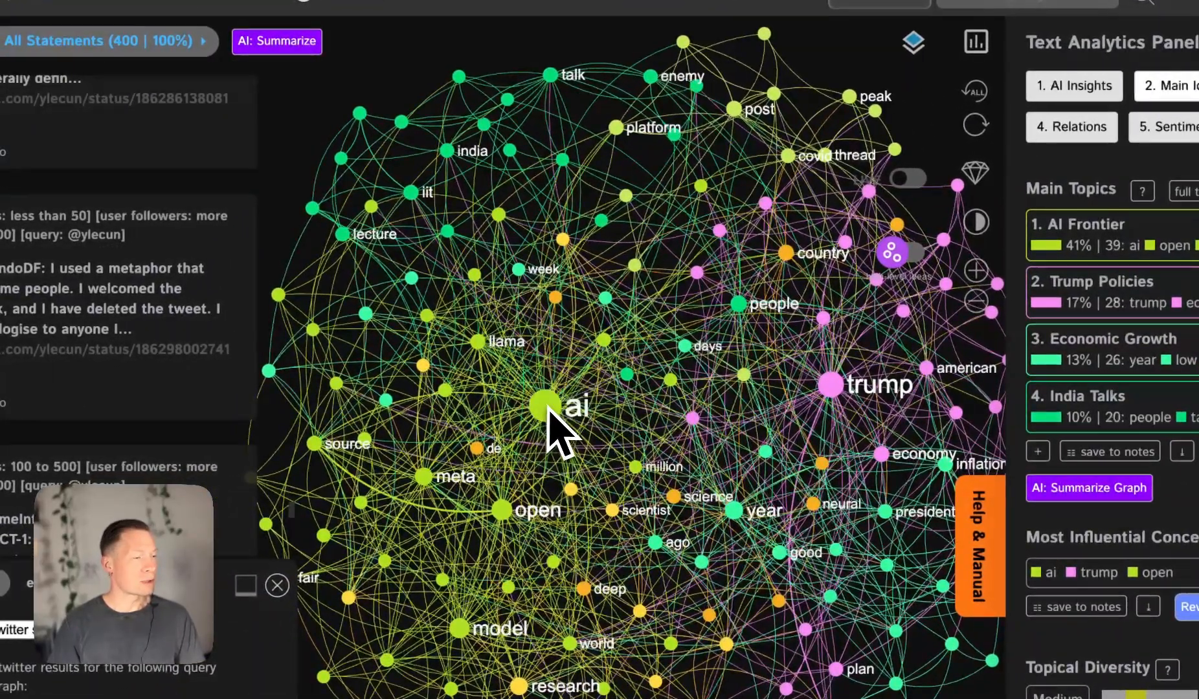
{"action": "left_click", "coordinate": [546, 407]}
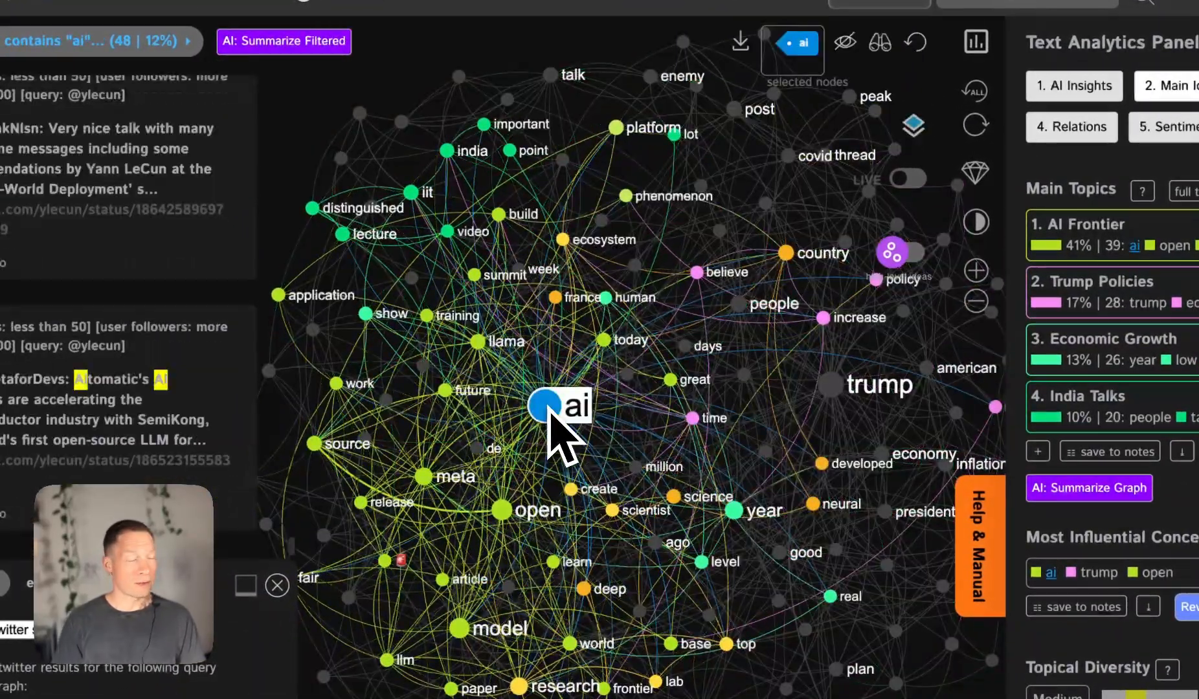
{"action": "left_click", "coordinate": [549, 413]}
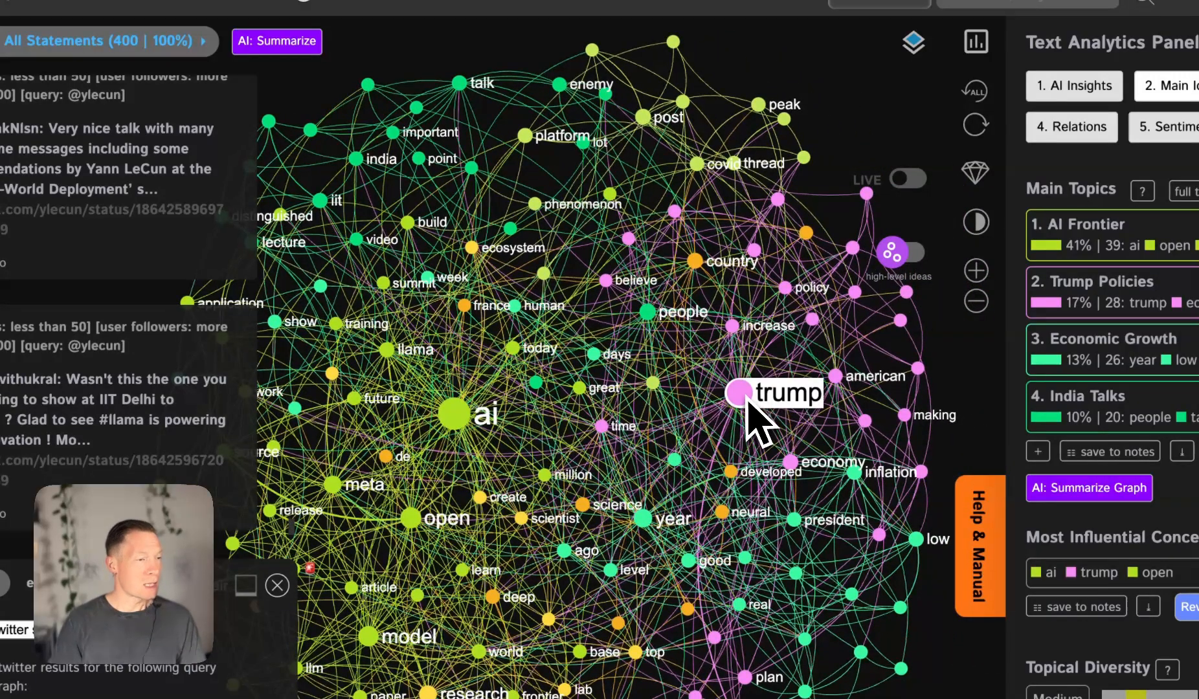
{"action": "left_click", "coordinate": [748, 401]}
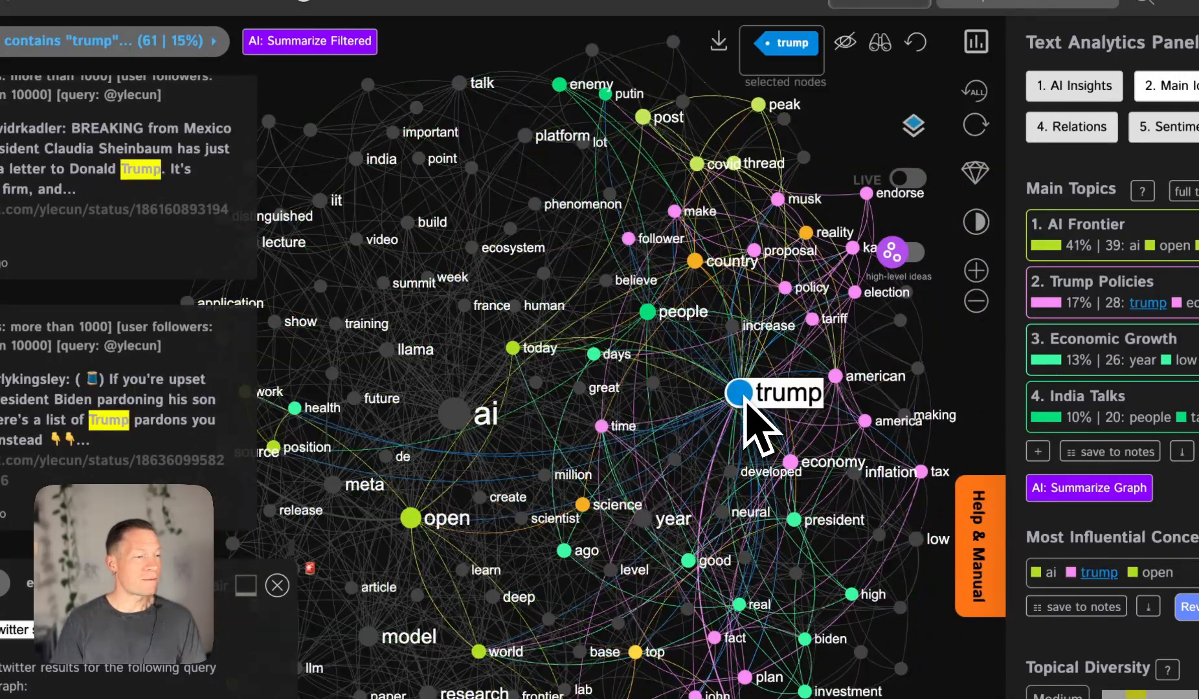
{"action": "left_click", "coordinate": [748, 401]}
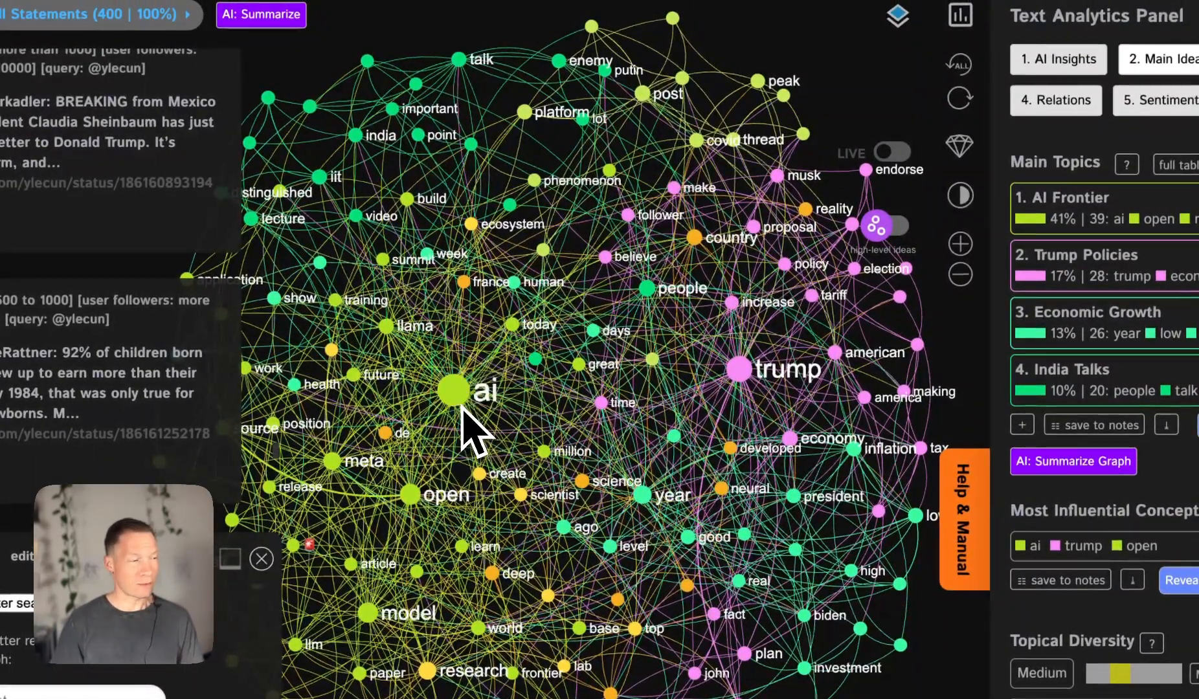
- Isolate the "ai" node again to inspect its related concepts and statements, and clear the selection
{"action": "left_click", "coordinate": [461, 407]}
{"action": "left_click", "coordinate": [461, 408]}
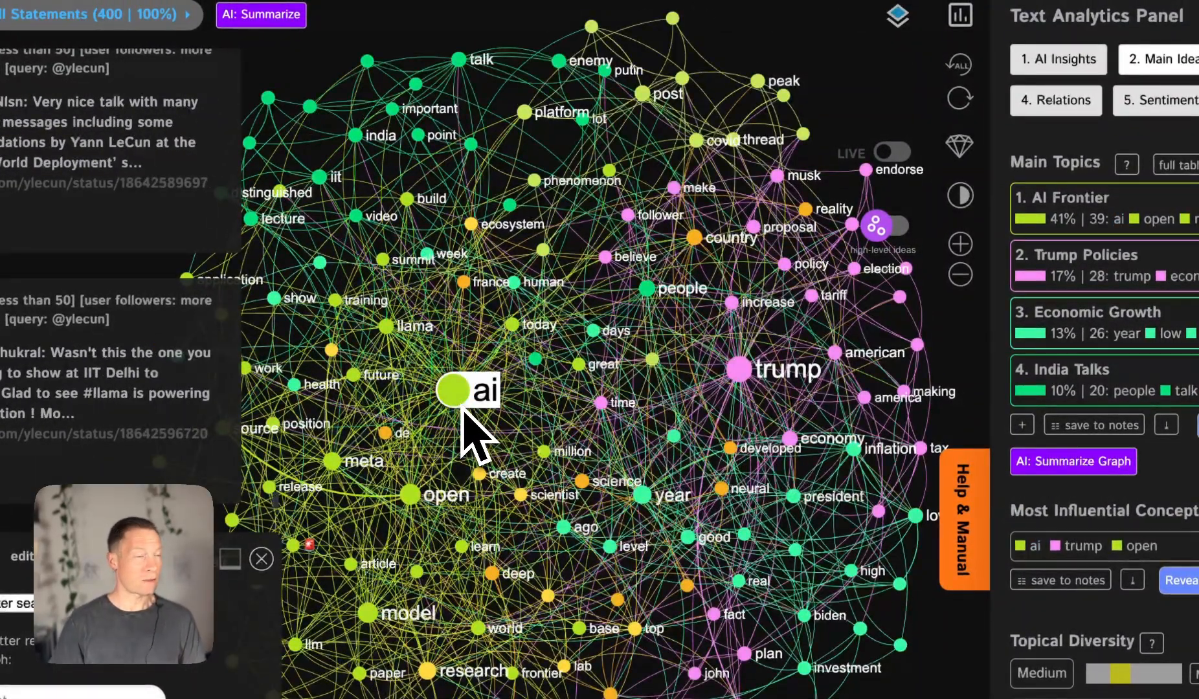
{"action": "left_click", "coordinate": [456, 392]}
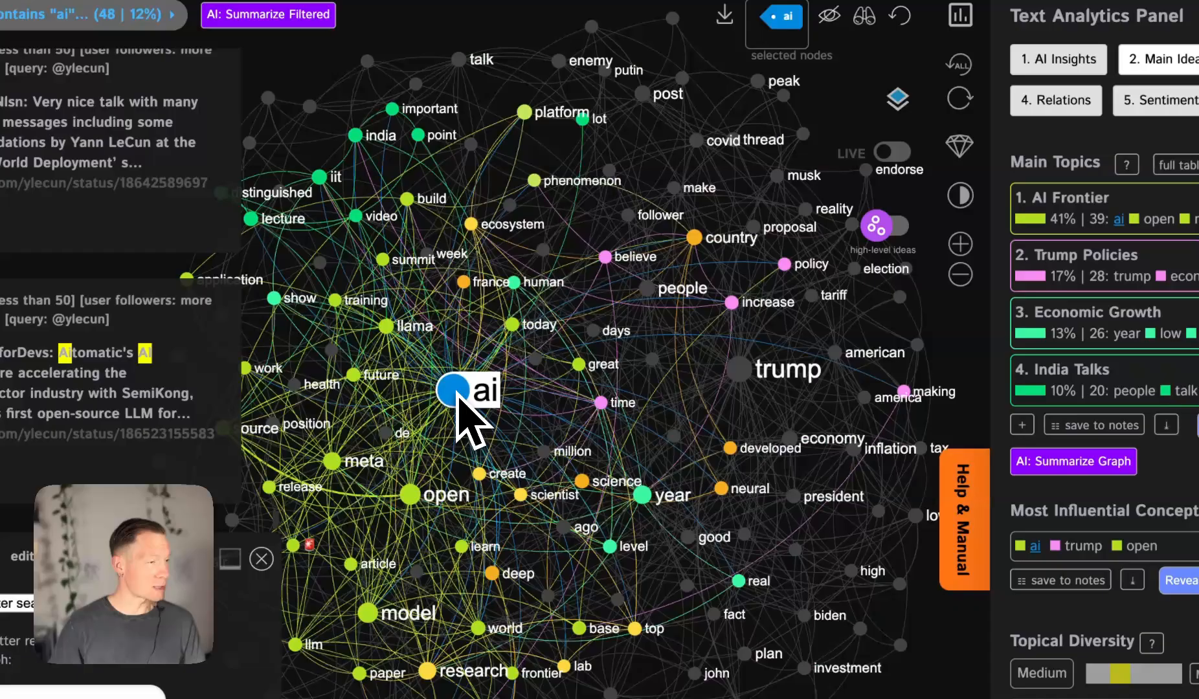
{"action": "left_click", "coordinate": [512, 325]}
{"action": "left_click", "coordinate": [514, 326]}
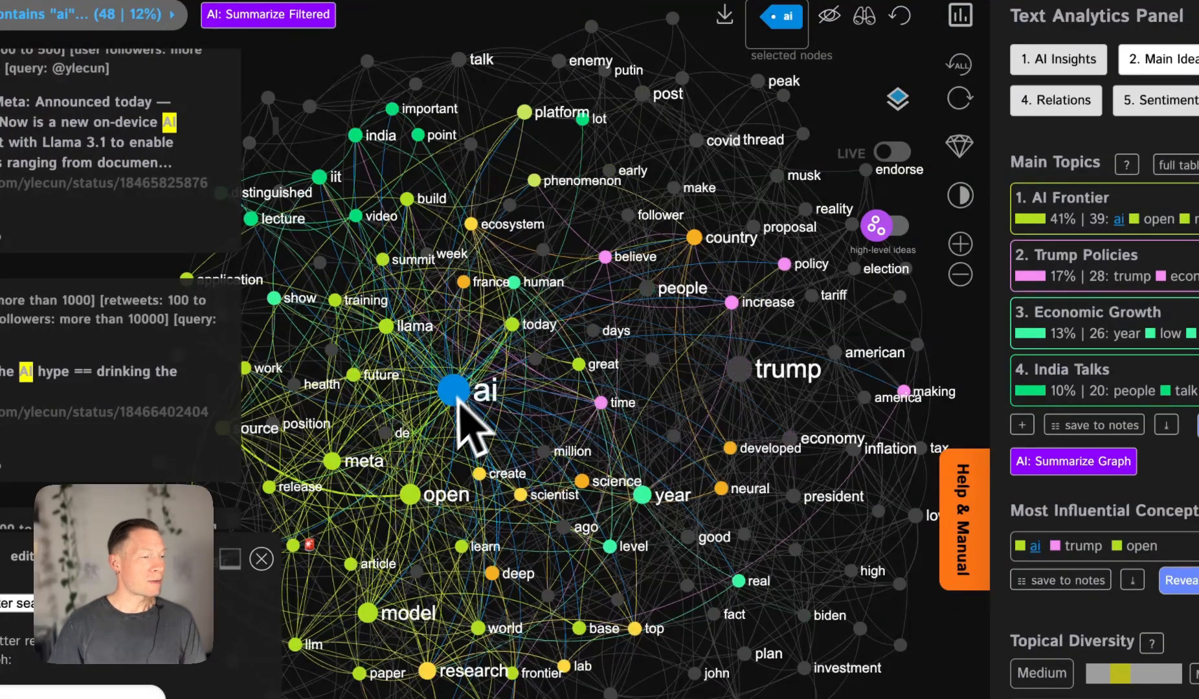
{"action": "left_click", "coordinate": [456, 390]}
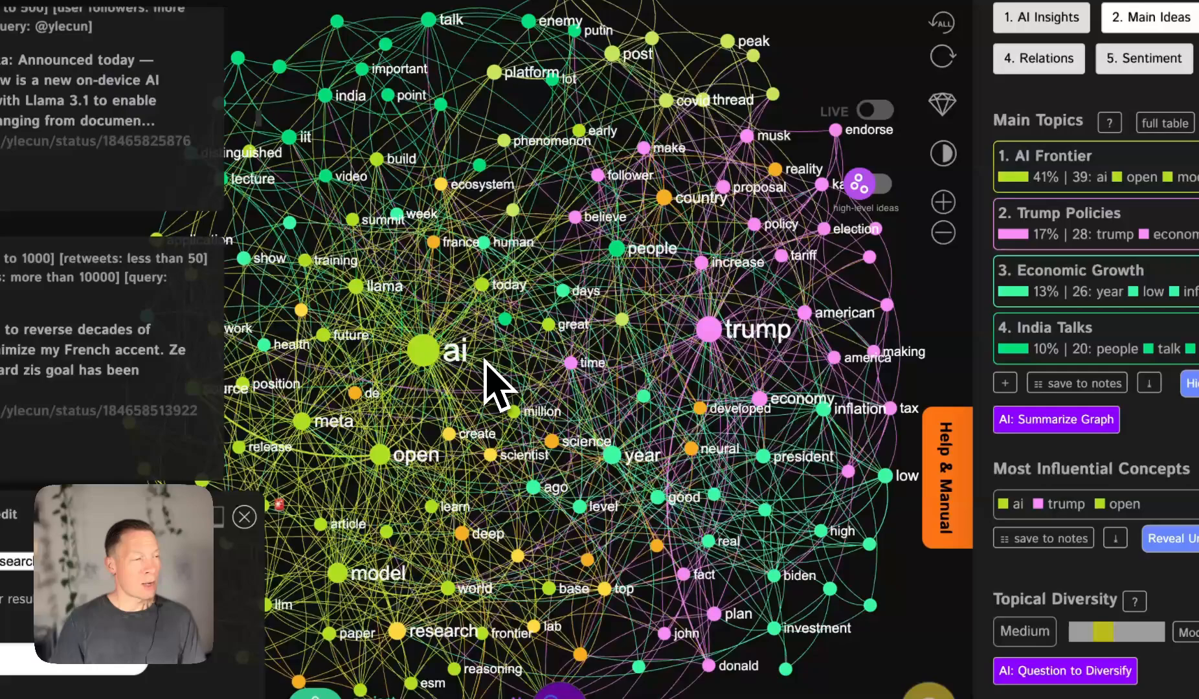
- Isolate the "trump" node to inspect its statements, and restore the full graph
{"action": "left_click_drag", "start_coordinate": [485, 364], "coordinate": [541, 357]}
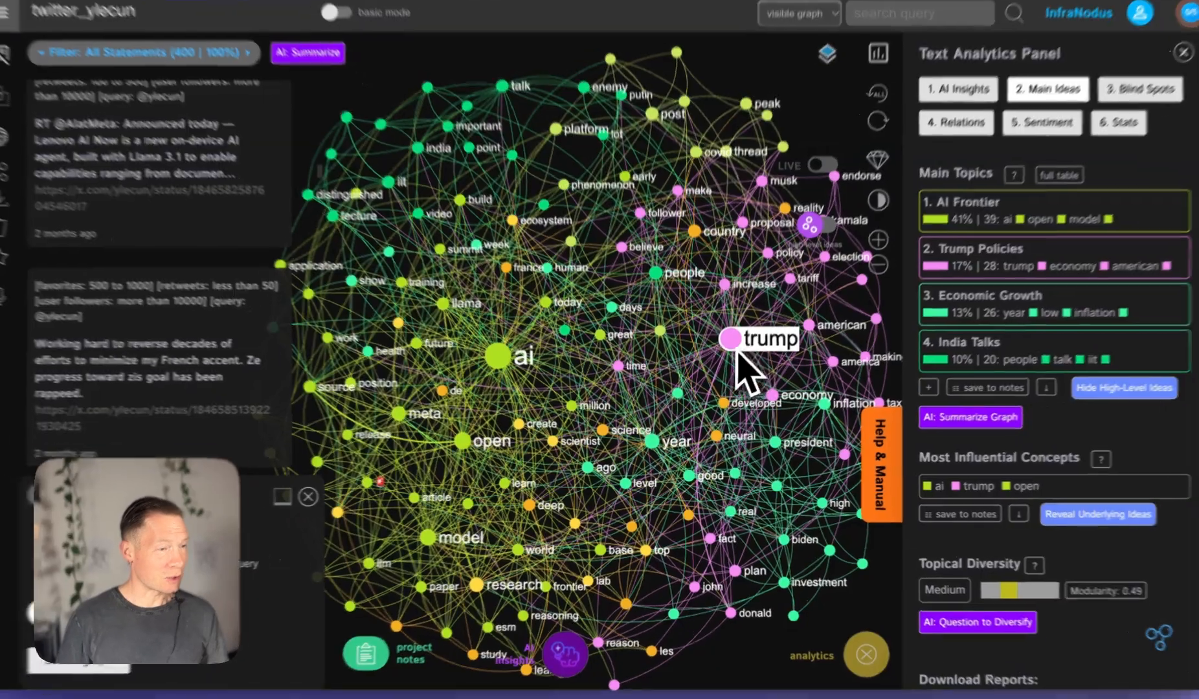
{"action": "left_click", "coordinate": [731, 348]}
{"action": "left_click", "coordinate": [731, 349]}
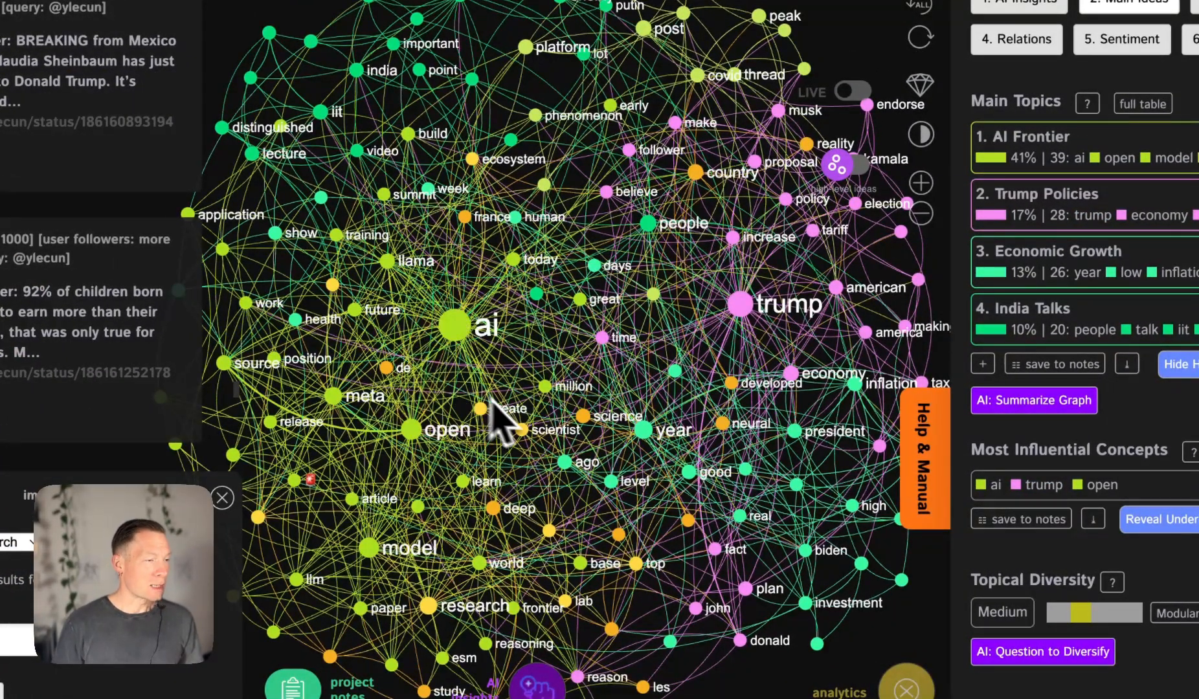
- Inspect the largest concepts in the graph and select the "ai", "trump", "open" and "model" nodes together
{"action": "left_click_drag", "start_coordinate": [491, 399], "coordinate": [459, 408]}
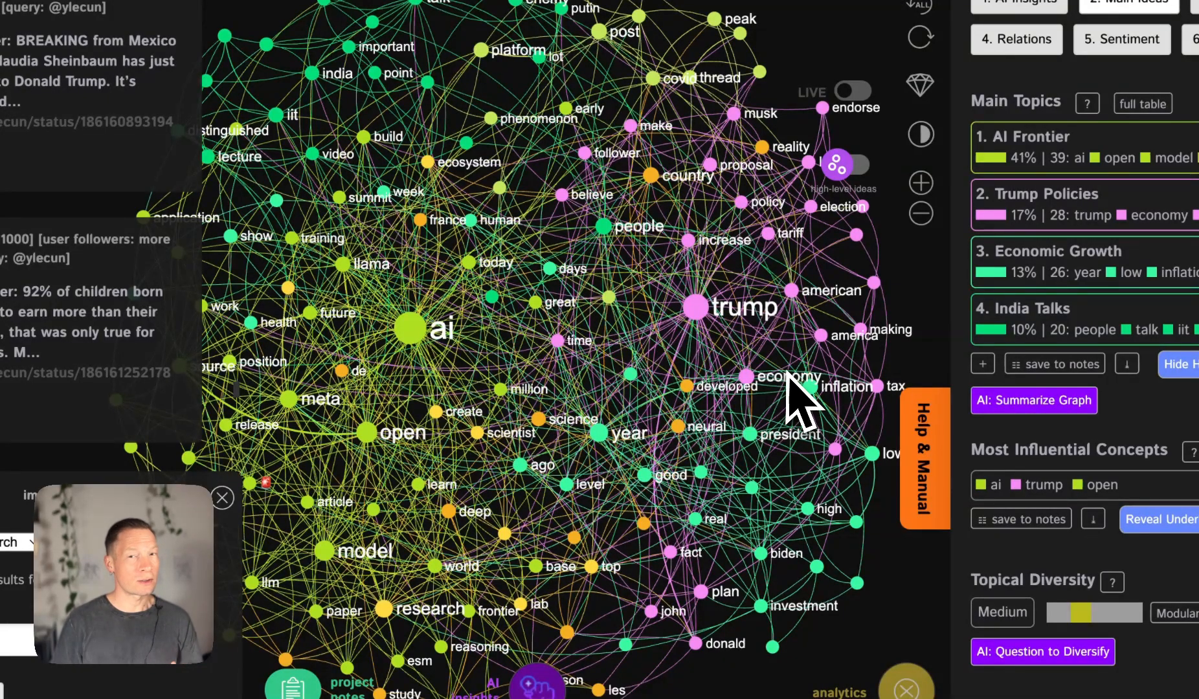
{"action": "left_click_drag", "start_coordinate": [645, 420], "coordinate": [594, 435]}
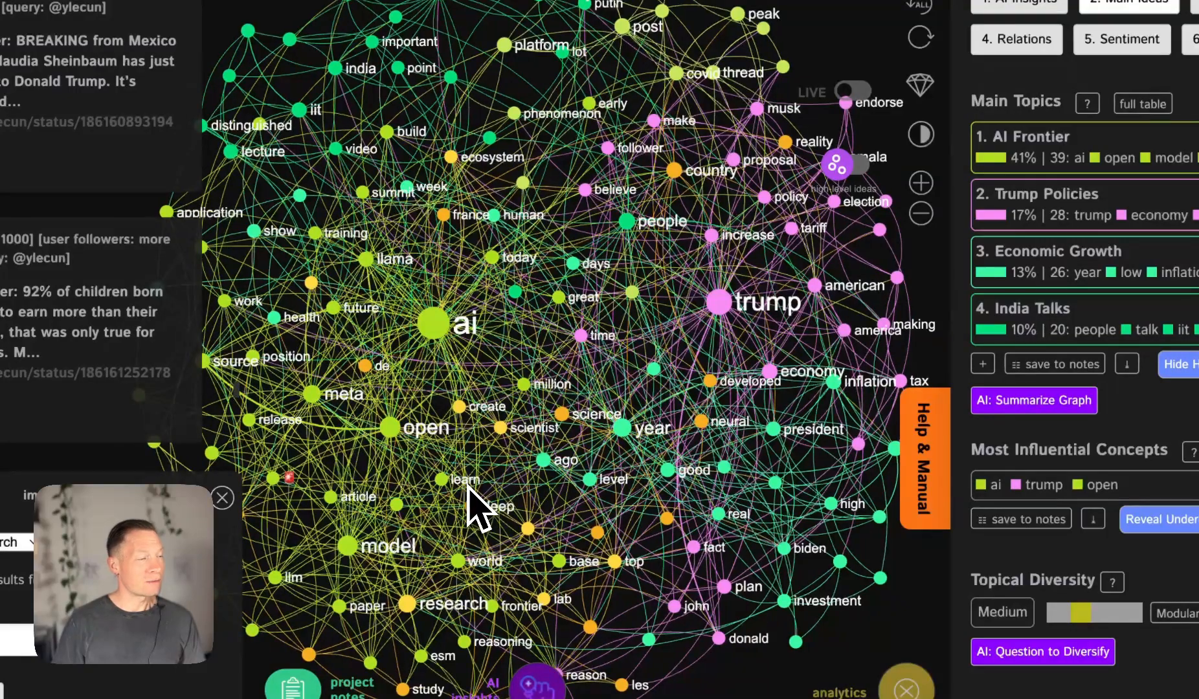
{"action": "left_click_drag", "start_coordinate": [455, 478], "coordinate": [480, 487]}
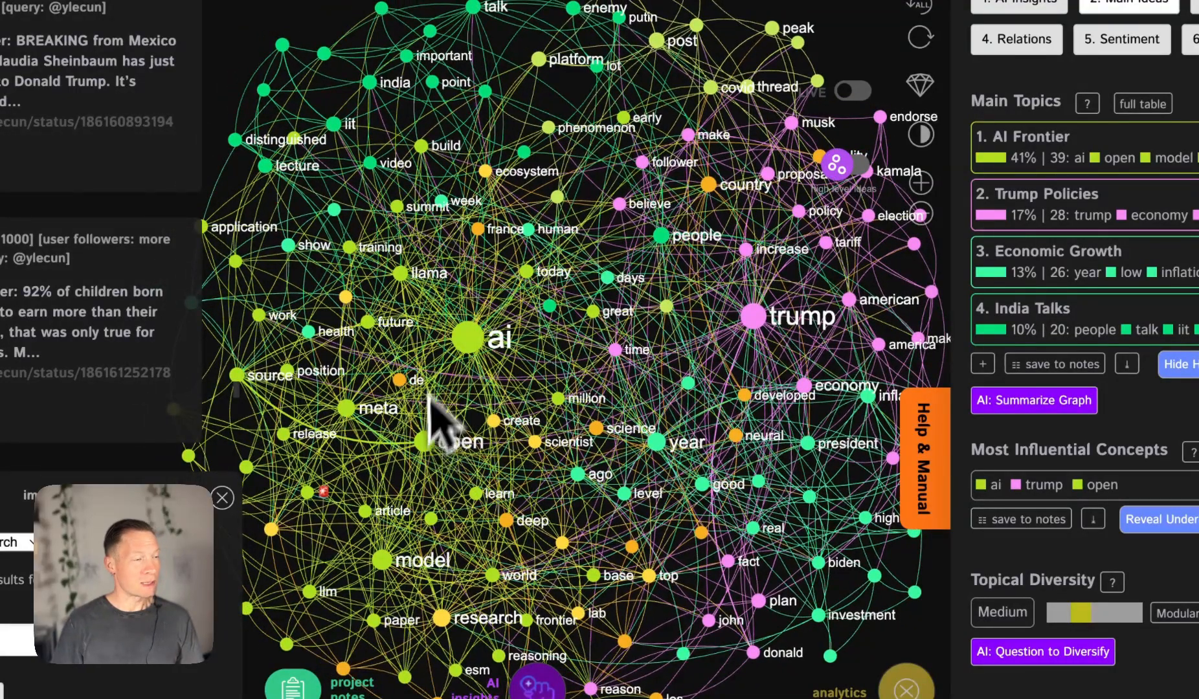
{"action": "left_click", "coordinate": [466, 352]}
{"action": "left_click", "coordinate": [464, 347]}
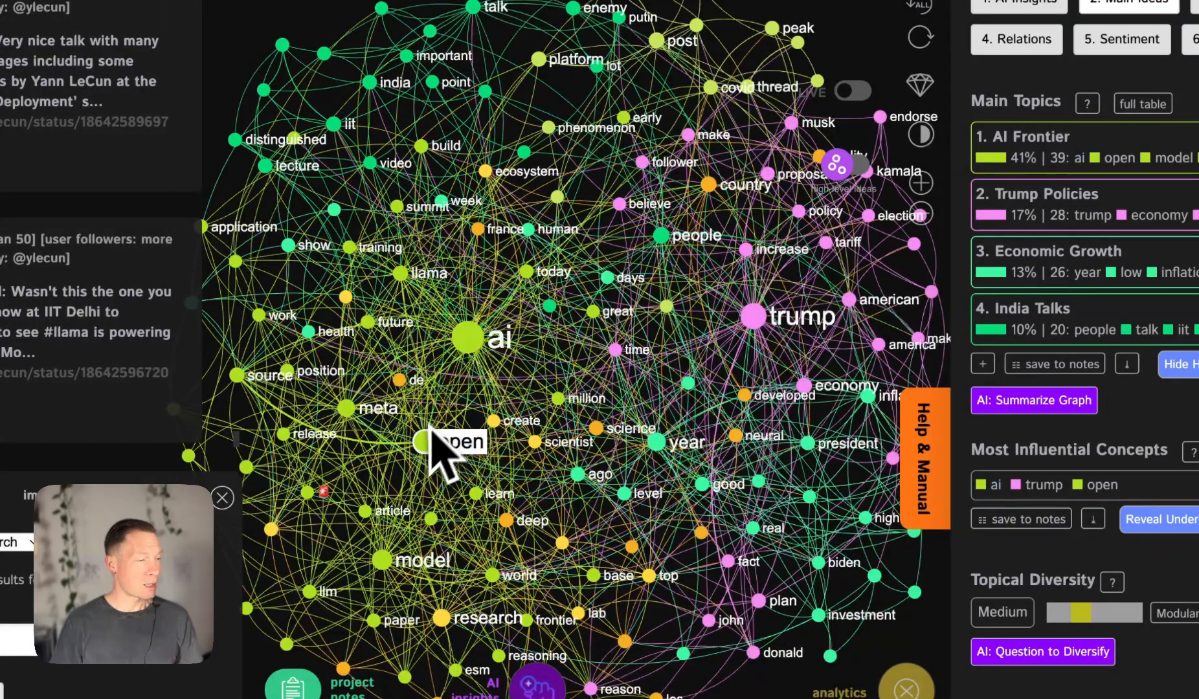
{"action": "left_click", "coordinate": [425, 444]}
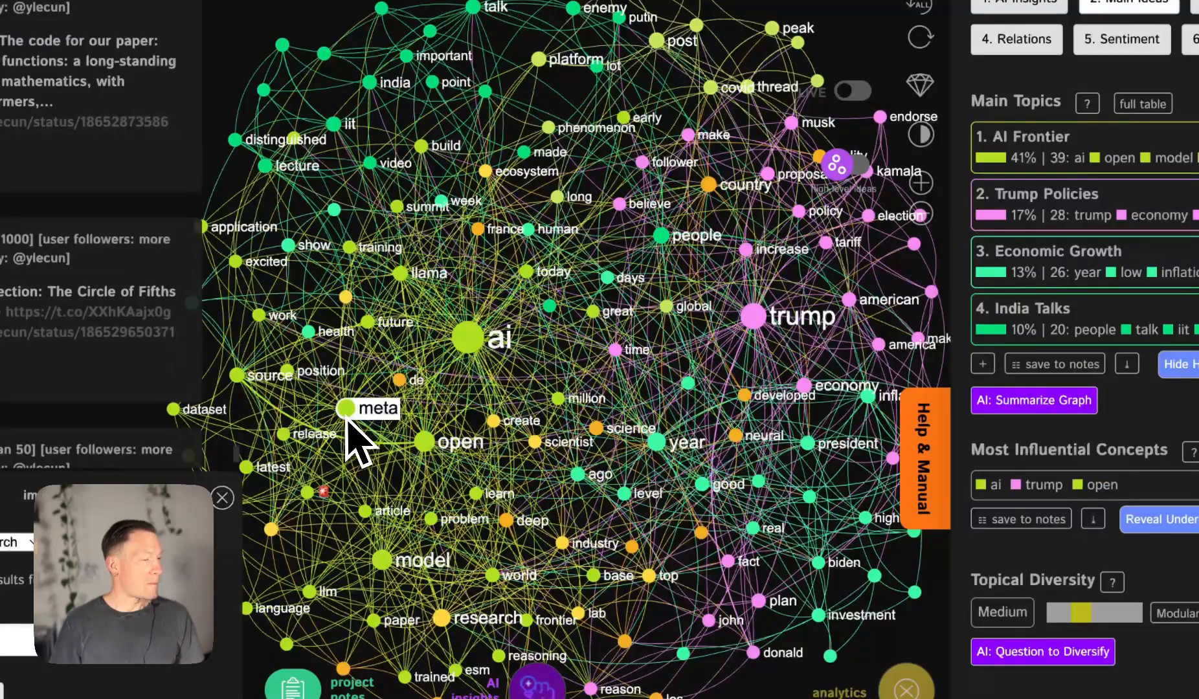
{"action": "left_click", "coordinate": [347, 418]}
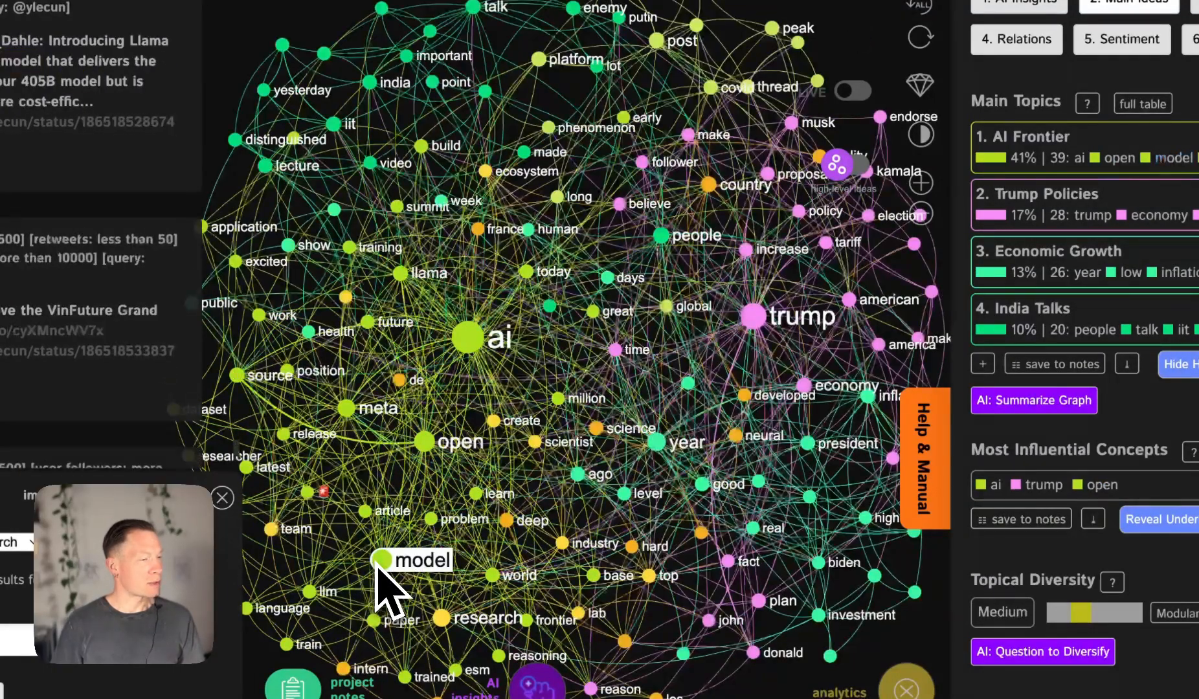
{"action": "left_click", "coordinate": [379, 560]}
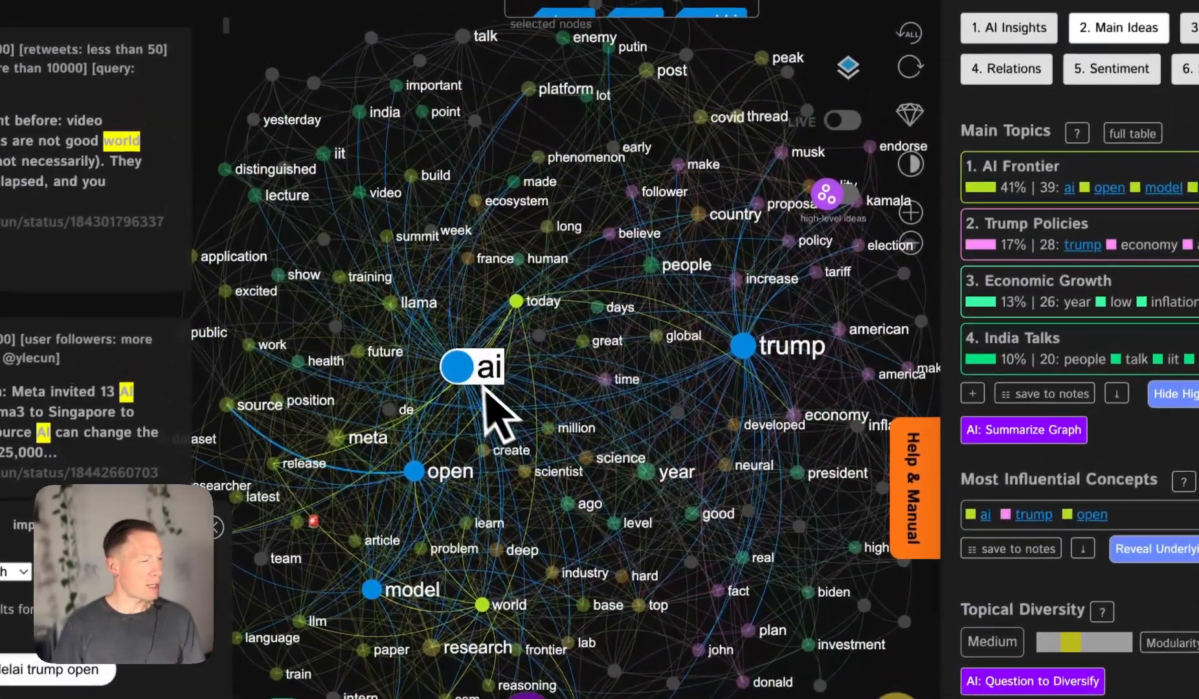
- Remove "ai", "model" and "open" from the selection to view the "trump" connections, and restore the full graph
{"action": "left_click", "coordinate": [483, 386]}
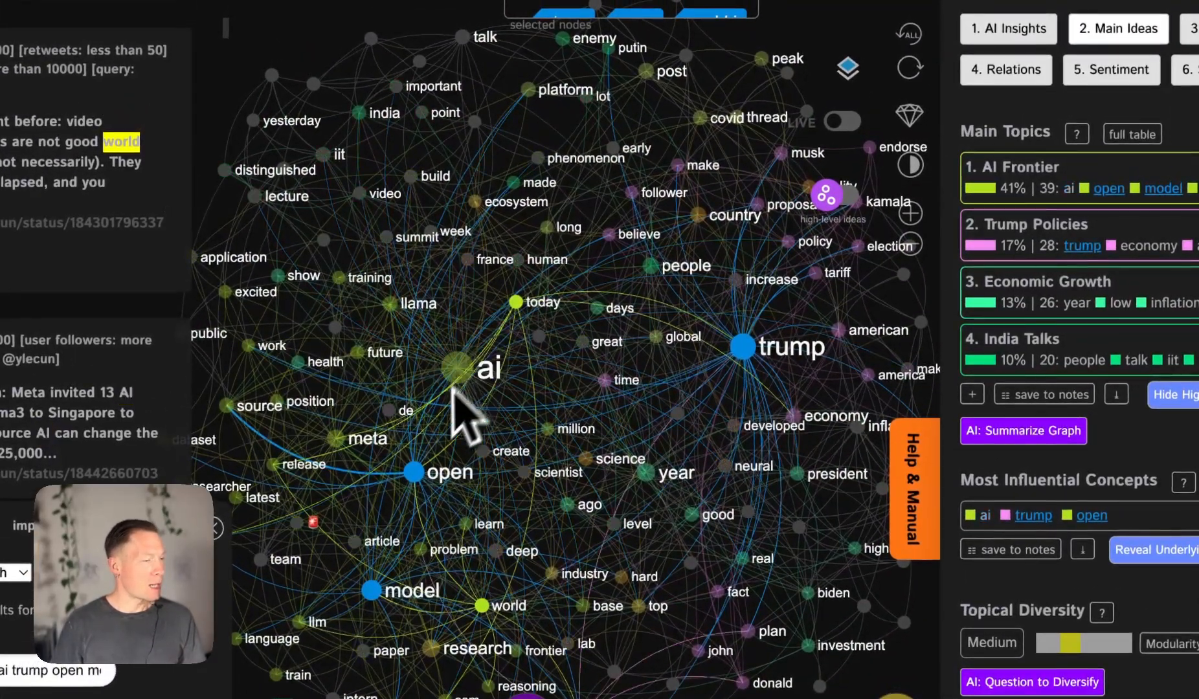
{"action": "left_click", "coordinate": [372, 591]}
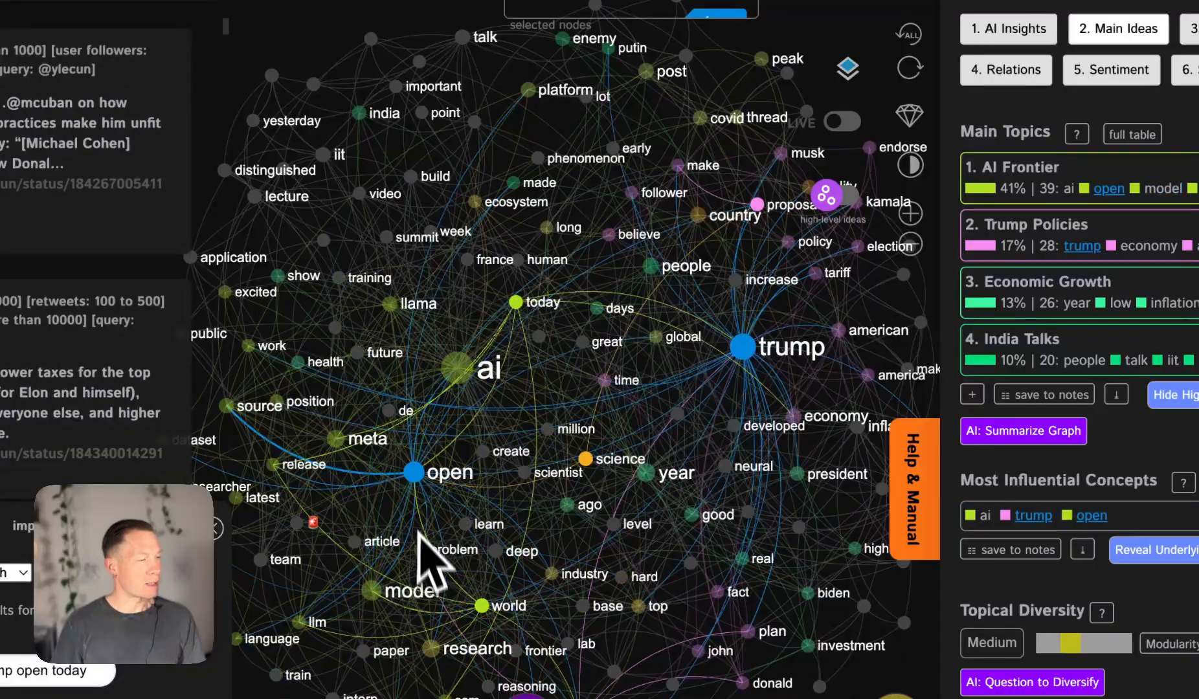
{"action": "left_click", "coordinate": [413, 479]}
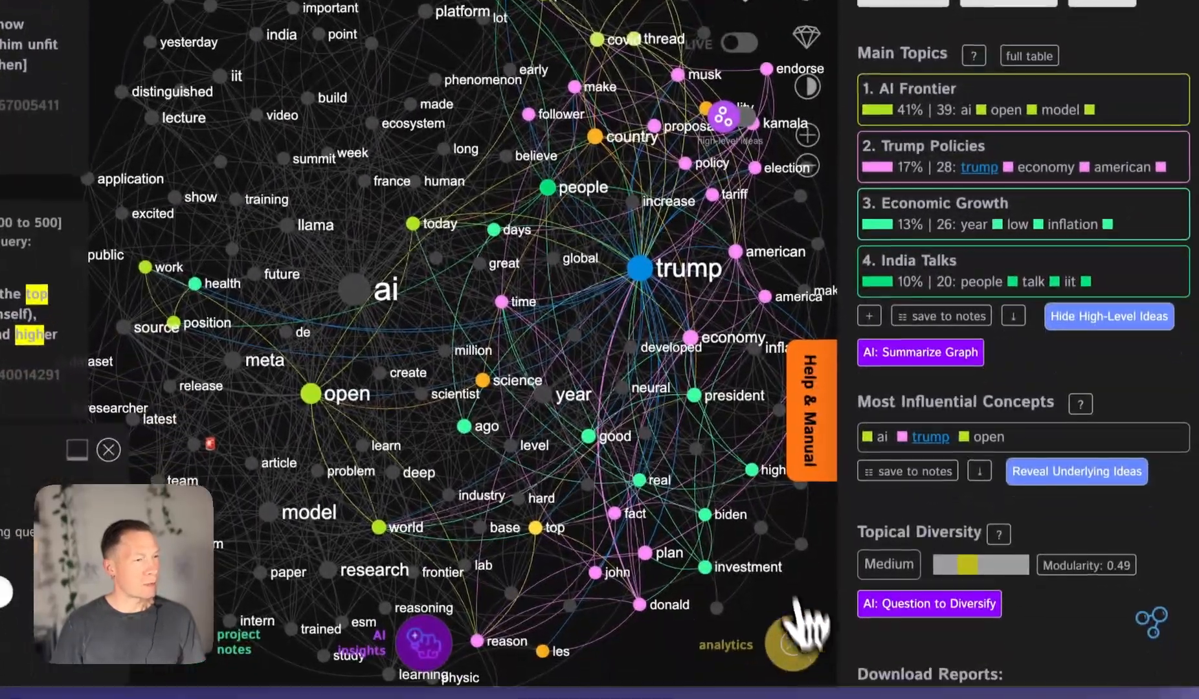
{"action": "left_click", "coordinate": [779, 52]}
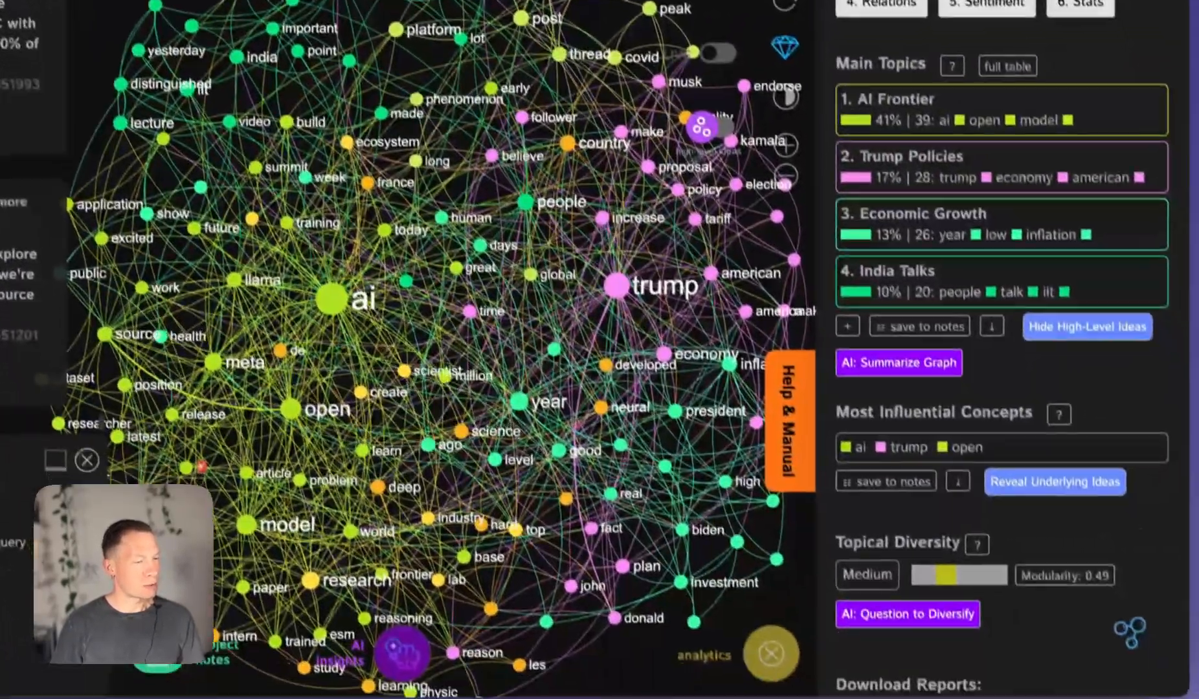
- Reopen the text analytics and isolate the AI Frontier and Trump Policies topics in turn, clearing each selection
{"action": "left_click", "coordinate": [793, 644]}
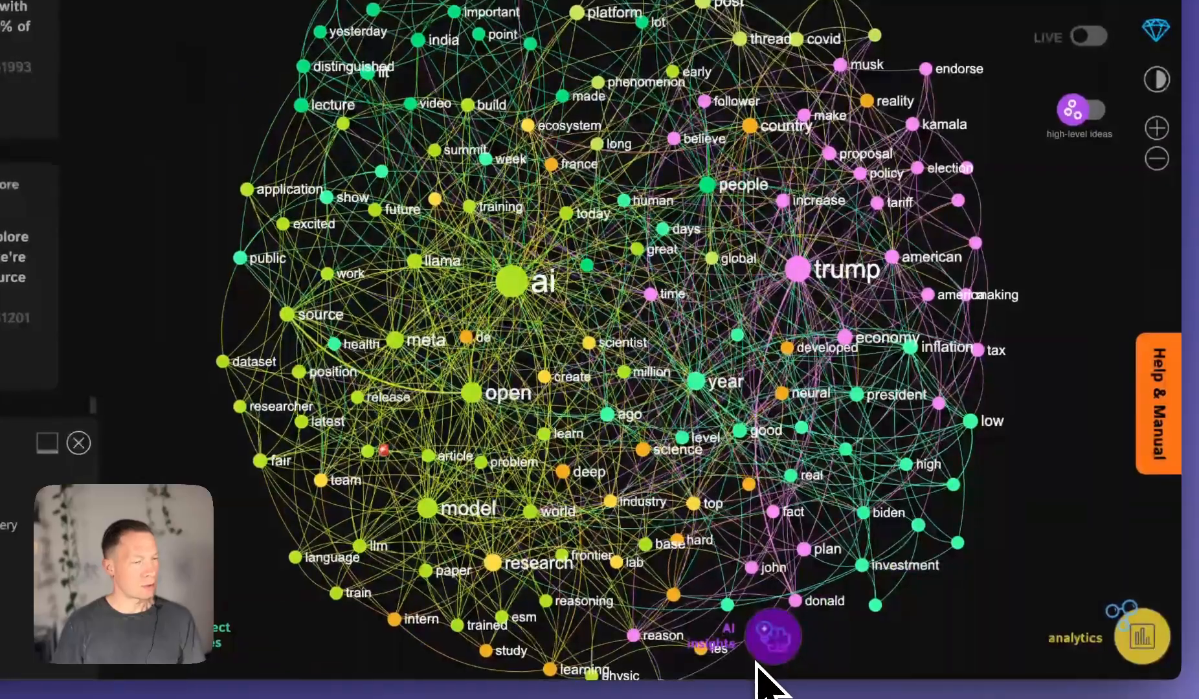
{"action": "left_click", "coordinate": [1146, 654]}
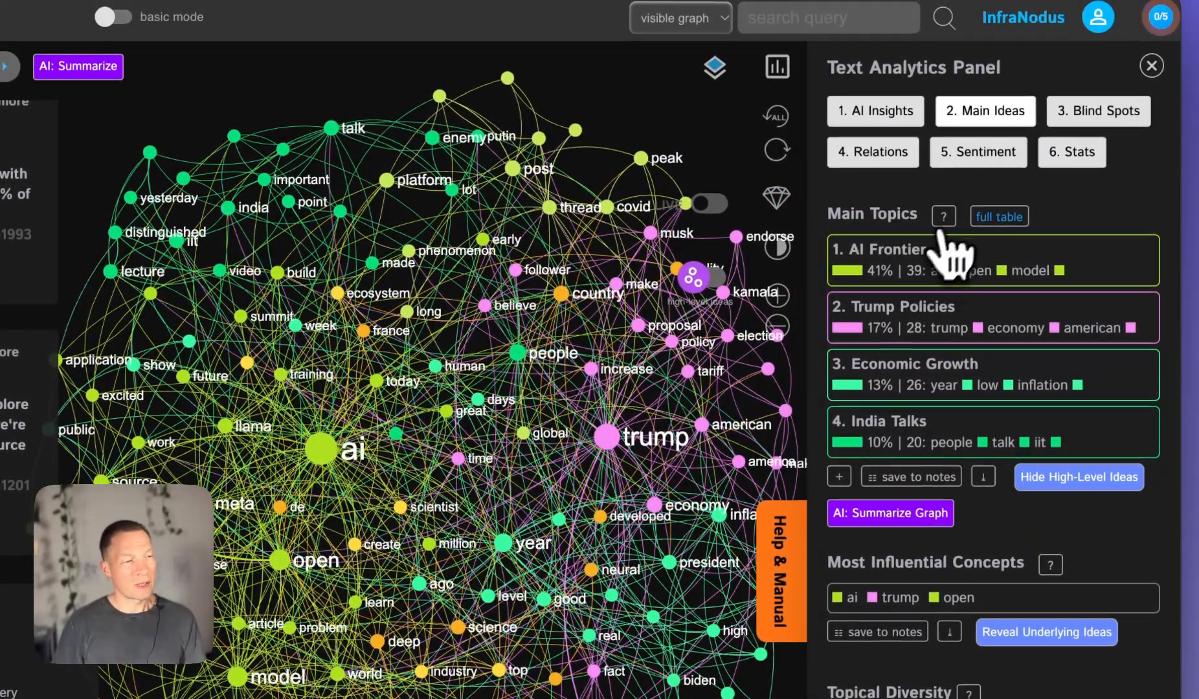
{"action": "left_click", "coordinate": [933, 254]}
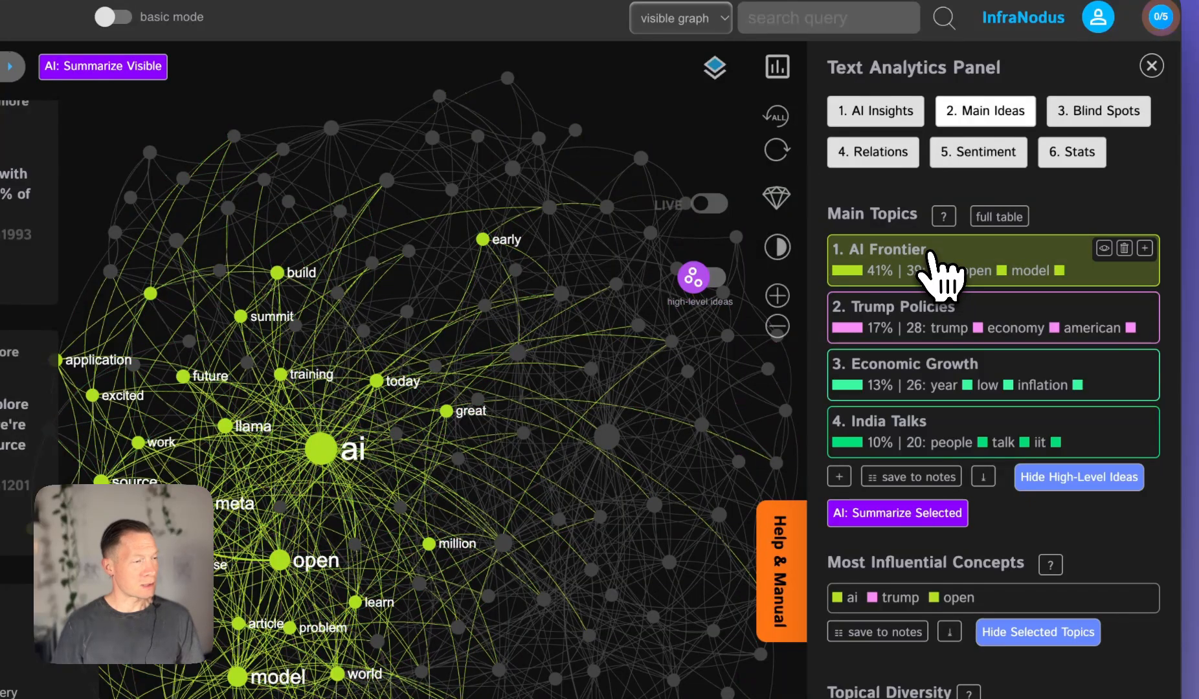
{"action": "left_click", "coordinate": [930, 253]}
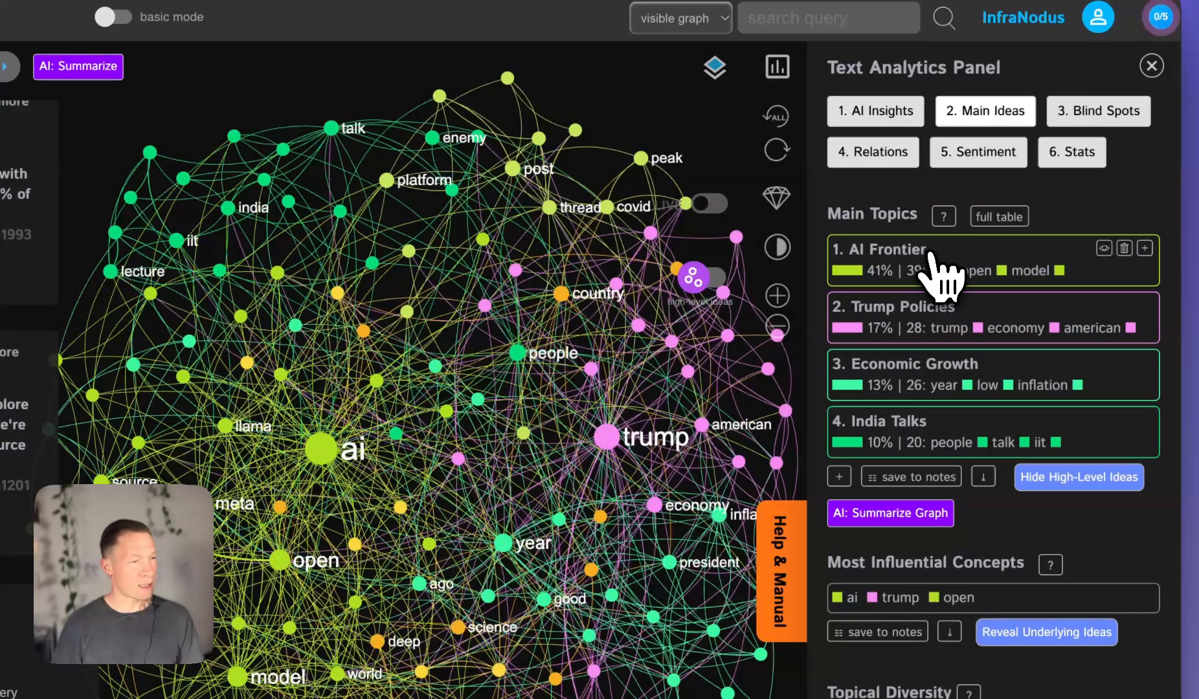
{"action": "left_click", "coordinate": [977, 321]}
{"action": "left_click", "coordinate": [979, 324]}
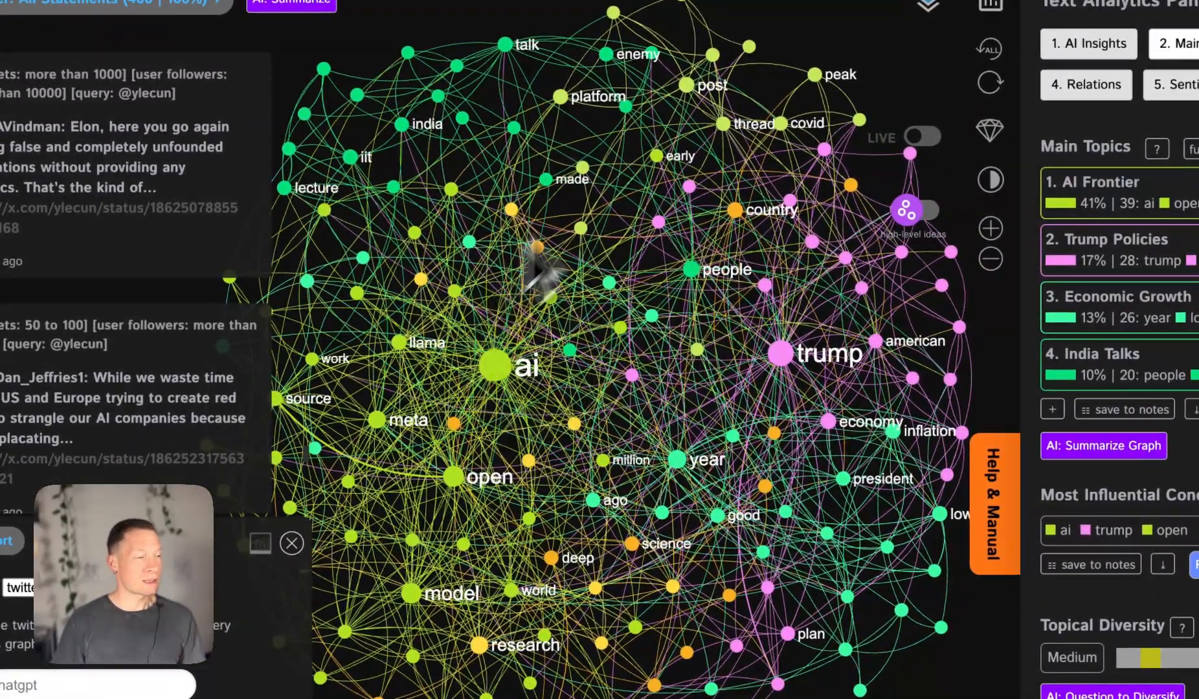
- Isolate the "ai" node repeatedly to examine its connected concepts and highlighted statements, restoring the full graph each time
{"action": "left_click", "coordinate": [496, 379]}
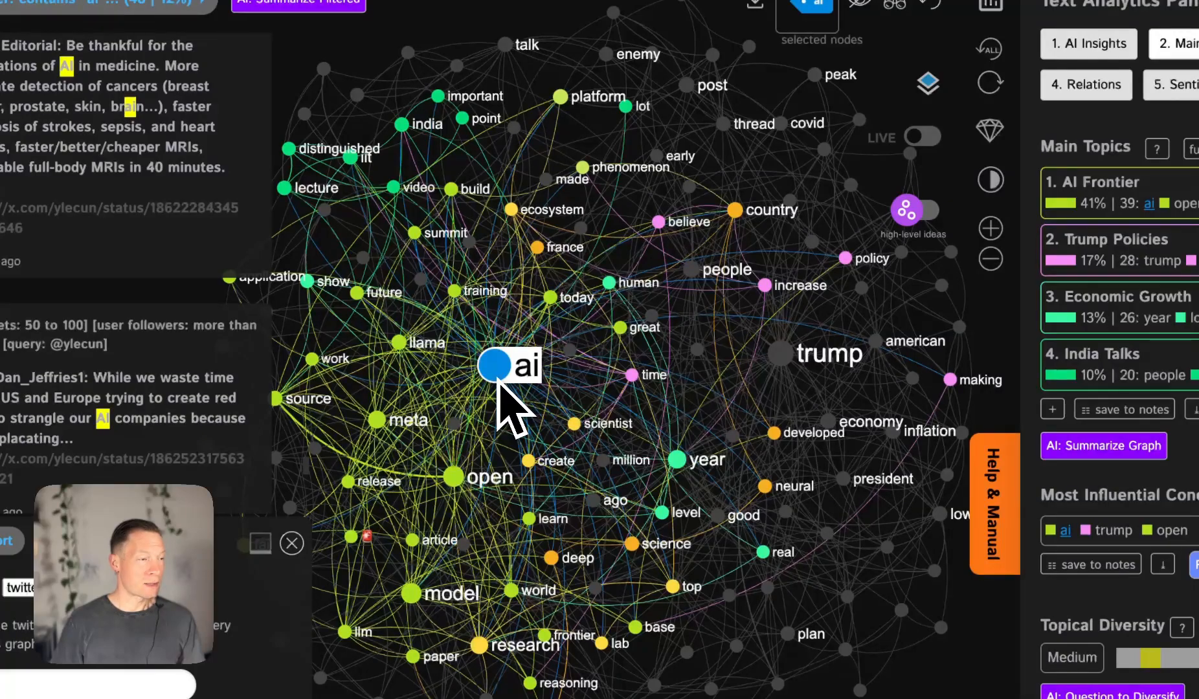
{"action": "left_click", "coordinate": [498, 381]}
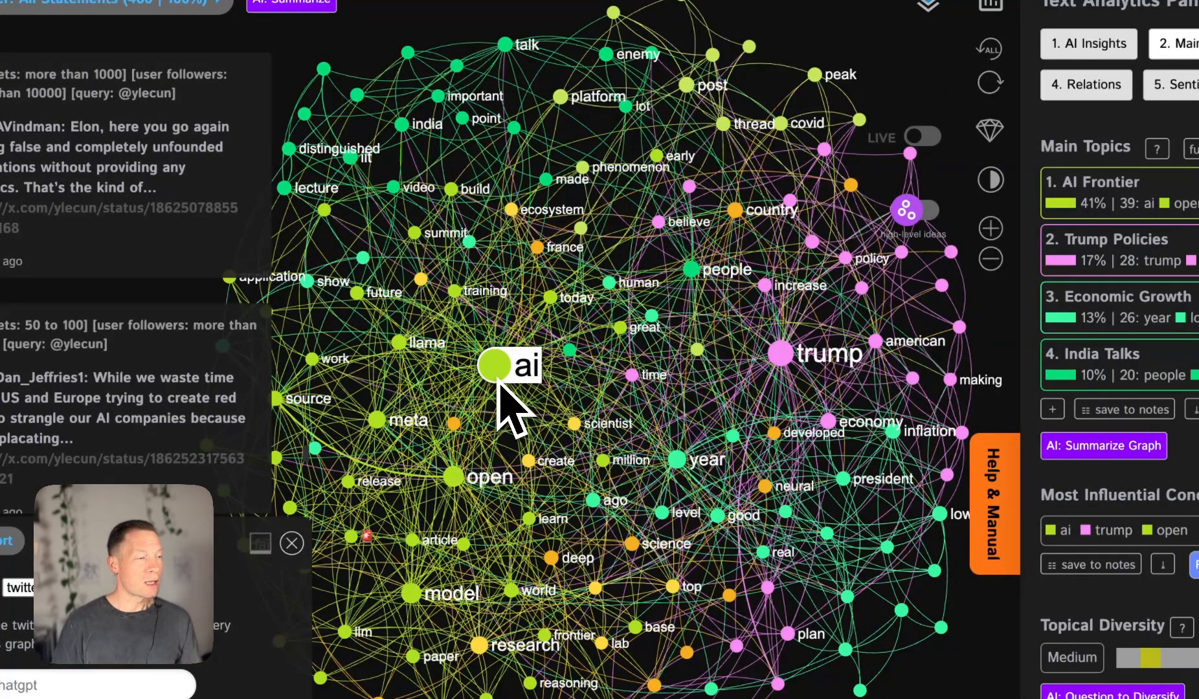
{"action": "left_click", "coordinate": [499, 381]}
{"action": "left_click", "coordinate": [499, 381]}
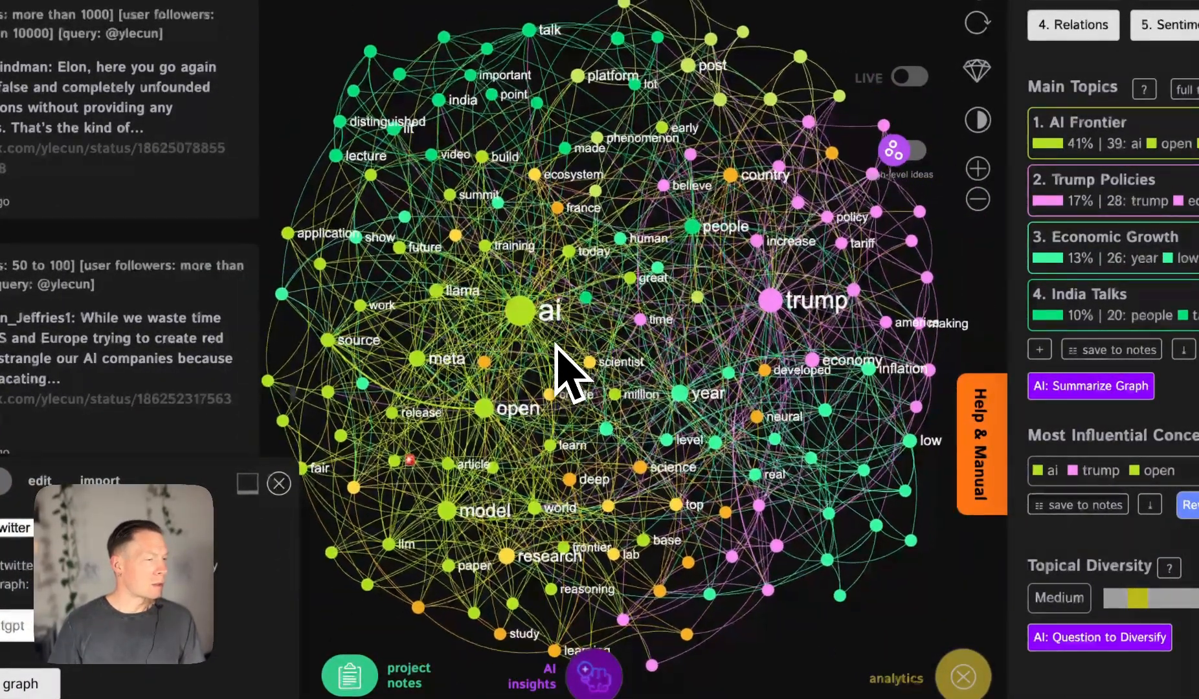
{"action": "scroll", "coordinate": [557, 346], "scroll_direction": "up", "scroll_amount": 4}
{"action": "scroll", "coordinate": [556, 345], "scroll_direction": "down", "scroll_amount": 5}
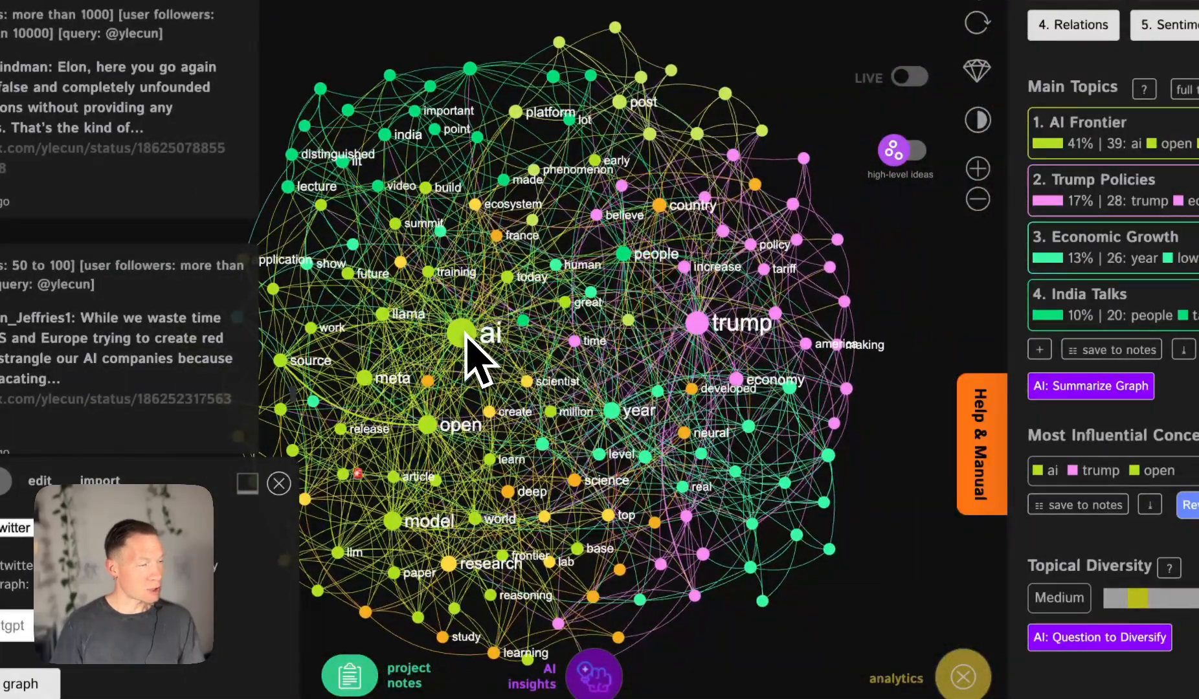
{"action": "left_click", "coordinate": [464, 336]}
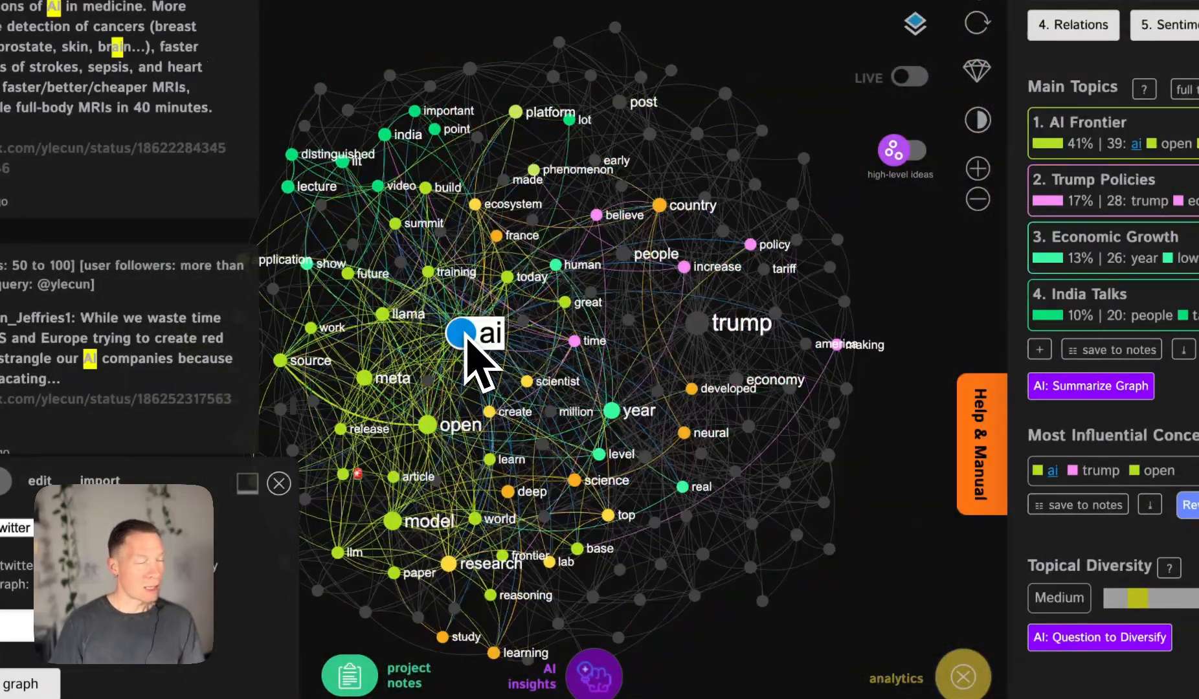
{"action": "left_click", "coordinate": [468, 338]}
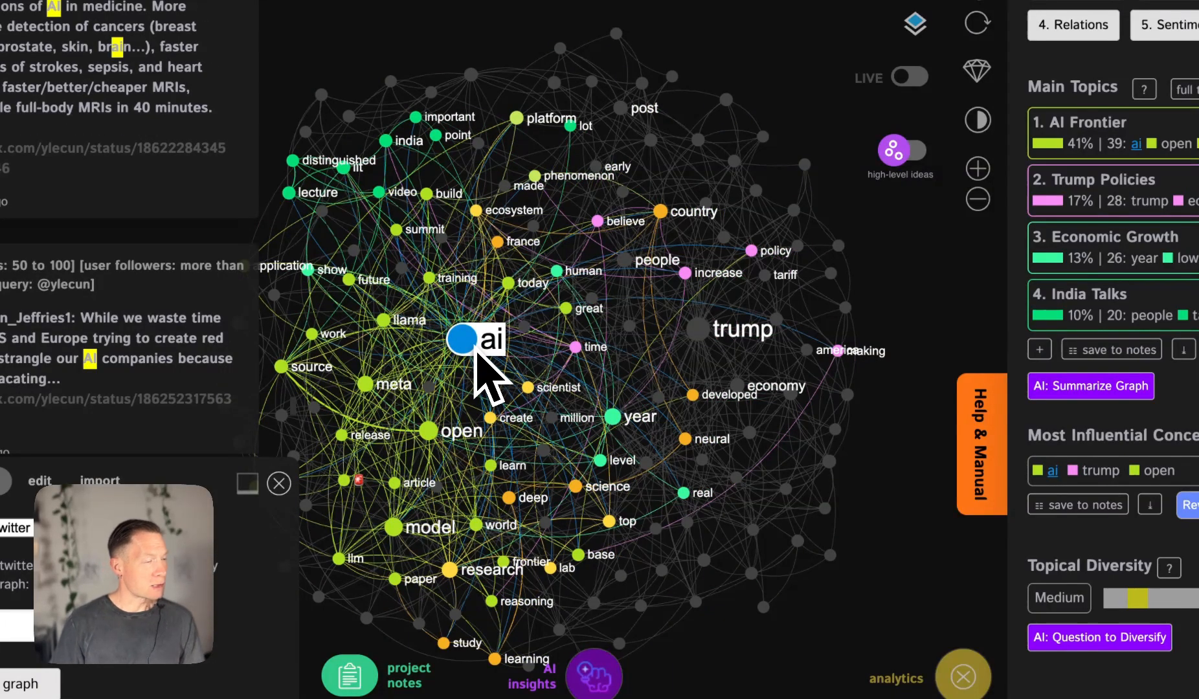
{"action": "left_click", "coordinate": [474, 341]}
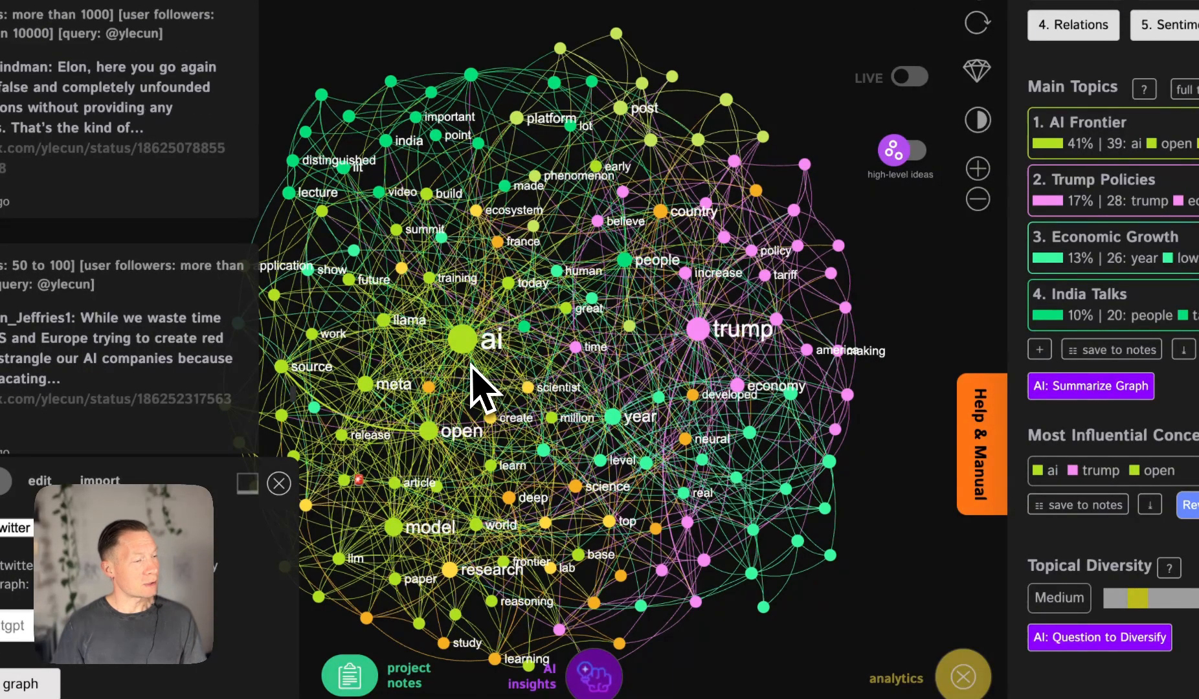
- Examine the economy-related cluster around "inflation", "unemployment" and "investment" up close, and return to the whole graph
{"action": "left_click_drag", "start_coordinate": [470, 366], "coordinate": [516, 365]}
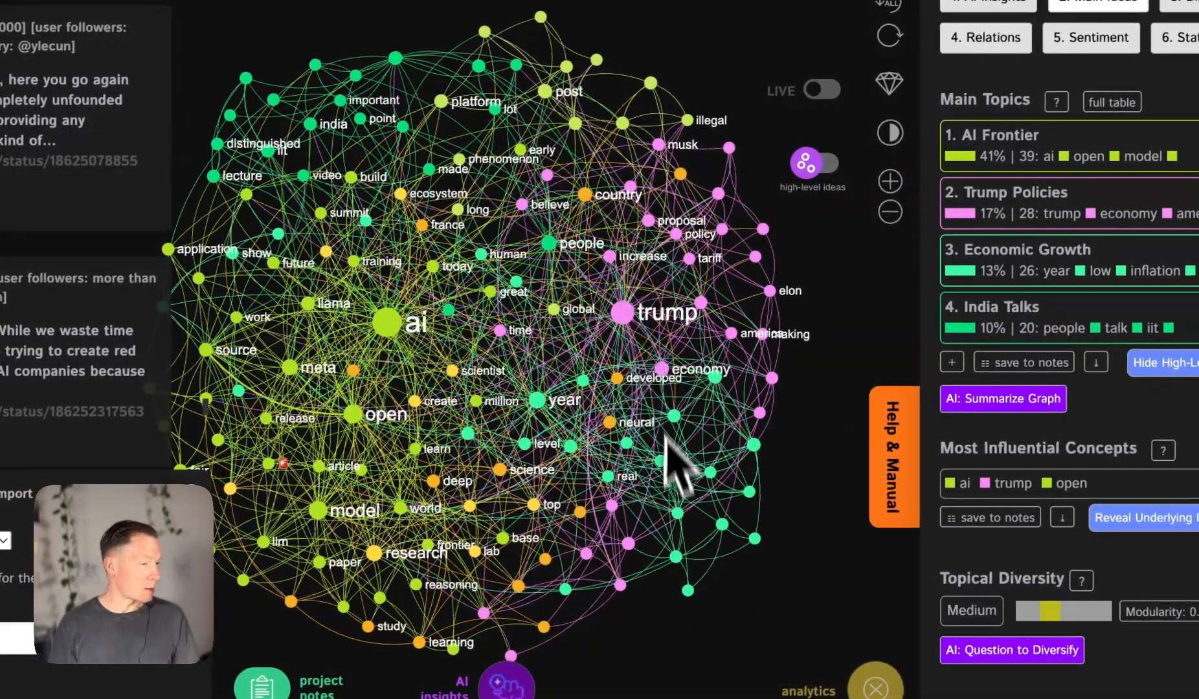
{"action": "scroll", "coordinate": [764, 608], "scroll_direction": "up", "scroll_amount": 5}
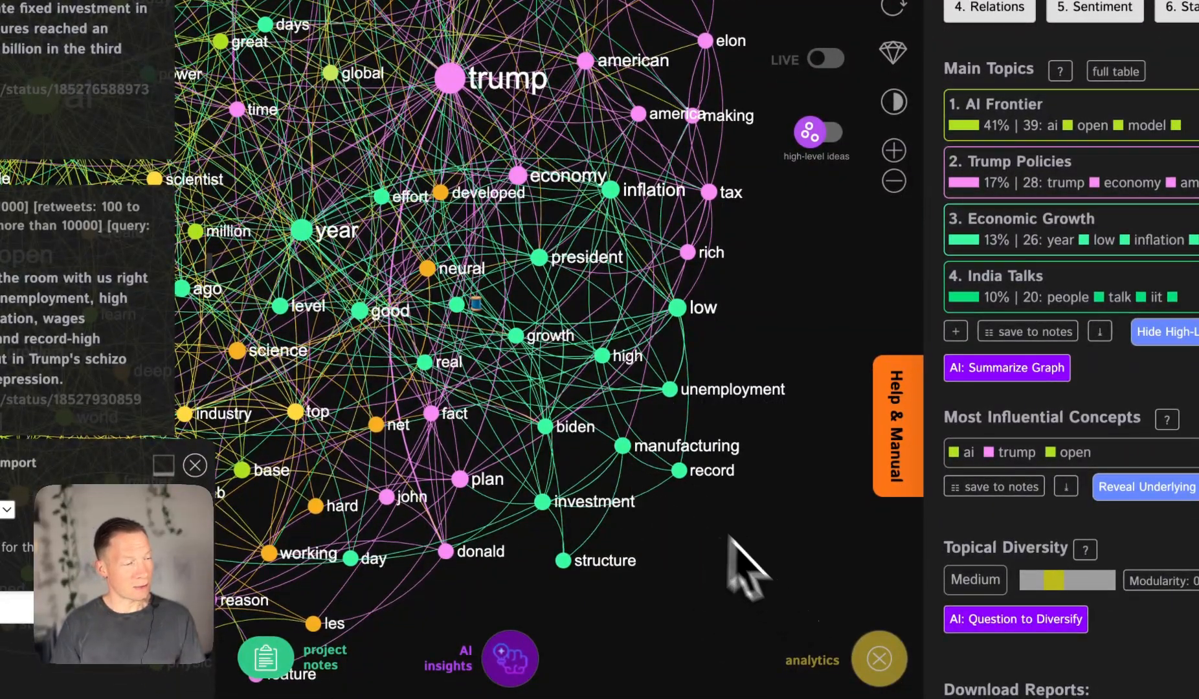
{"action": "scroll", "coordinate": [586, 506], "scroll_direction": "down", "scroll_amount": 5}
{"action": "left_click_drag", "start_coordinate": [477, 438], "coordinate": [602, 463]}
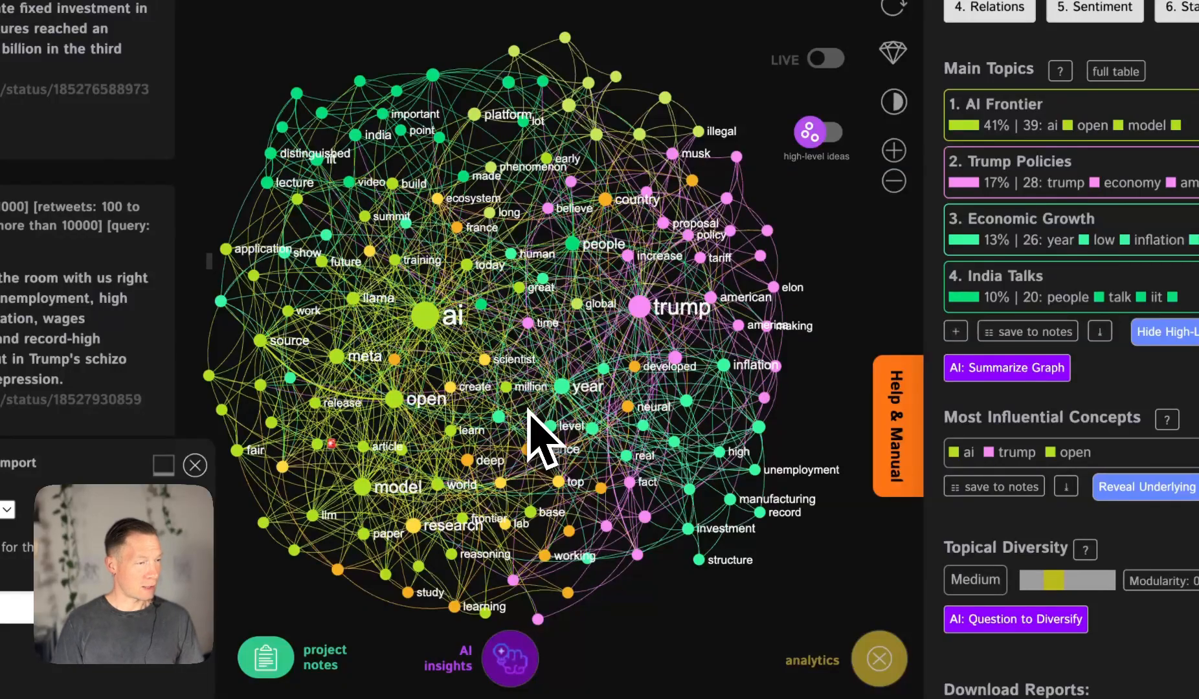
{"action": "scroll", "coordinate": [528, 413], "scroll_direction": "up", "scroll_amount": 3}
{"action": "scroll", "coordinate": [541, 420], "scroll_direction": "down", "scroll_amount": 3}
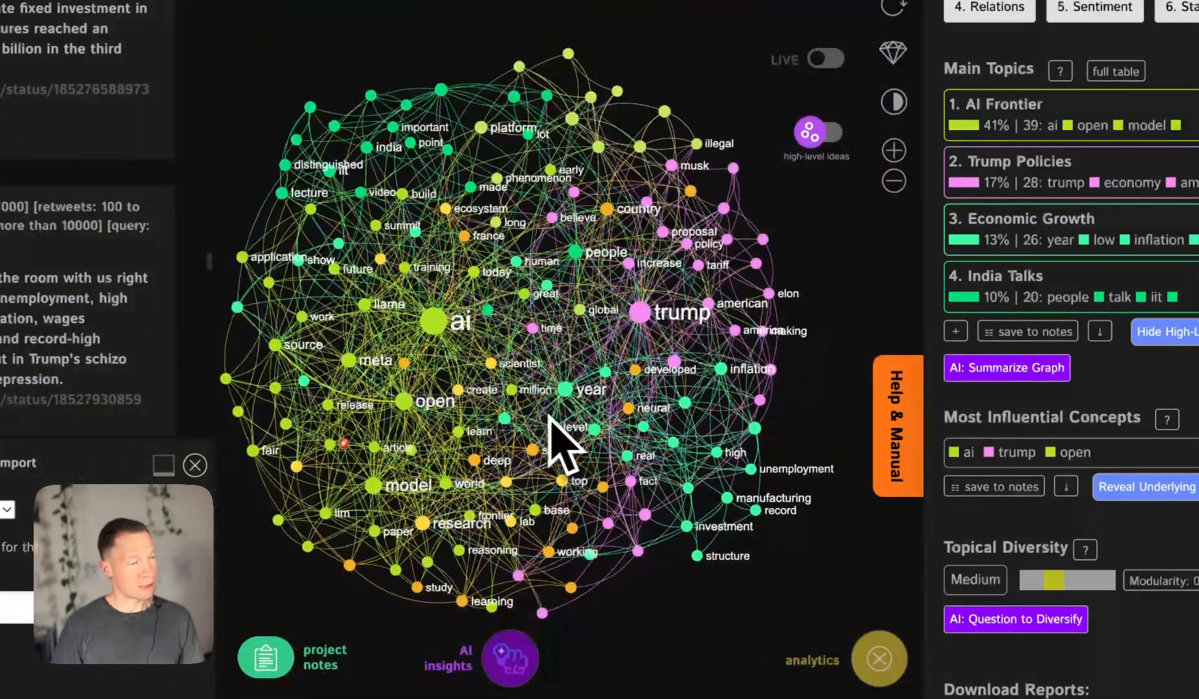
{"action": "left_click_drag", "start_coordinate": [549, 417], "coordinate": [544, 381]}
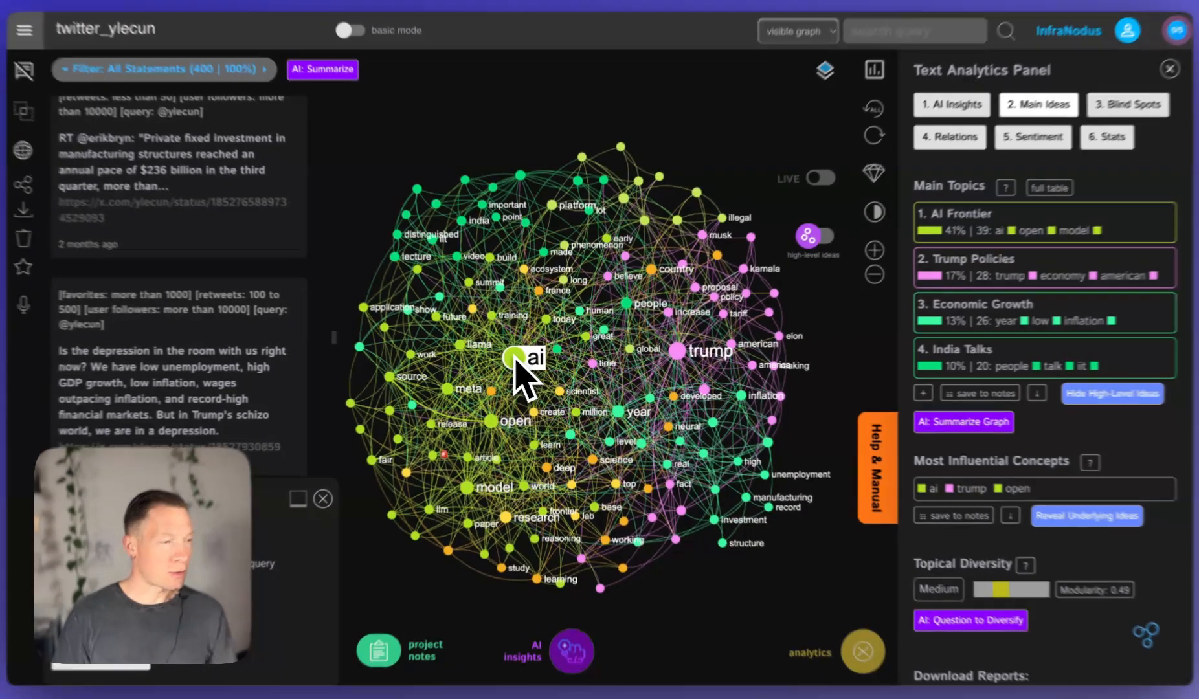
- Select the "ai" and "trump" nodes and hide them from the graph
{"action": "left_click", "coordinate": [516, 360]}
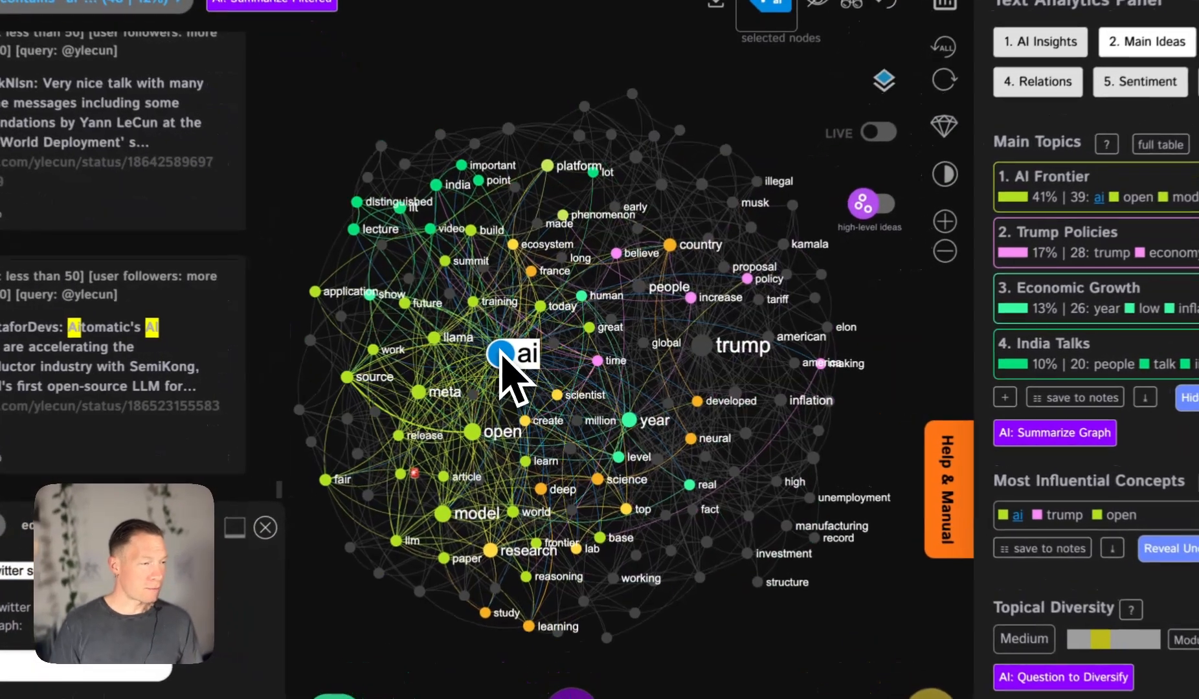
{"action": "left_click", "coordinate": [706, 345]}
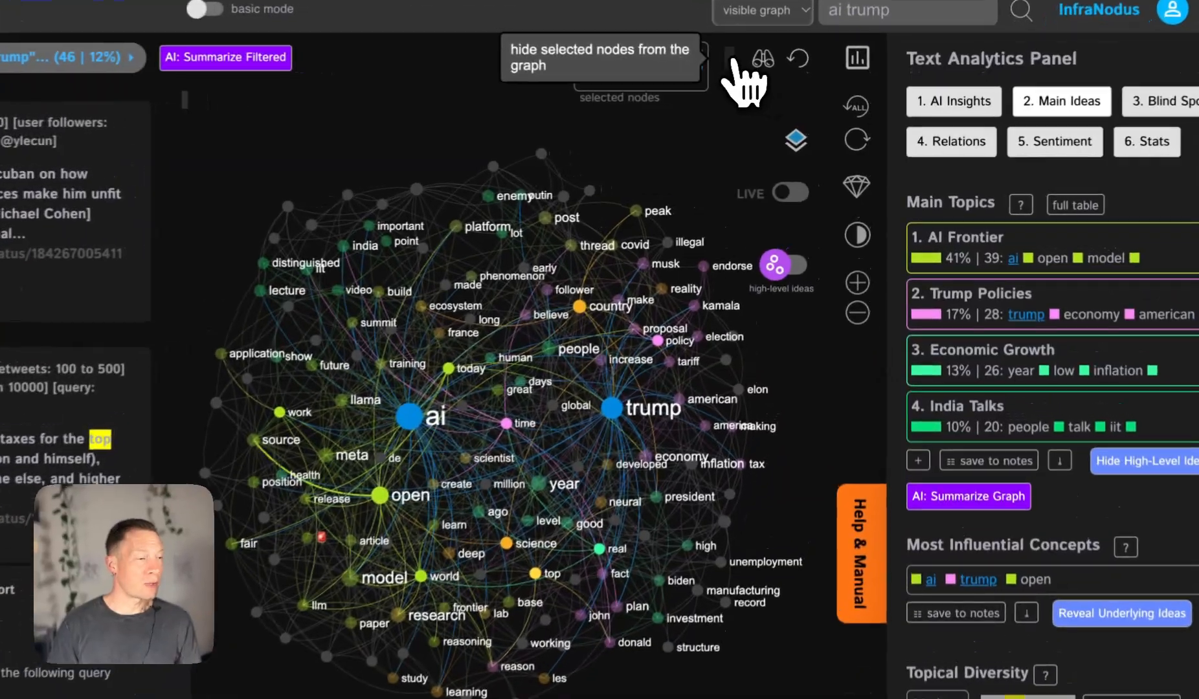
{"action": "left_click", "coordinate": [735, 62]}
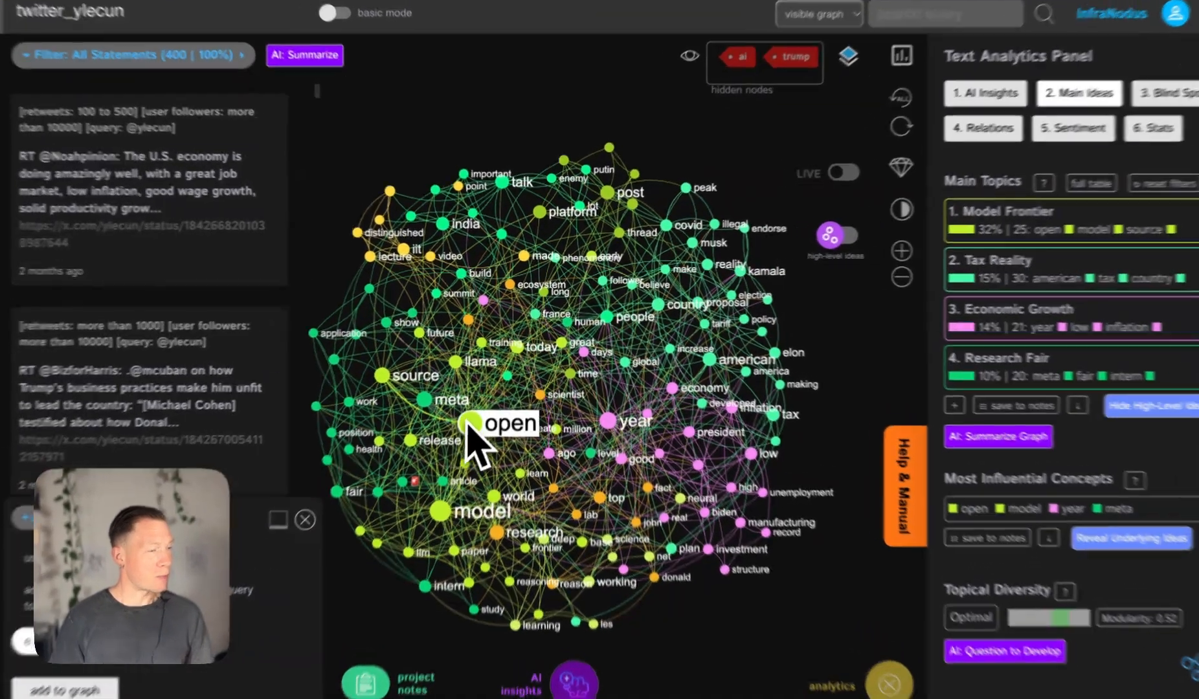
- Select the "open", "source" and "model" nodes and hide them from the graph as well
{"action": "left_click", "coordinate": [478, 409]}
{"action": "left_click", "coordinate": [398, 365]}
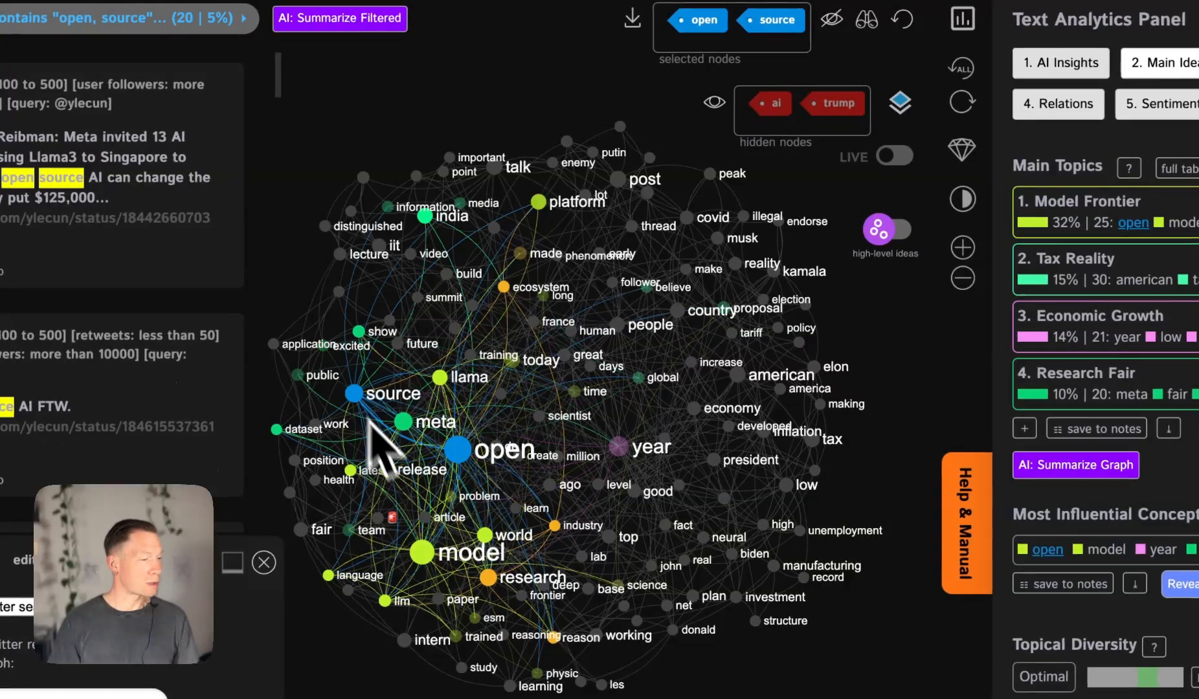
{"action": "left_click", "coordinate": [432, 552]}
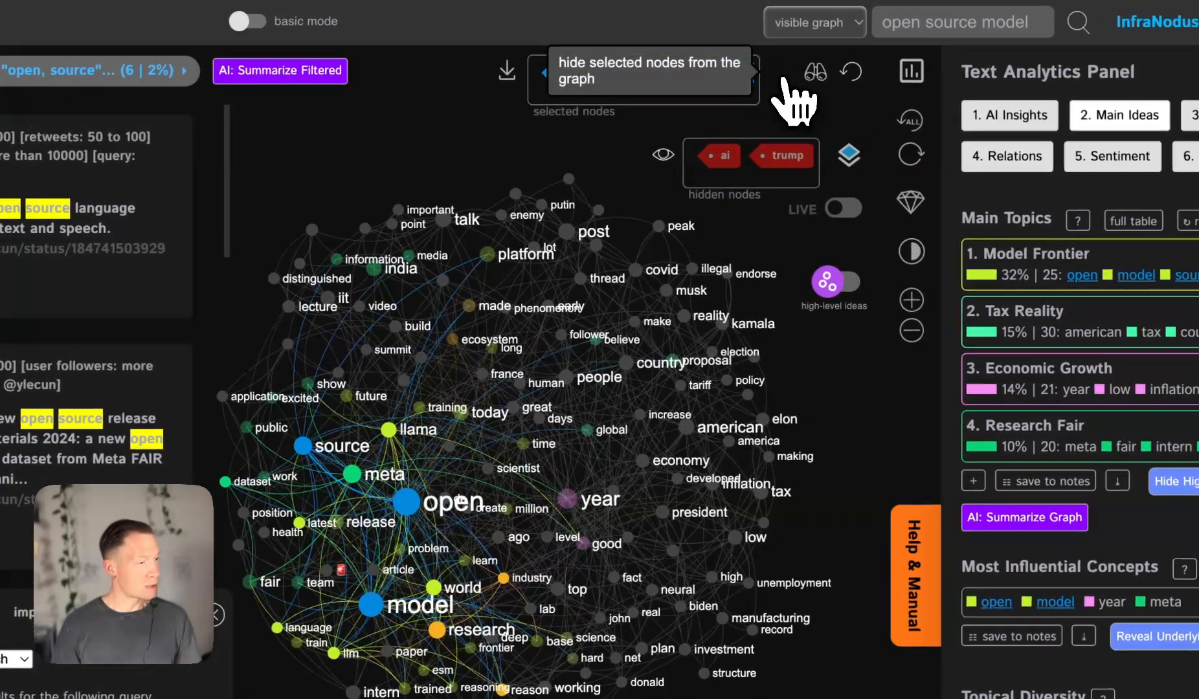
{"action": "left_click", "coordinate": [784, 79]}
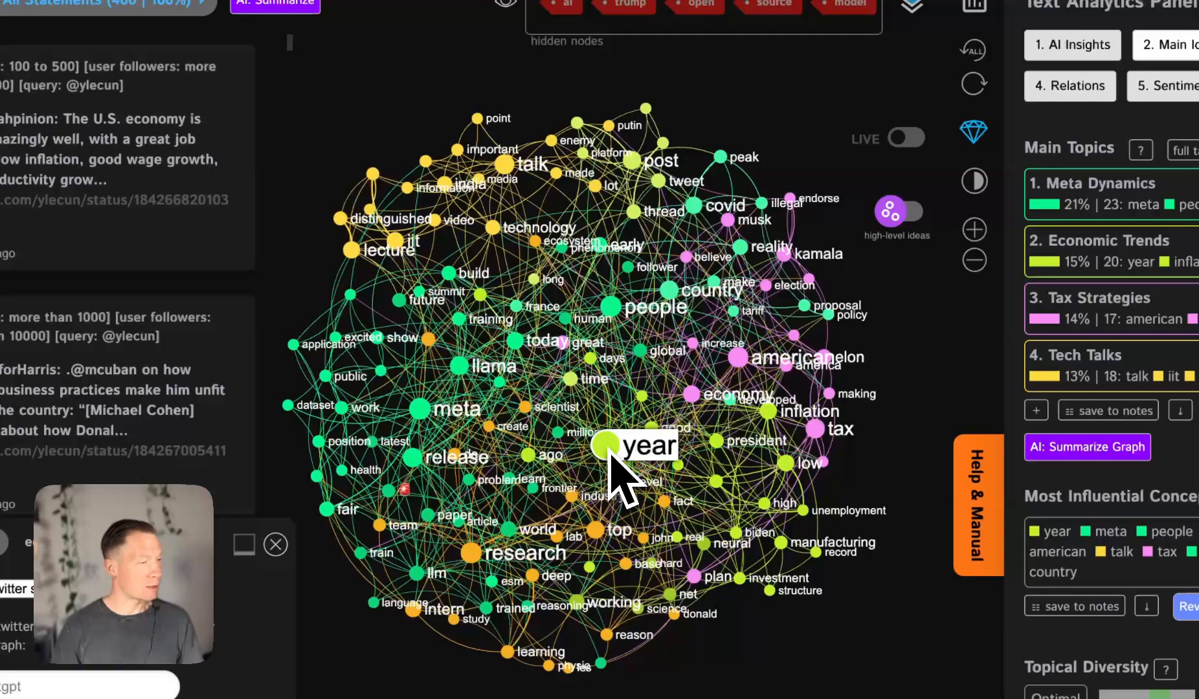
- Isolate the "year" node to inspect its connected concepts and the statements that mention it
{"action": "left_click", "coordinate": [610, 453]}
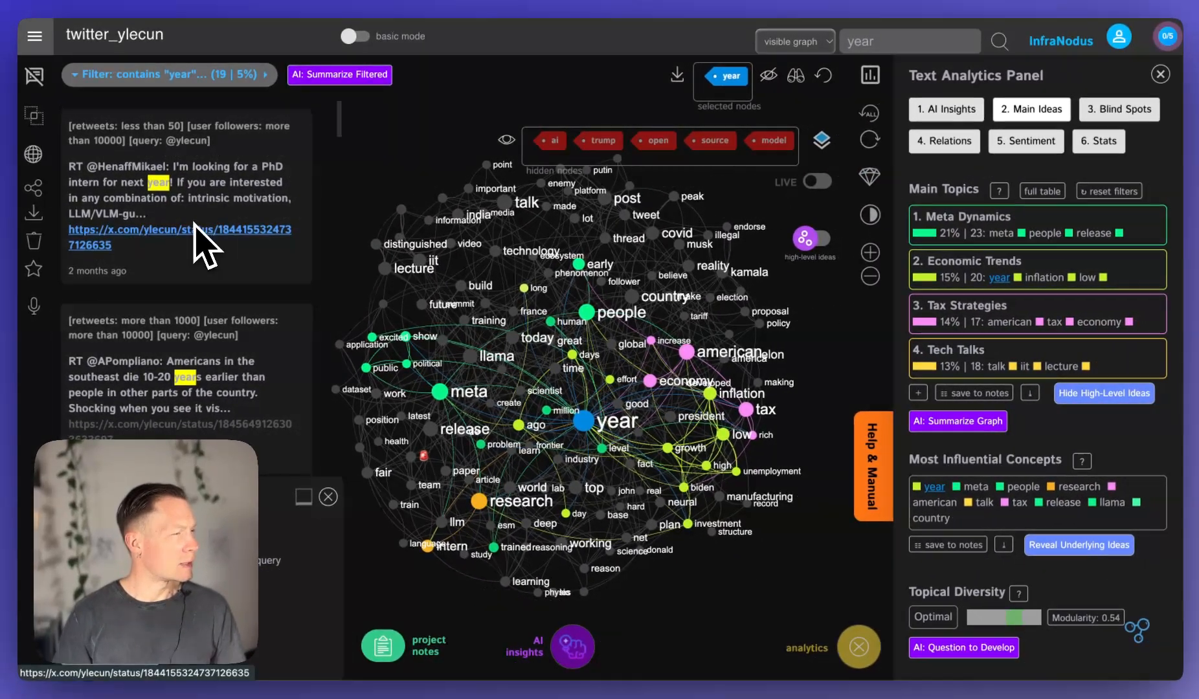
- Read through the statements that mention "year" and hide the "year" node from the graph
{"action": "scroll", "coordinate": [204, 250], "scroll_direction": "down", "scroll_amount": 3}
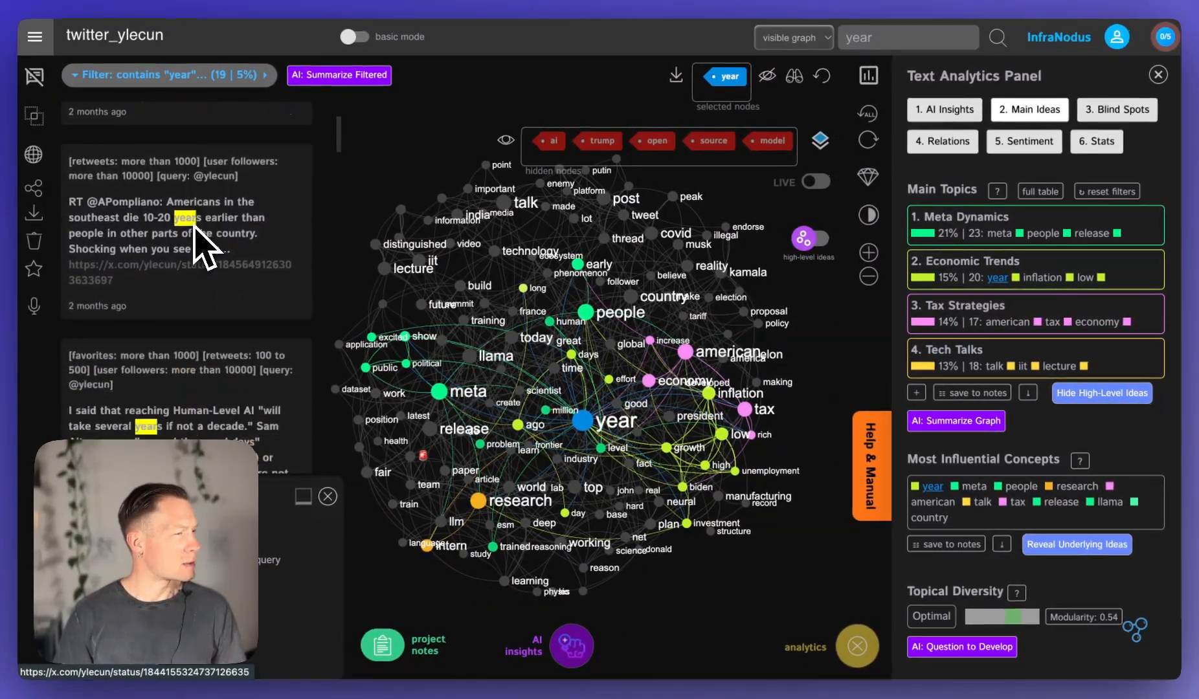
{"action": "scroll", "coordinate": [204, 250], "scroll_direction": "down", "scroll_amount": 4}
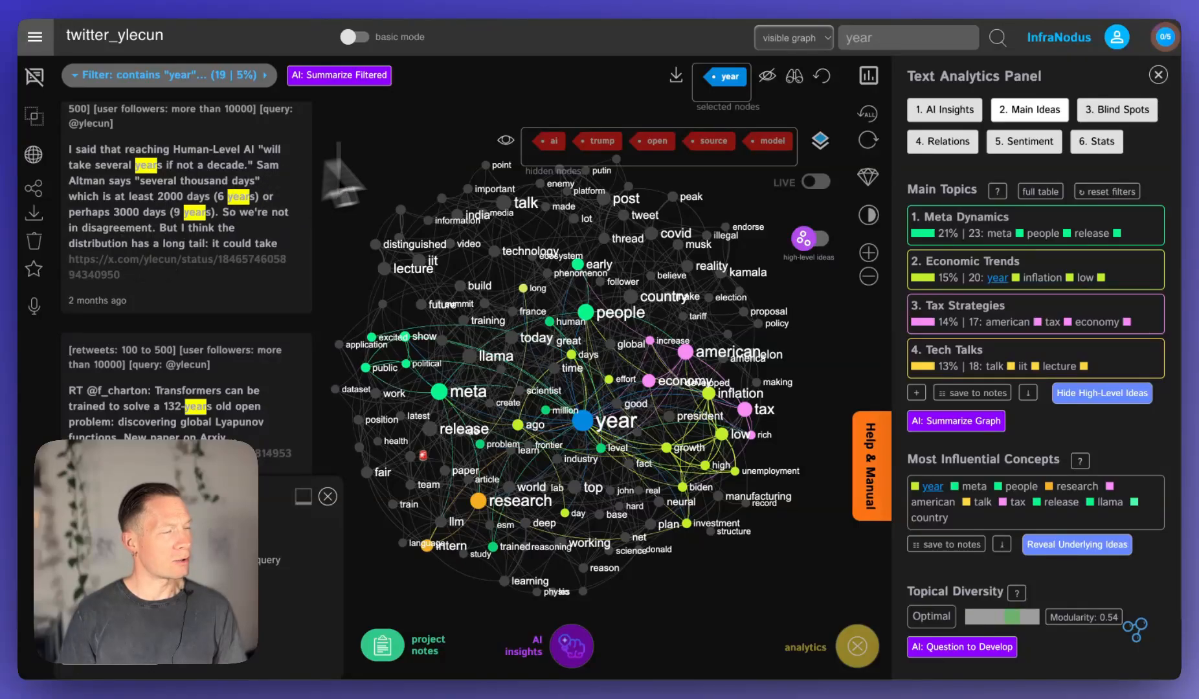
{"action": "left_click", "coordinate": [771, 78]}
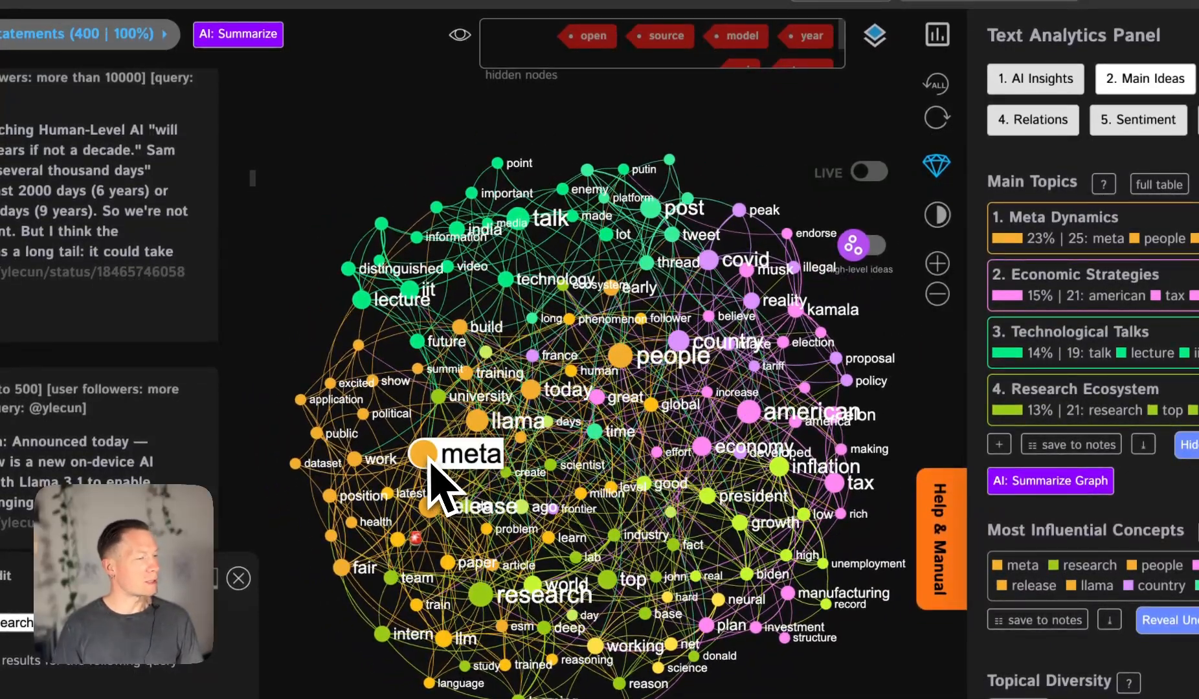
- Select the "meta" and "llama" nodes and hide them from the graph
{"action": "left_click", "coordinate": [426, 455]}
{"action": "left_click", "coordinate": [477, 422]}
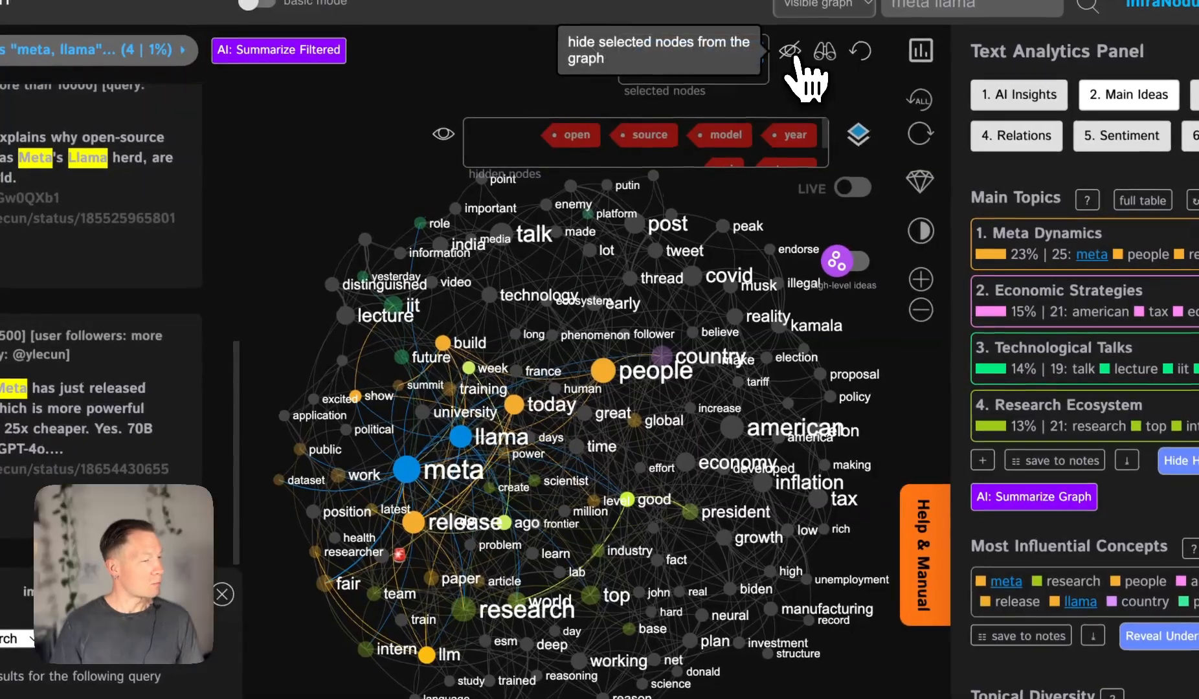
{"action": "left_click", "coordinate": [806, 35]}
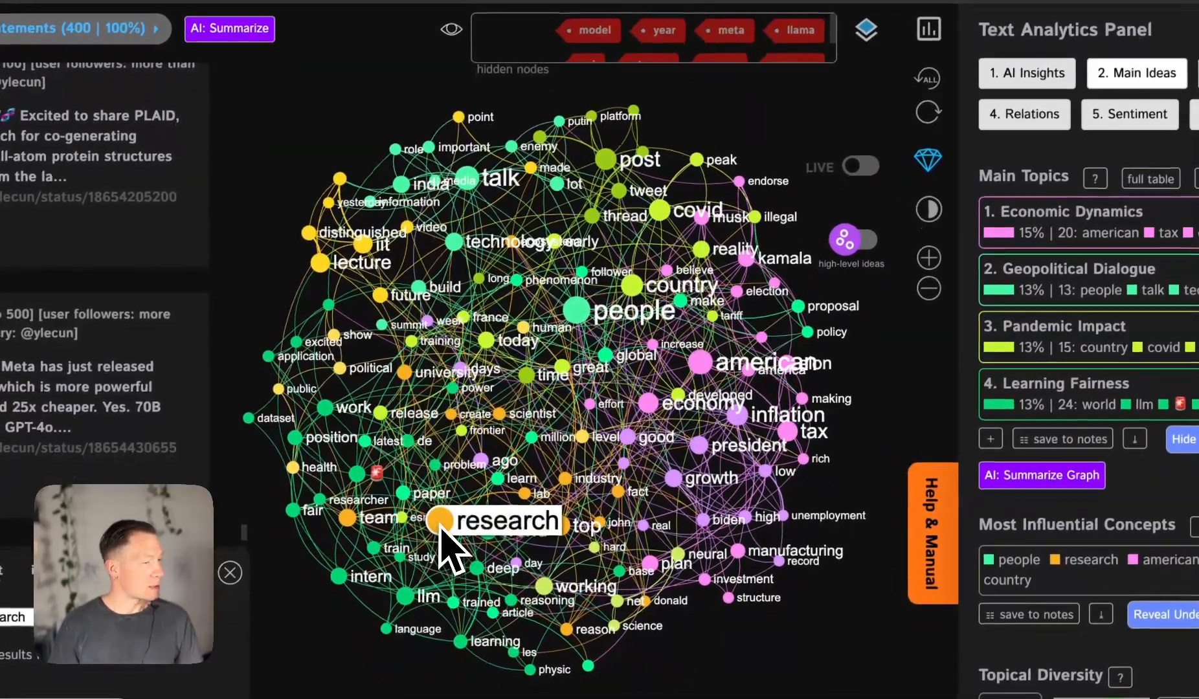
- Isolate the "research" node to inspect its connected concepts, and clear the selection again
{"action": "left_click", "coordinate": [440, 522]}
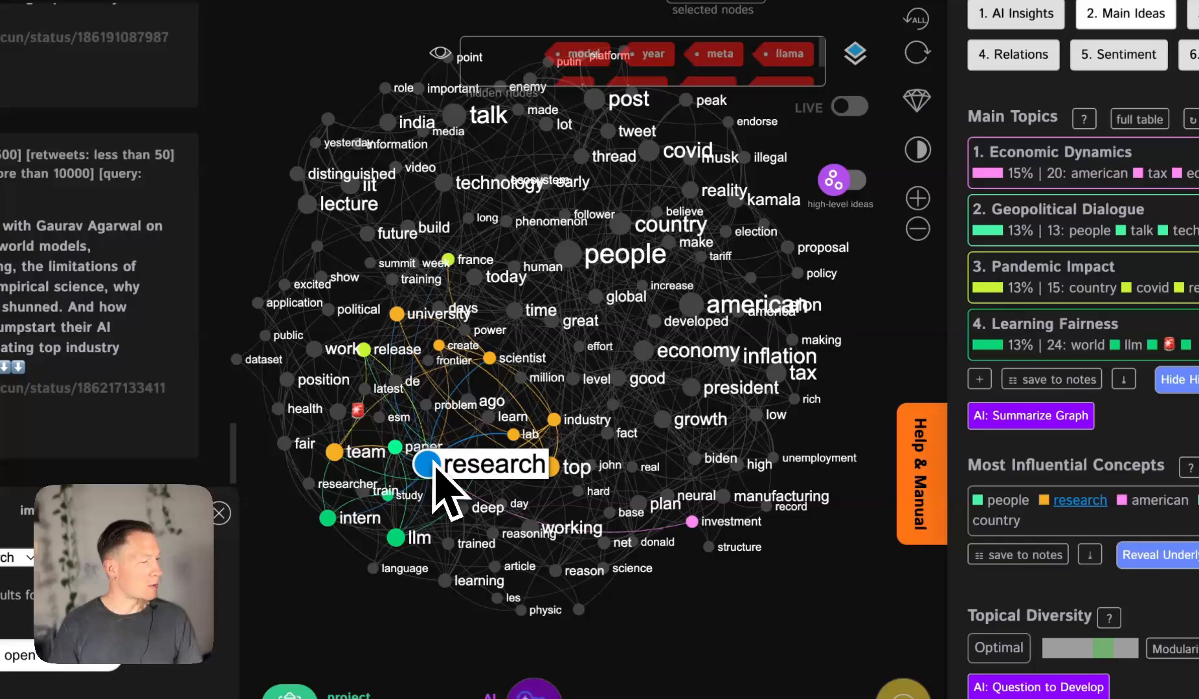
{"action": "left_click", "coordinate": [429, 490]}
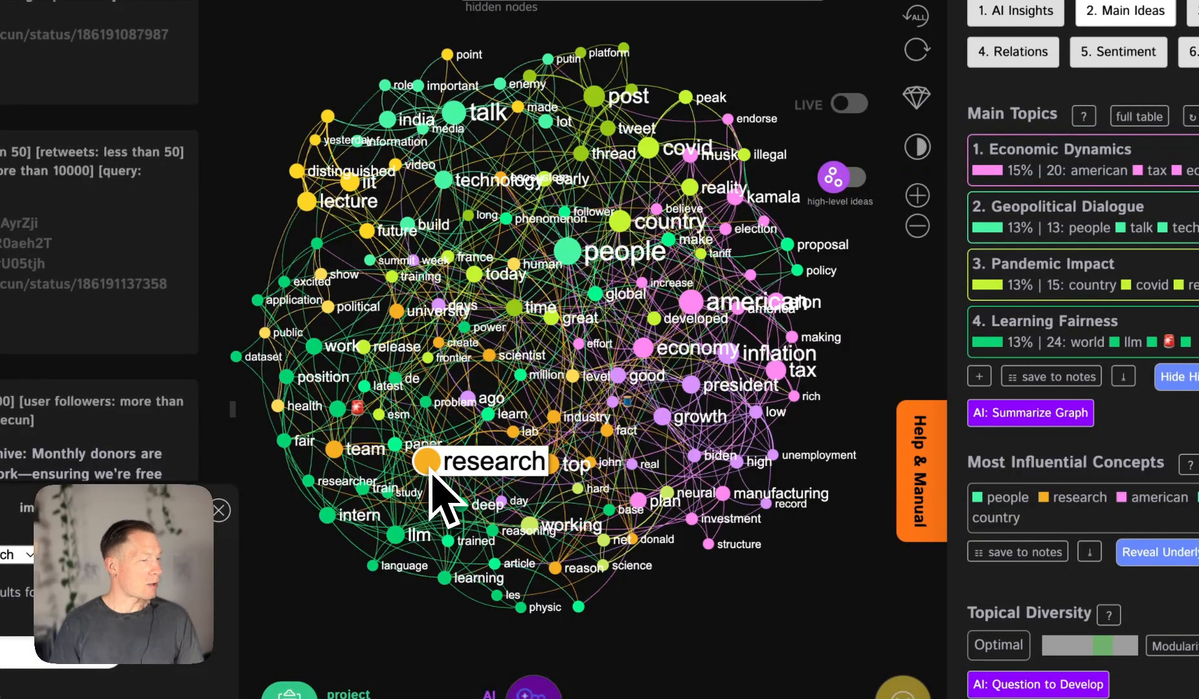
{"action": "left_click", "coordinate": [431, 474]}
{"action": "left_click", "coordinate": [433, 467]}
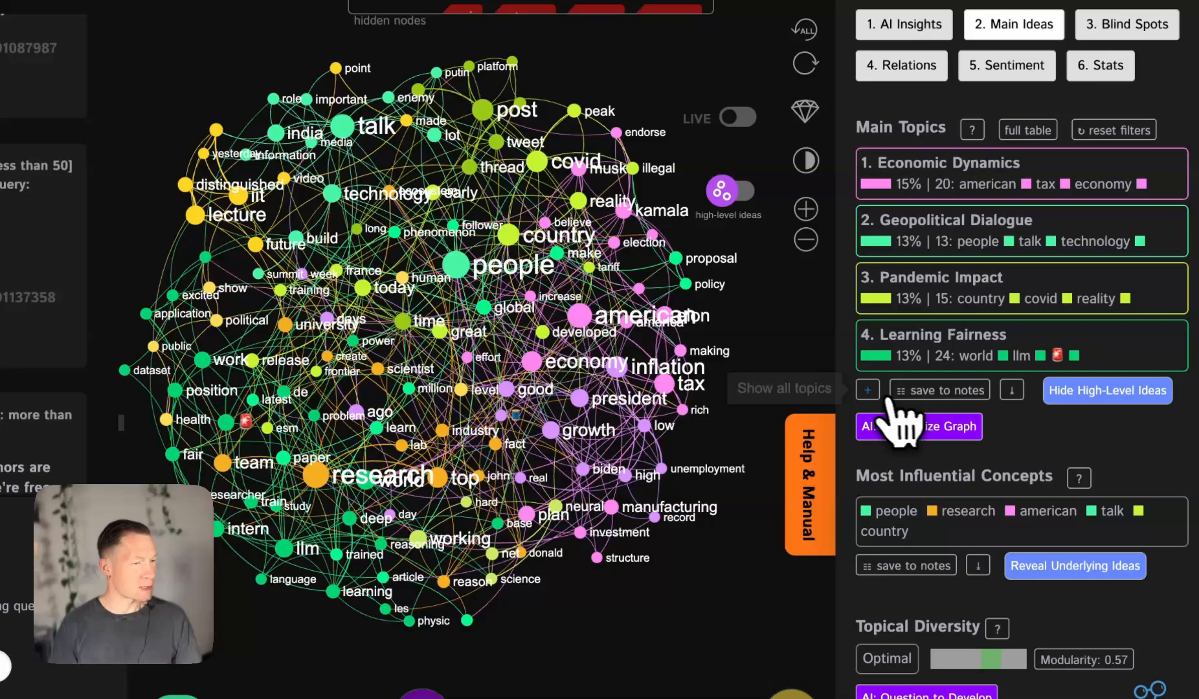
- Expand the list to all main topics, highlight the "Economic Strategies" topic in the graph and clear the highlight
{"action": "left_click", "coordinate": [979, 377]}
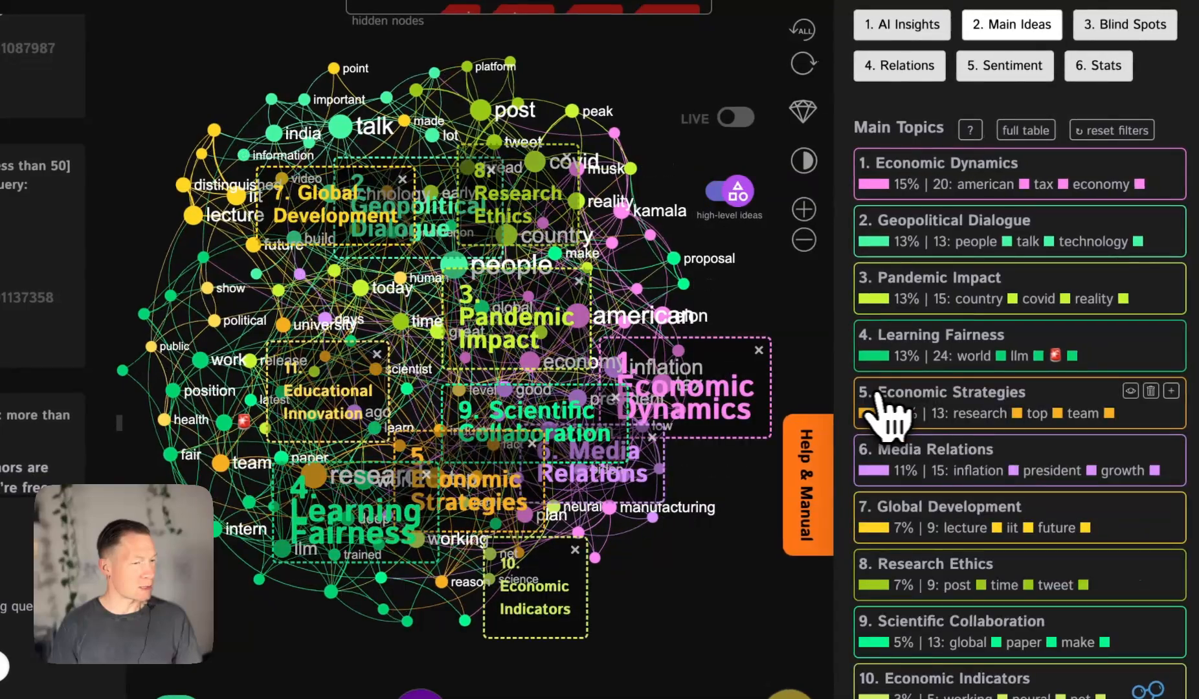
{"action": "left_click", "coordinate": [981, 398]}
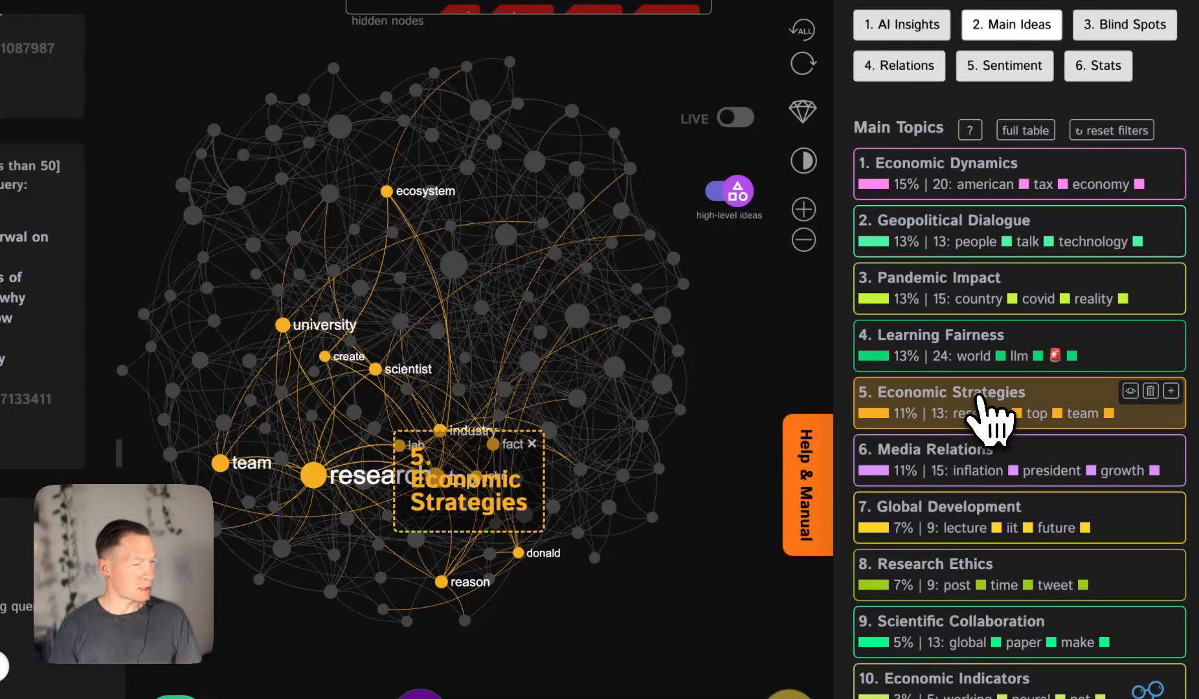
{"action": "left_click", "coordinate": [984, 414]}
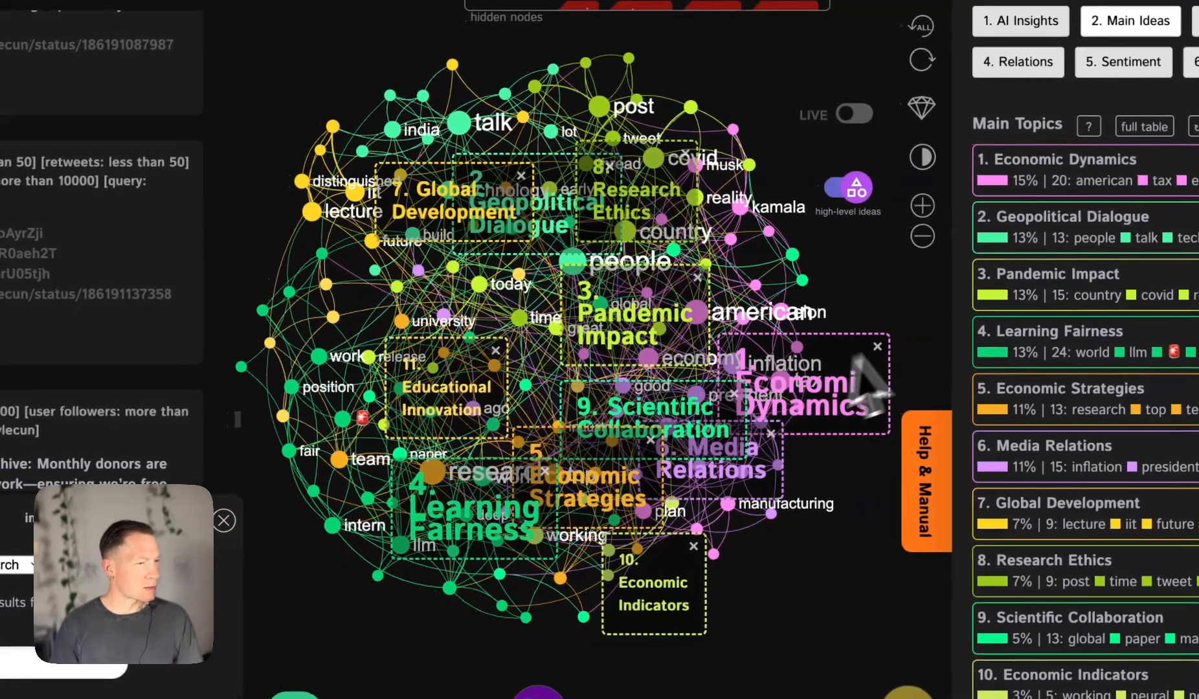
- Turn off the high-level idea labels, inspect the connections of the "research" node and return to the full graph
{"action": "left_click", "coordinate": [858, 187]}
{"action": "left_click", "coordinate": [432, 474]}
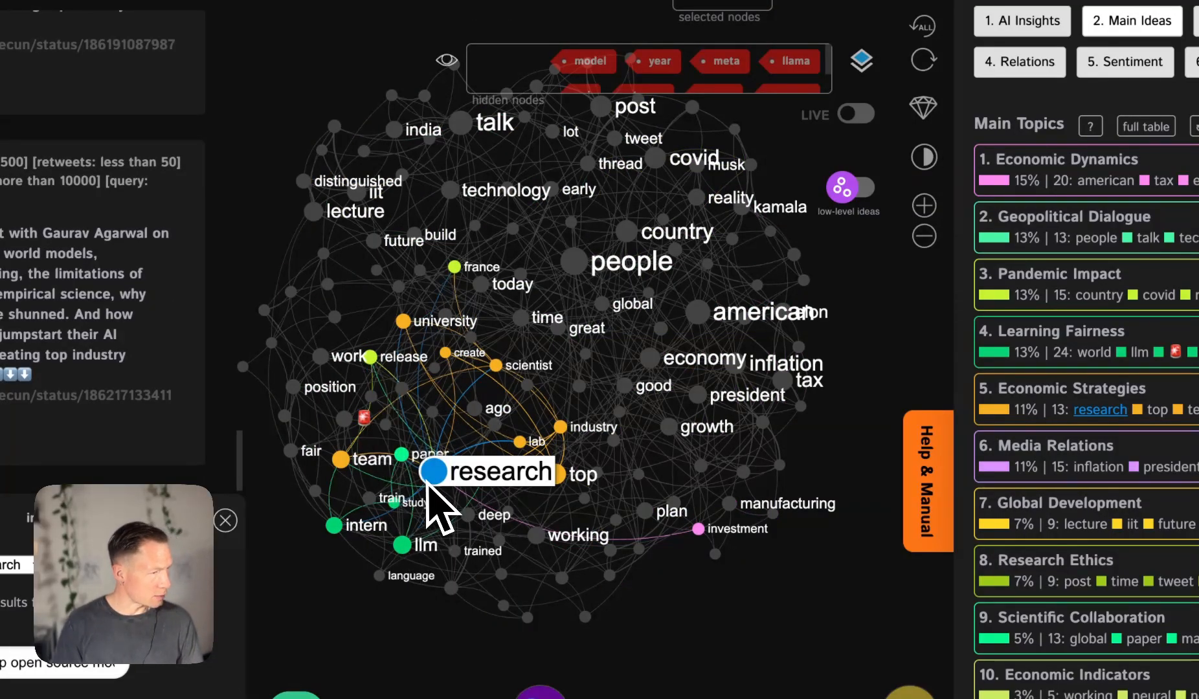
{"action": "left_click", "coordinate": [457, 531]}
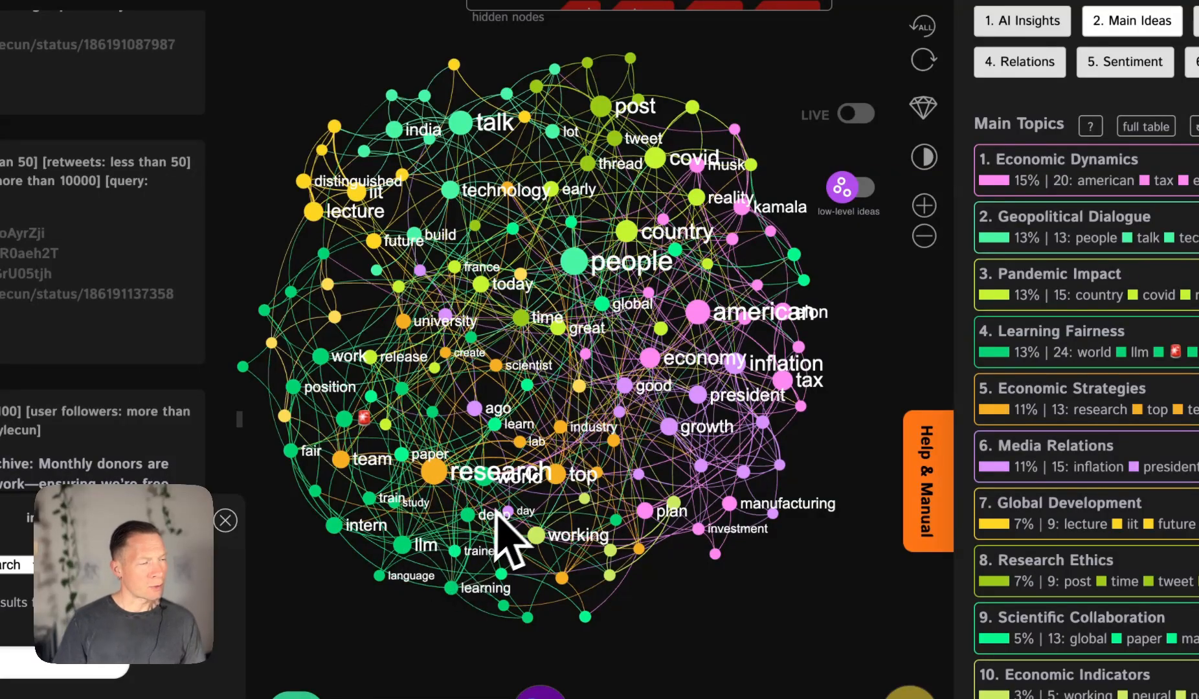
- Examine the "research" cluster and the cluster around "economy", "inflation" and "president" up close, and return to the whole graph
{"action": "scroll", "coordinate": [471, 494], "scroll_direction": "up", "scroll_amount": 5}
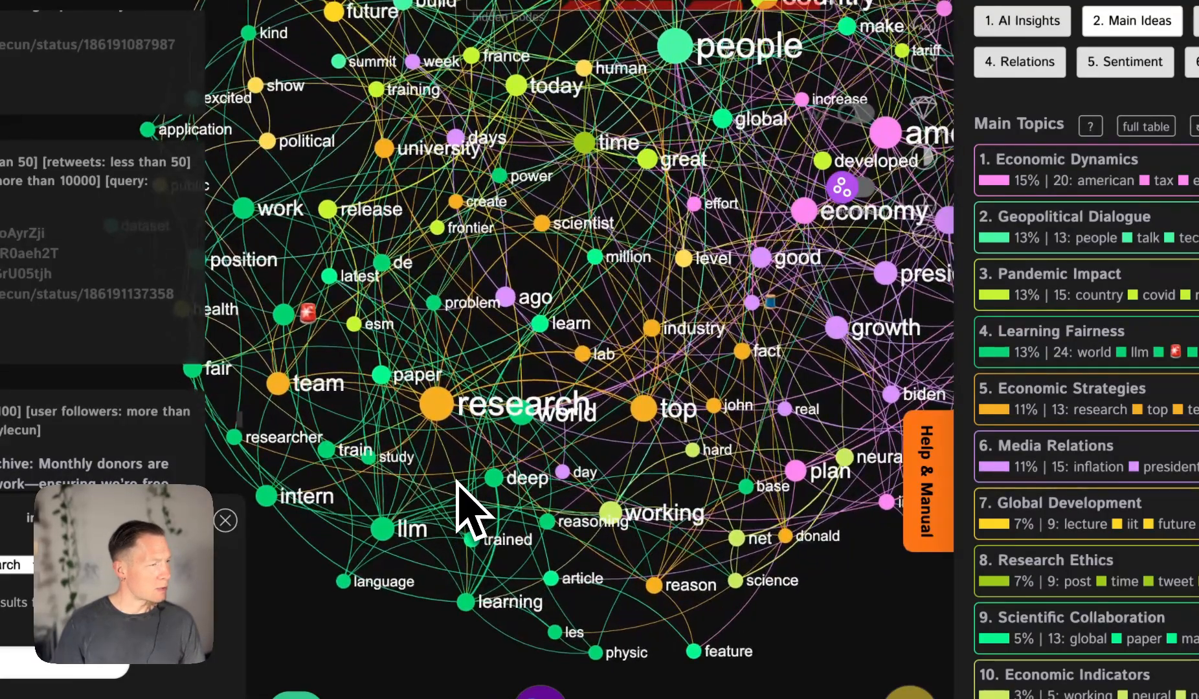
{"action": "scroll", "coordinate": [457, 482], "scroll_direction": "down", "scroll_amount": 5}
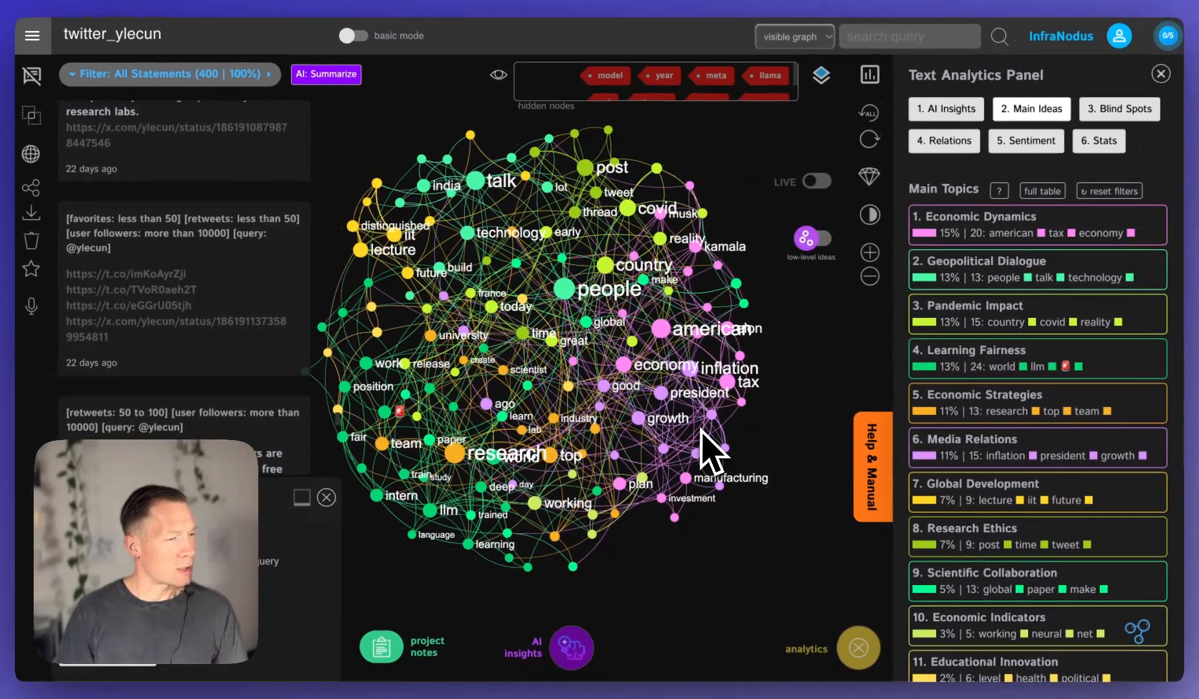
{"action": "scroll", "coordinate": [705, 430], "scroll_direction": "up", "scroll_amount": 5}
{"action": "scroll", "coordinate": [700, 426], "scroll_direction": "up", "scroll_amount": 2}
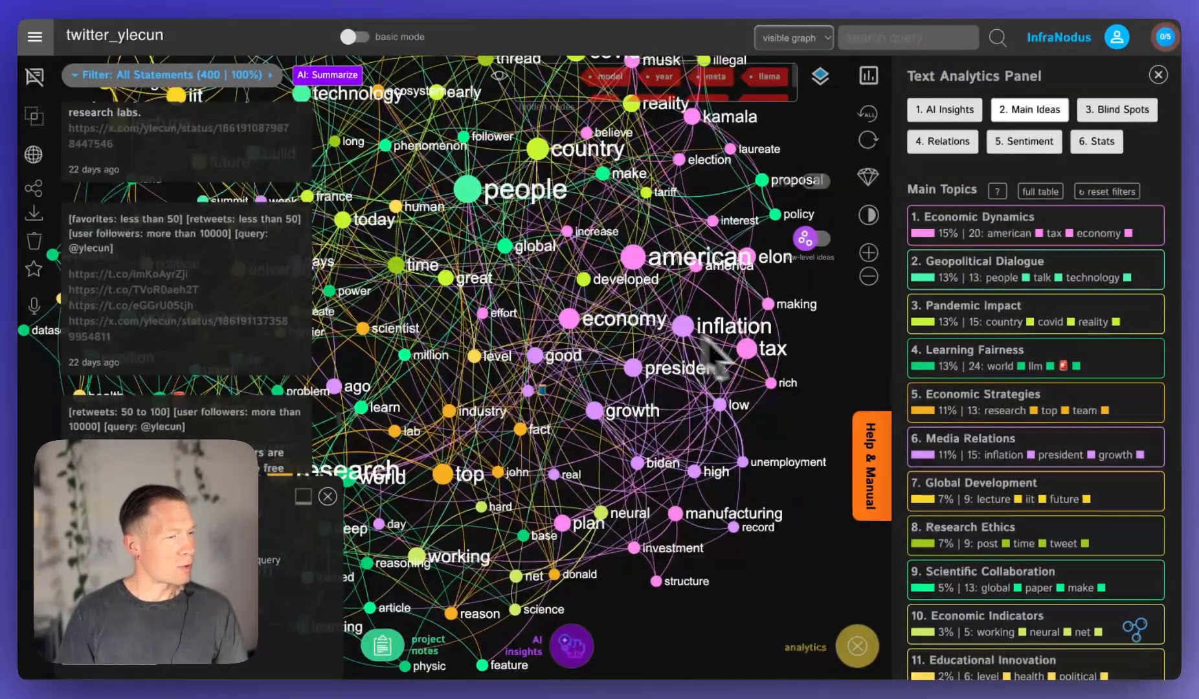
{"action": "scroll", "coordinate": [711, 400], "scroll_direction": "up", "scroll_amount": 2}
{"action": "scroll", "coordinate": [710, 400], "scroll_direction": "down", "scroll_amount": 5}
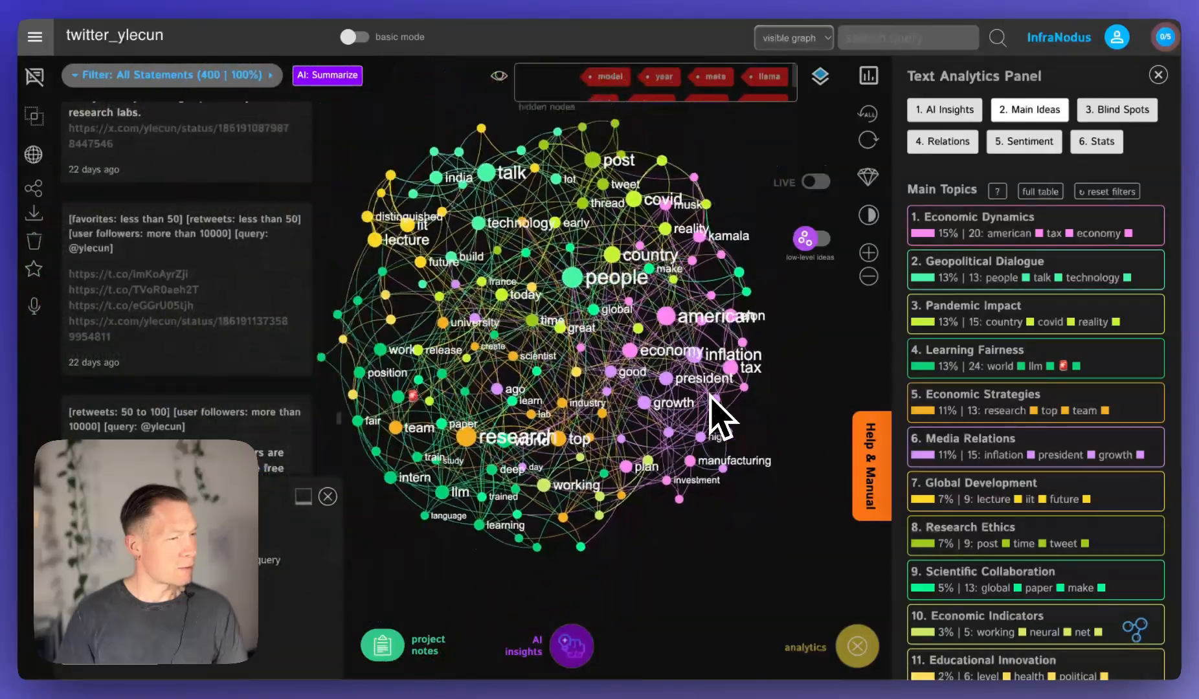
{"action": "scroll", "coordinate": [710, 399], "scroll_direction": "up", "scroll_amount": 5}
{"action": "scroll", "coordinate": [650, 388], "scroll_direction": "down", "scroll_amount": 5}
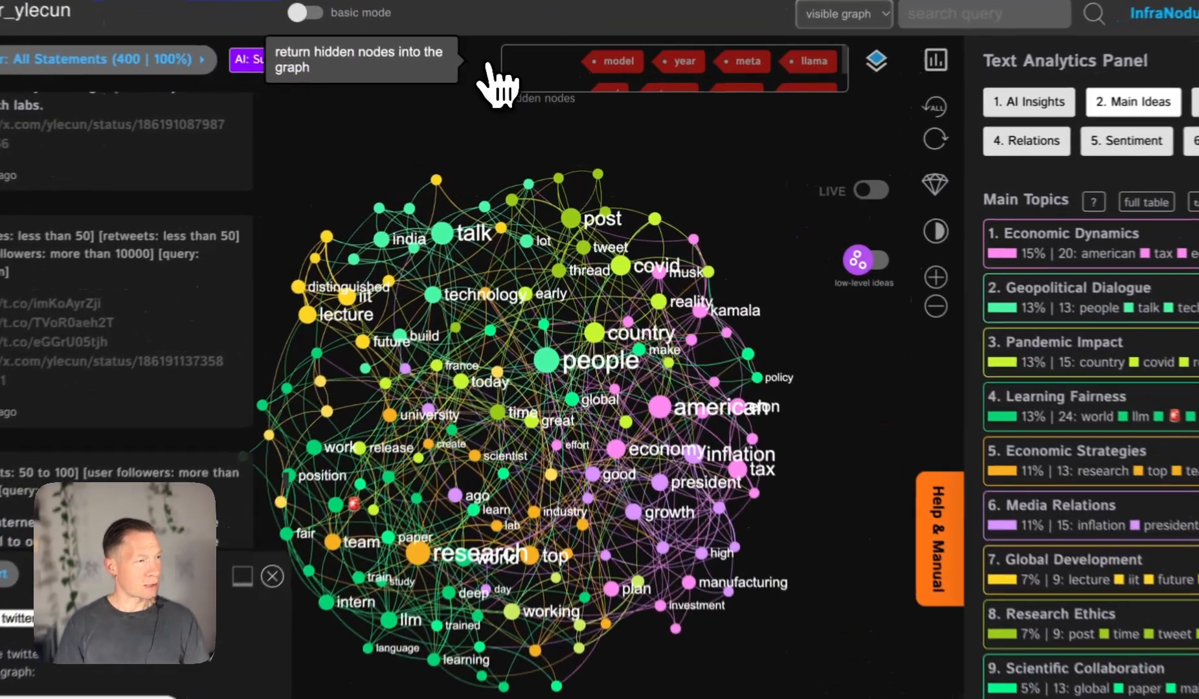
- Return all hidden nodes into the graph, and reset the topics view to the short list without high-level idea labels
{"action": "left_click", "coordinate": [502, 79]}
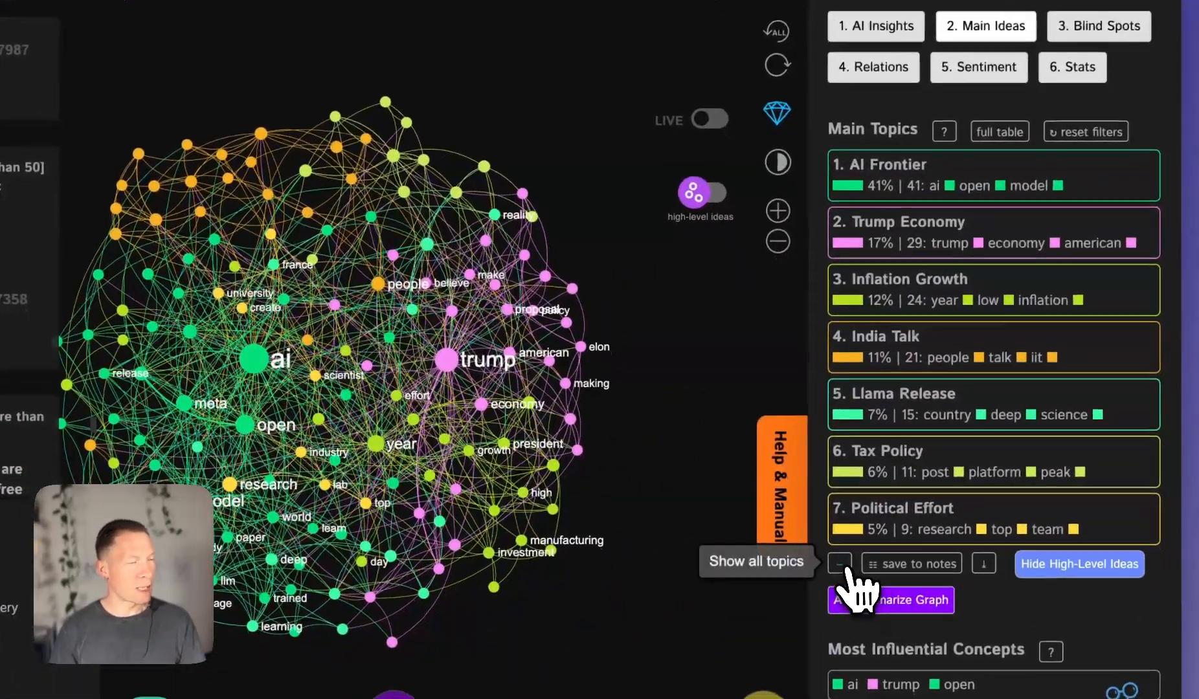
{"action": "left_click", "coordinate": [844, 577]}
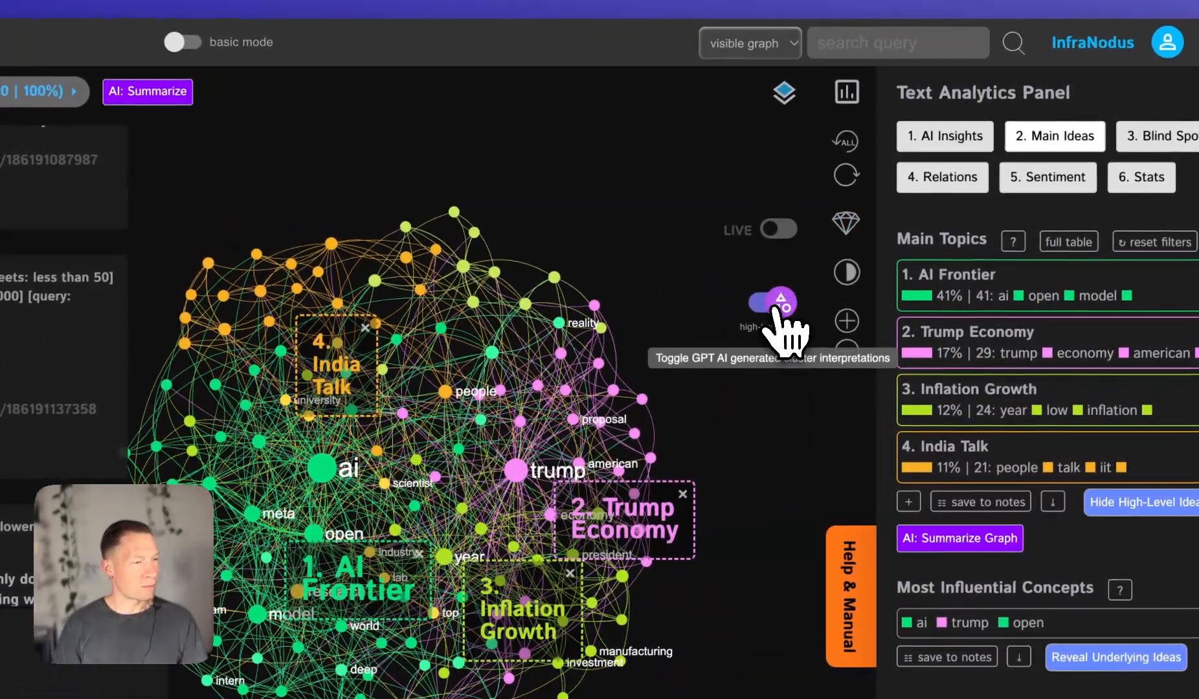
{"action": "left_click", "coordinate": [777, 310]}
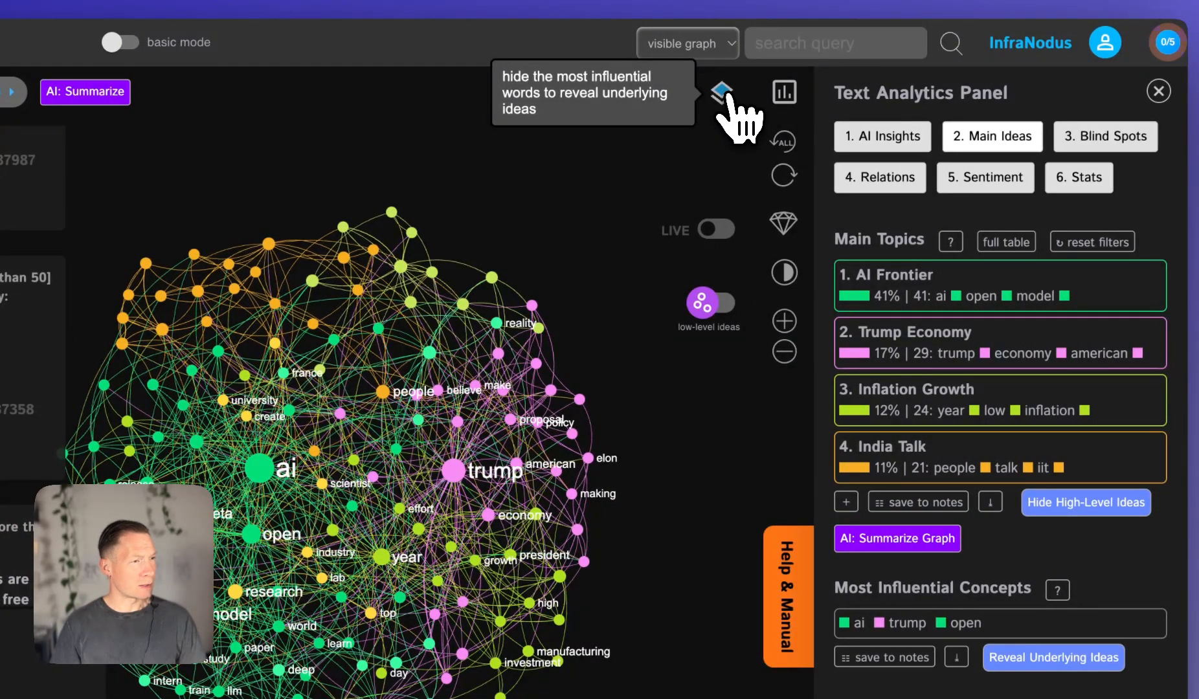
- Hide the most influential words layer by layer, starting with "ai", "trump" and "open", to reveal the underlying ideas
{"action": "left_click", "coordinate": [726, 104]}
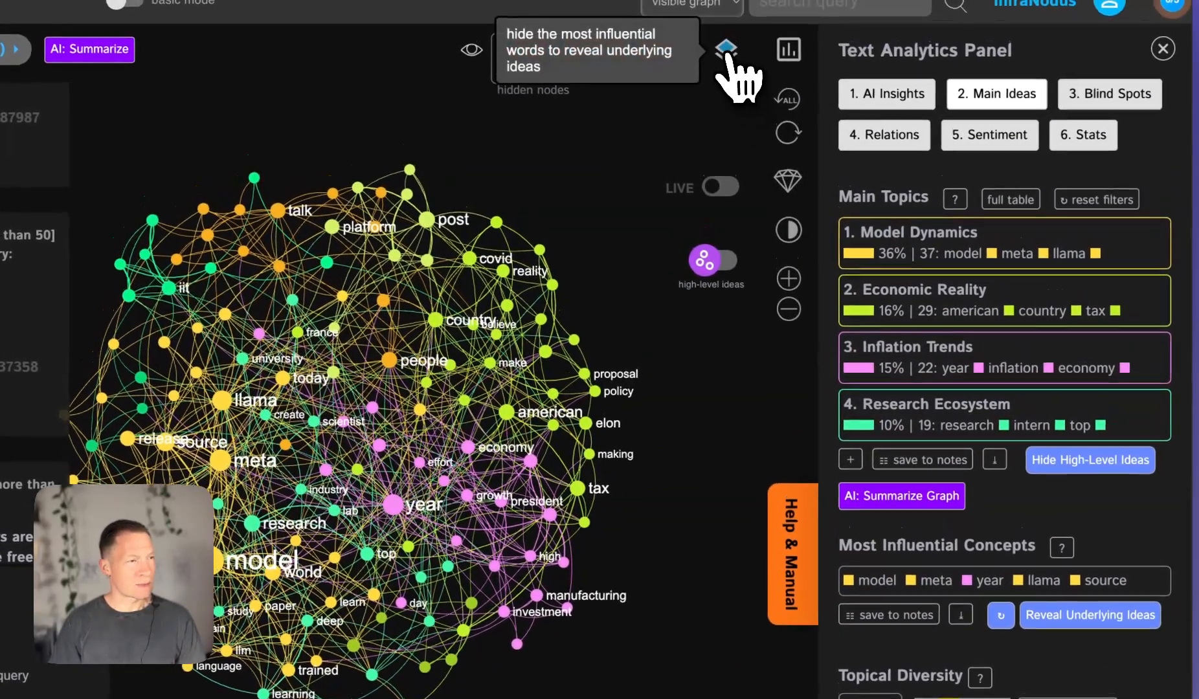
{"action": "left_click", "coordinate": [728, 53]}
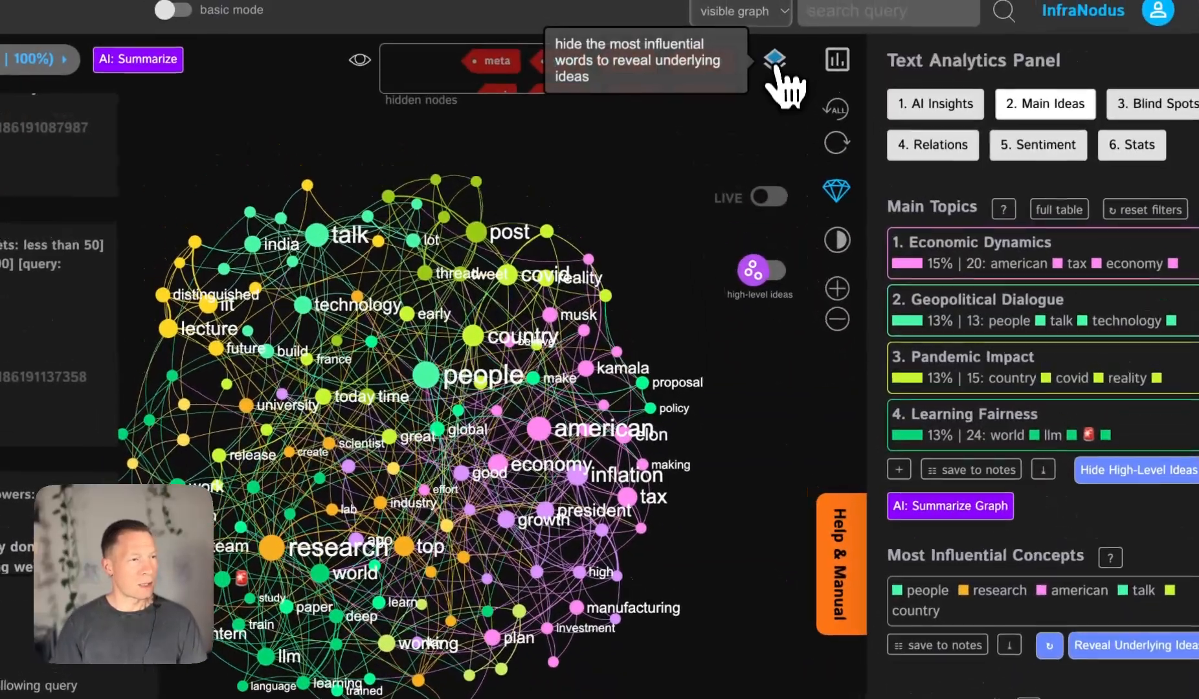
{"action": "left_click", "coordinate": [773, 62]}
{"action": "left_click", "coordinate": [781, 80]}
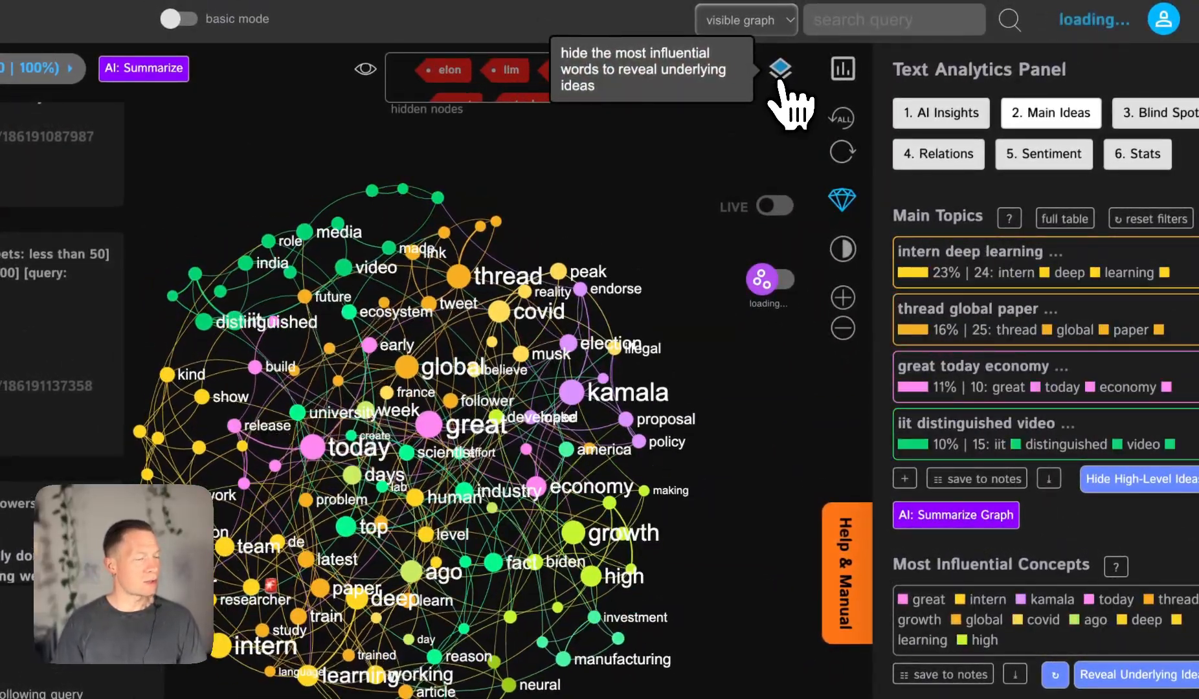
{"action": "left_click", "coordinate": [782, 81]}
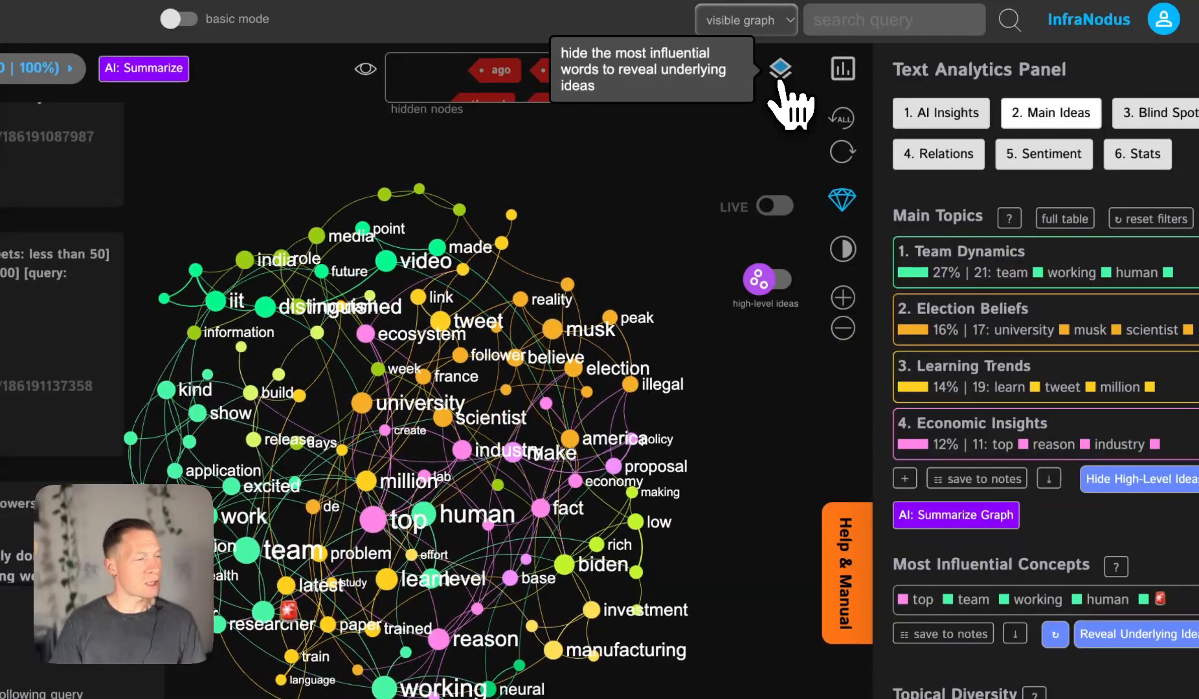
{"action": "left_click", "coordinate": [782, 81]}
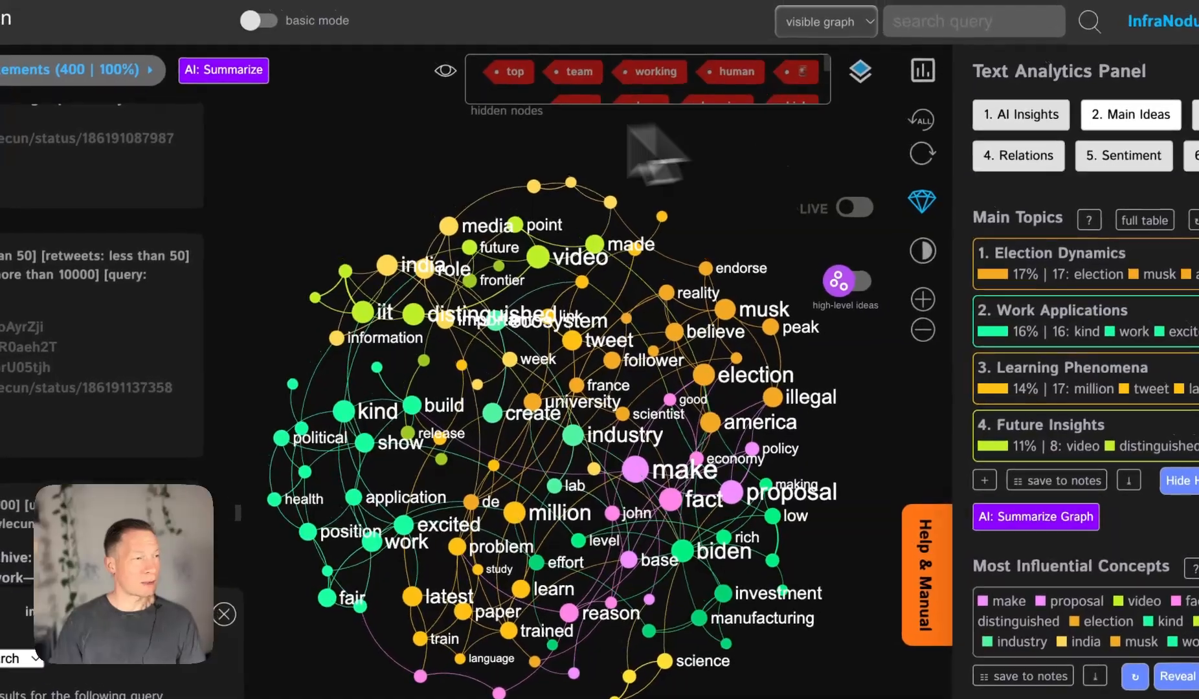
- Bring the hidden layers of influential words back into the graph until all nodes are shown
{"action": "left_click", "coordinate": [453, 97]}
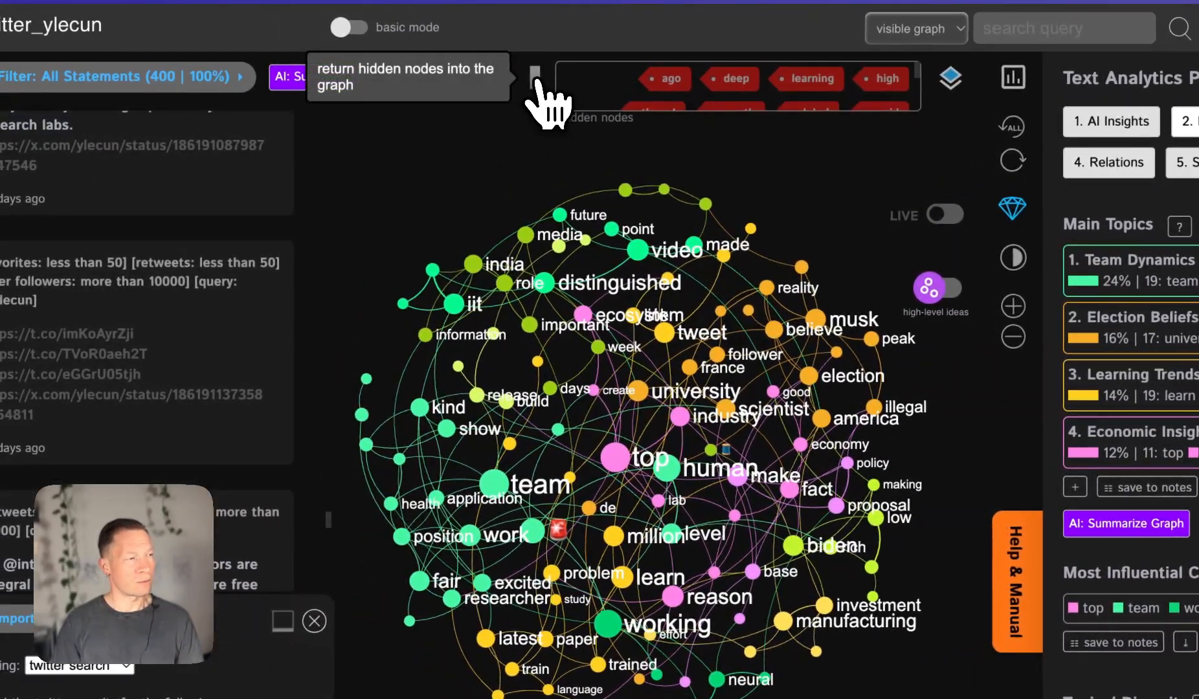
{"action": "left_click", "coordinate": [538, 83]}
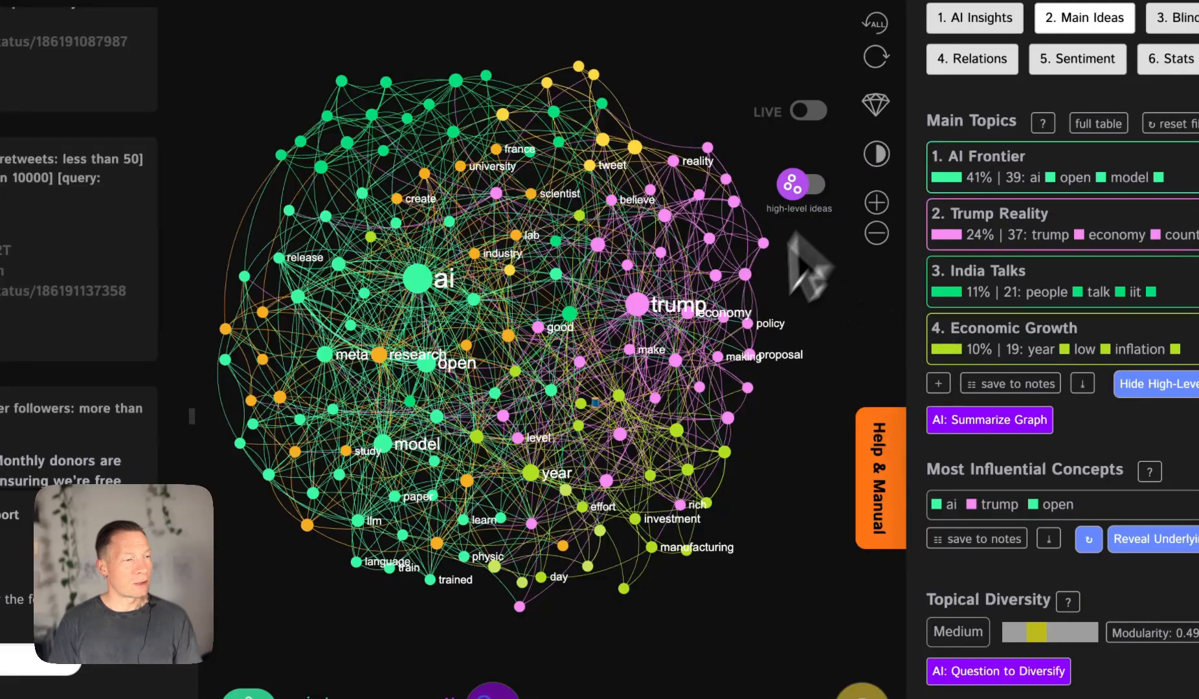
- Highlight the "AI Frontier" and "Trump Reality" topics one after the other and clear each highlight
{"action": "left_click_drag", "start_coordinate": [654, 448], "coordinate": [618, 477]}
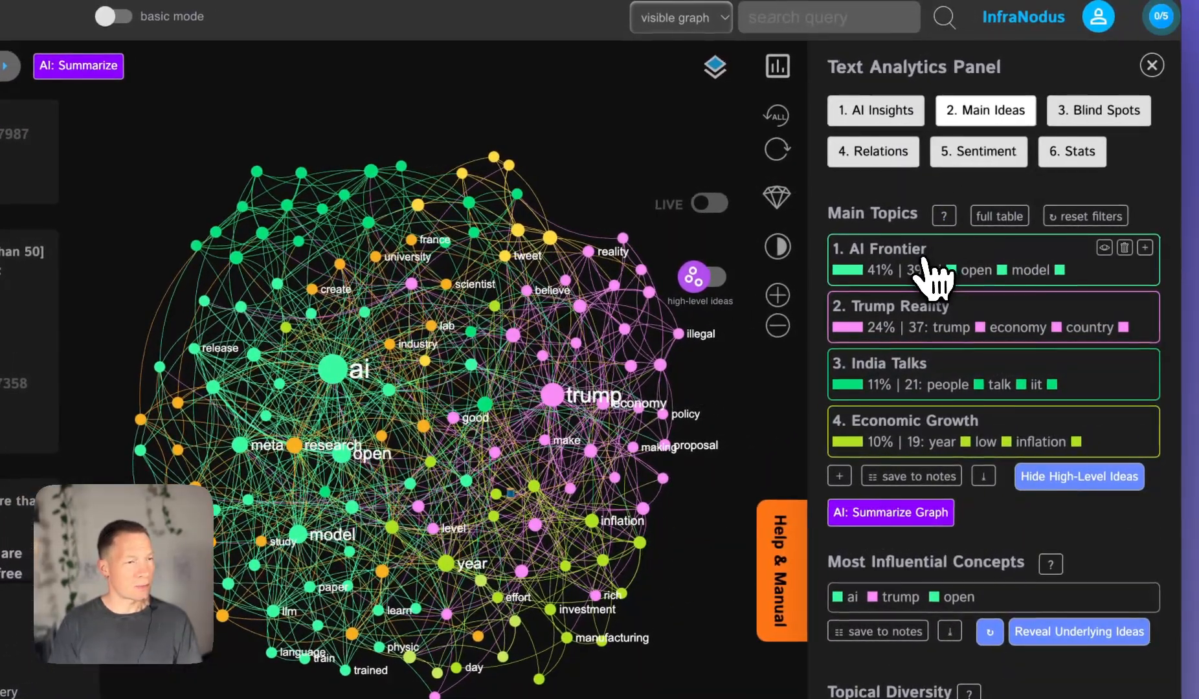
{"action": "left_click", "coordinate": [924, 259]}
{"action": "left_click", "coordinate": [923, 260]}
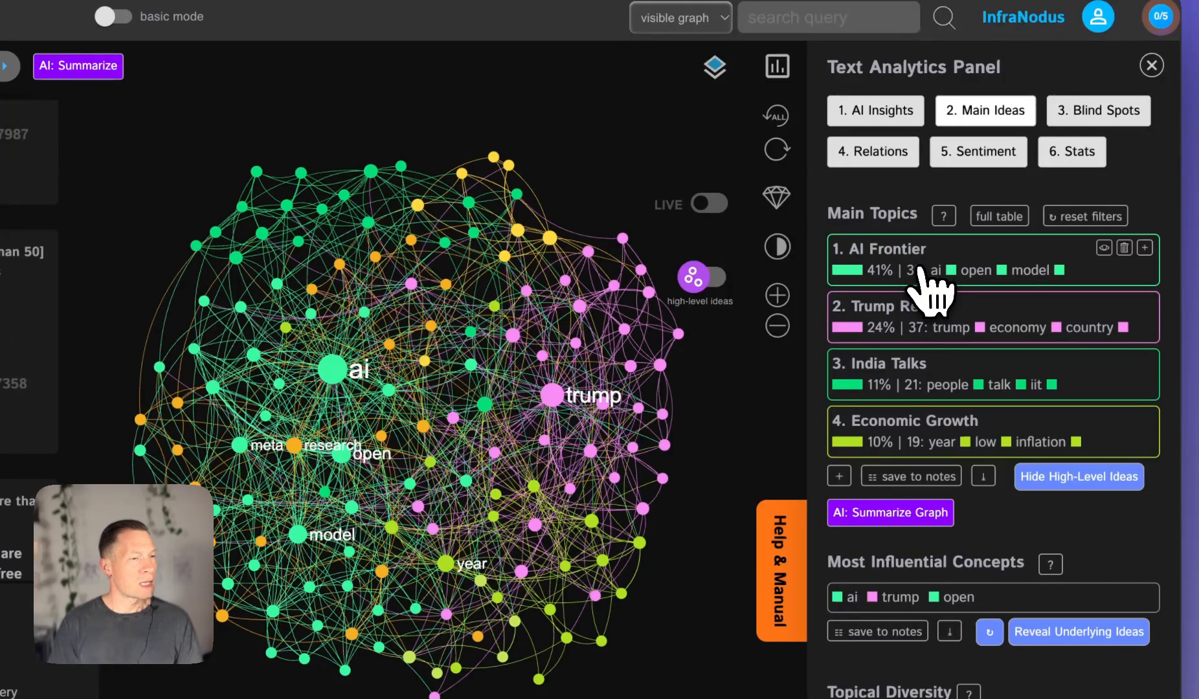
{"action": "left_click", "coordinate": [931, 317]}
{"action": "left_click", "coordinate": [884, 309]}
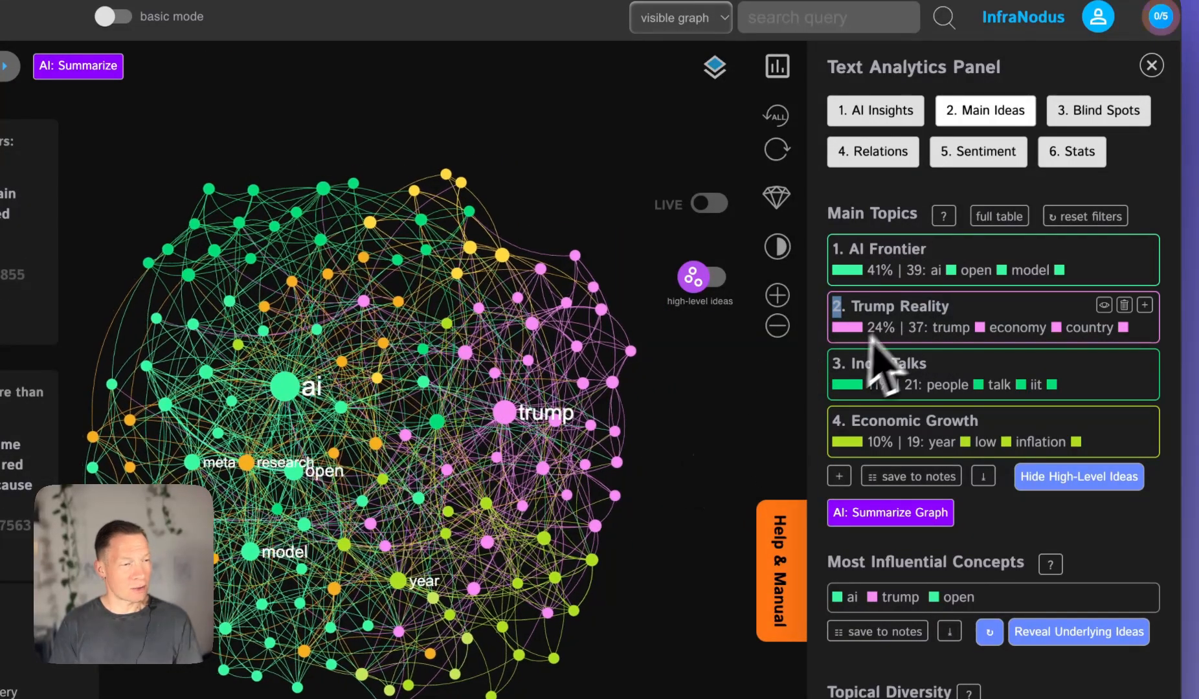
- Show all main topics with their high-level idea labels, and highlight "Tax Policy" and "Trump Reality" together in the graph
{"action": "left_click", "coordinate": [704, 285]}
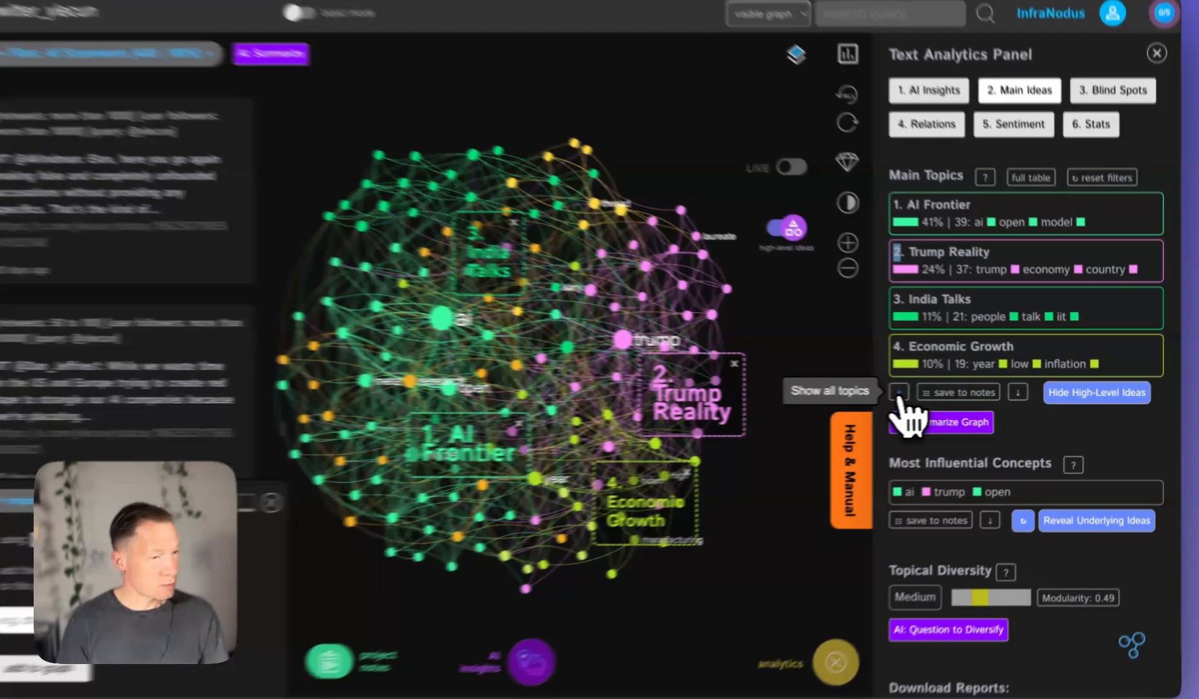
{"action": "left_click", "coordinate": [916, 393]}
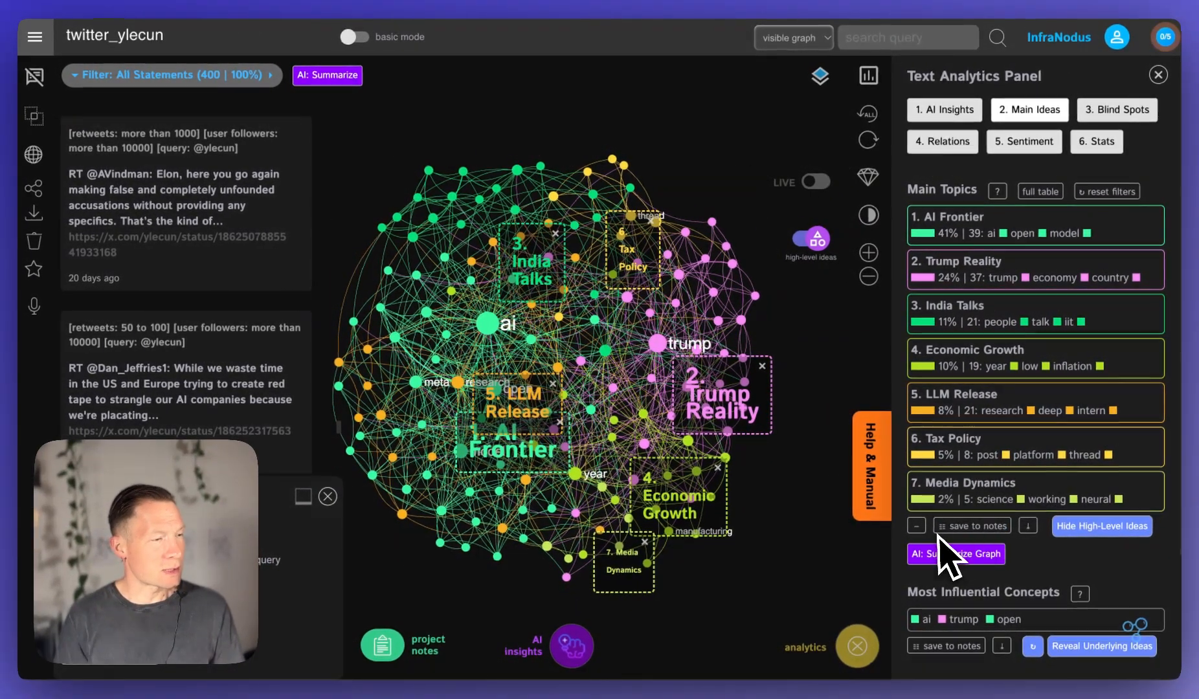
{"action": "left_click", "coordinate": [969, 447]}
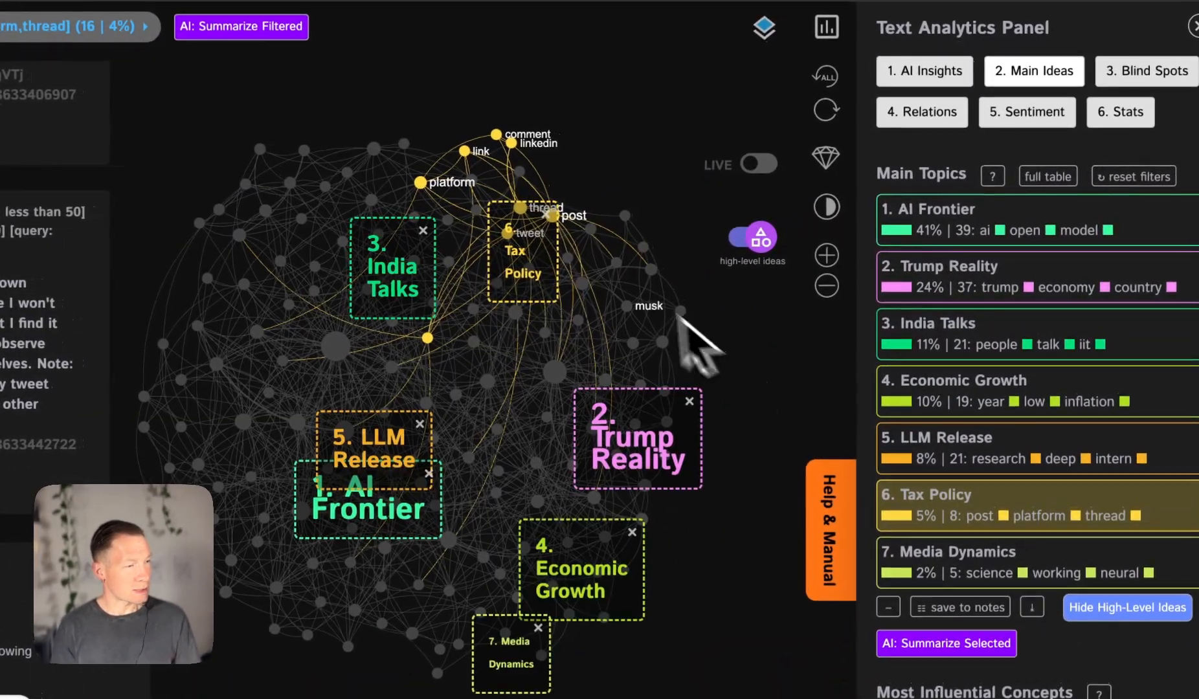
{"action": "left_click", "coordinate": [924, 277]}
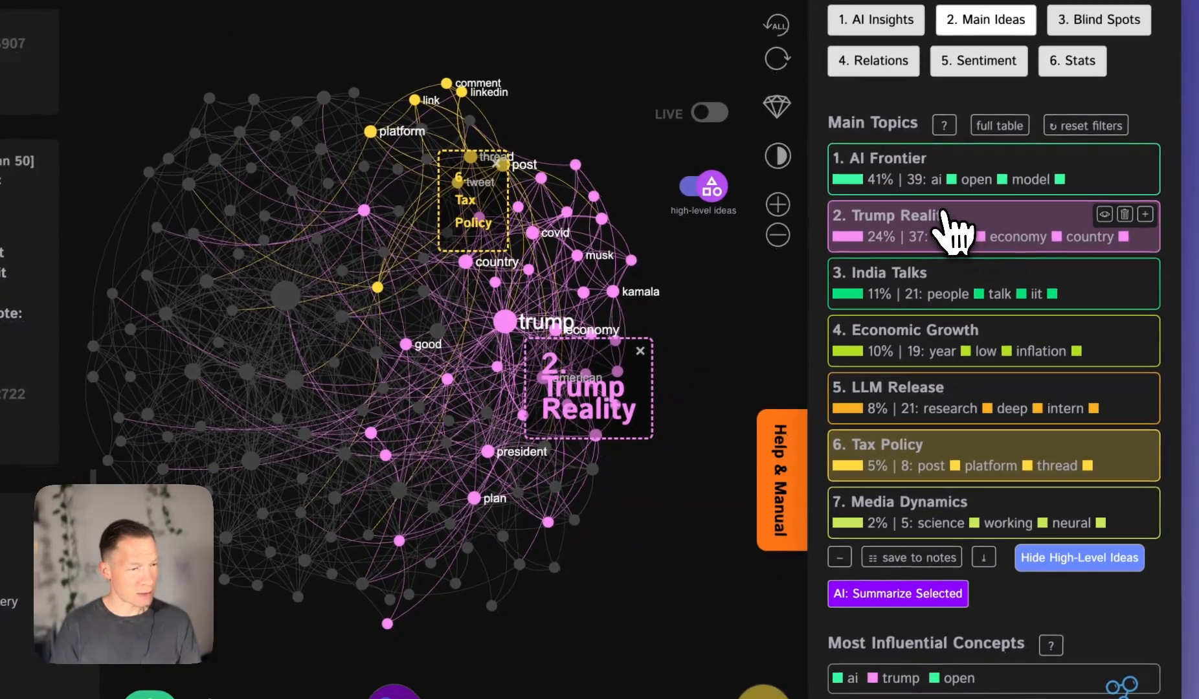
- Highlight only the "Media Dynamics" topic in the graph, clear the highlight, and switch the graph to low-level ideas
{"action": "left_click", "coordinate": [932, 283]}
{"action": "left_click", "coordinate": [910, 461]}
{"action": "left_click", "coordinate": [923, 512]}
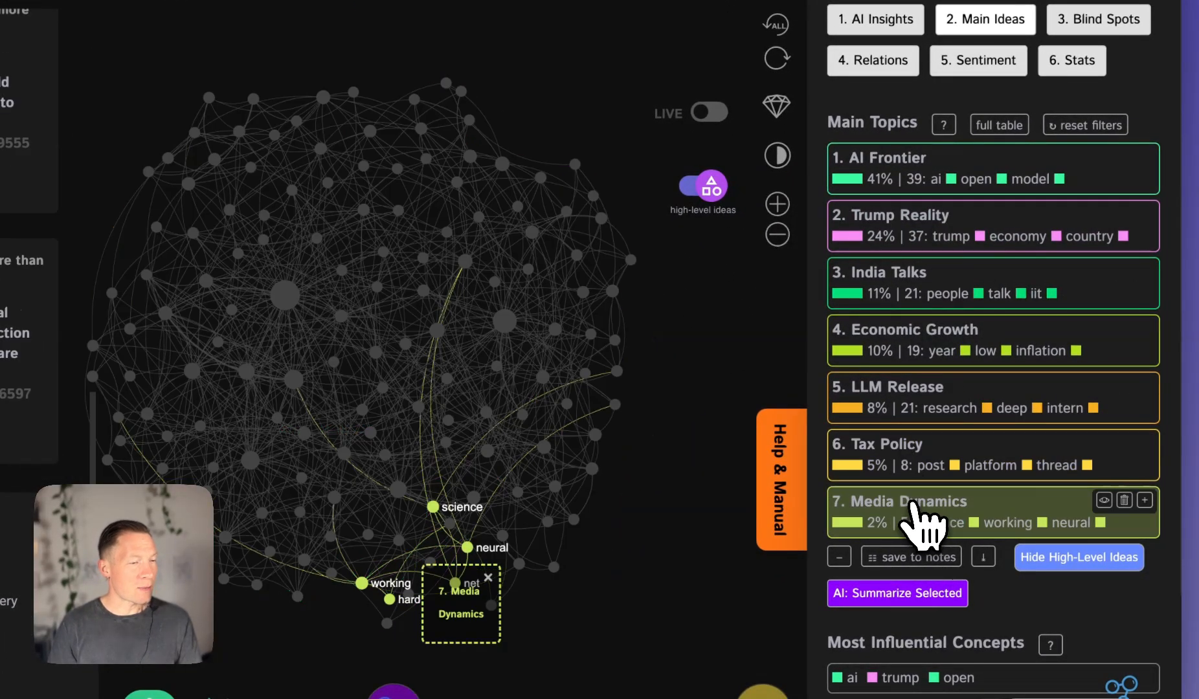
{"action": "left_click", "coordinate": [915, 512]}
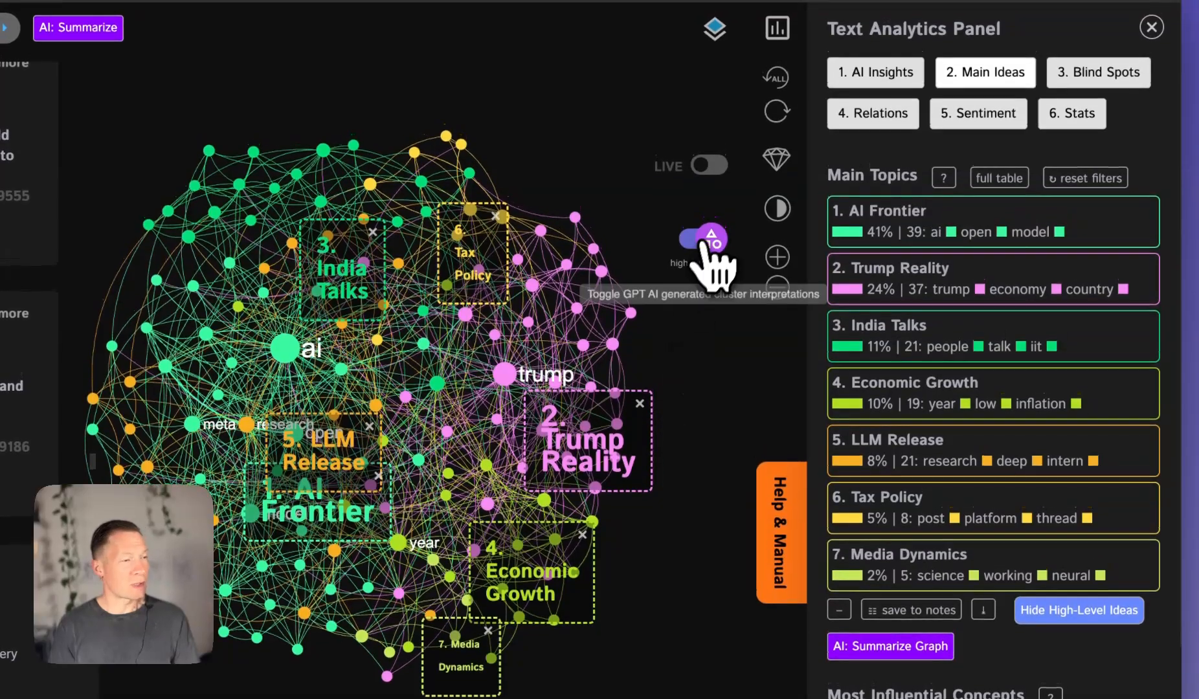
{"action": "left_click", "coordinate": [700, 186]}
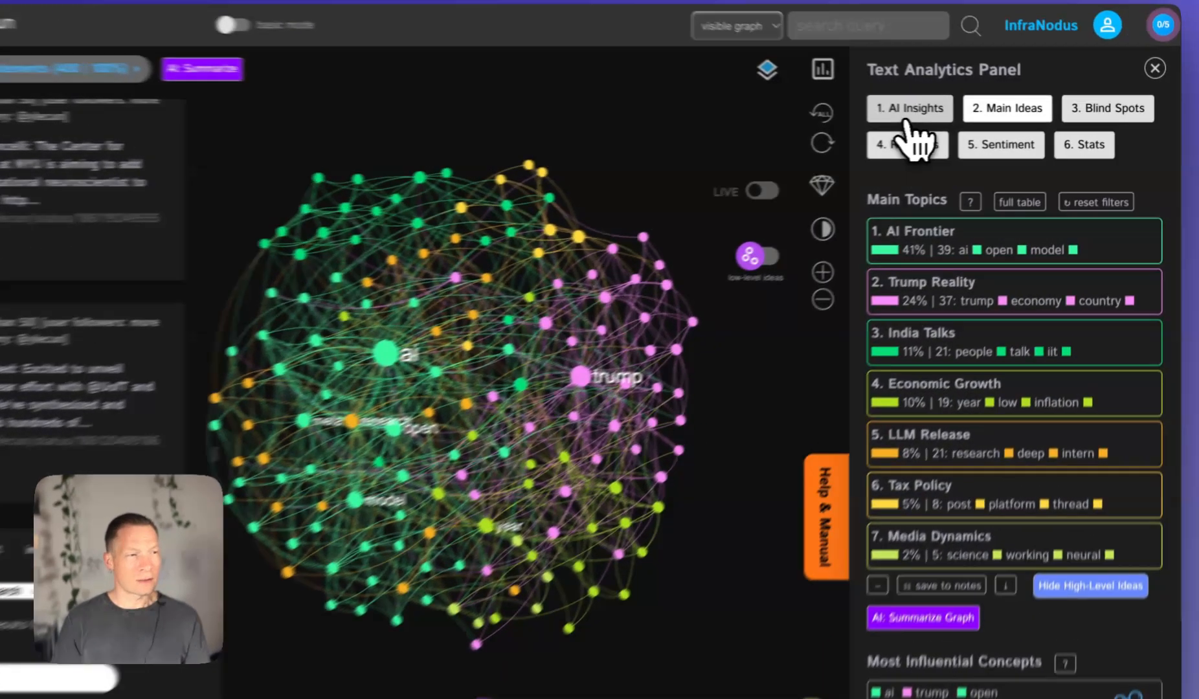
- Examine the main ideas summary and the question to explore in the AI insights
{"action": "left_click", "coordinate": [949, 111]}
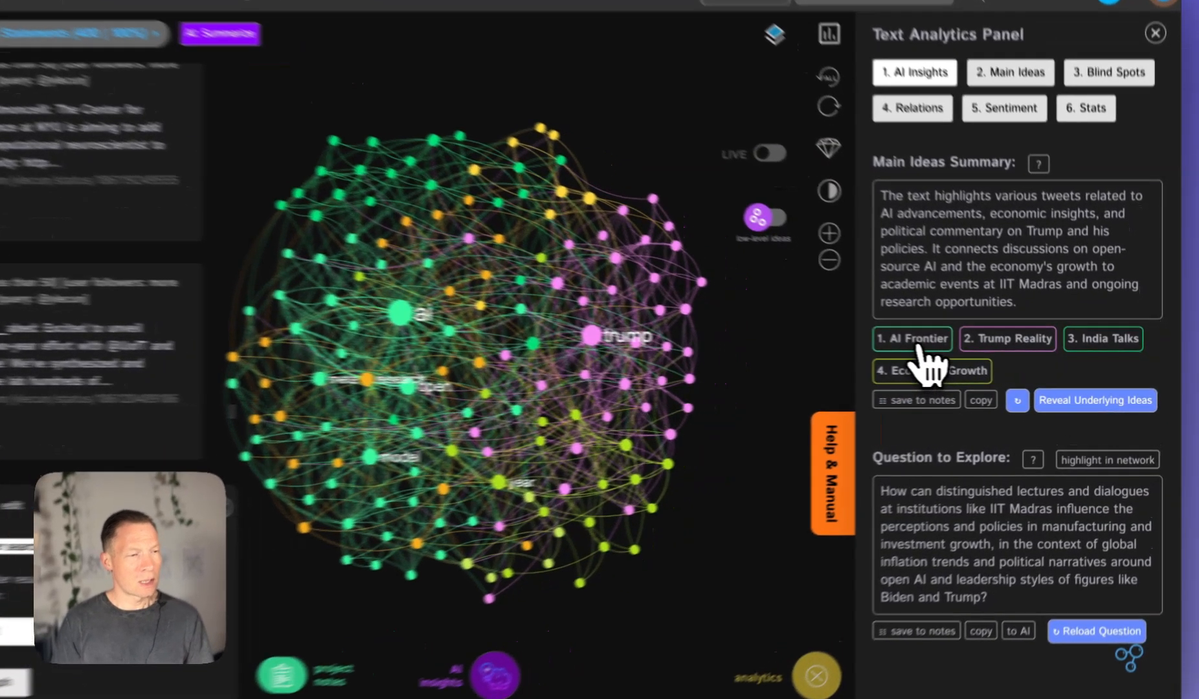
{"action": "left_click", "coordinate": [943, 347]}
{"action": "left_click", "coordinate": [882, 332]}
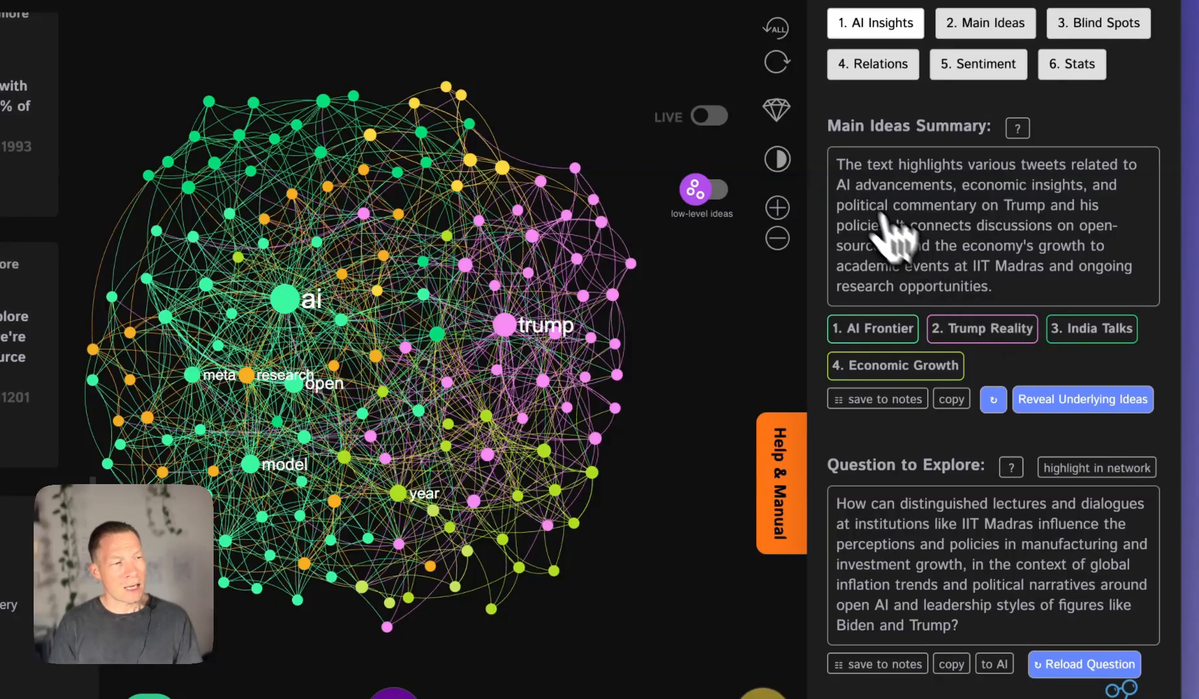
{"action": "left_click_drag", "start_coordinate": [839, 166], "coordinate": [1007, 292]}
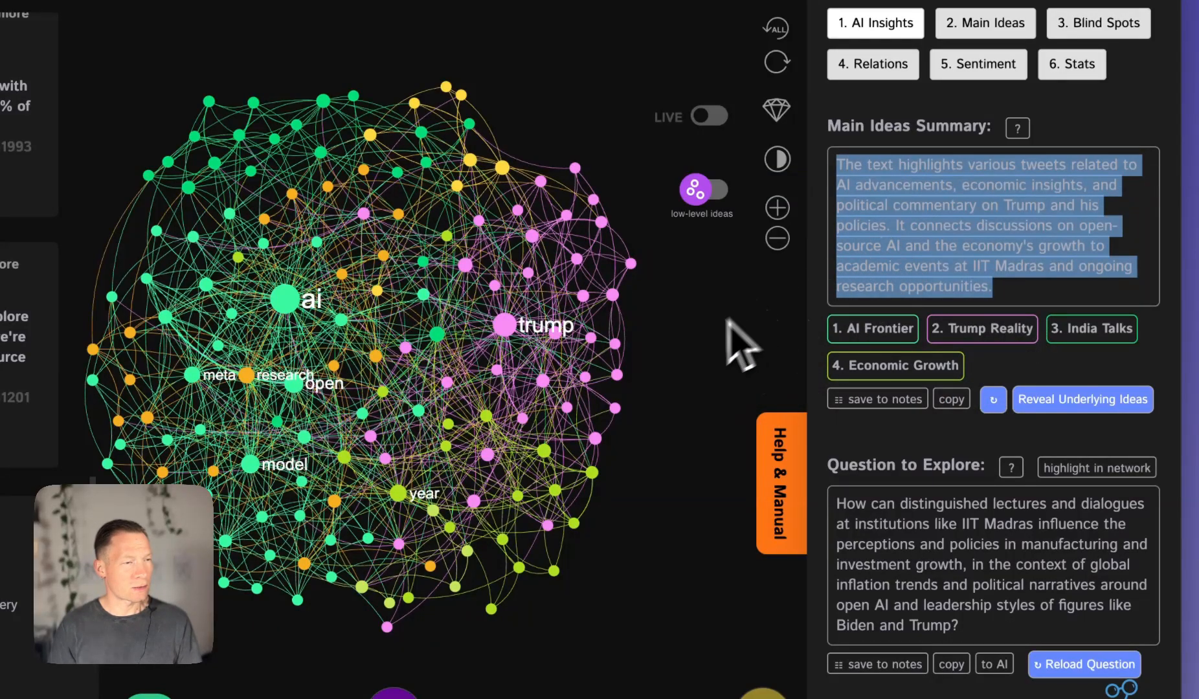
{"action": "left_click", "coordinate": [947, 237]}
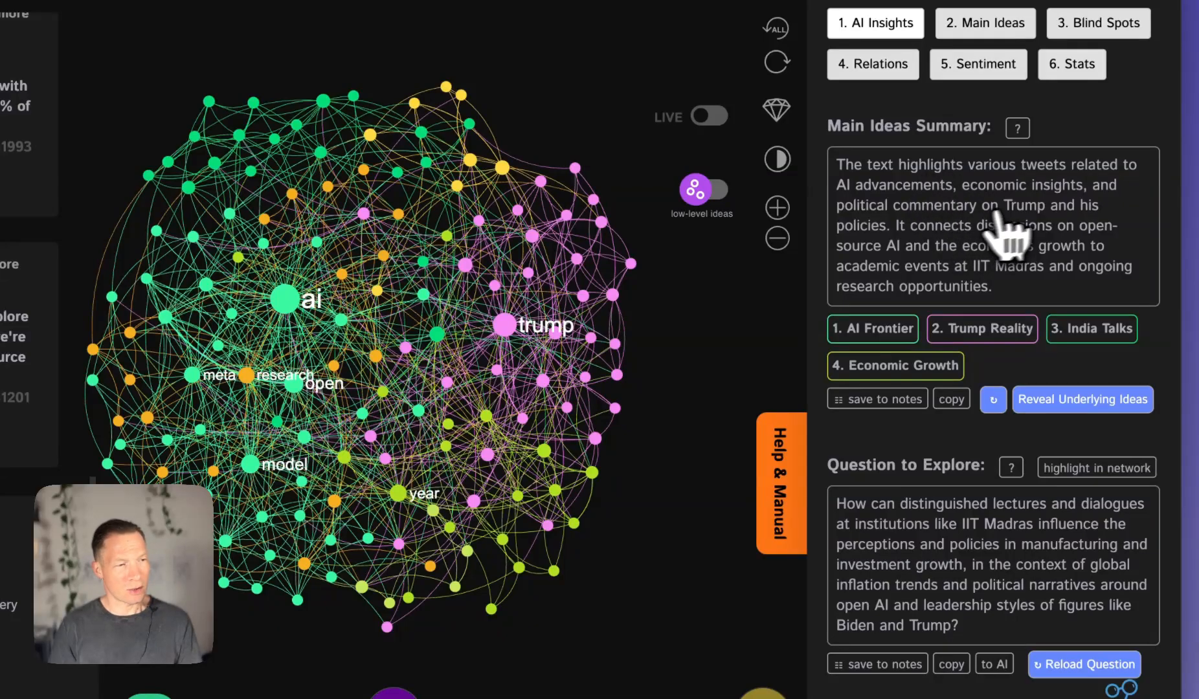
{"action": "left_click_drag", "start_coordinate": [942, 206], "coordinate": [1014, 215]}
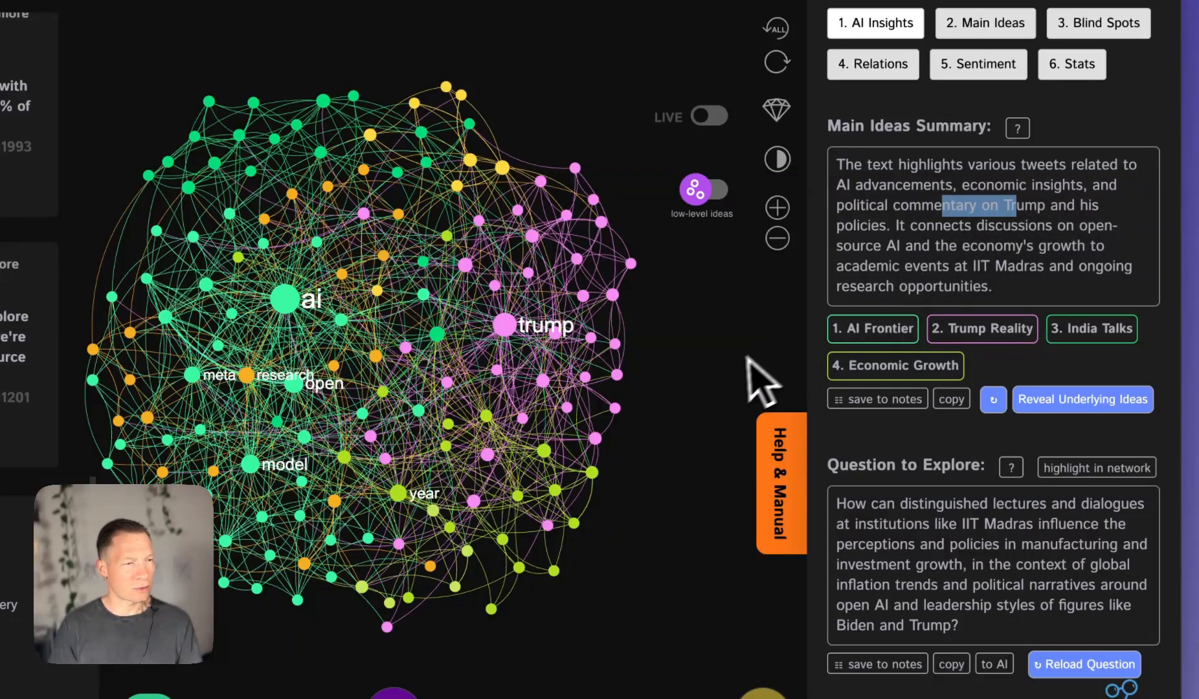
{"action": "scroll", "coordinate": [925, 570], "scroll_direction": "down", "scroll_amount": 1}
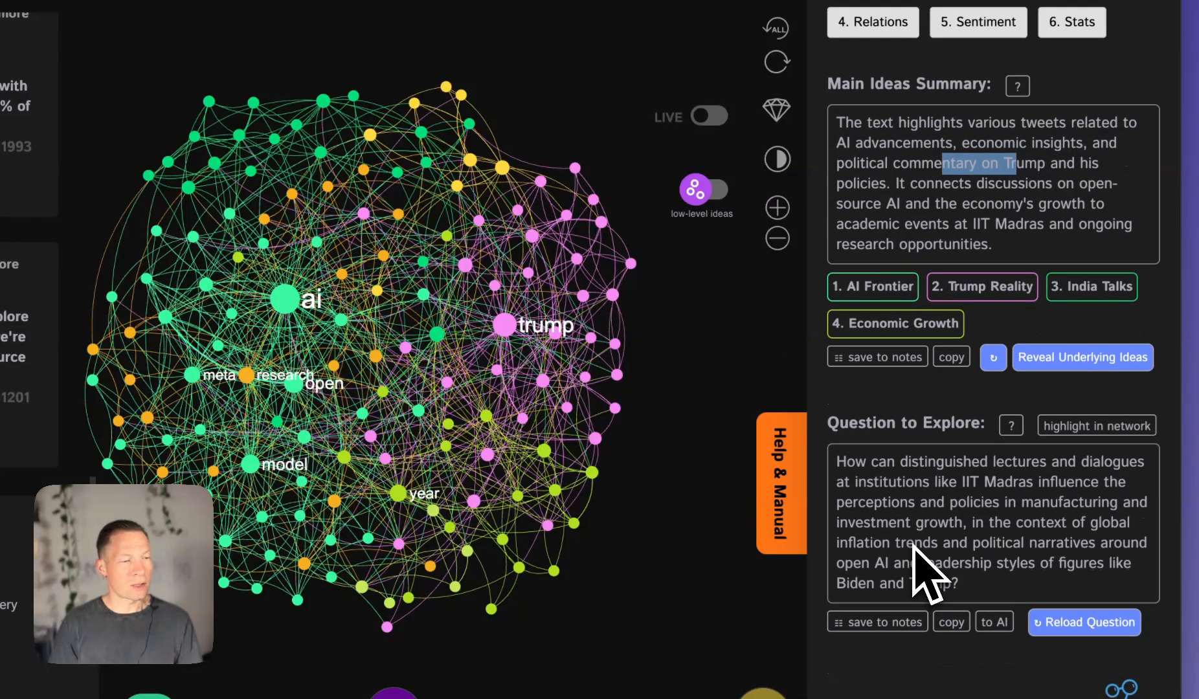
{"action": "left_click", "coordinate": [1052, 170]}
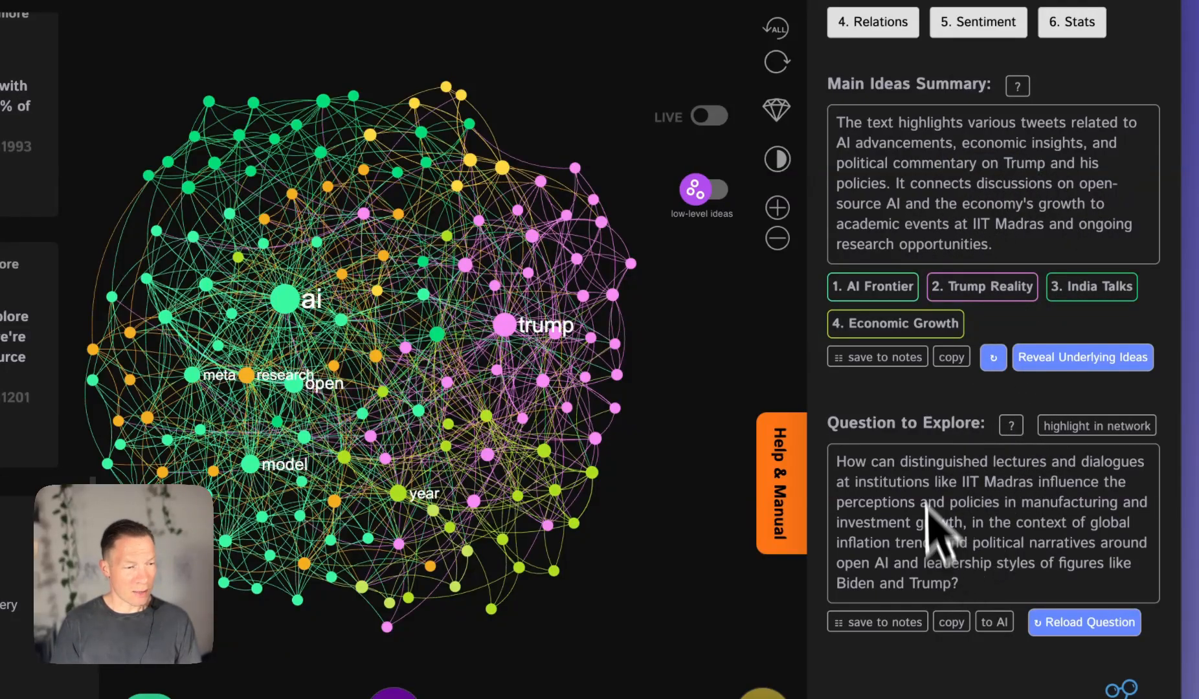
{"action": "scroll", "coordinate": [918, 72], "scroll_direction": "up", "scroll_amount": 1}
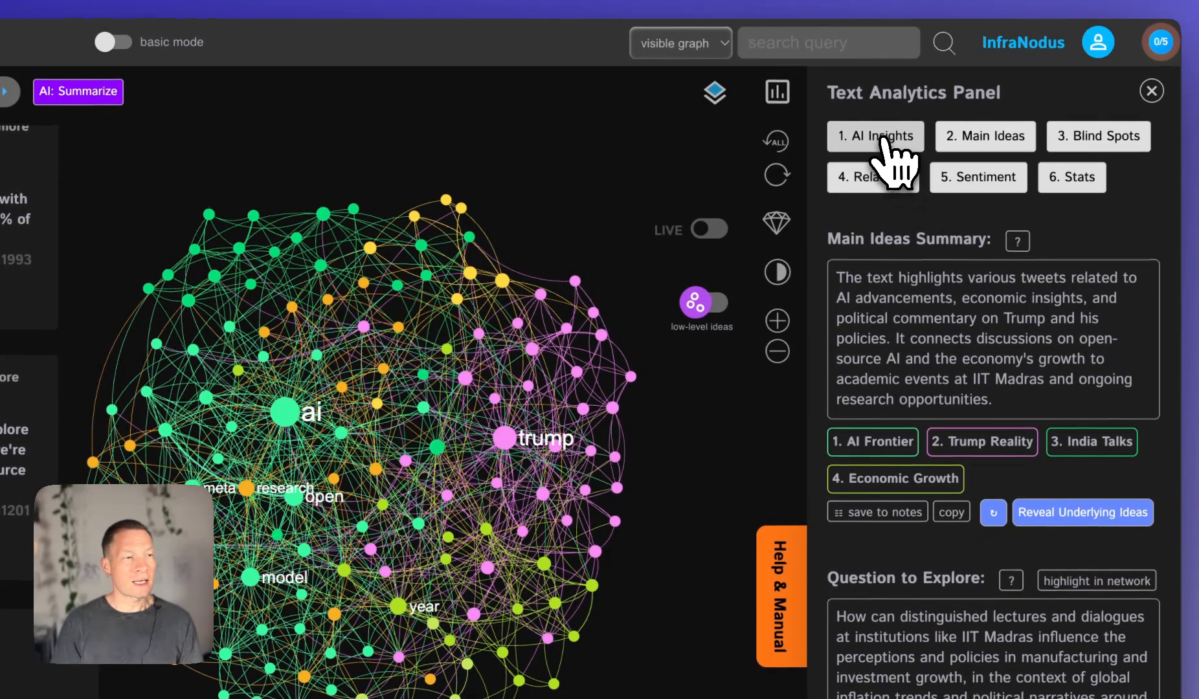
- Compare the AI insights with the main ideas, ending on the list of main topics and most influential concepts
{"action": "left_click", "coordinate": [885, 138]}
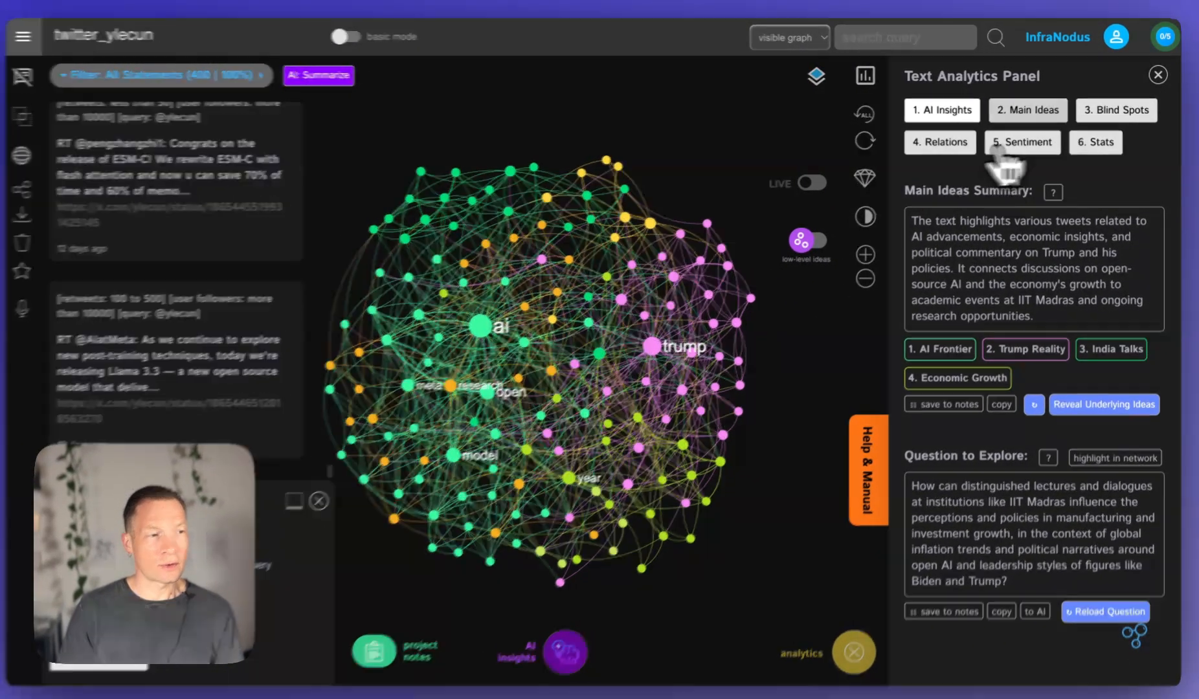
{"action": "left_click", "coordinate": [1019, 111]}
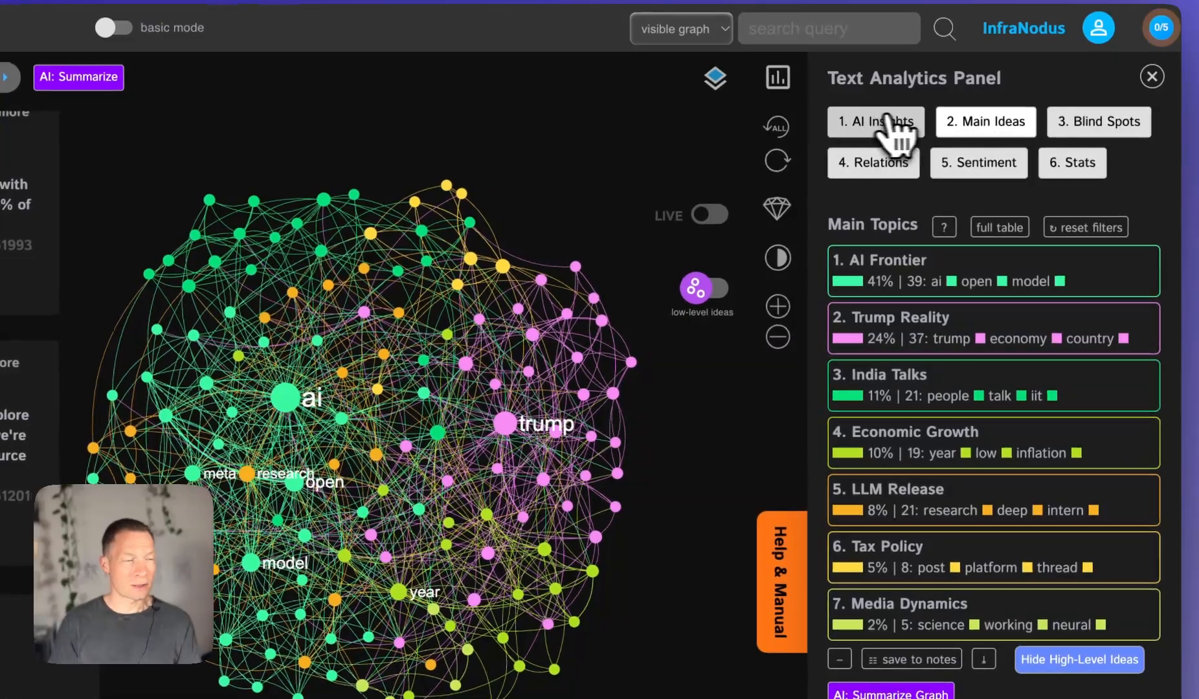
{"action": "left_click", "coordinate": [884, 118]}
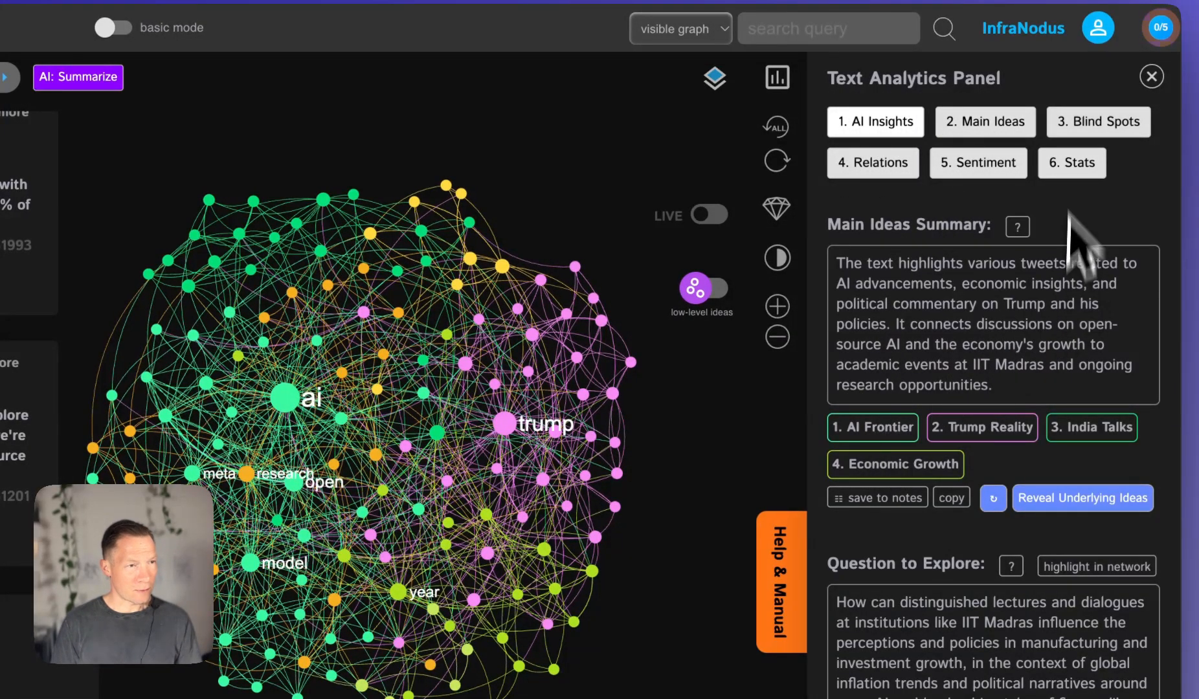
{"action": "left_click", "coordinate": [991, 123]}
{"action": "scroll", "coordinate": [942, 389], "scroll_direction": "down", "scroll_amount": 1}
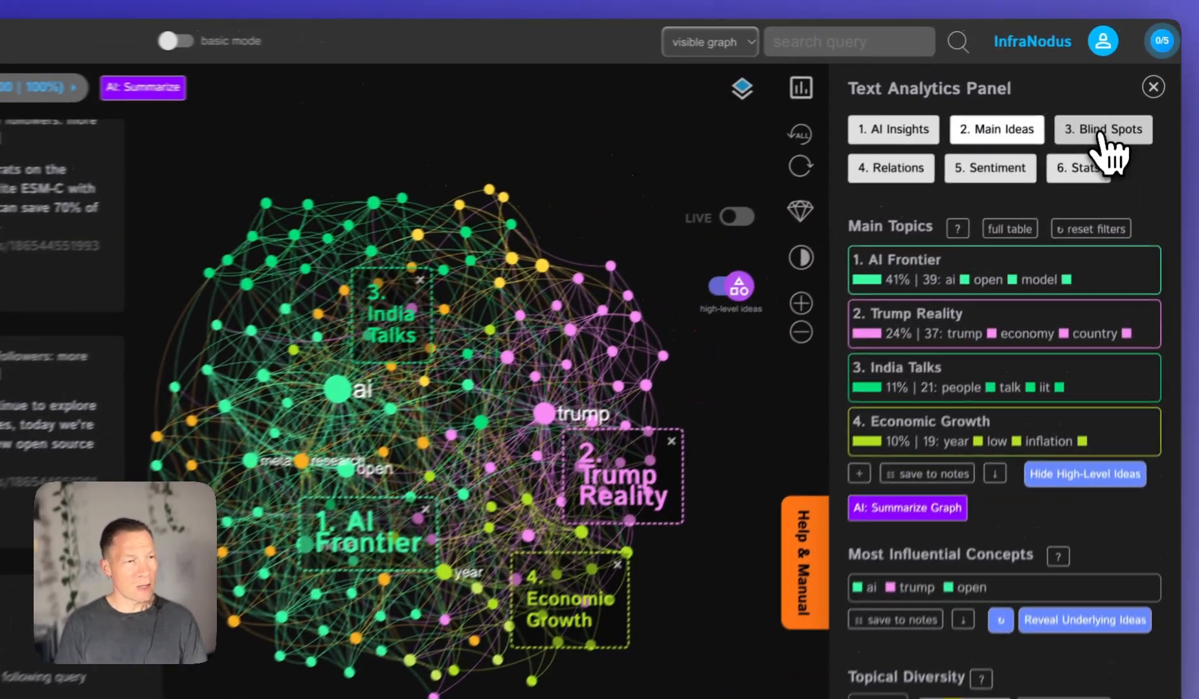
- Highlight the blind spot between "Economic Growth" and "India Talks" in the network and generate an AI insight question to bridge it
{"action": "left_click", "coordinate": [1117, 110]}
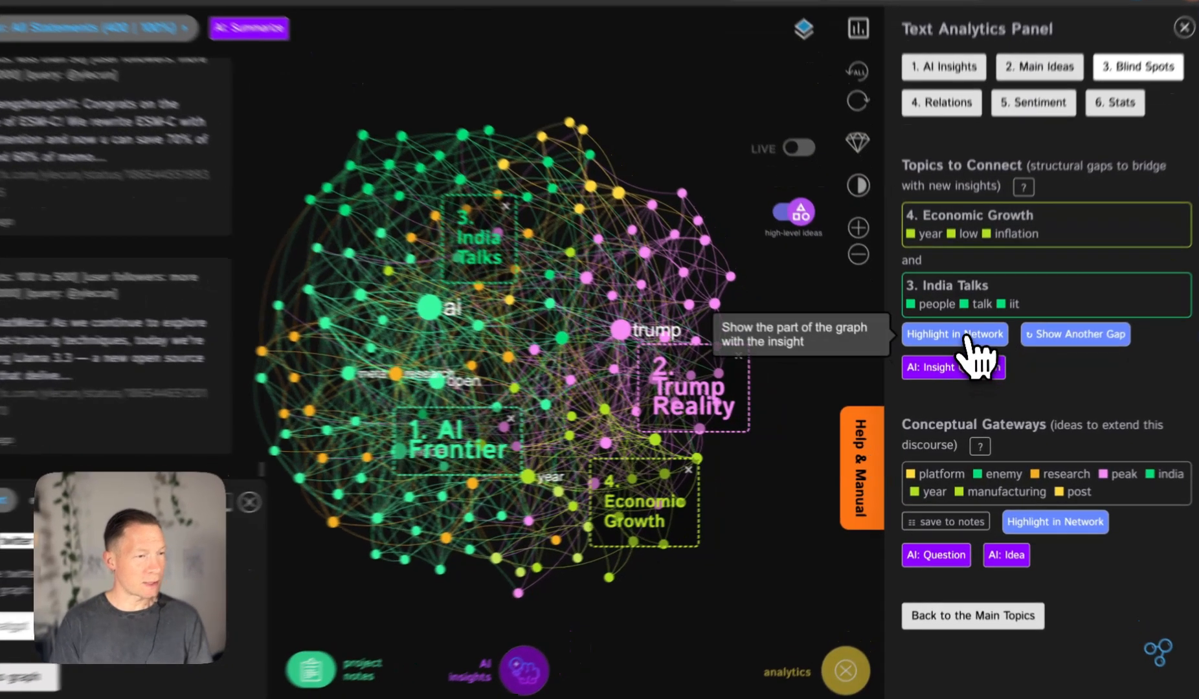
{"action": "left_click", "coordinate": [978, 355]}
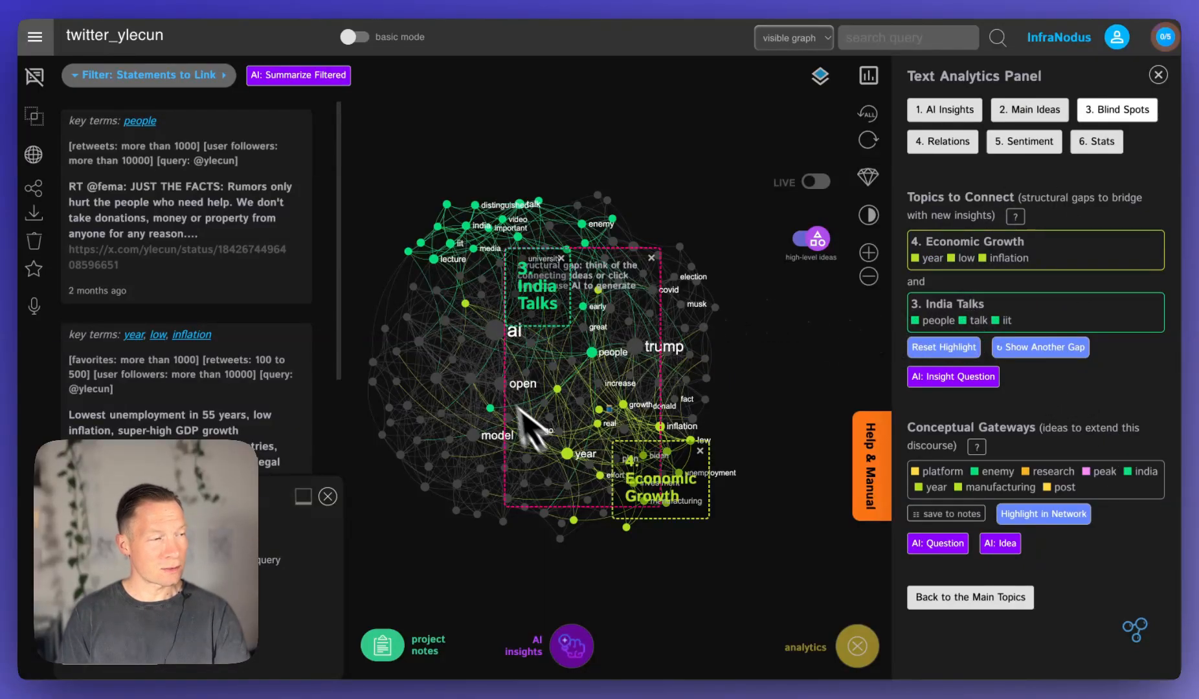
{"action": "left_click", "coordinate": [945, 381]}
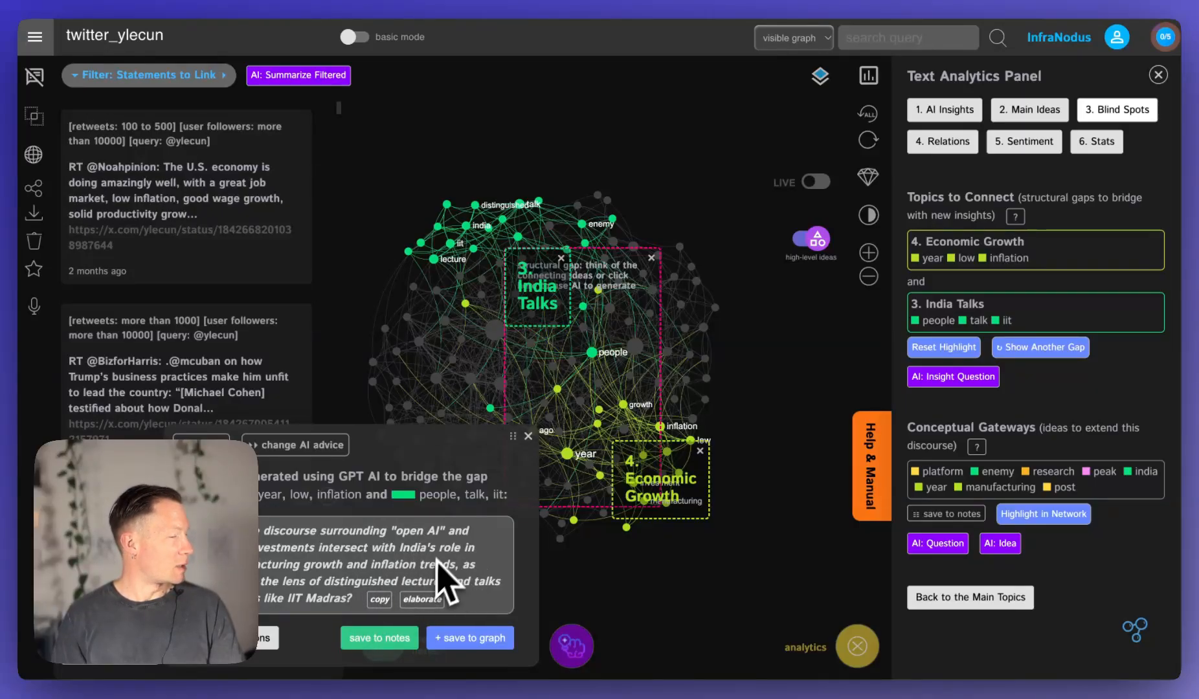
- Read the AI question generated for the gap between the two topics and close it
{"action": "mouse_move", "coordinate": [321, 548]}
{"action": "left_mouse_down"}
{"action": "mouse_move", "coordinate": [358, 545]}
{"action": "mouse_move", "coordinate": [311, 561]}
{"action": "left_mouse_up"}
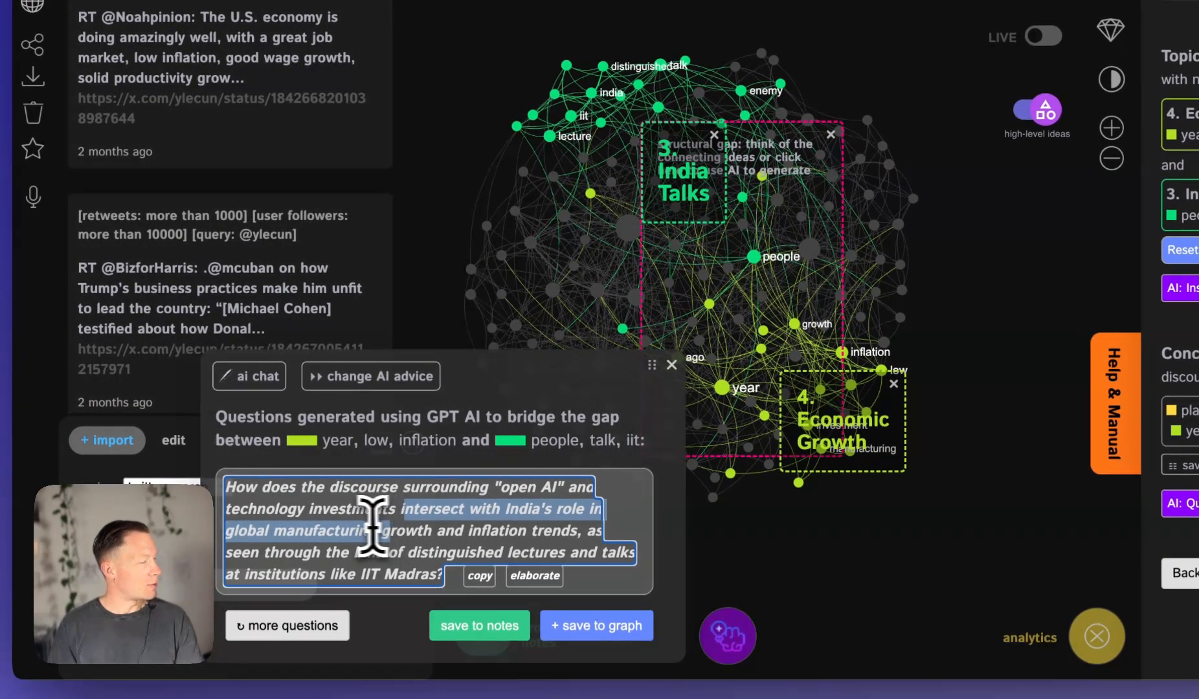
{"action": "left_click", "coordinate": [355, 523]}
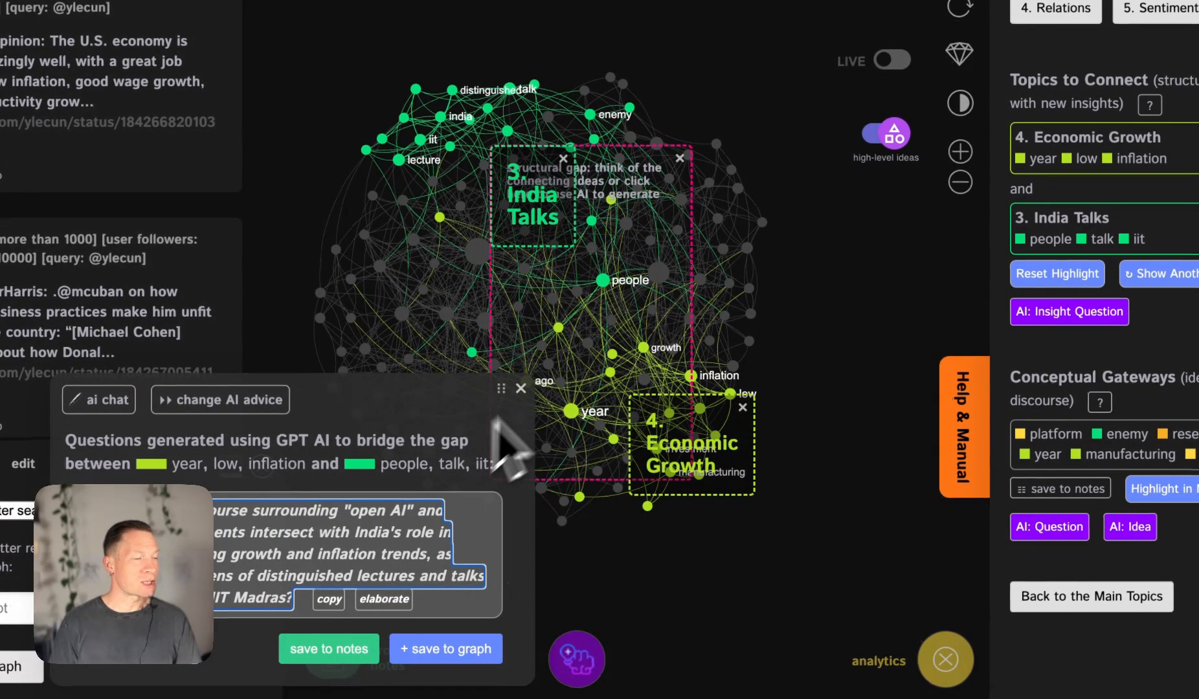
{"action": "left_click", "coordinate": [521, 388]}
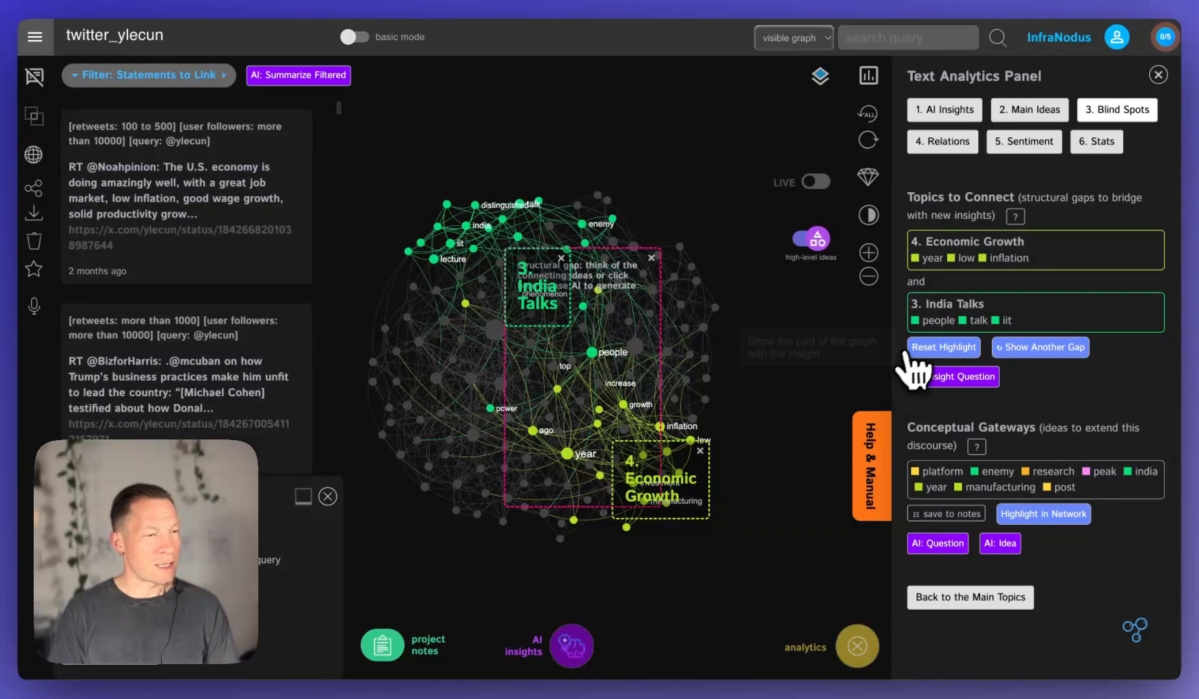
- Cycle through further structural gaps between topic pairs, such as "Tax Policy" with "LLM Release" and "Trump Reality" with "AI Frontier"
{"action": "left_click", "coordinate": [948, 362]}
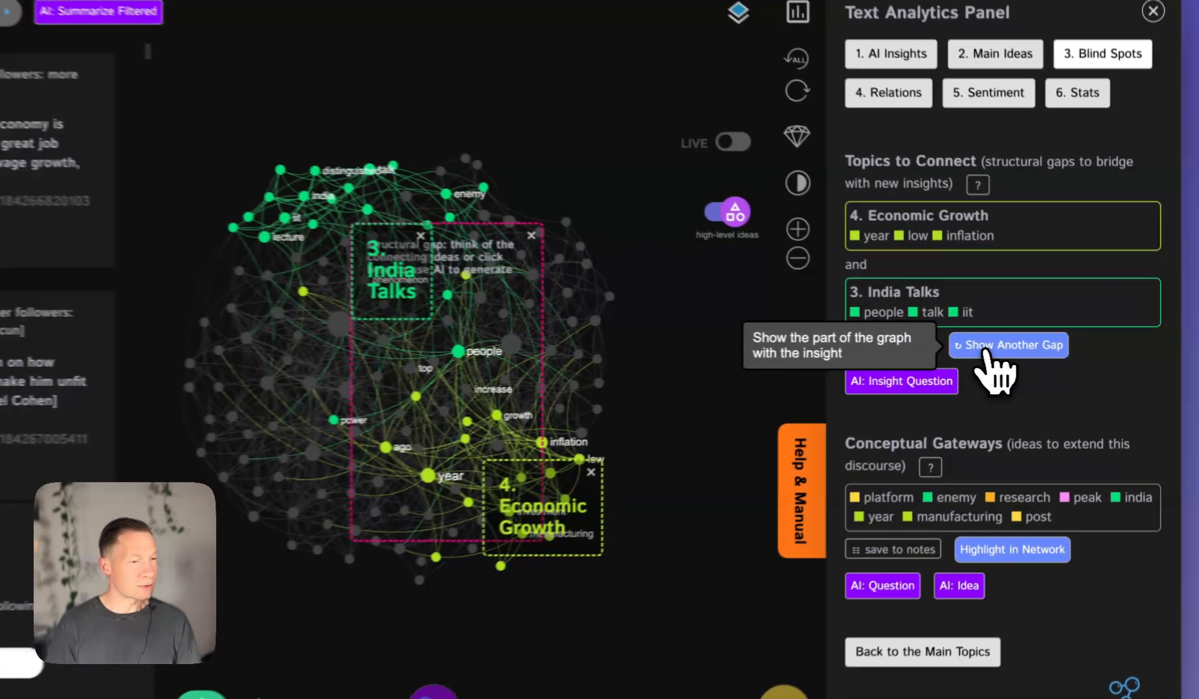
{"action": "left_click", "coordinate": [1021, 352]}
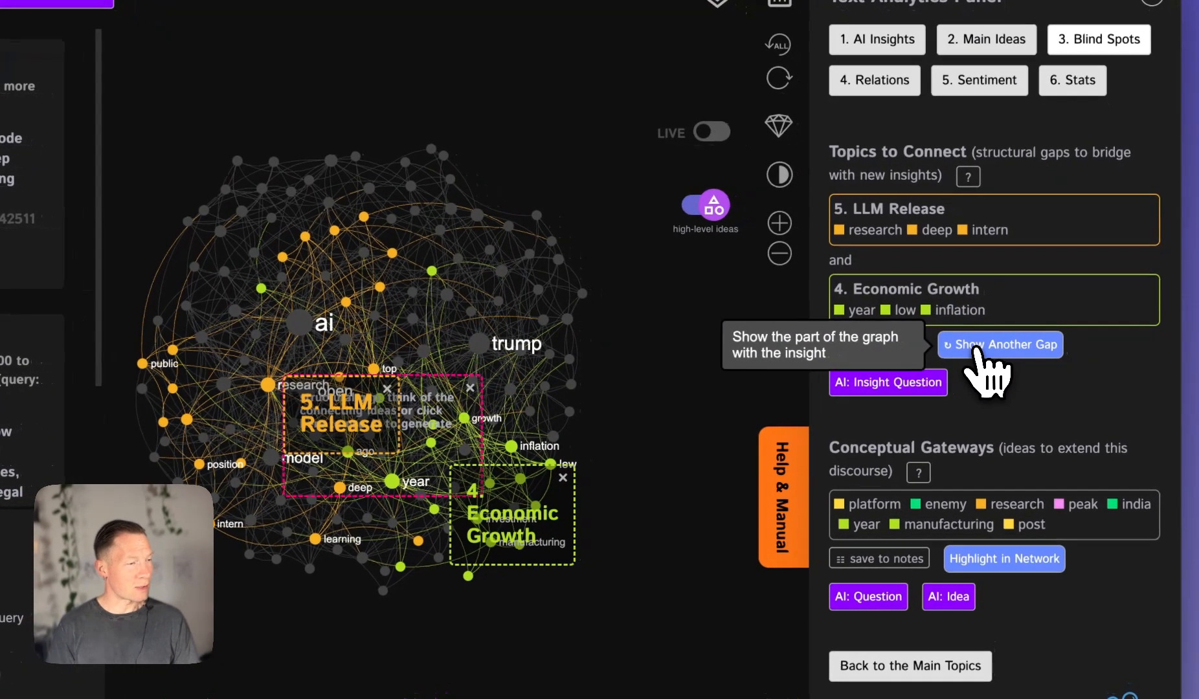
{"action": "left_click", "coordinate": [1021, 352]}
{"action": "left_click", "coordinate": [975, 350]}
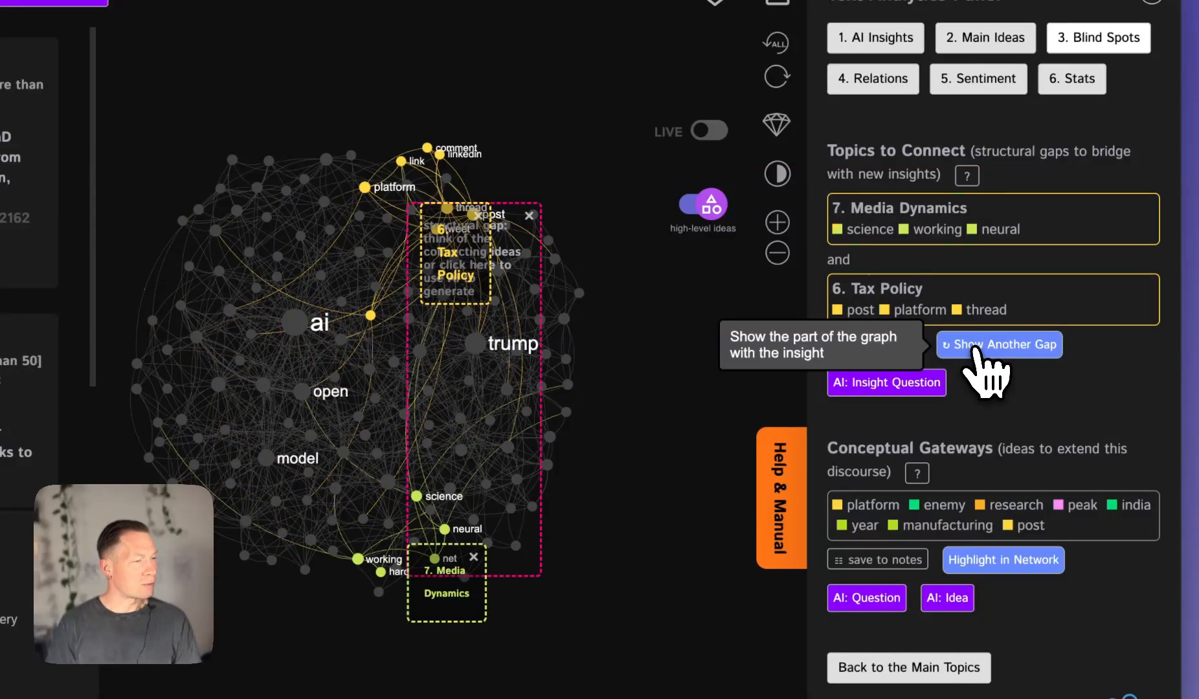
{"action": "left_click", "coordinate": [975, 351]}
{"action": "left_click", "coordinate": [974, 351]}
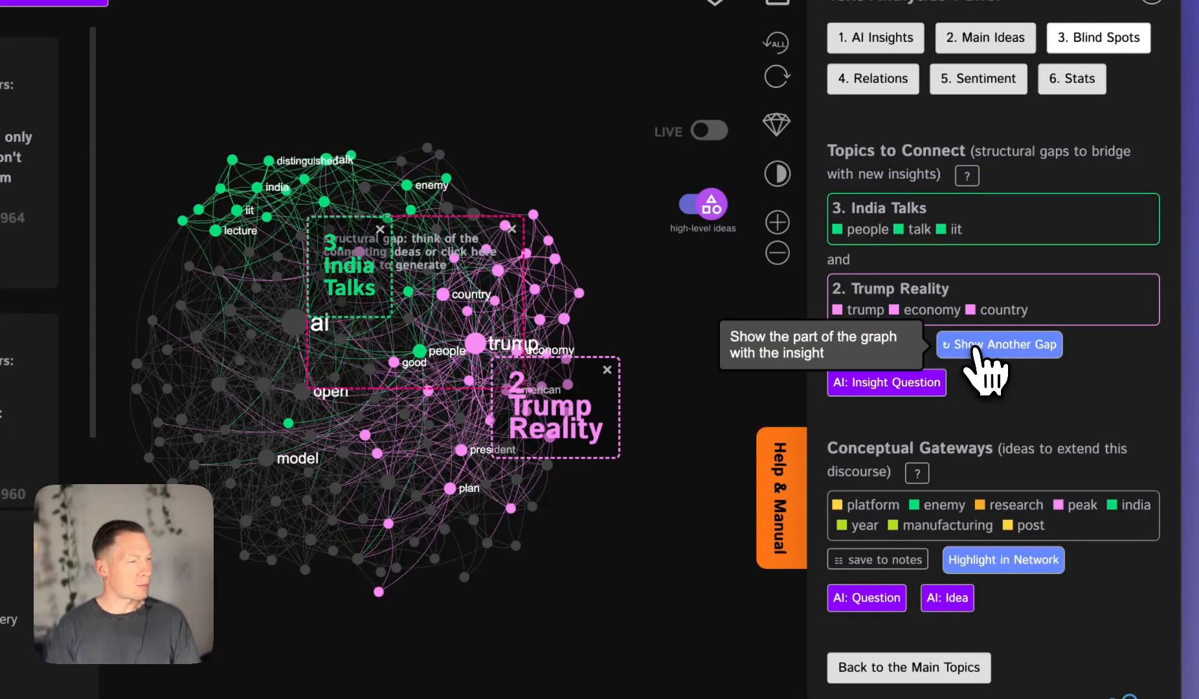
{"action": "left_click", "coordinate": [974, 351]}
{"action": "left_click", "coordinate": [975, 351]}
{"action": "left_click", "coordinate": [974, 351]}
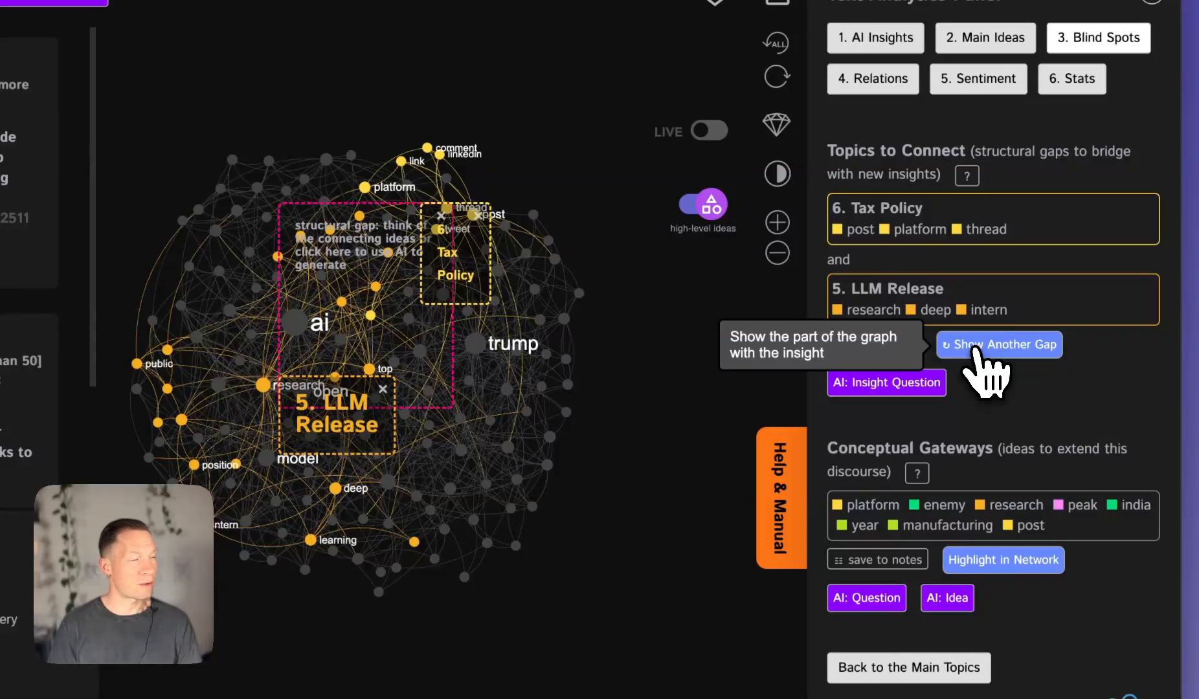
{"action": "left_click", "coordinate": [976, 353]}
{"action": "left_click", "coordinate": [976, 353]}
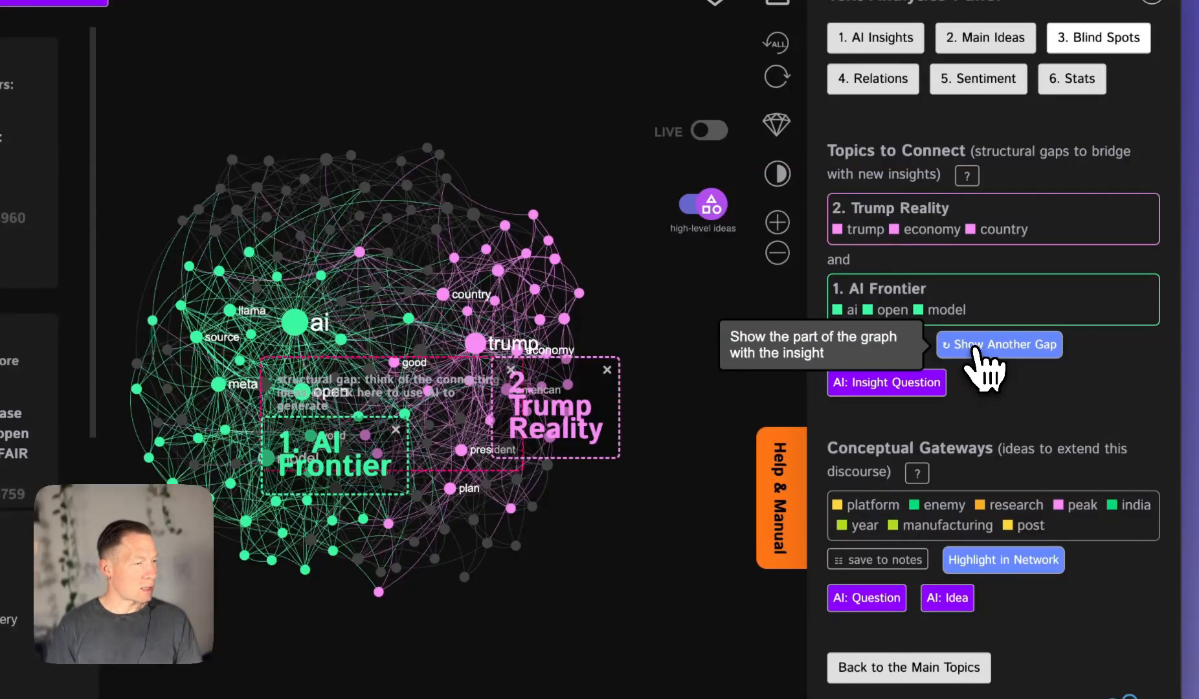
{"action": "left_click", "coordinate": [976, 353]}
{"action": "left_click", "coordinate": [976, 353]}
{"action": "left_click", "coordinate": [952, 343]}
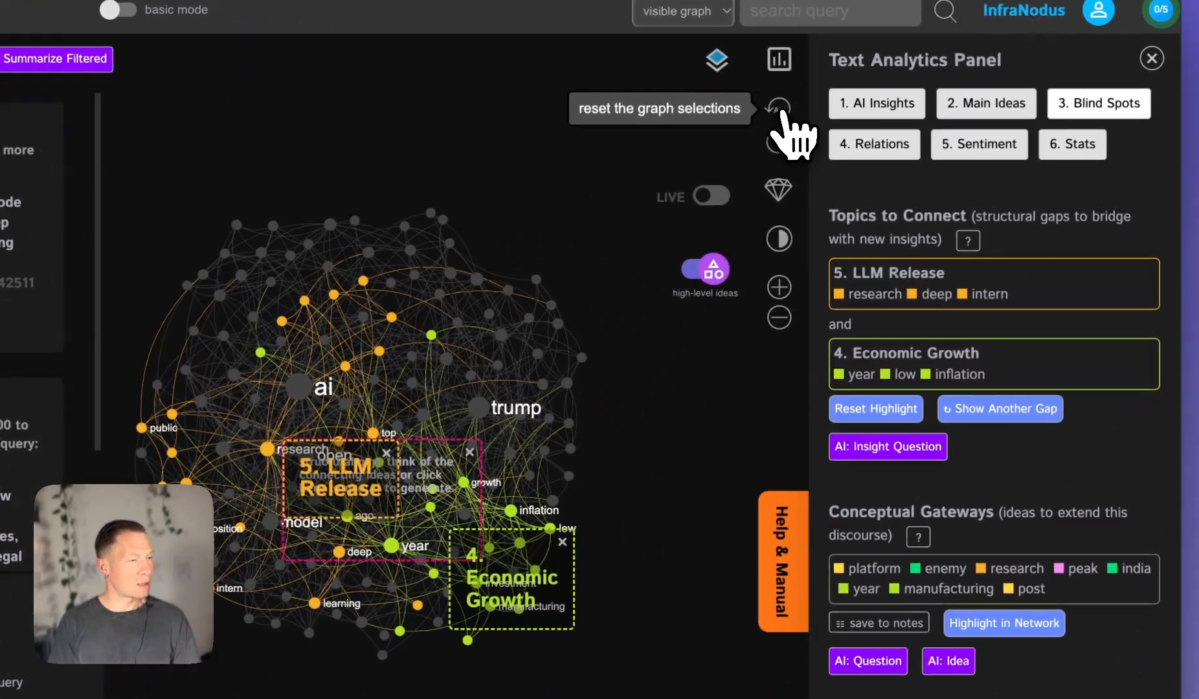
- Reset the graph selections to show all statements and switch the graph back to low-level ideas
{"action": "left_click", "coordinate": [870, 114]}
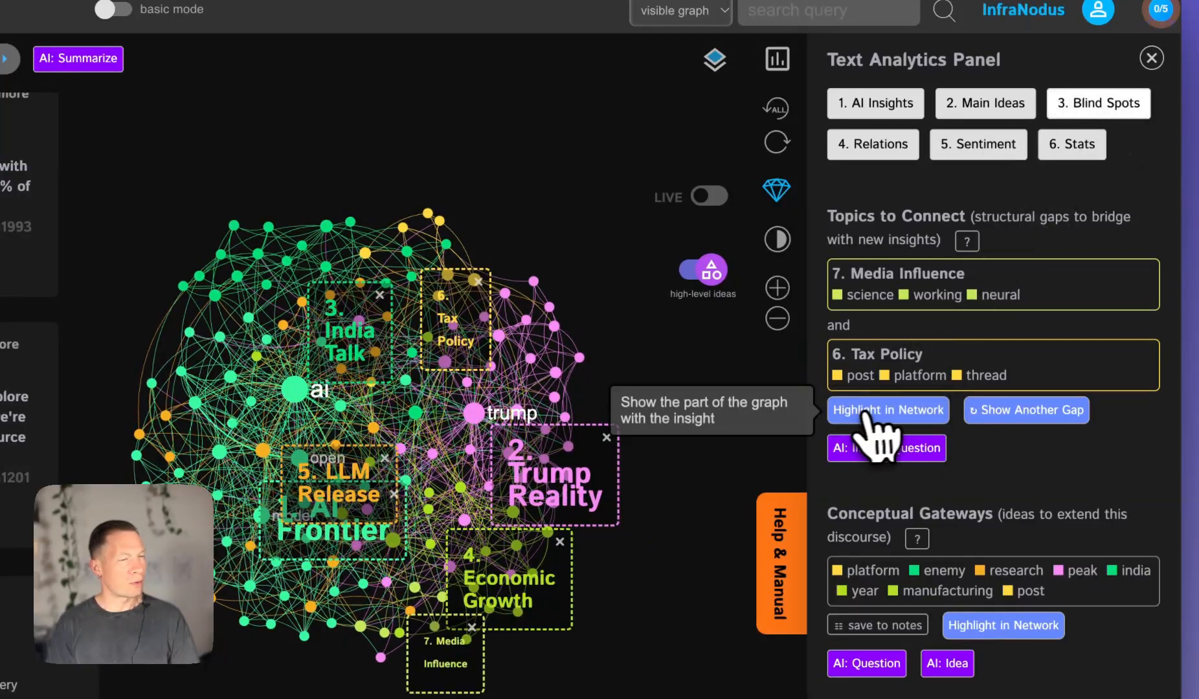
{"action": "left_click", "coordinate": [898, 415]}
{"action": "left_click", "coordinate": [897, 409]}
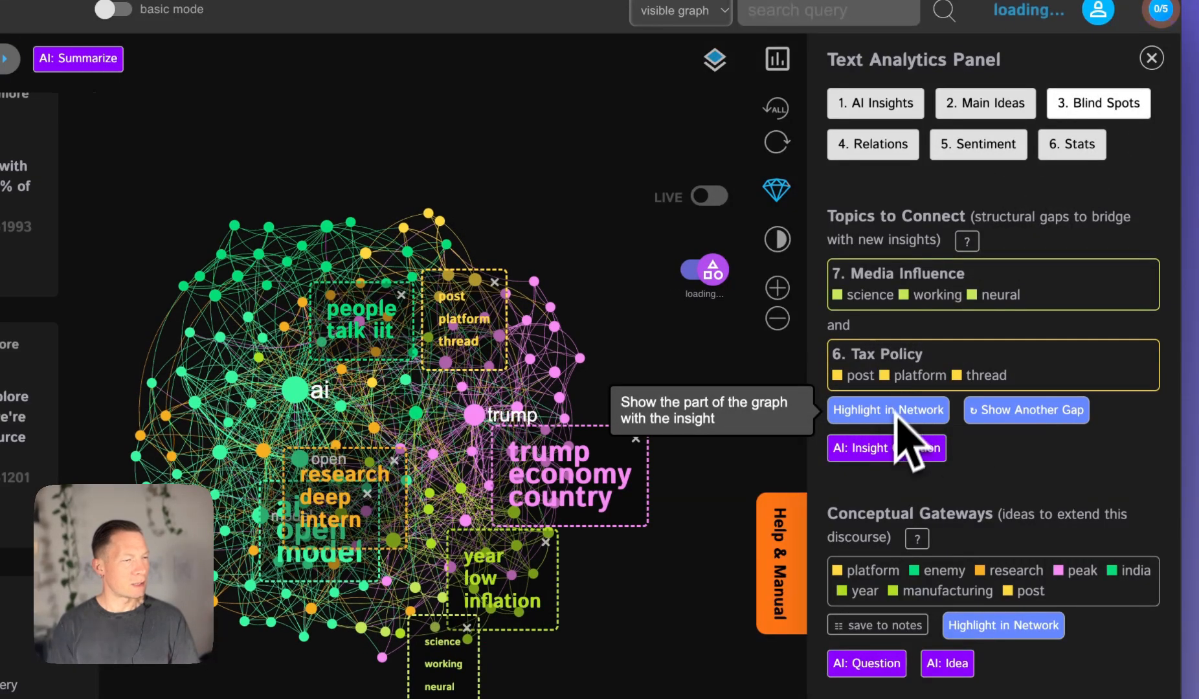
{"action": "left_click", "coordinate": [780, 109]}
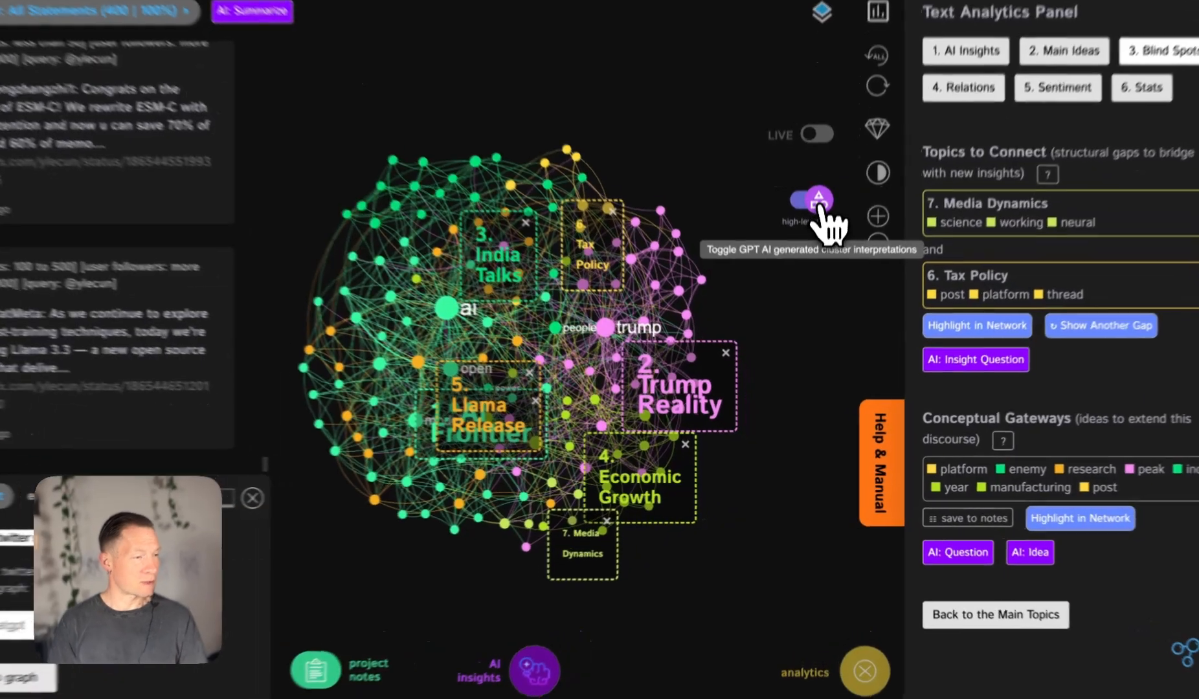
{"action": "left_click", "coordinate": [818, 245]}
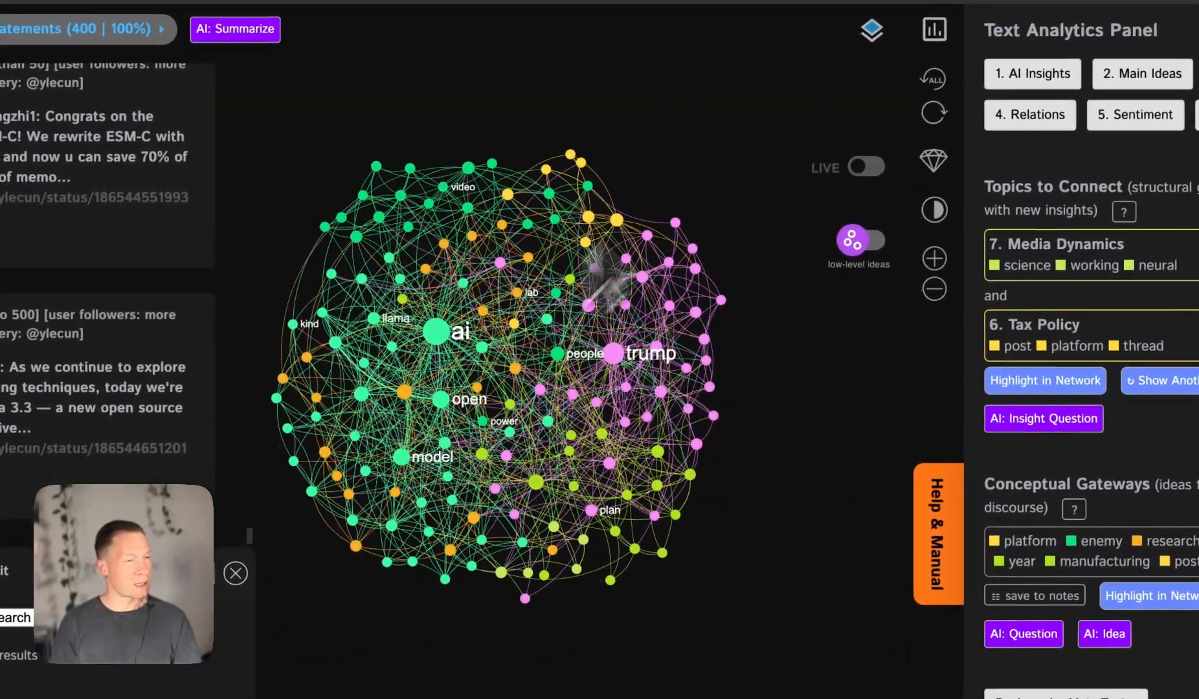
- Select the "ai" node in the enlarged graph to highlight its connected concepts and matching statements
{"action": "scroll", "coordinate": [635, 471], "scroll_direction": "up", "scroll_amount": 2}
{"action": "left_click_drag", "start_coordinate": [564, 472], "coordinate": [681, 538]}
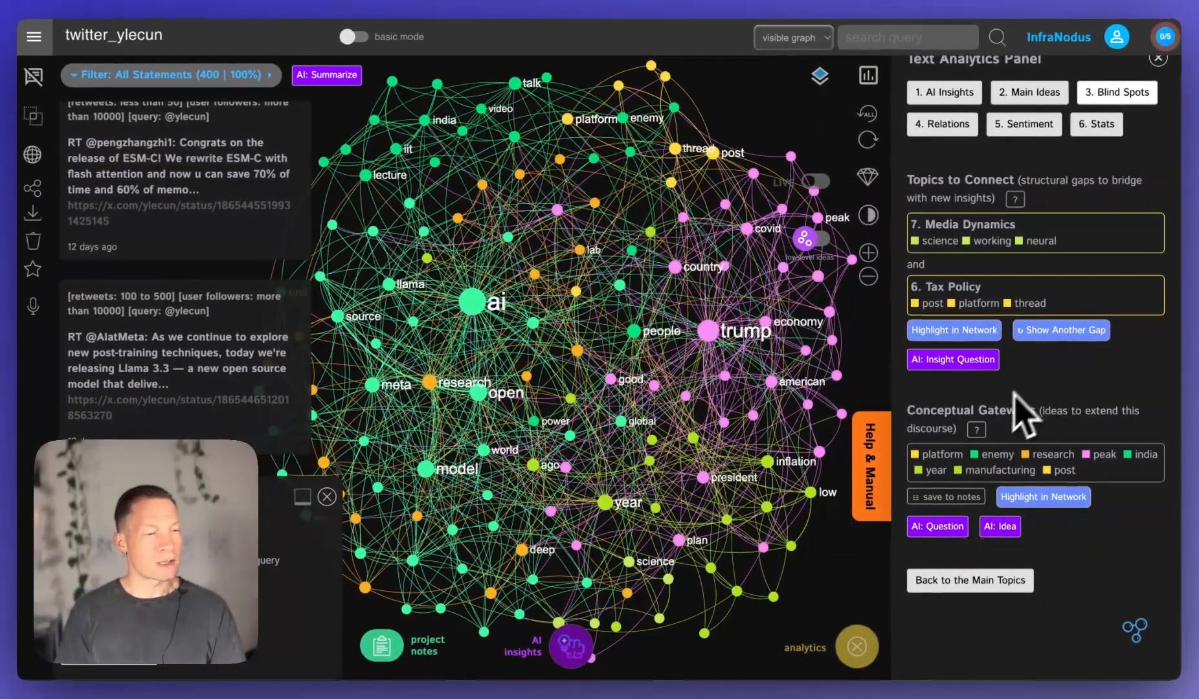
{"action": "scroll", "coordinate": [1107, 253], "scroll_direction": "up", "scroll_amount": 1}
{"action": "scroll", "coordinate": [1003, 484], "scroll_direction": "down", "scroll_amount": 1}
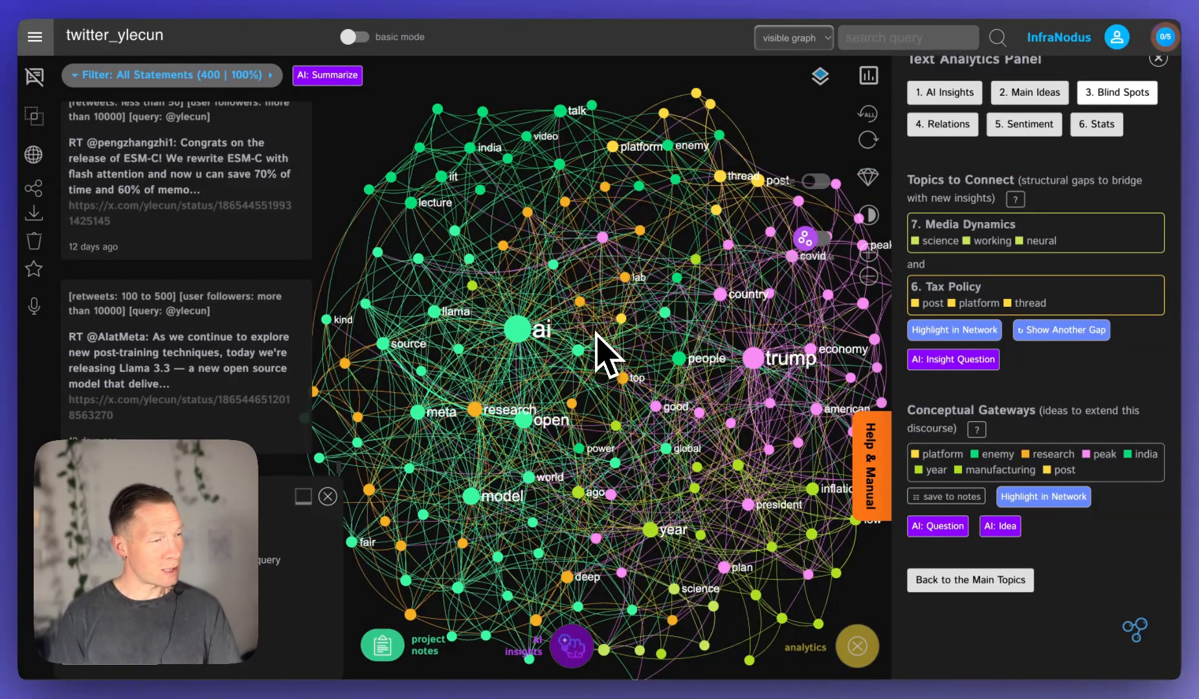
{"action": "left_click", "coordinate": [526, 334]}
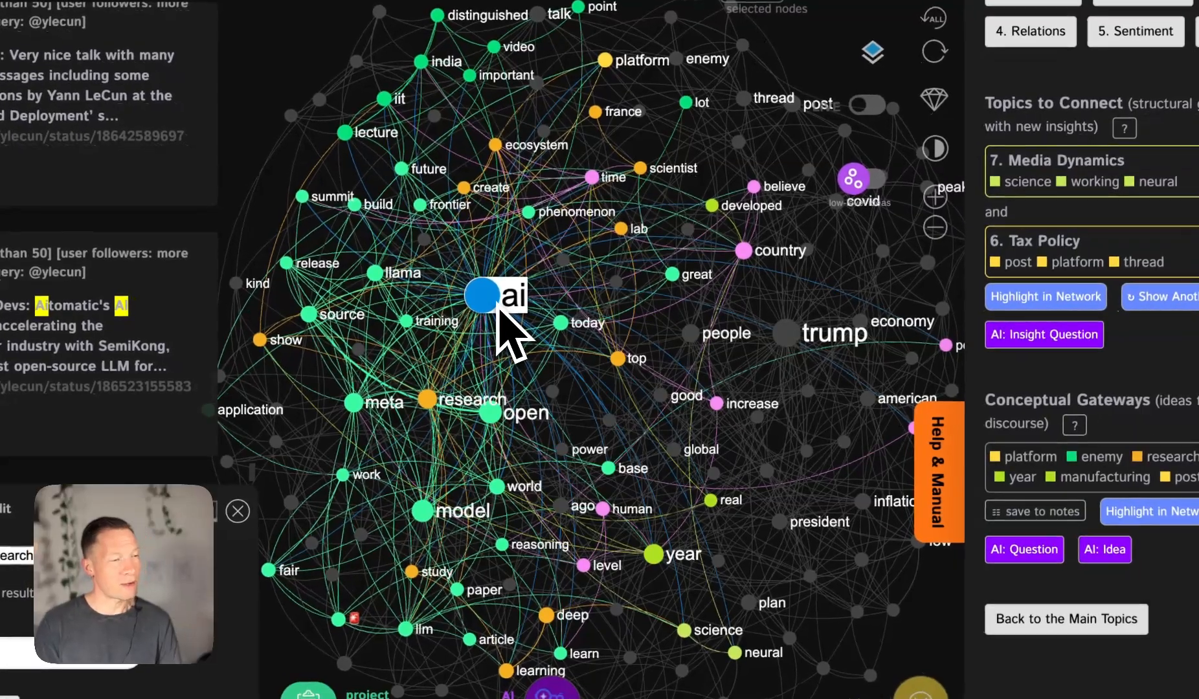
- Clear the "ai" selection and view the concepts and statements connected to the "trump" node before deselecting it
{"action": "left_click", "coordinate": [497, 307]}
{"action": "left_click", "coordinate": [796, 330]}
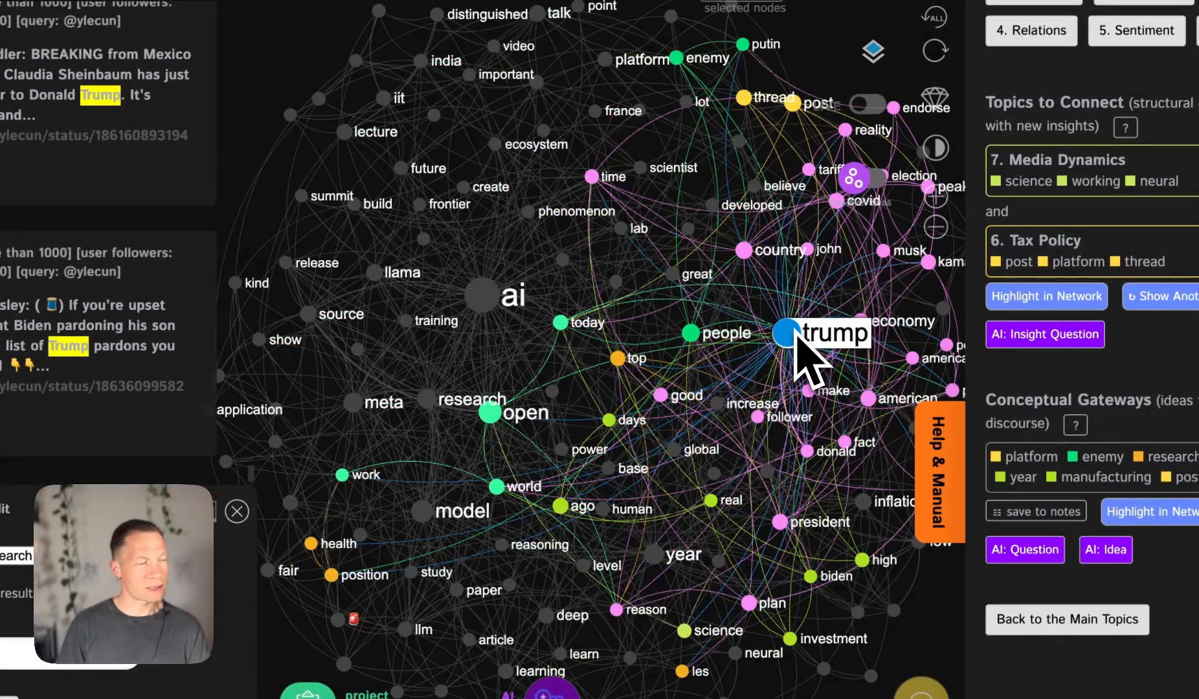
{"action": "left_click", "coordinate": [795, 330]}
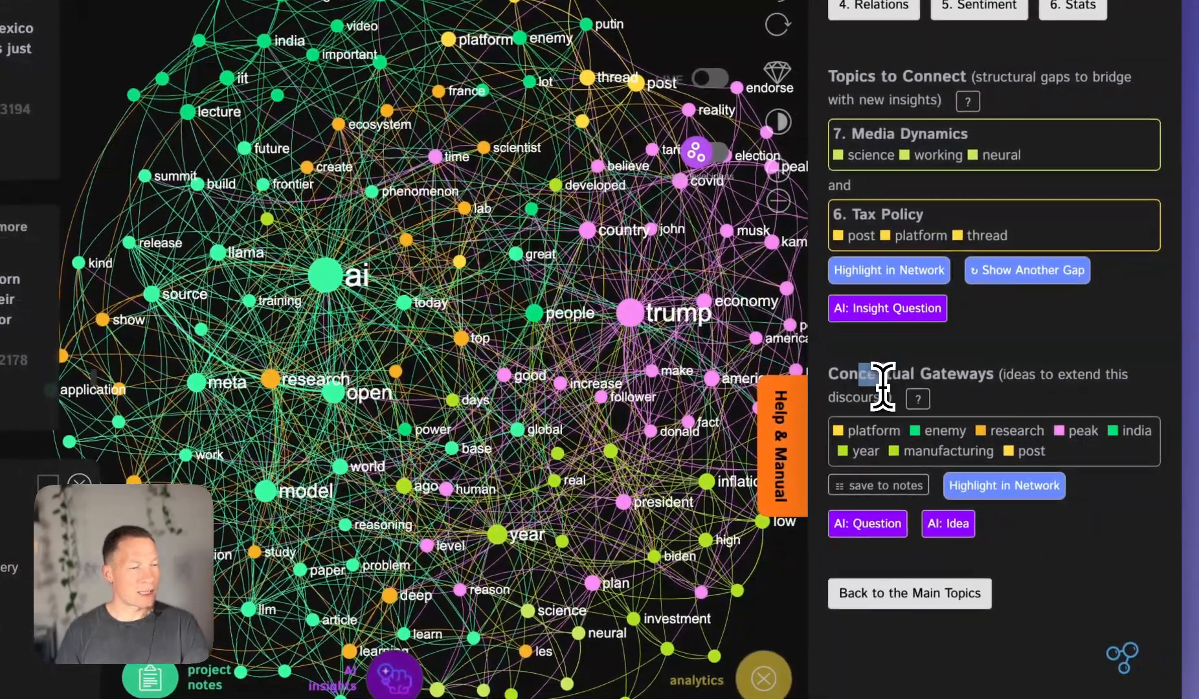
- Highlight the conceptual gateway keywords in the network graph and look over the marked nodes
{"action": "left_click_drag", "start_coordinate": [950, 400], "coordinate": [977, 399]}
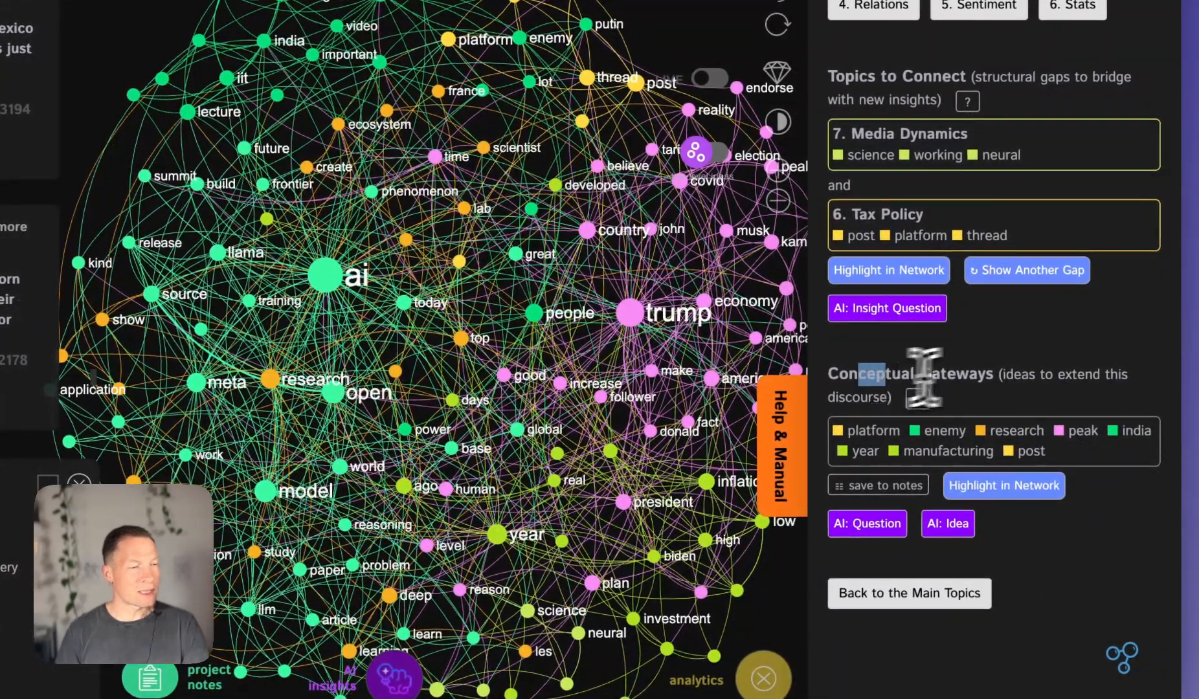
{"action": "left_click", "coordinate": [1018, 407]}
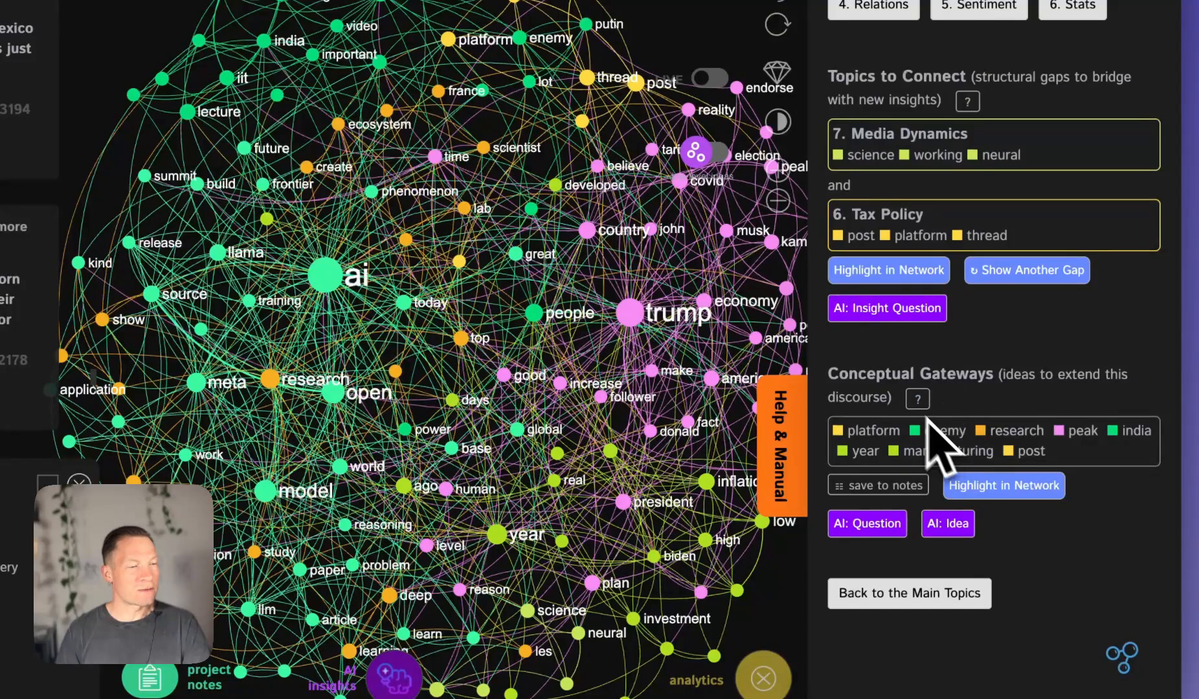
{"action": "left_click_drag", "start_coordinate": [660, 425], "coordinate": [591, 425]}
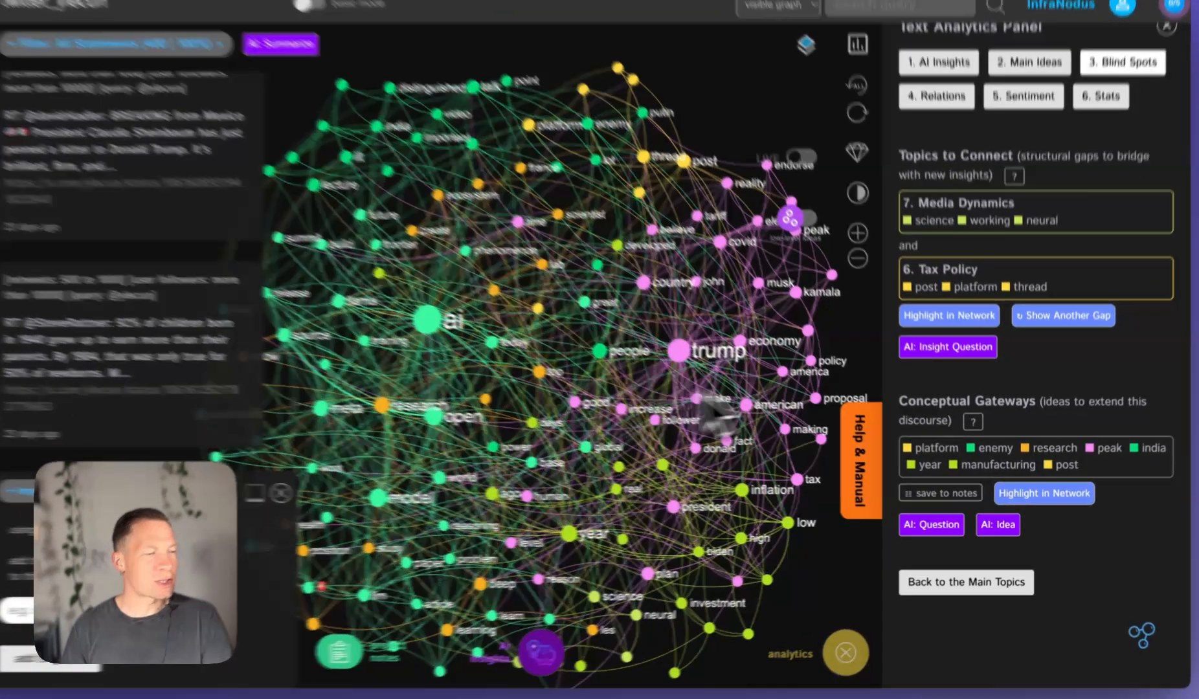
{"action": "left_click_drag", "start_coordinate": [603, 419], "coordinate": [651, 416]}
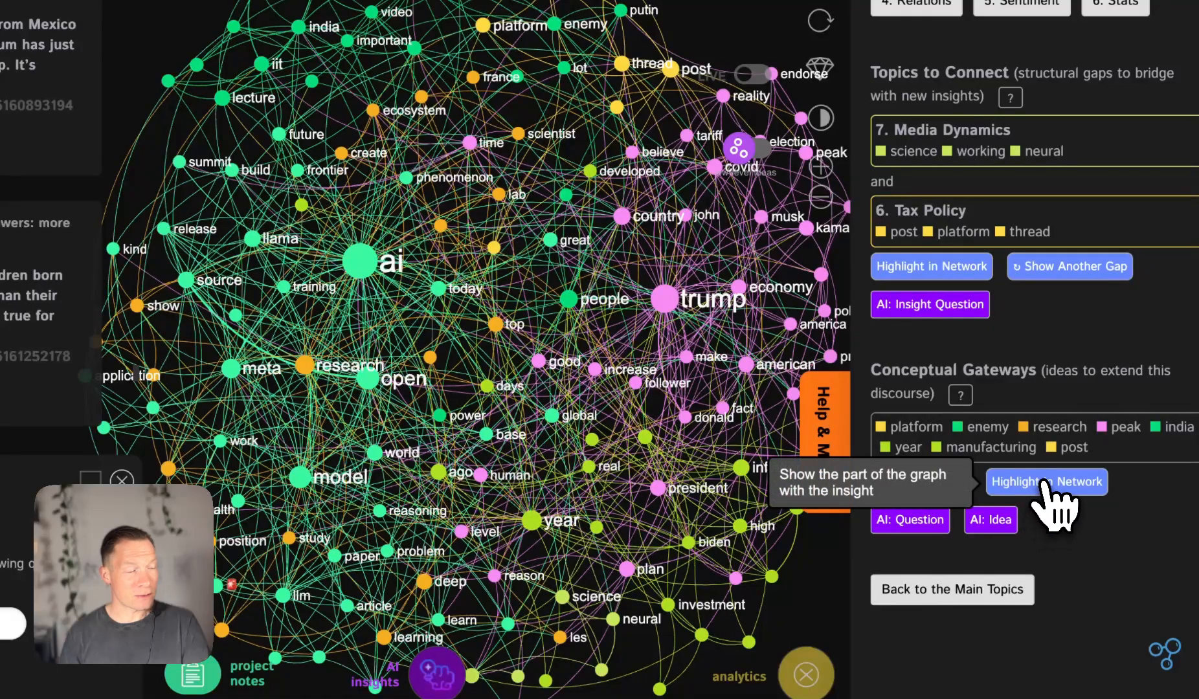
{"action": "left_click", "coordinate": [1043, 482]}
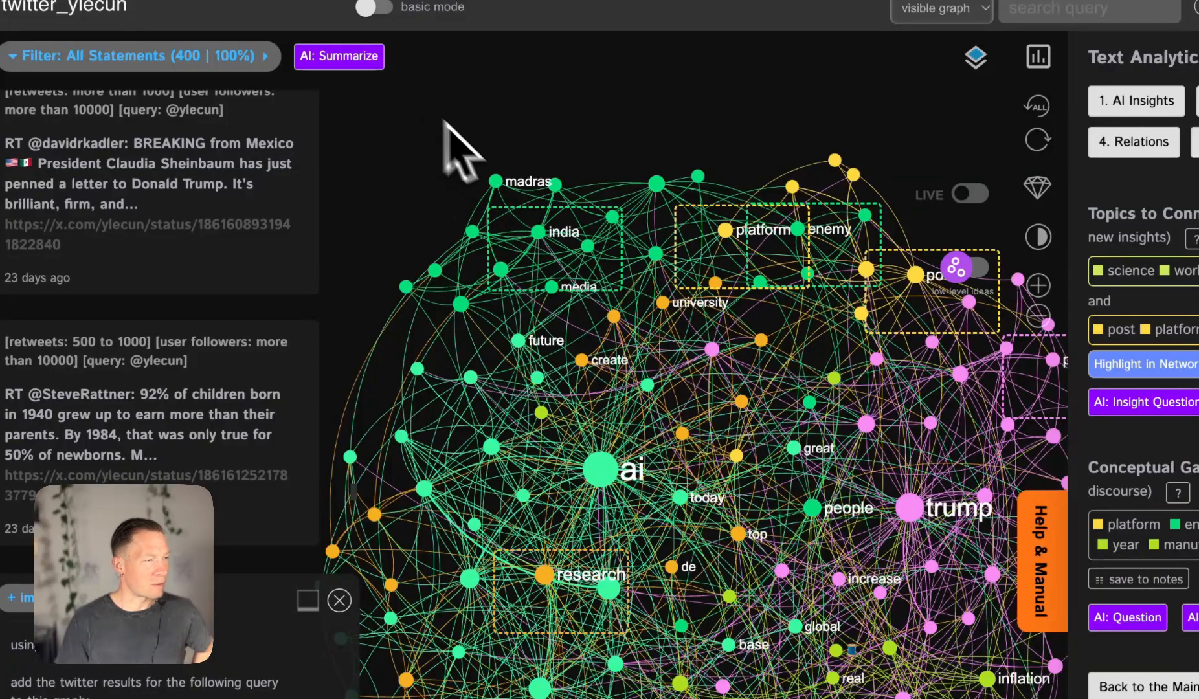
{"action": "left_click_drag", "start_coordinate": [589, 331], "coordinate": [457, 205]}
{"action": "left_click_drag", "start_coordinate": [716, 601], "coordinate": [674, 555]}
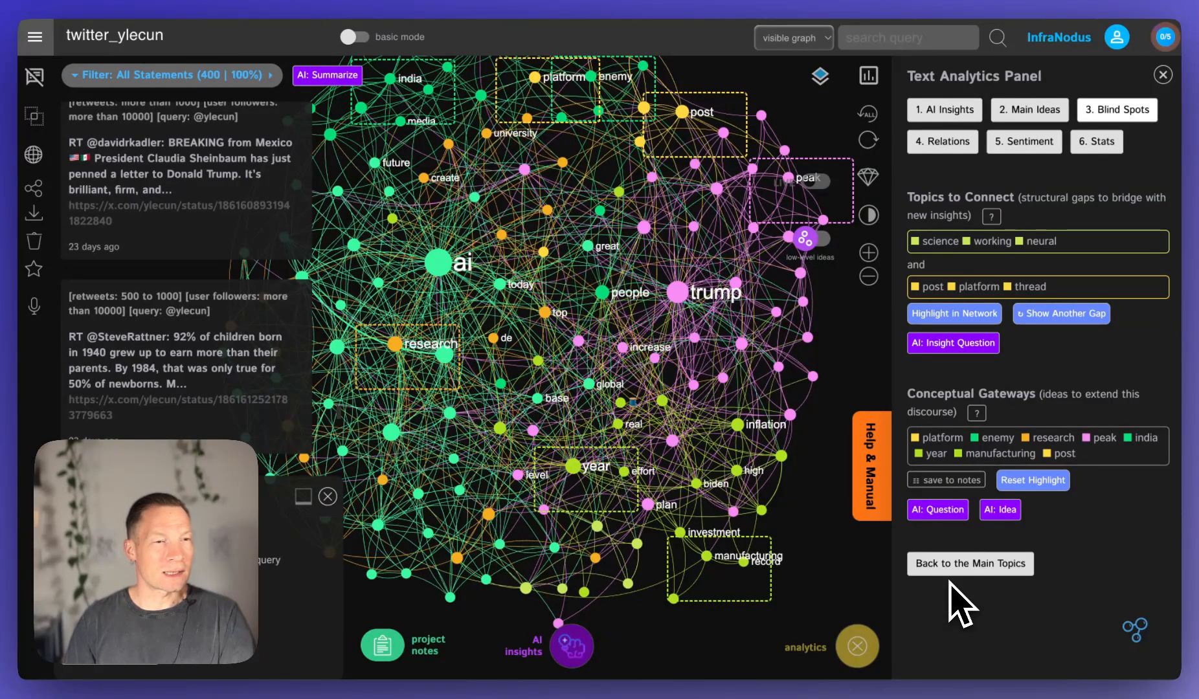
- Save the conceptual gateway keywords to the project notes, check the saved list and close the notes
{"action": "left_click", "coordinate": [957, 483]}
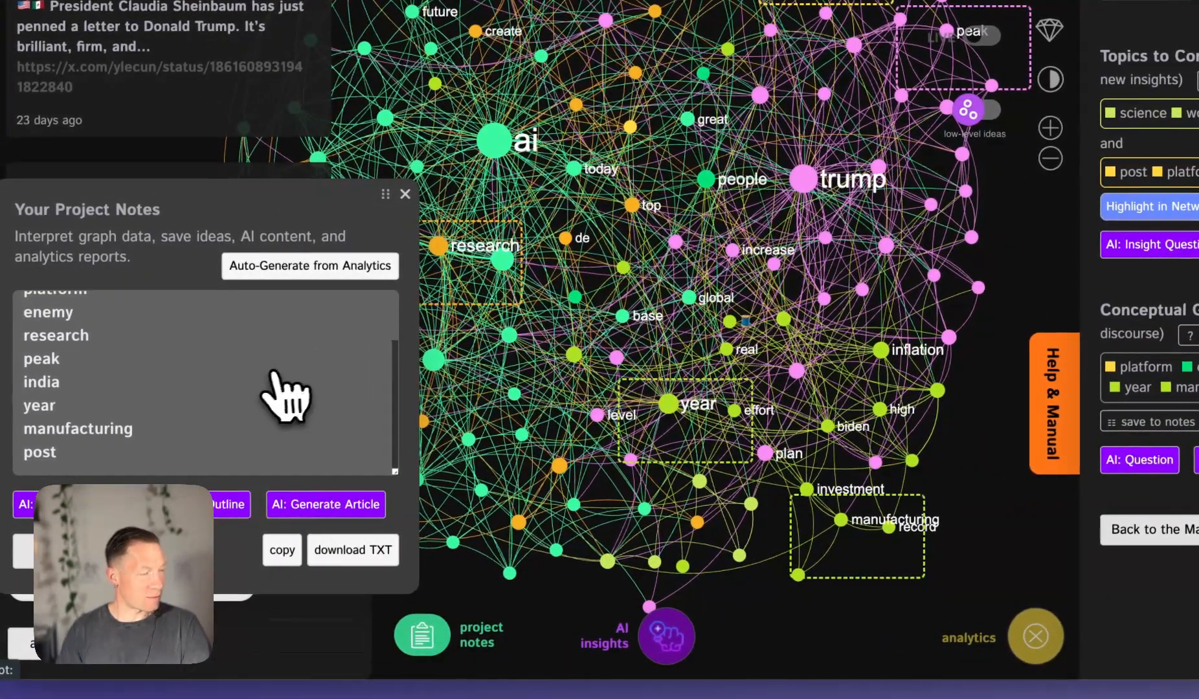
{"action": "scroll", "coordinate": [303, 449], "scroll_direction": "up", "scroll_amount": 2}
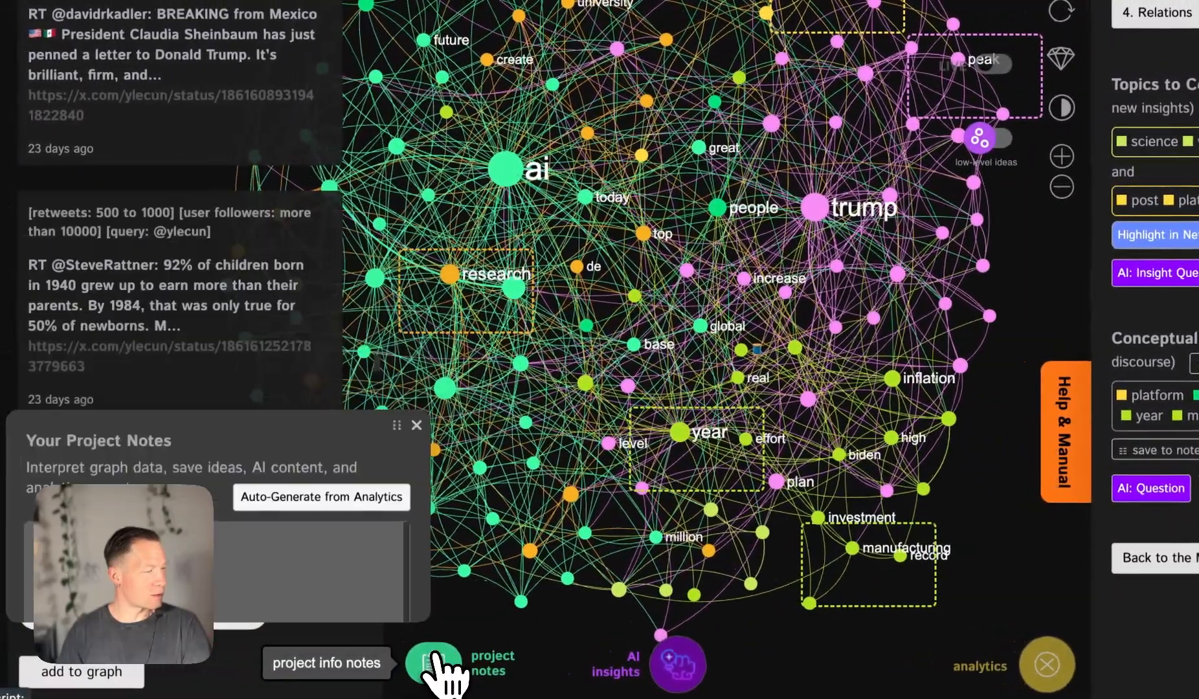
{"action": "left_click", "coordinate": [435, 655]}
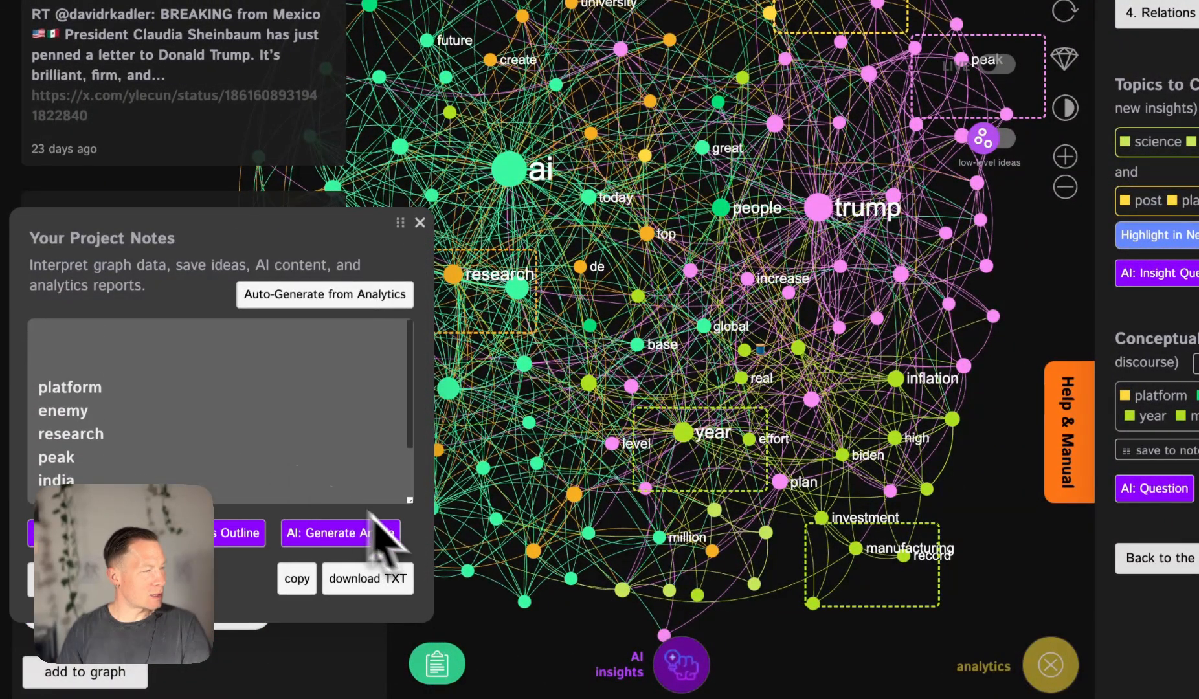
{"action": "left_click", "coordinate": [419, 223]}
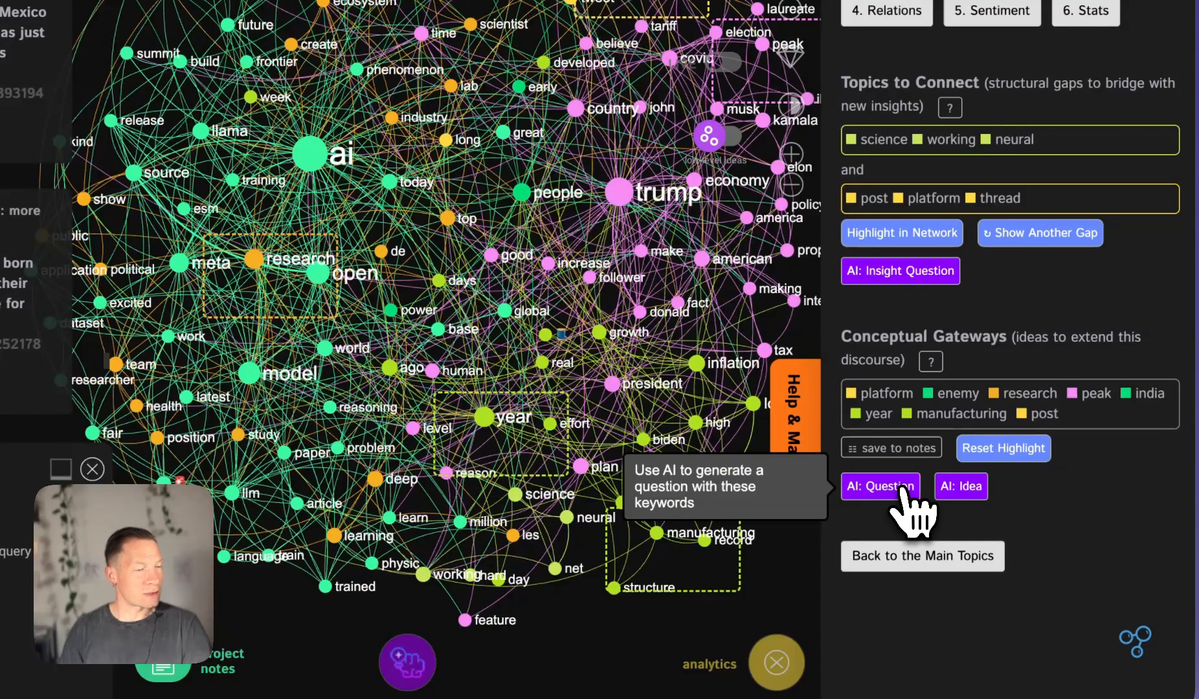
- Generate an AI question and an AI idea from the conceptual gateway keywords, closing each result
{"action": "left_click", "coordinate": [892, 497]}
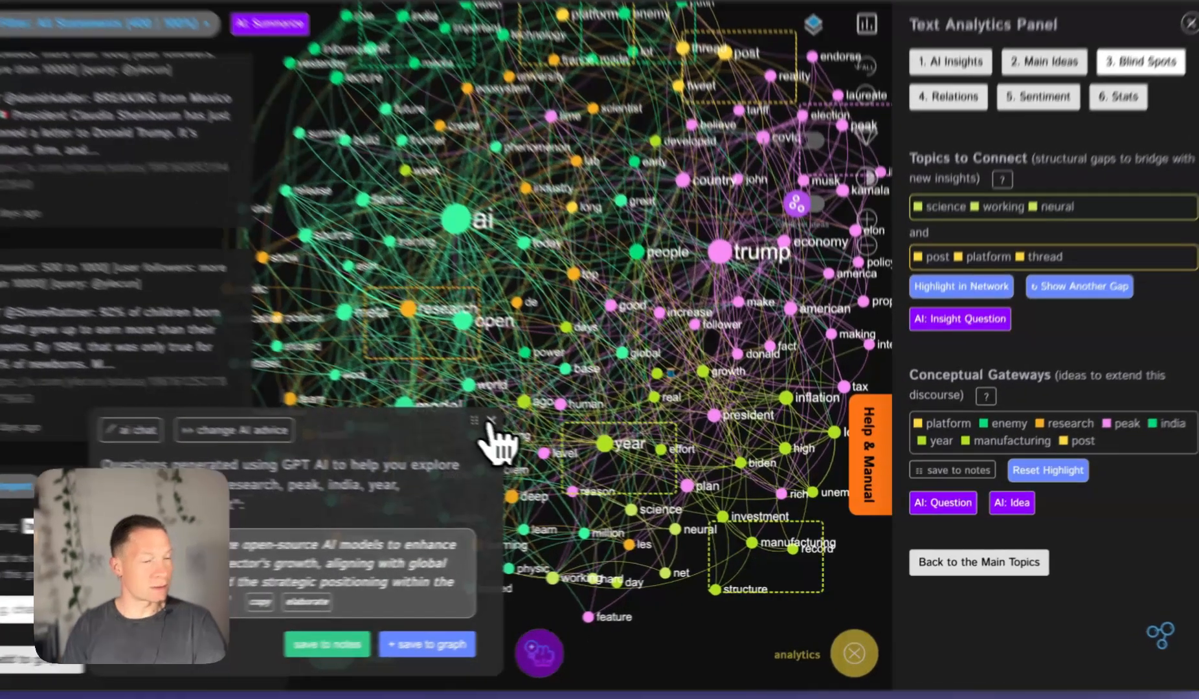
{"action": "left_click", "coordinate": [528, 435]}
{"action": "left_click", "coordinate": [1024, 495]}
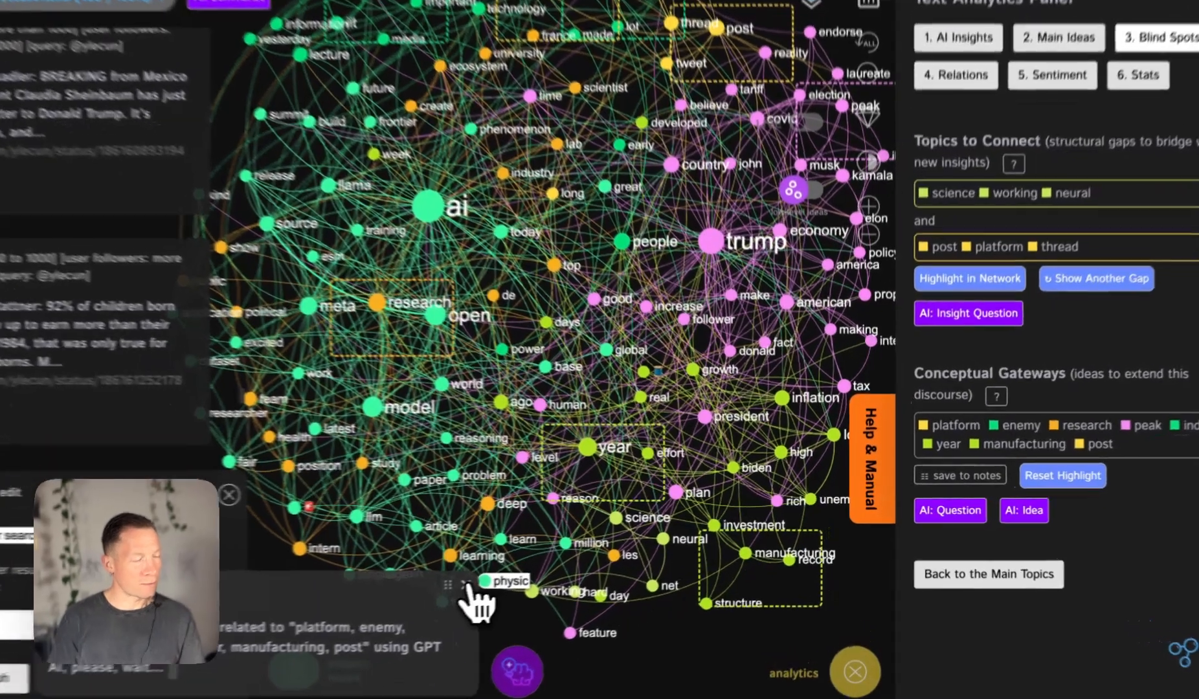
{"action": "left_click", "coordinate": [529, 573]}
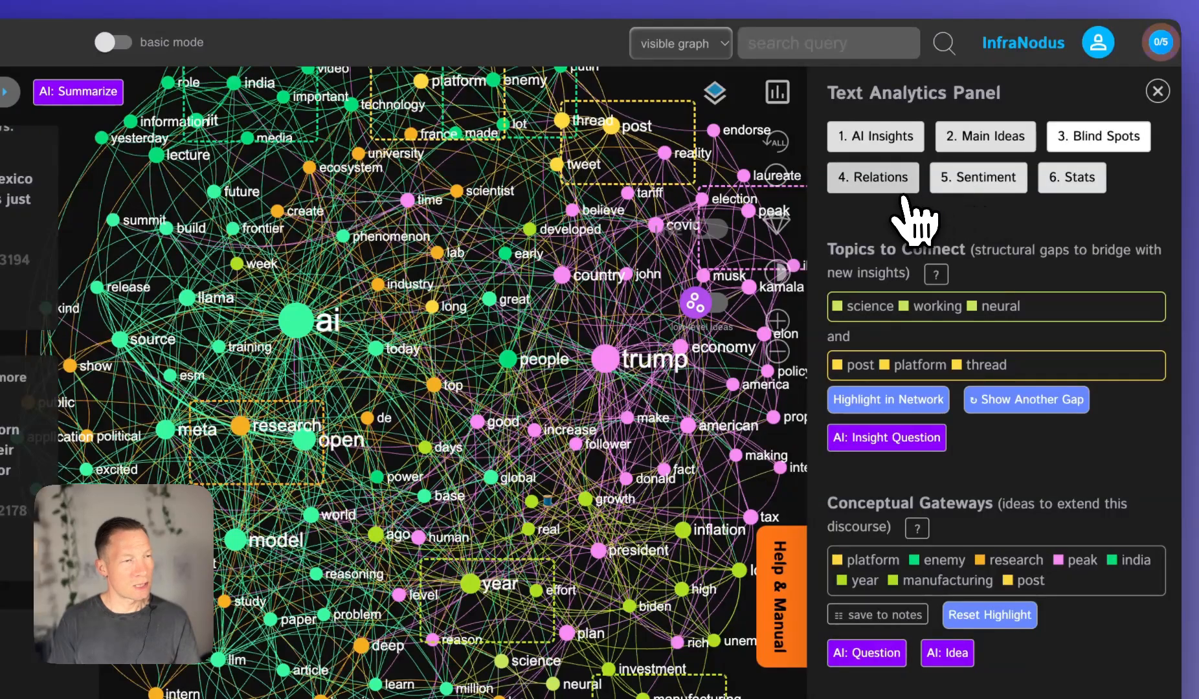
- Reset the conceptual gateway highlight in the blind spots view and open the relations analysis
{"action": "left_click", "coordinate": [894, 172]}
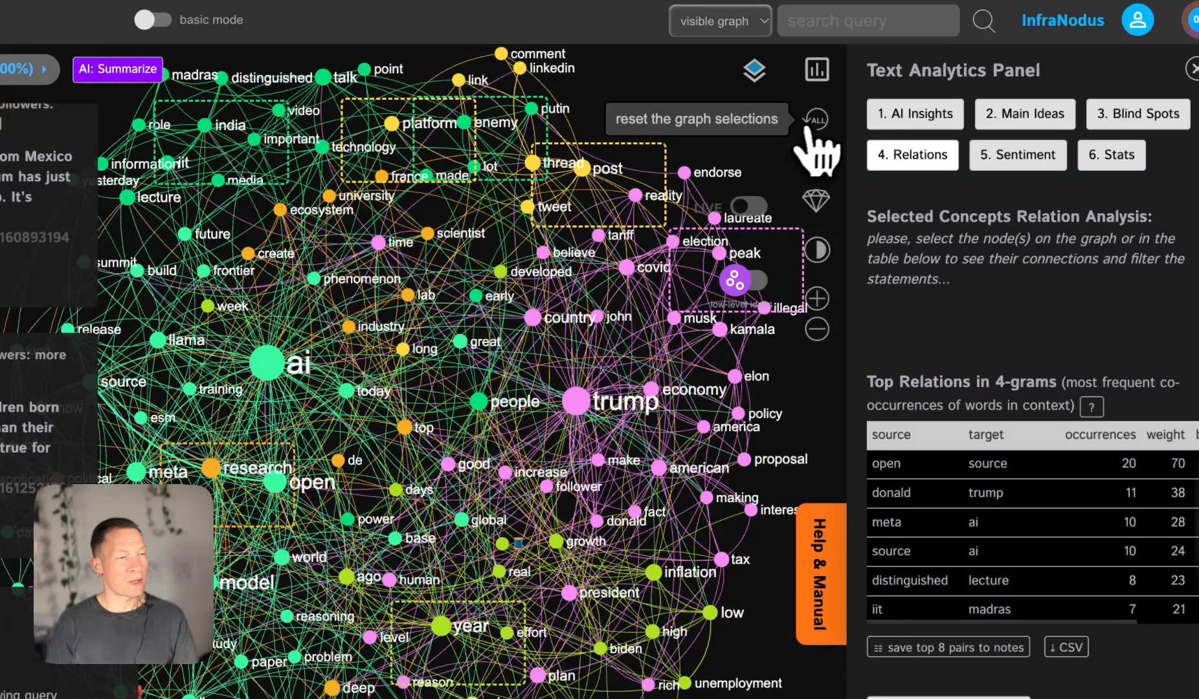
{"action": "left_click", "coordinate": [819, 195]}
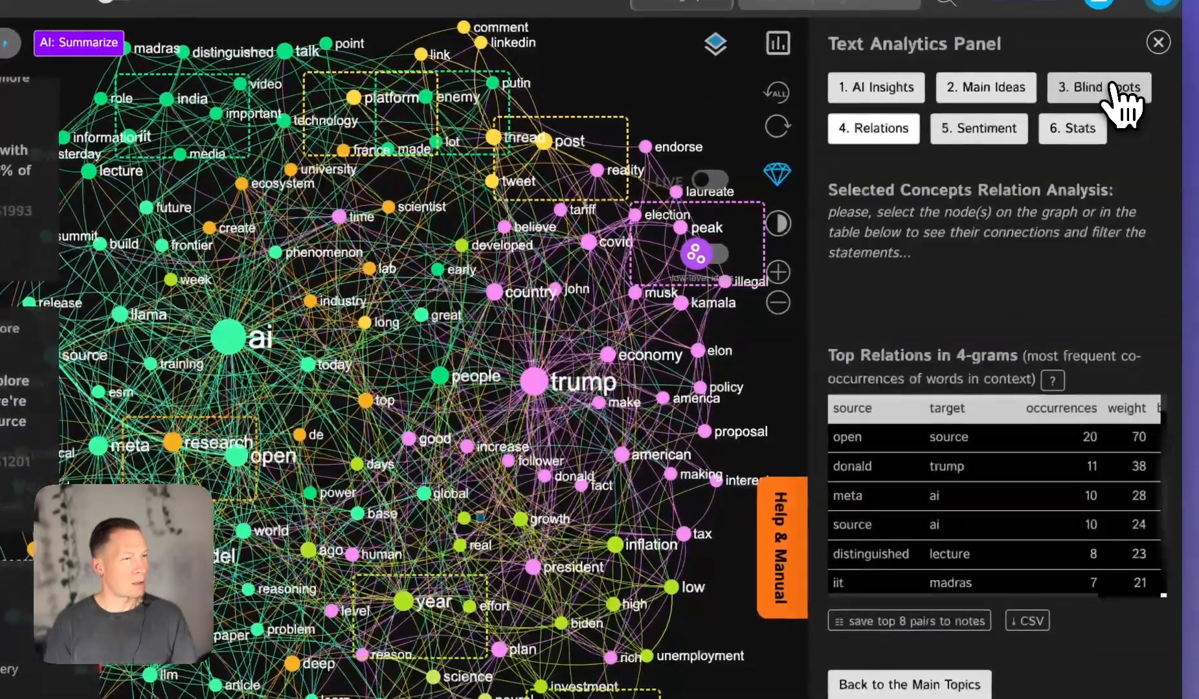
{"action": "left_click", "coordinate": [1146, 114]}
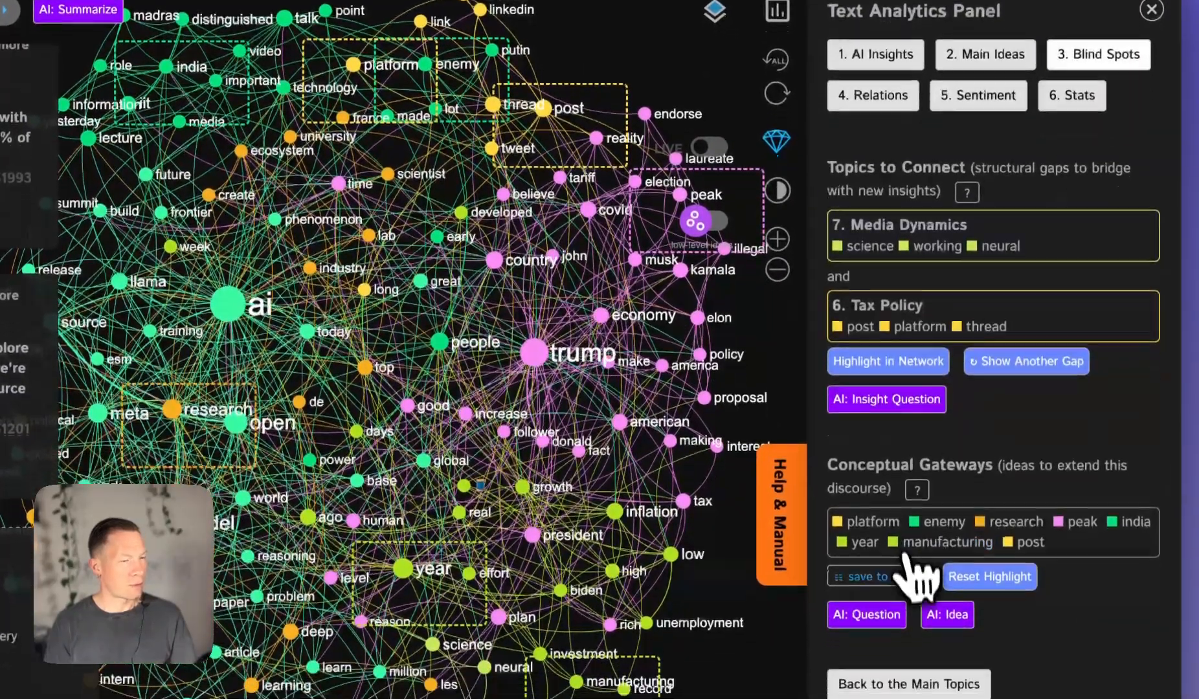
{"action": "left_click", "coordinate": [966, 608]}
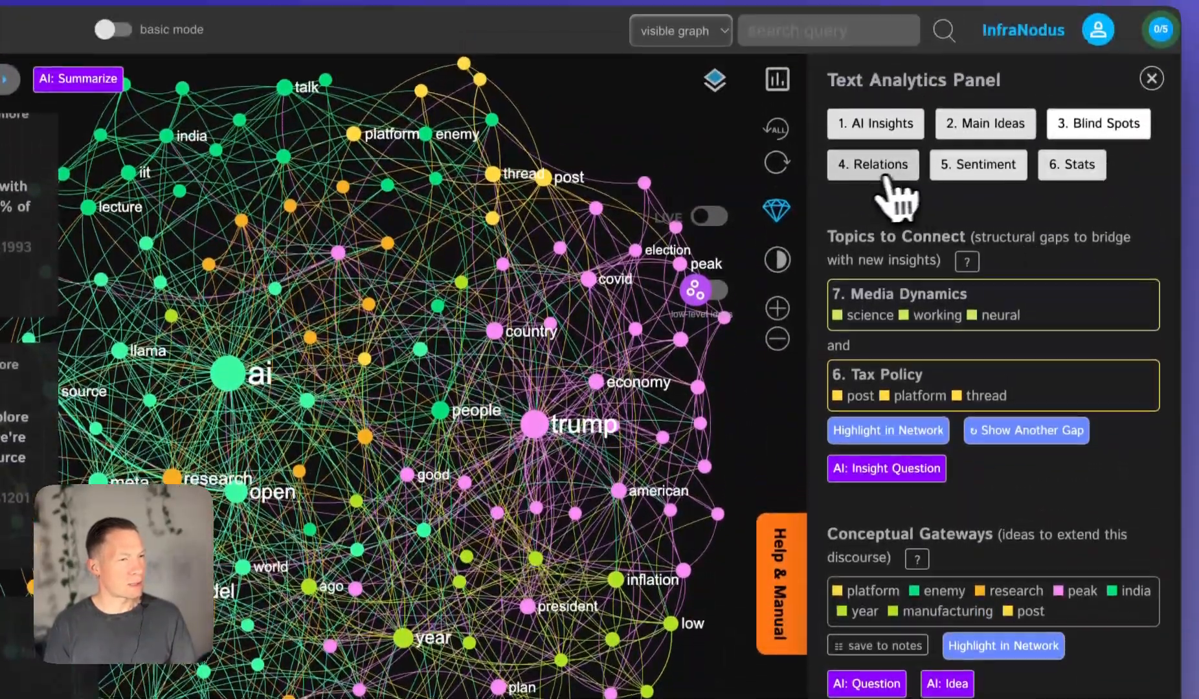
{"action": "left_click", "coordinate": [877, 83]}
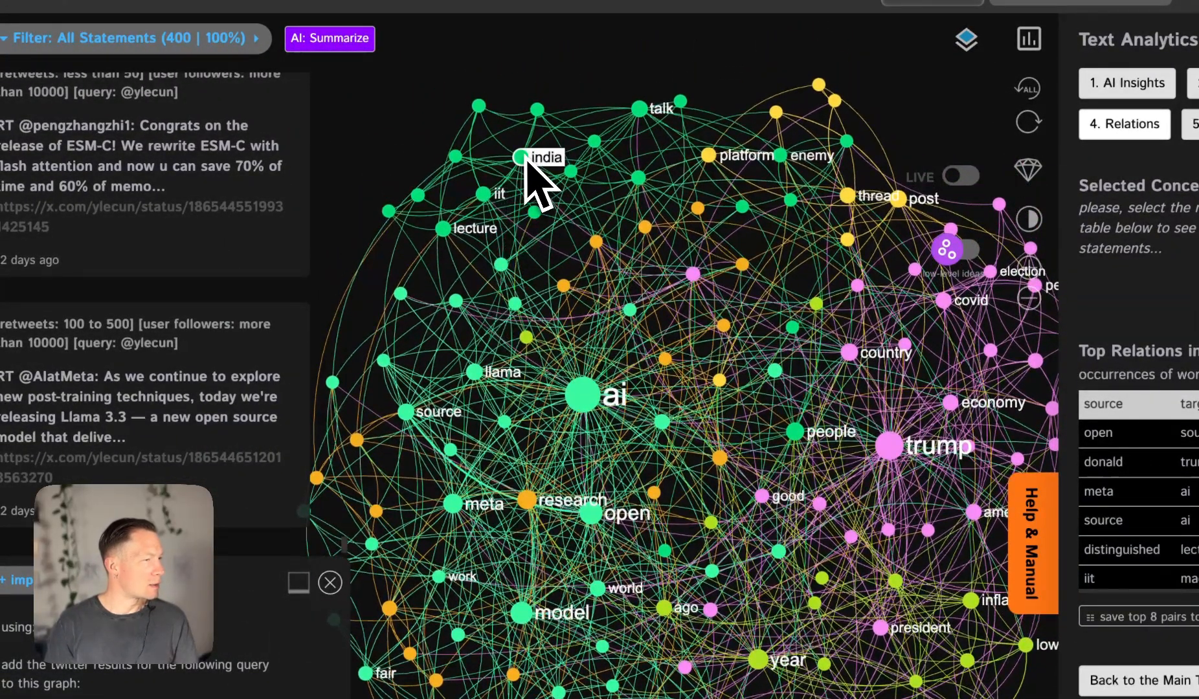
- Examine the relations of the "india" node together with "madras" and of "madras" alone, clearing both selections
{"action": "left_click", "coordinate": [522, 157]}
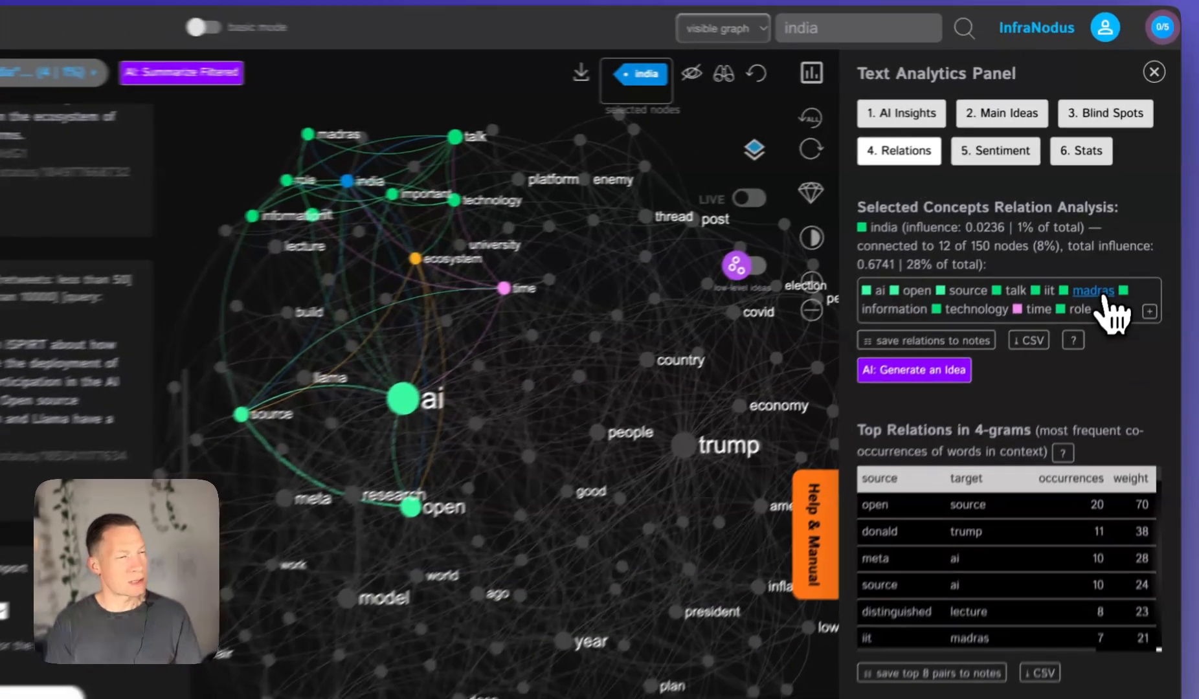
{"action": "left_click", "coordinate": [1107, 259]}
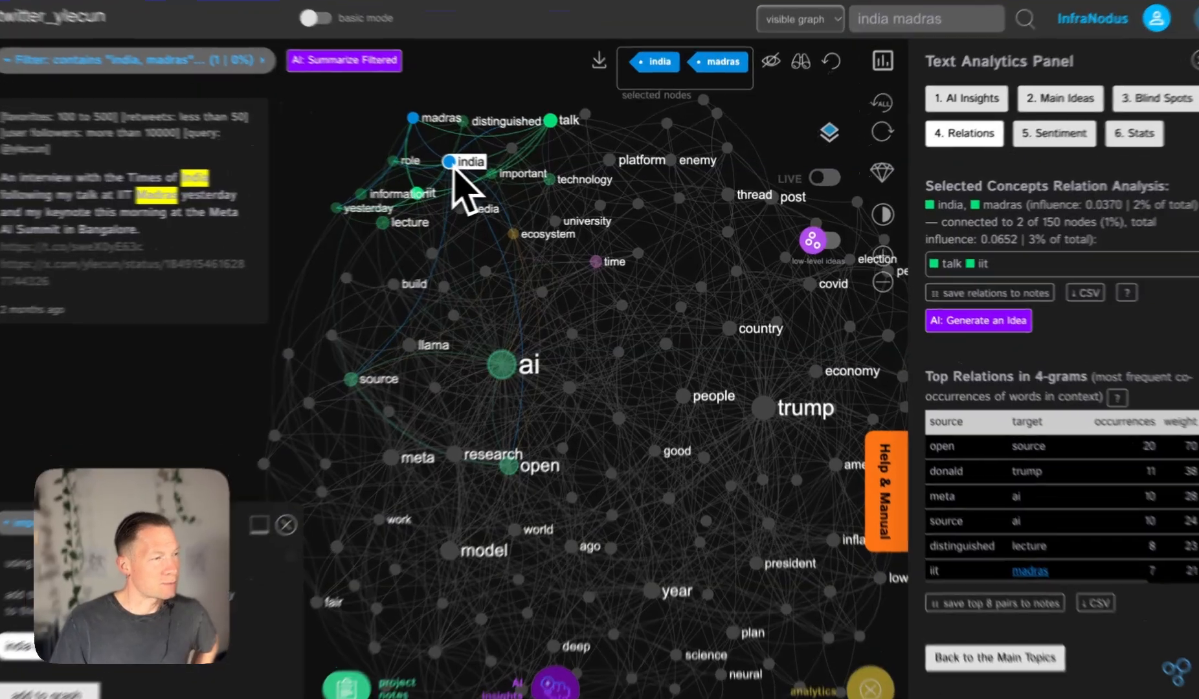
{"action": "left_click", "coordinate": [476, 167]}
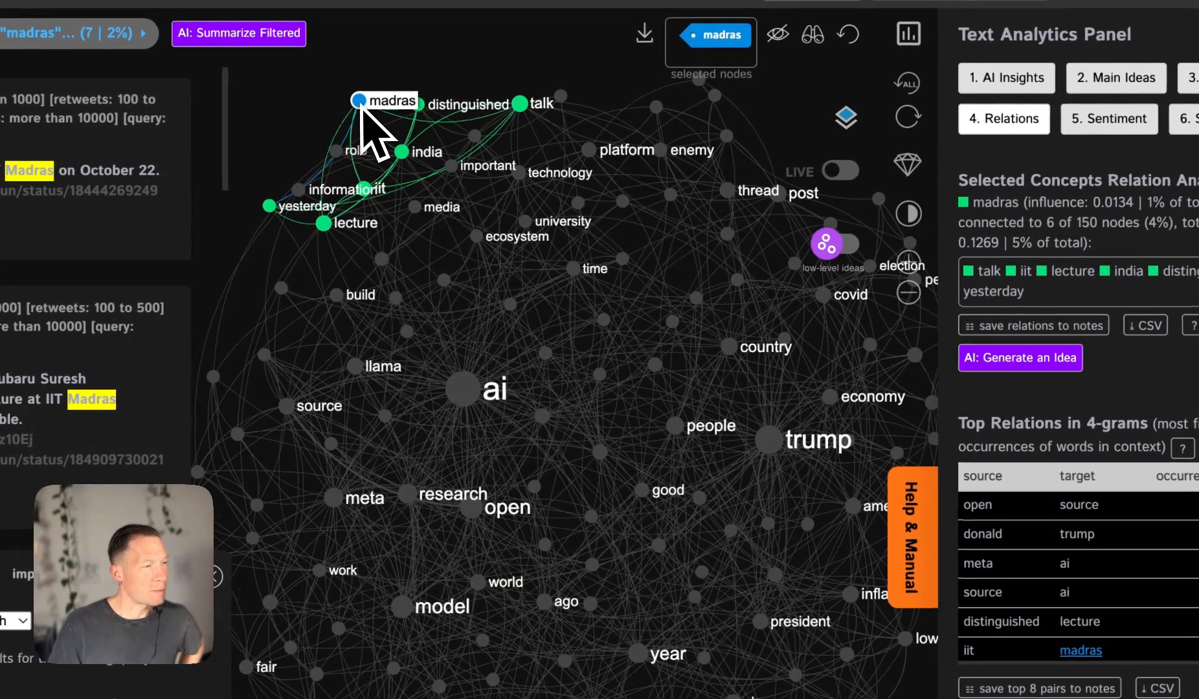
{"action": "left_click", "coordinate": [360, 102]}
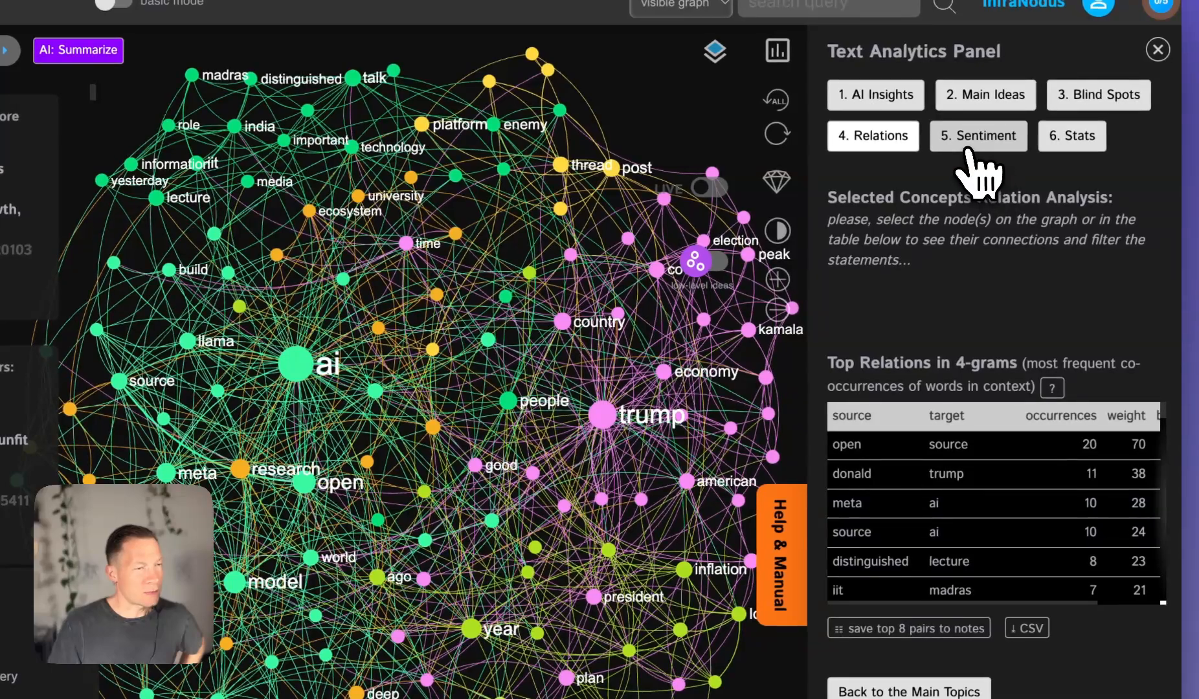
- Run the sentiment analysis of the statements with the Bert AI model
{"action": "left_click", "coordinate": [969, 148]}
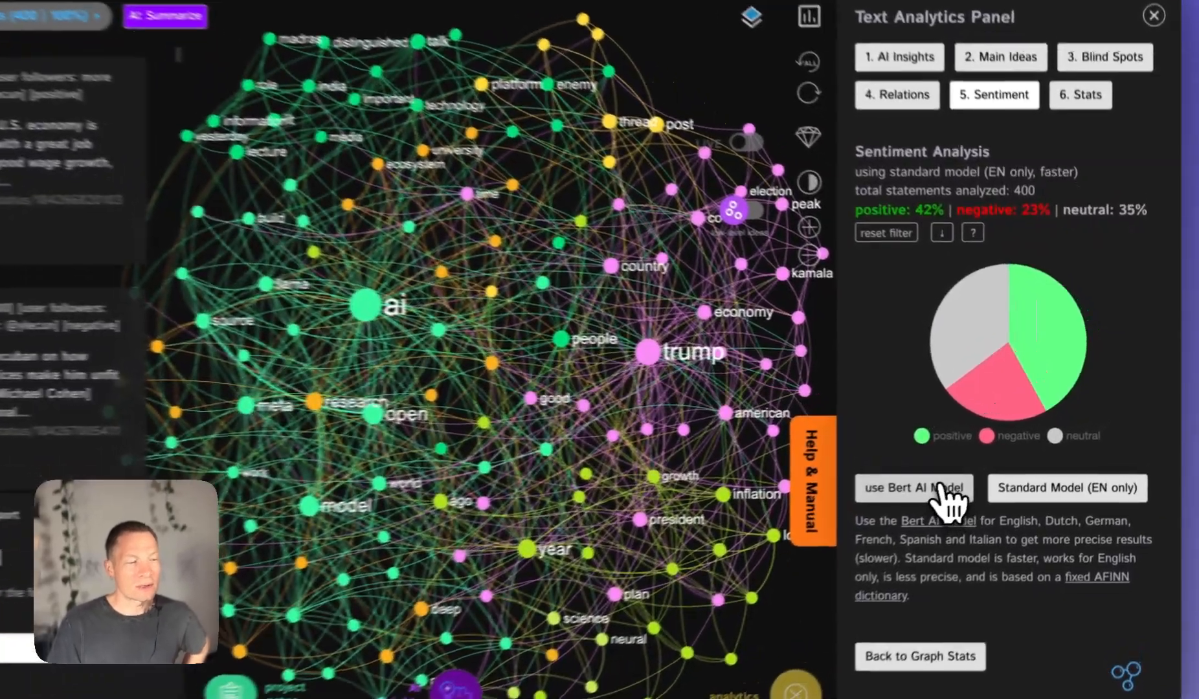
{"action": "left_click", "coordinate": [979, 471]}
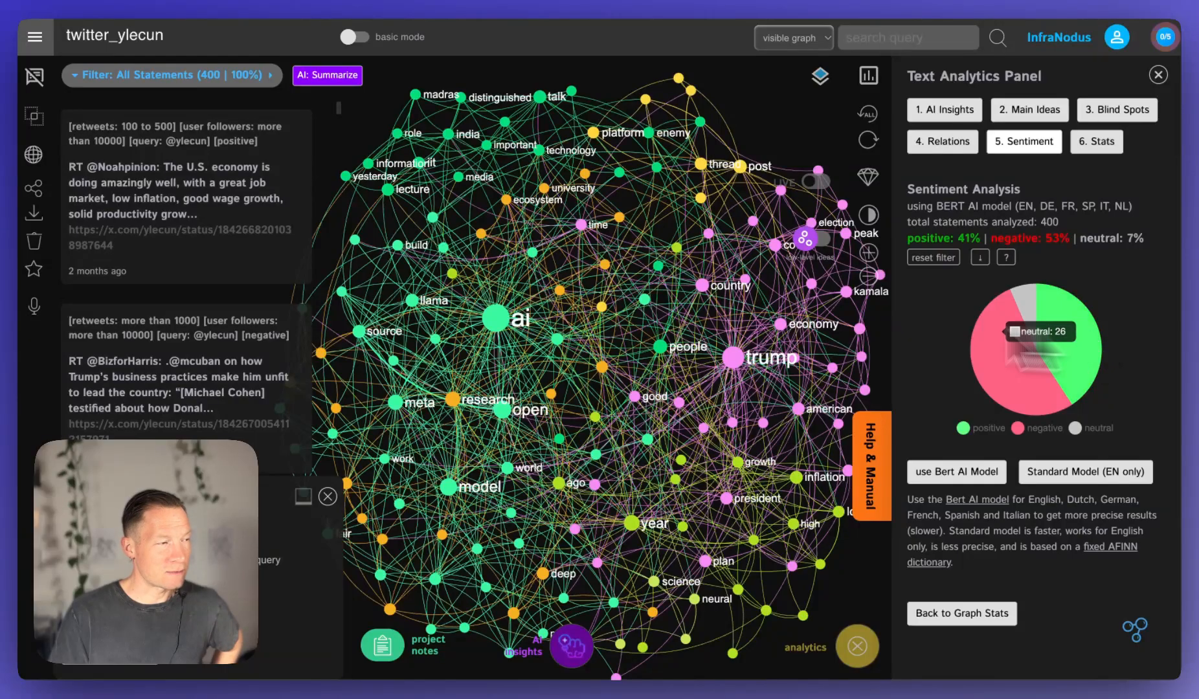
- Compare the graph filtered to negative statements with the one filtered to positive statements, clearing each sentiment filter
{"action": "left_click", "coordinate": [1029, 239]}
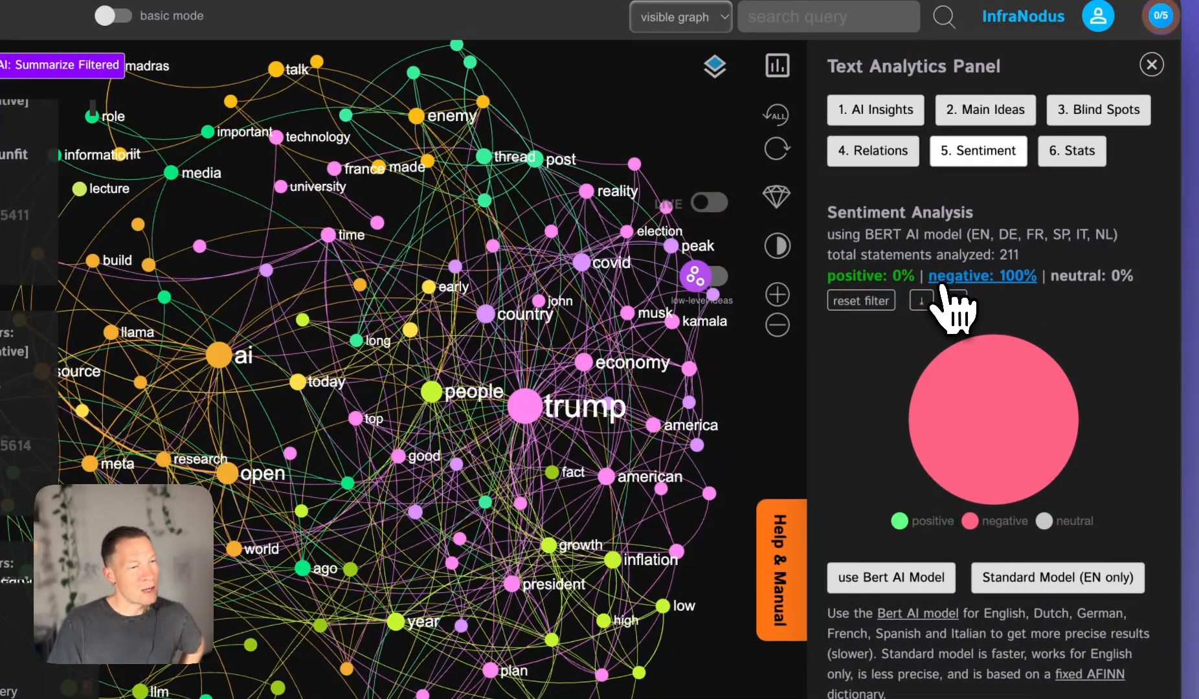
{"action": "left_click", "coordinate": [942, 284]}
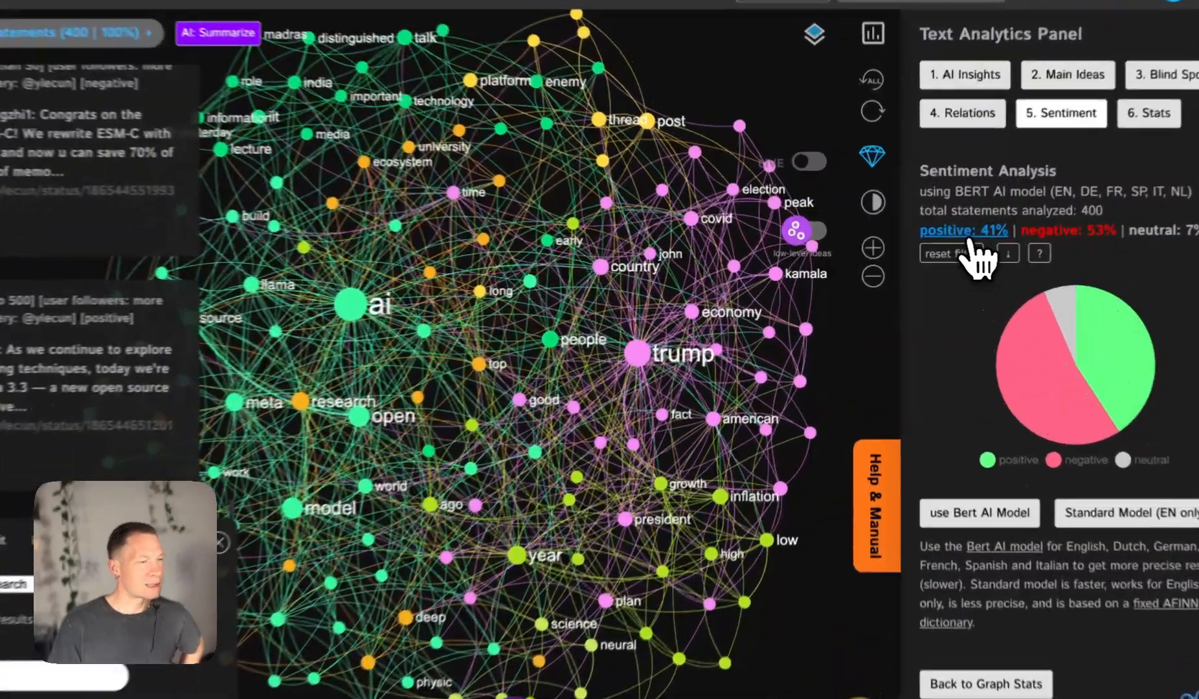
{"action": "left_click", "coordinate": [945, 239]}
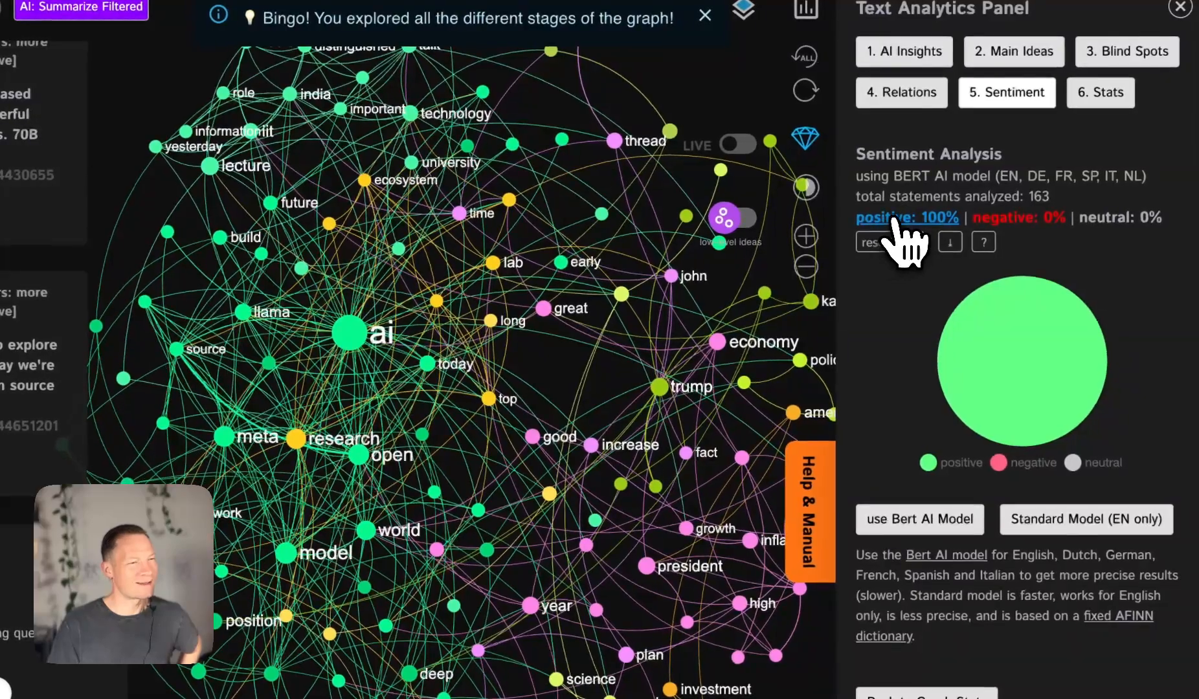
{"action": "left_click", "coordinate": [897, 220]}
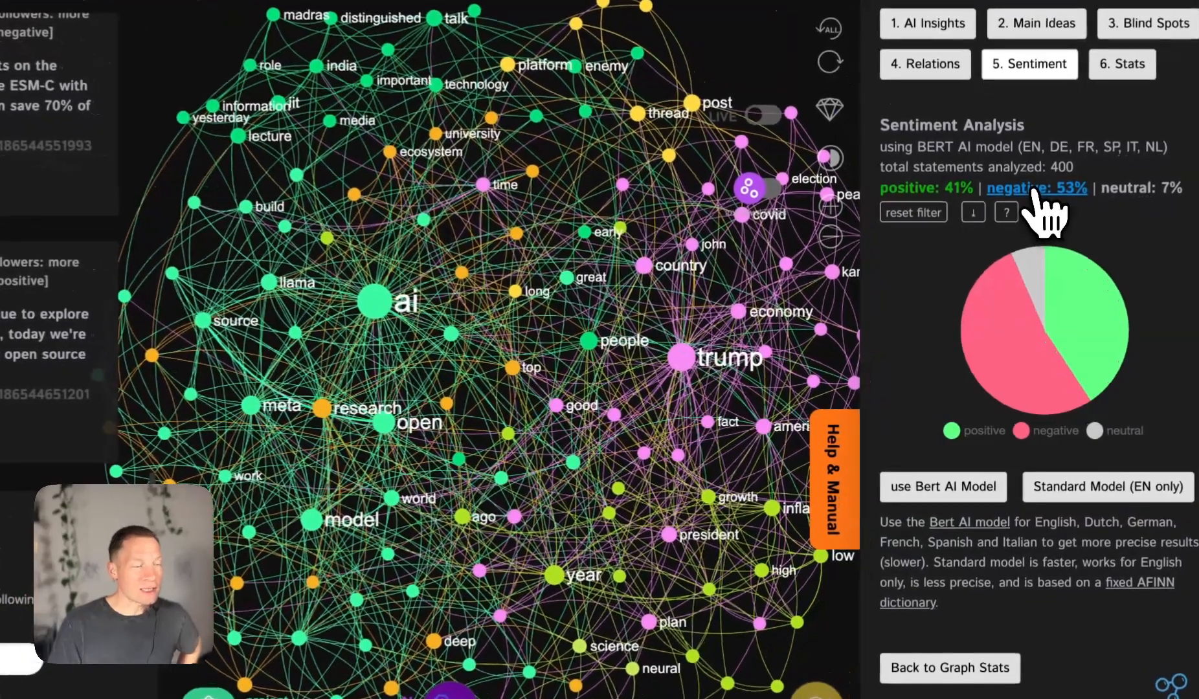
{"action": "left_click", "coordinate": [1030, 239]}
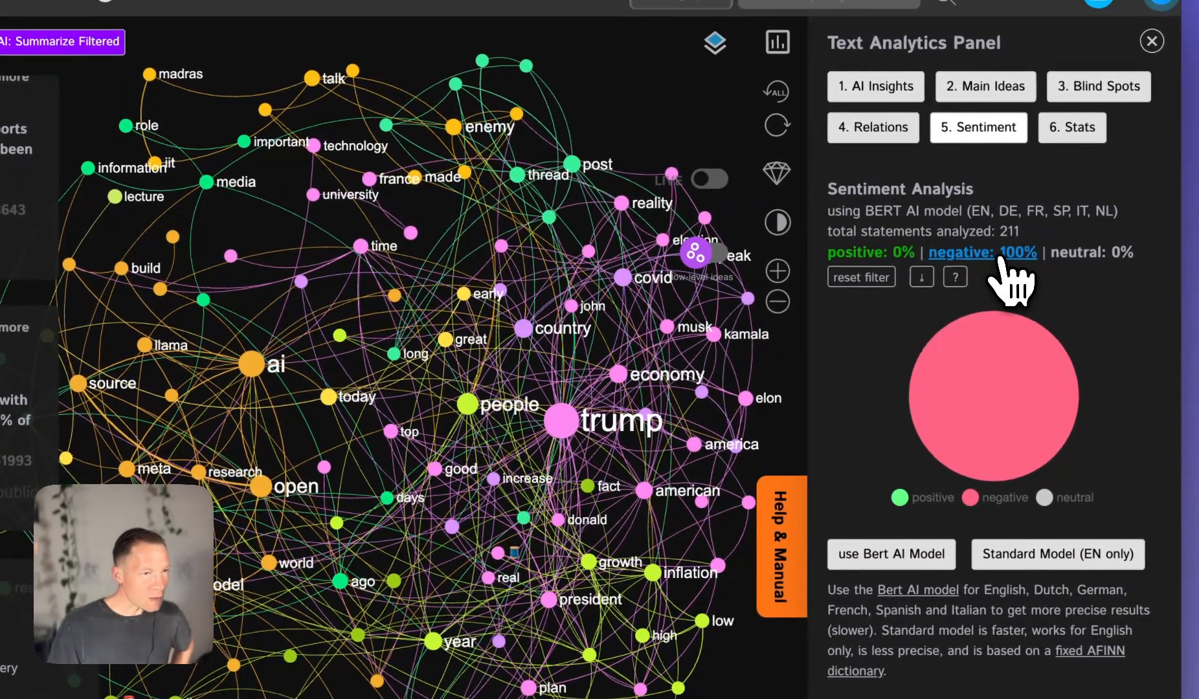
{"action": "left_click", "coordinate": [1082, 205]}
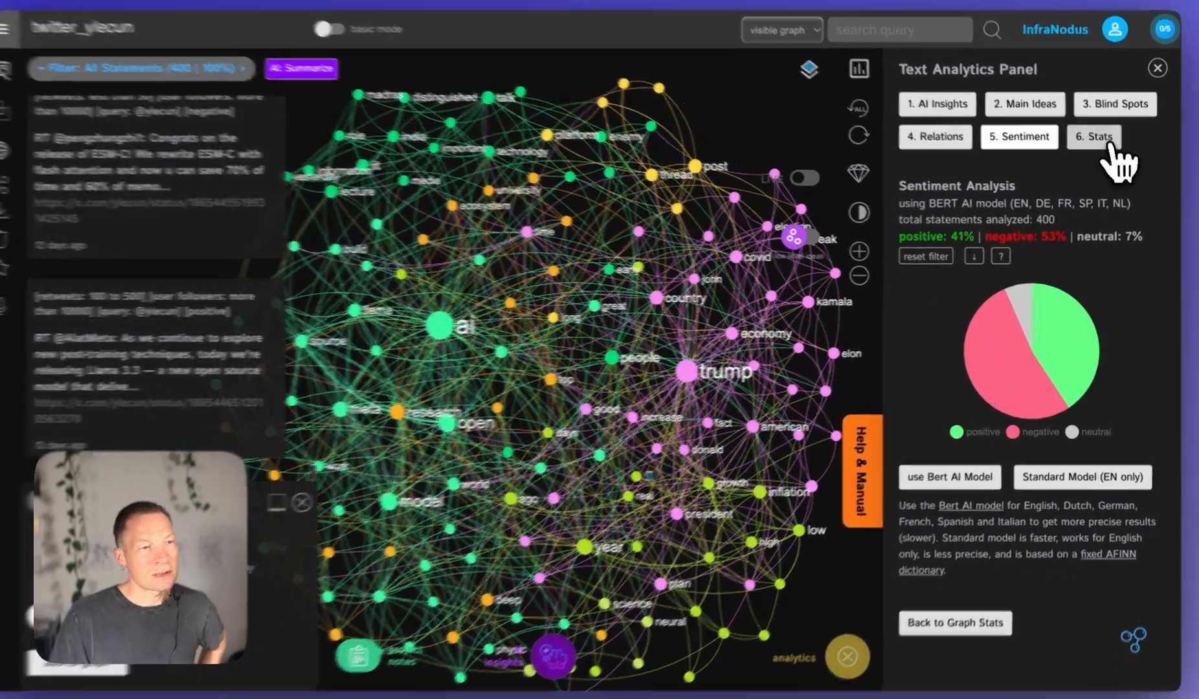
- Open the text statistics and look through the metric columns of the top lemmas table
{"action": "left_click", "coordinate": [1109, 146]}
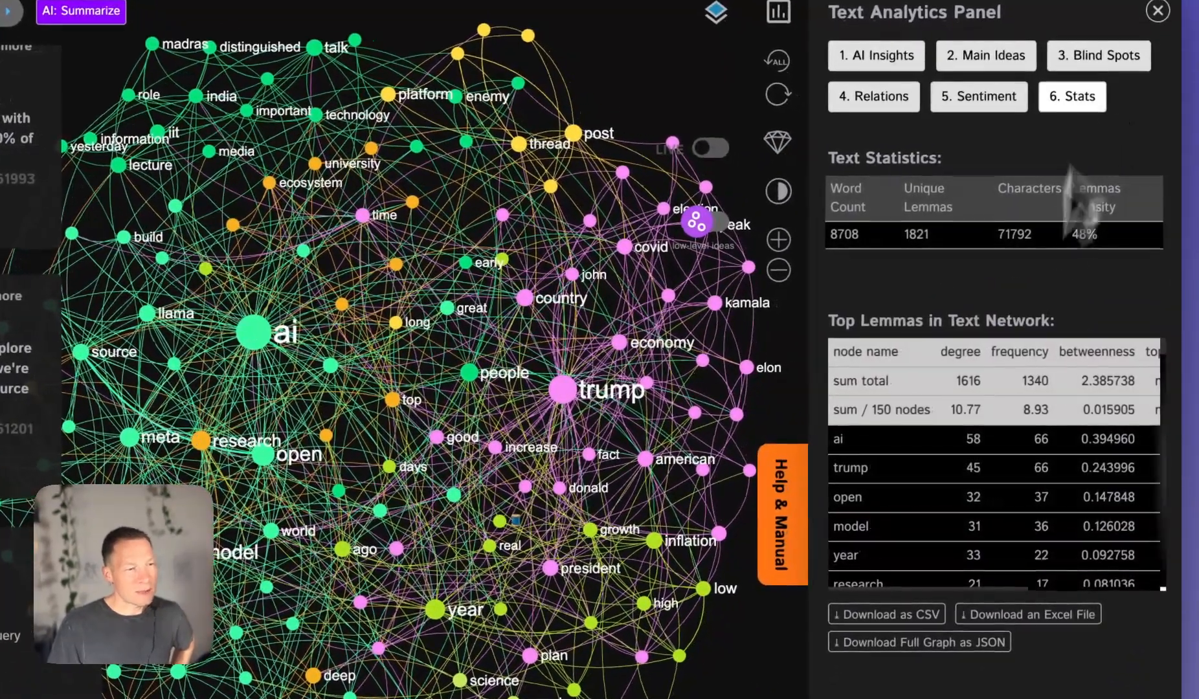
{"action": "scroll", "coordinate": [991, 447], "scroll_direction": "right", "scroll_amount": 5}
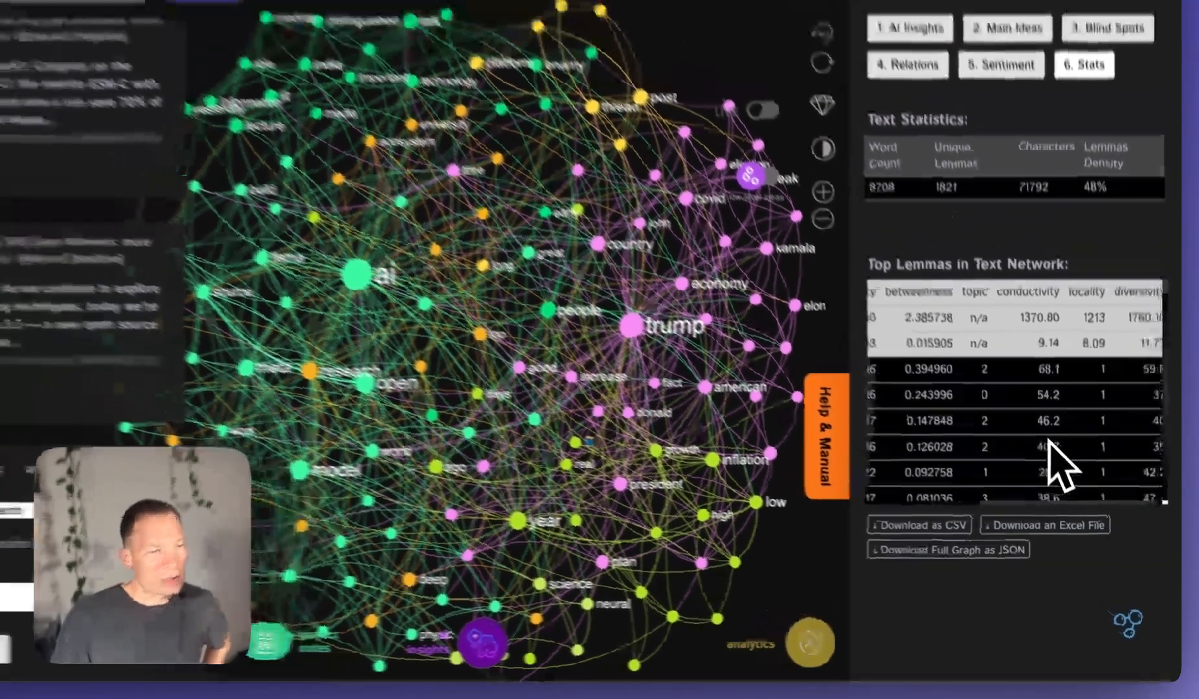
{"action": "scroll", "coordinate": [1065, 469], "scroll_direction": "left", "scroll_amount": 5}
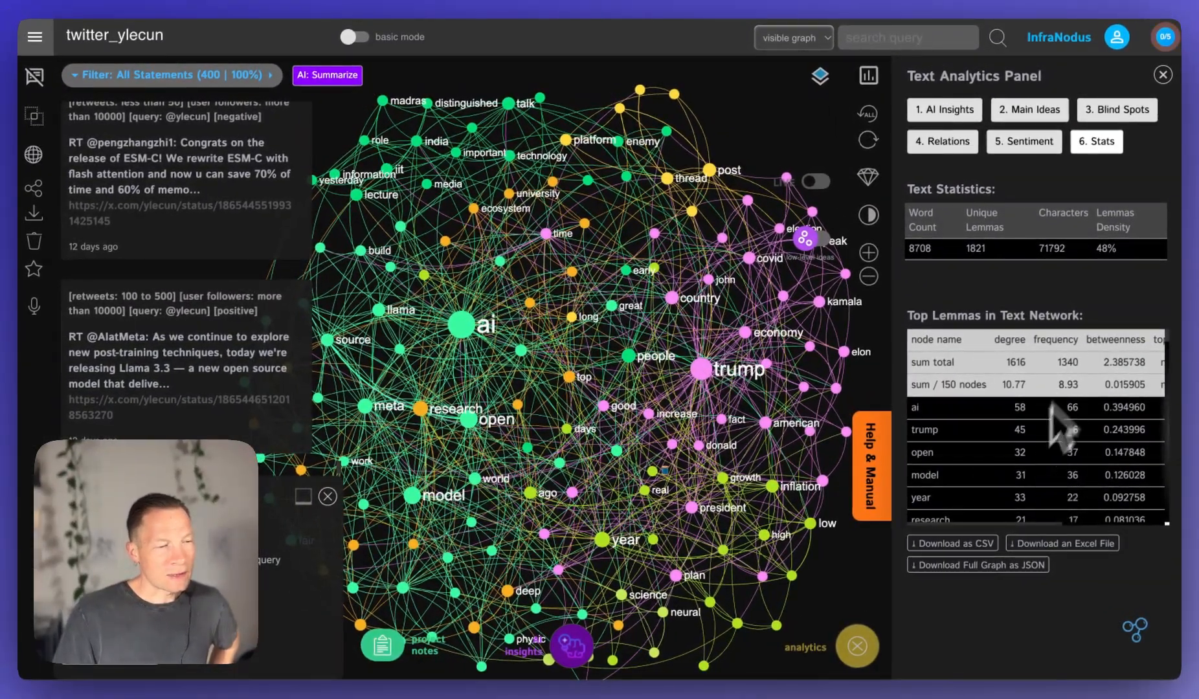
- Compare the degree, frequency and betweenness columns with conductivity, locality and diversivity in the top lemmas table
{"action": "scroll", "coordinate": [1075, 433], "scroll_direction": "right", "scroll_amount": 5}
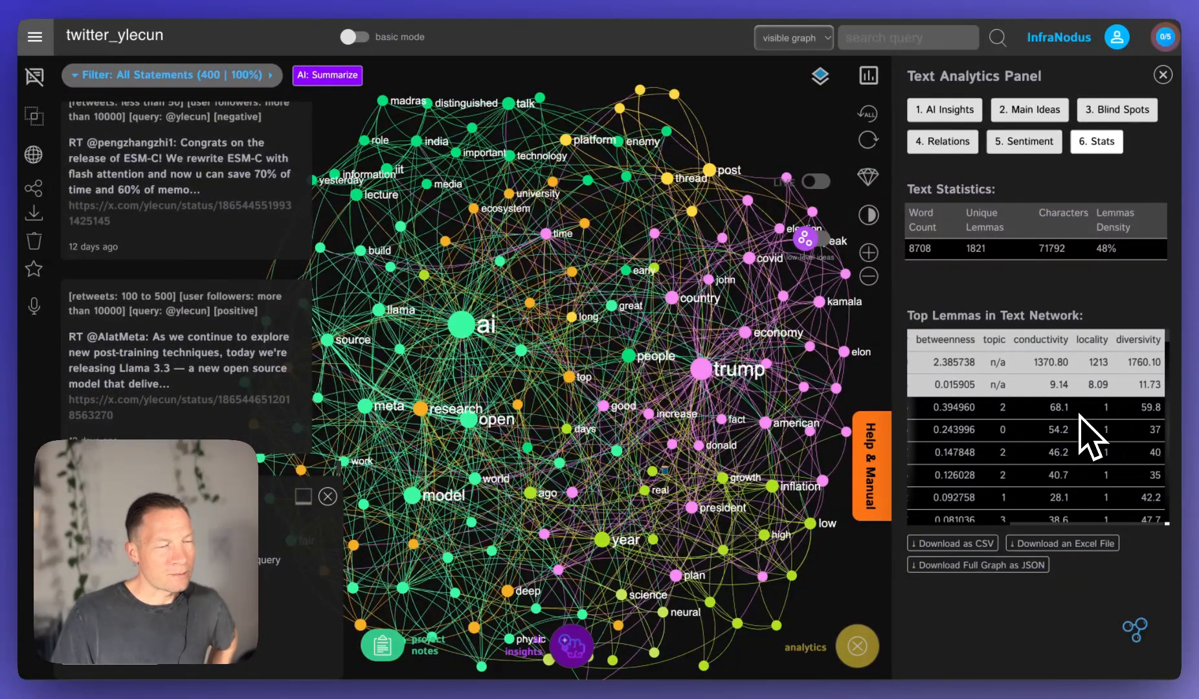
{"action": "scroll", "coordinate": [1080, 416], "scroll_direction": "left", "scroll_amount": 5}
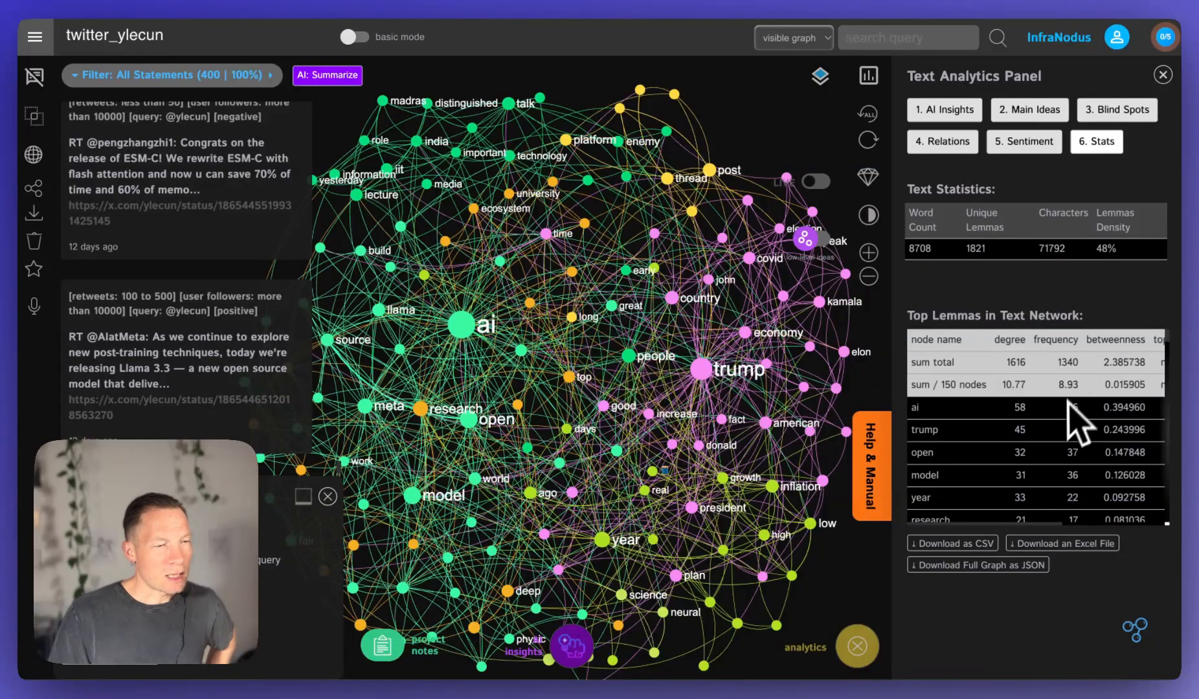
{"action": "scroll", "coordinate": [1069, 430], "scroll_direction": "right", "scroll_amount": 3}
{"action": "scroll", "coordinate": [1049, 466], "scroll_direction": "left", "scroll_amount": 3}
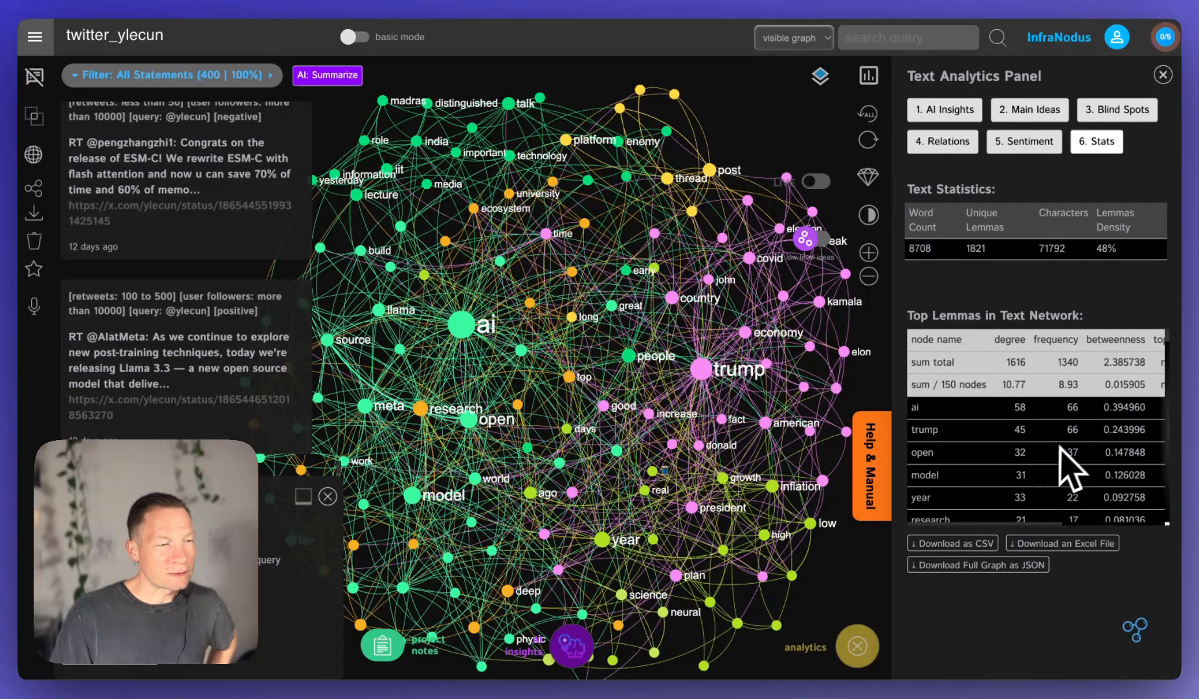
{"action": "scroll", "coordinate": [1097, 415], "scroll_direction": "right", "scroll_amount": 2}
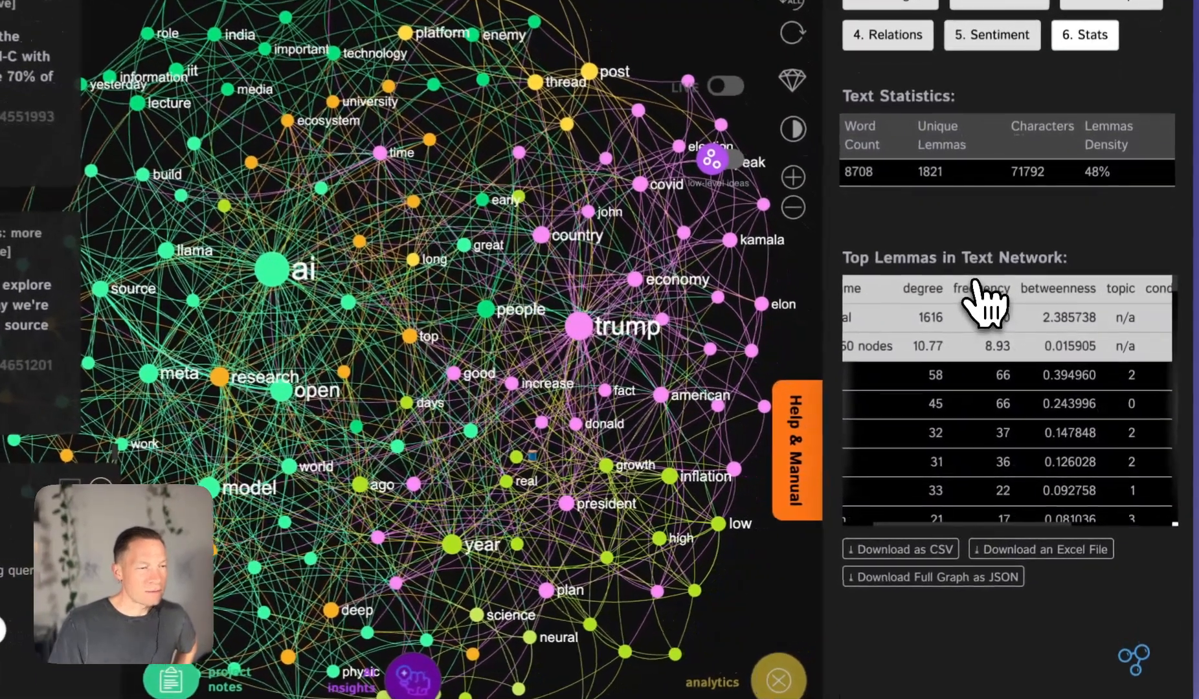
- Sort the top lemmas table by betweenness and by degree, each from highest to lowest
{"action": "left_click", "coordinate": [1051, 291]}
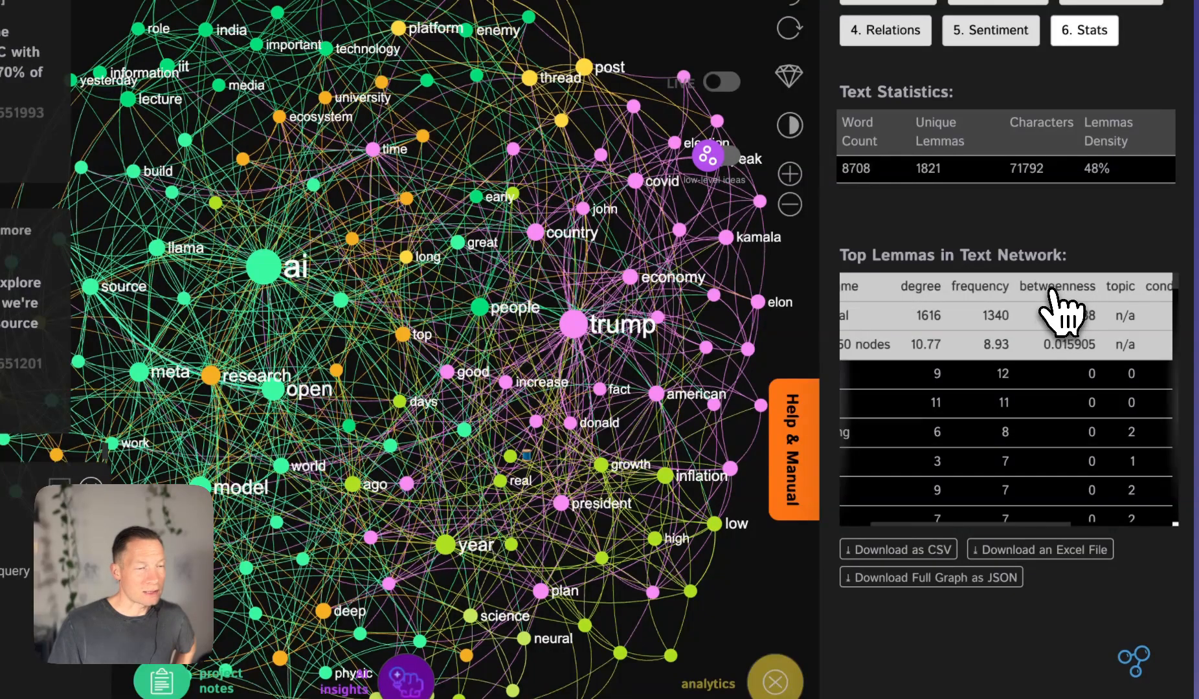
{"action": "left_click", "coordinate": [1052, 291]}
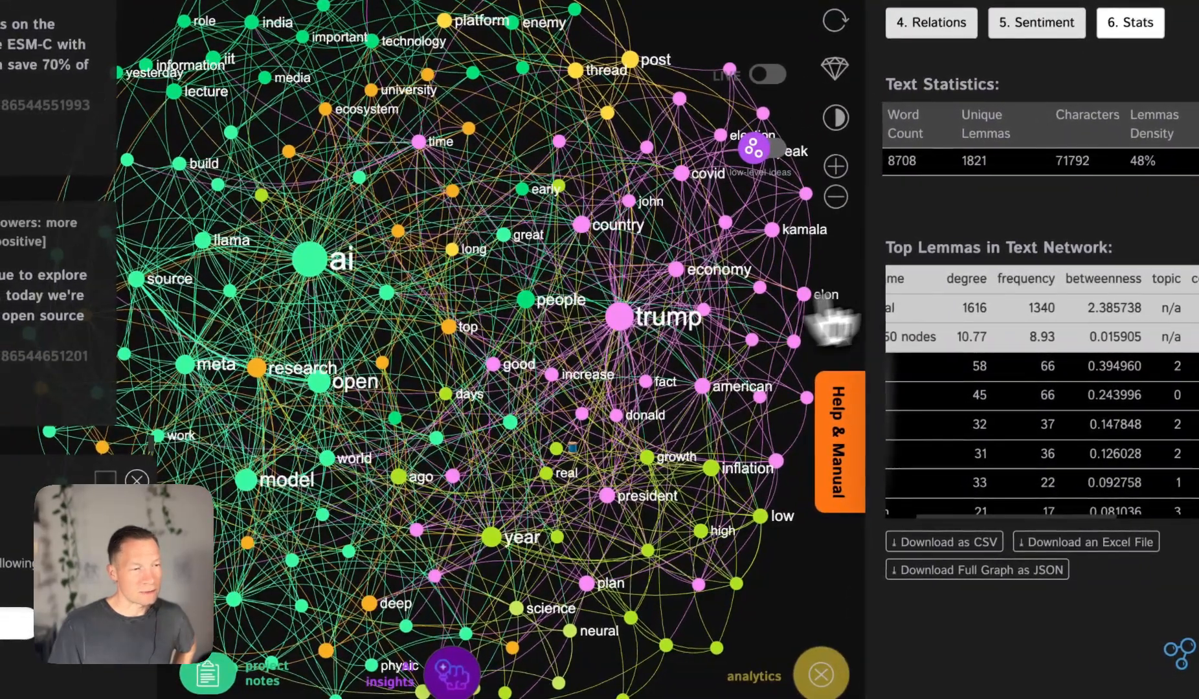
{"action": "left_click", "coordinate": [966, 279]}
{"action": "left_click", "coordinate": [966, 278]}
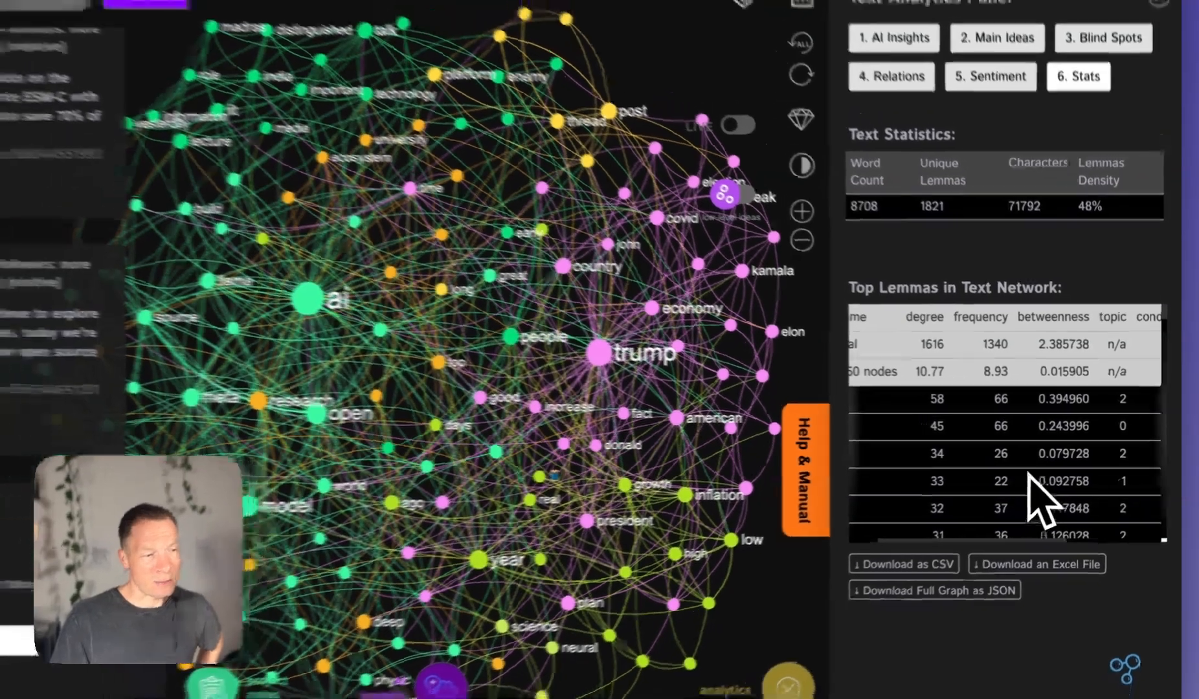
- Rank the top lemmas by diversivity and look through the node names of the highest-ranked entries
{"action": "scroll", "coordinate": [1088, 460], "scroll_direction": "right", "scroll_amount": 5}
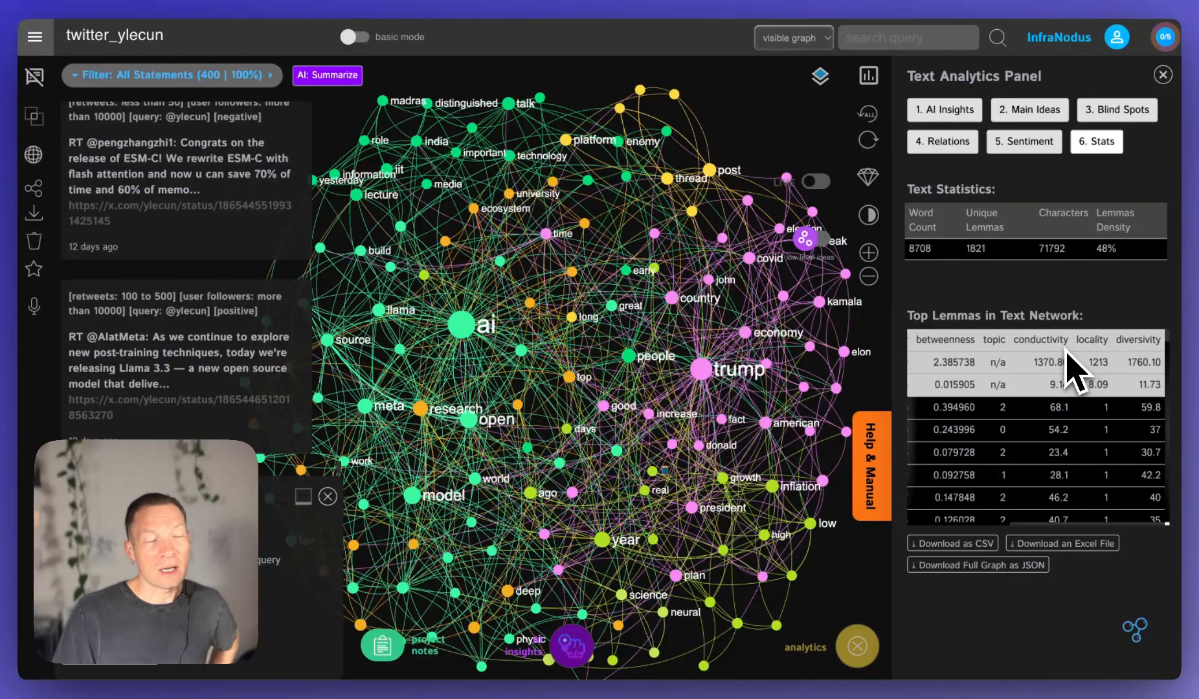
{"action": "scroll", "coordinate": [1036, 395], "scroll_direction": "left", "scroll_amount": 5}
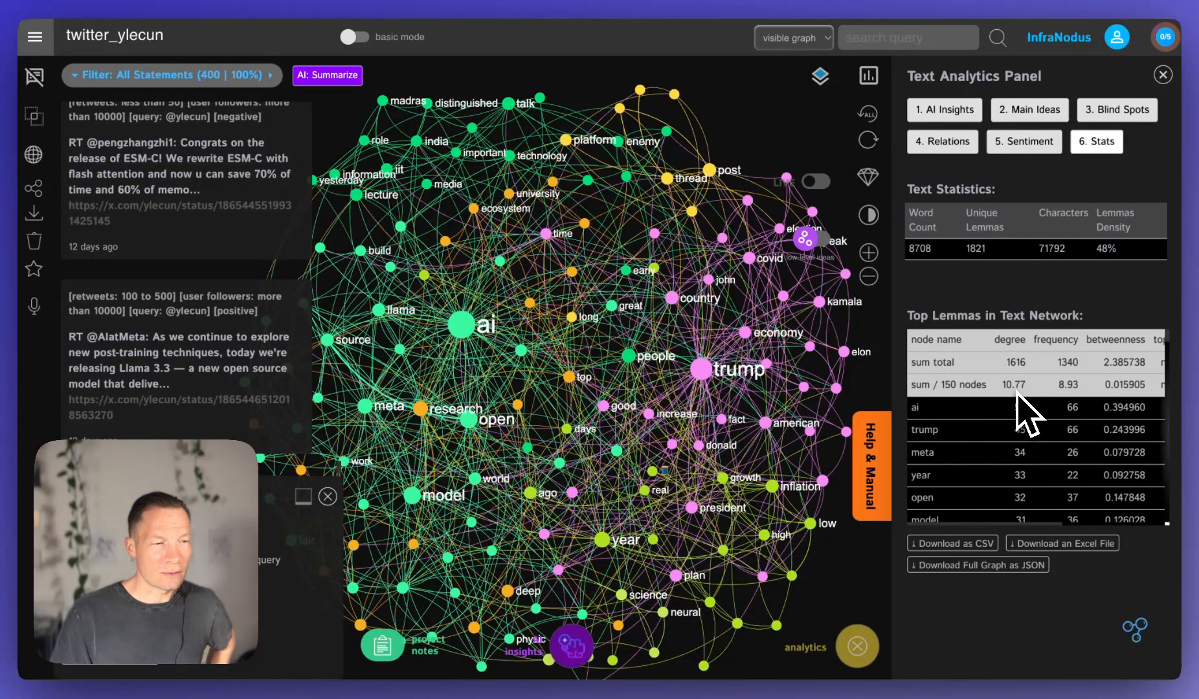
{"action": "scroll", "coordinate": [1069, 374], "scroll_direction": "right", "scroll_amount": 5}
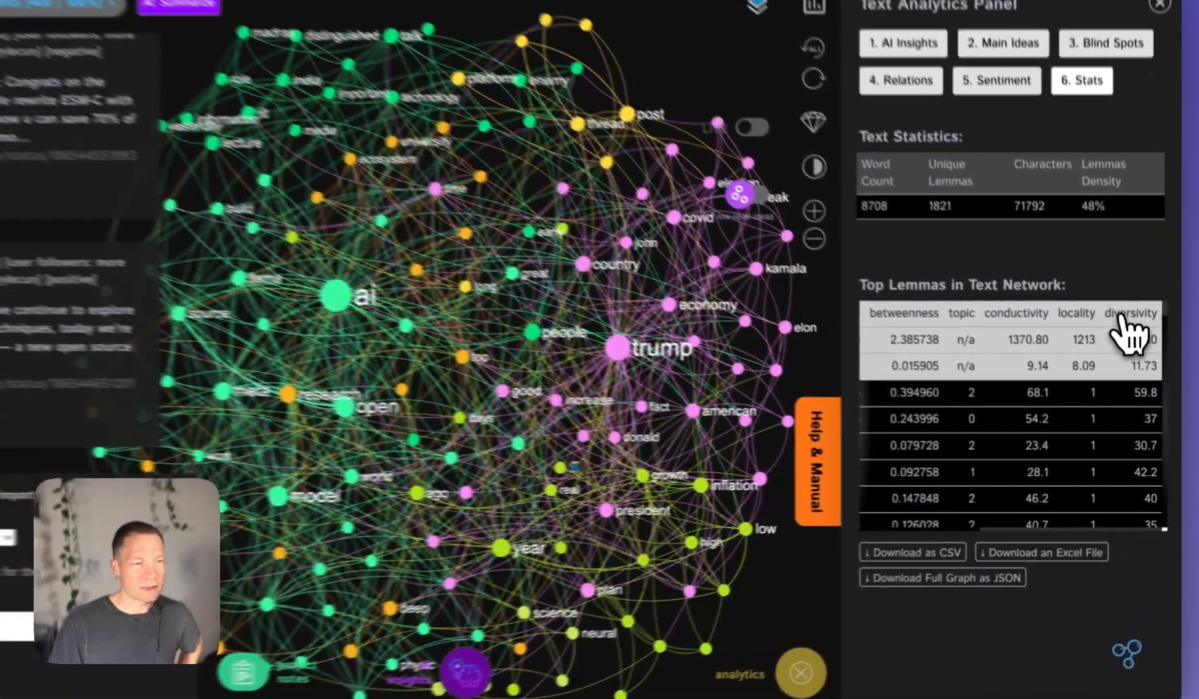
{"action": "left_click", "coordinate": [1137, 339]}
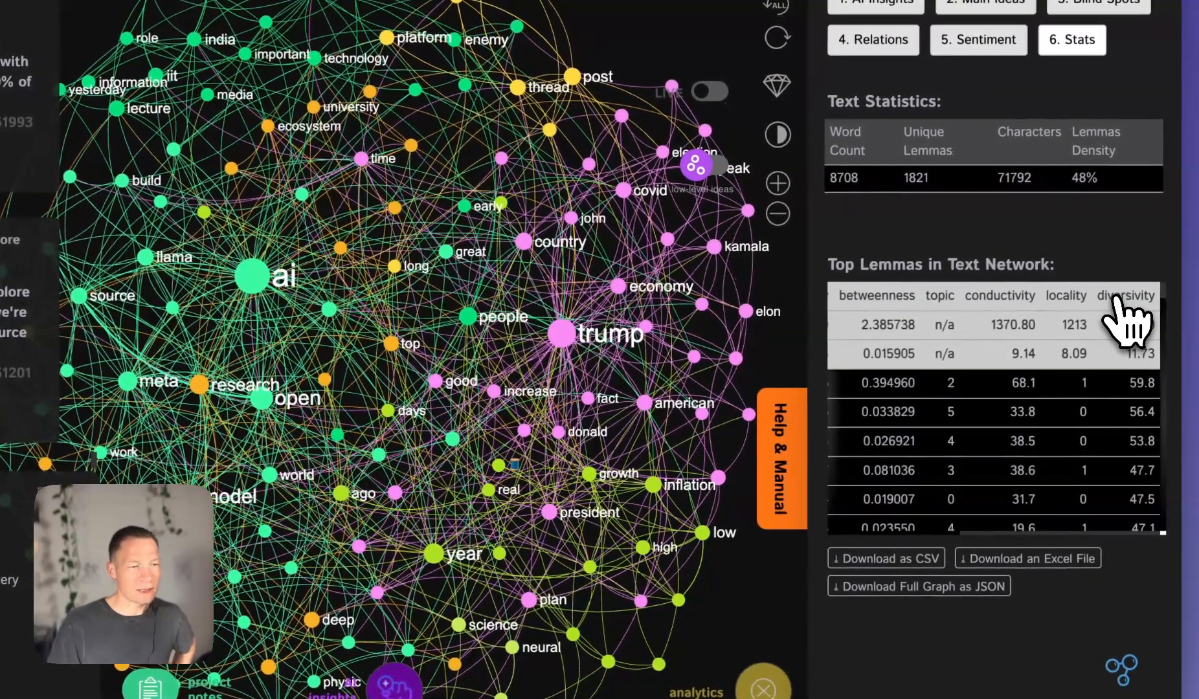
{"action": "scroll", "coordinate": [1062, 454], "scroll_direction": "left", "scroll_amount": 5}
{"action": "scroll", "coordinate": [971, 486], "scroll_direction": "down", "scroll_amount": 3}
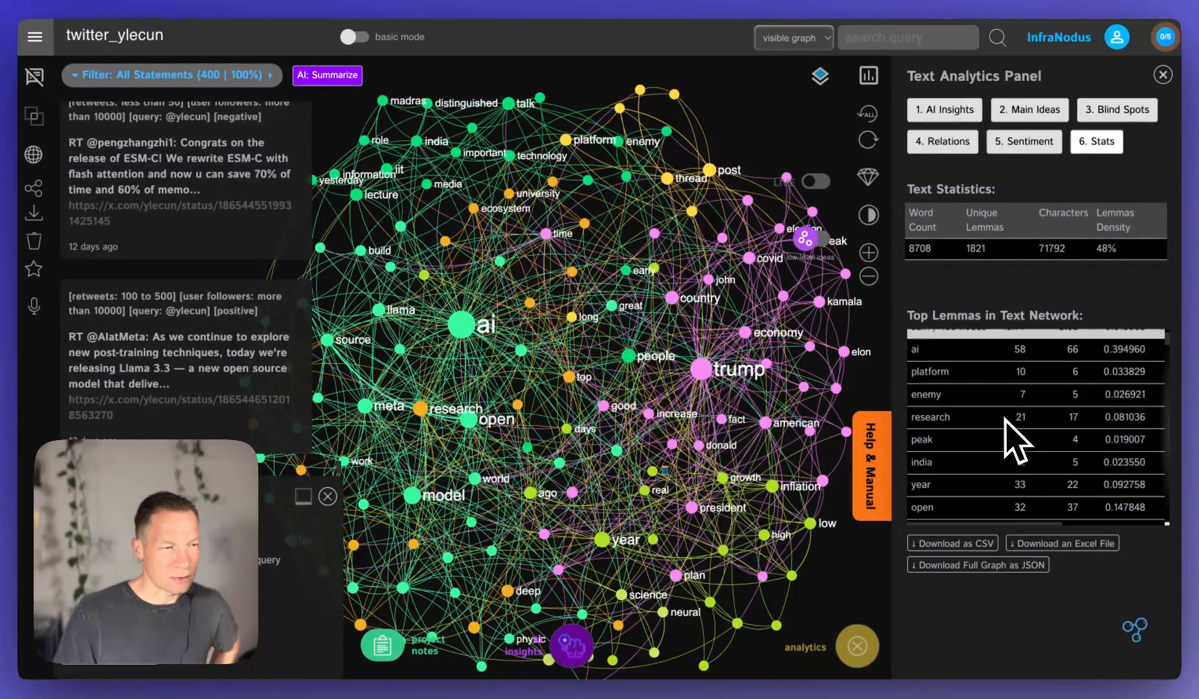
{"action": "scroll", "coordinate": [1001, 453], "scroll_direction": "up", "scroll_amount": 2}
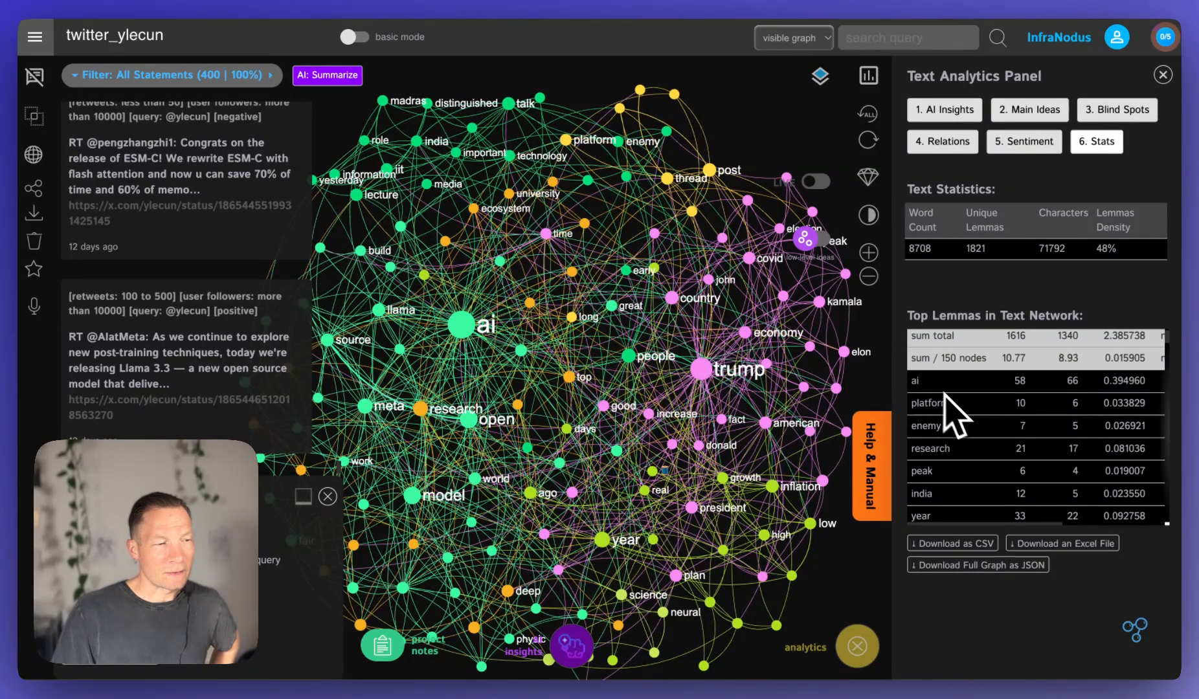
- Check the conceptual gateways among the blind spots and return to the top lemmas statistics
{"action": "left_click", "coordinate": [1112, 110]}
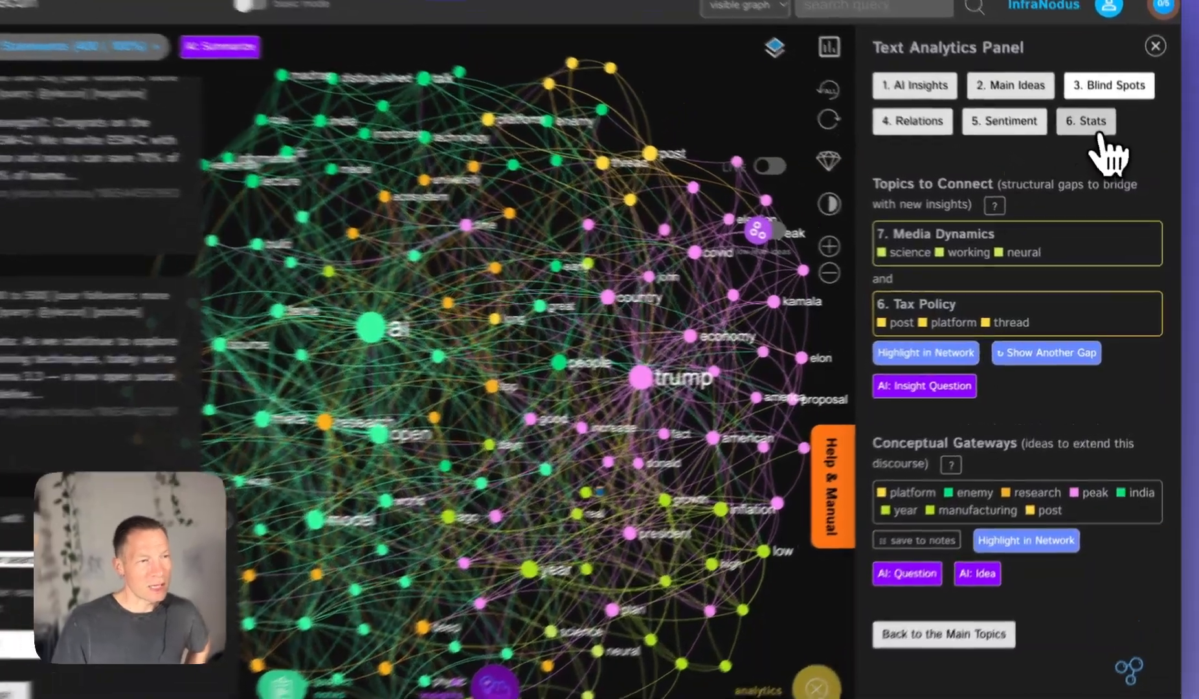
{"action": "left_click", "coordinate": [1098, 143]}
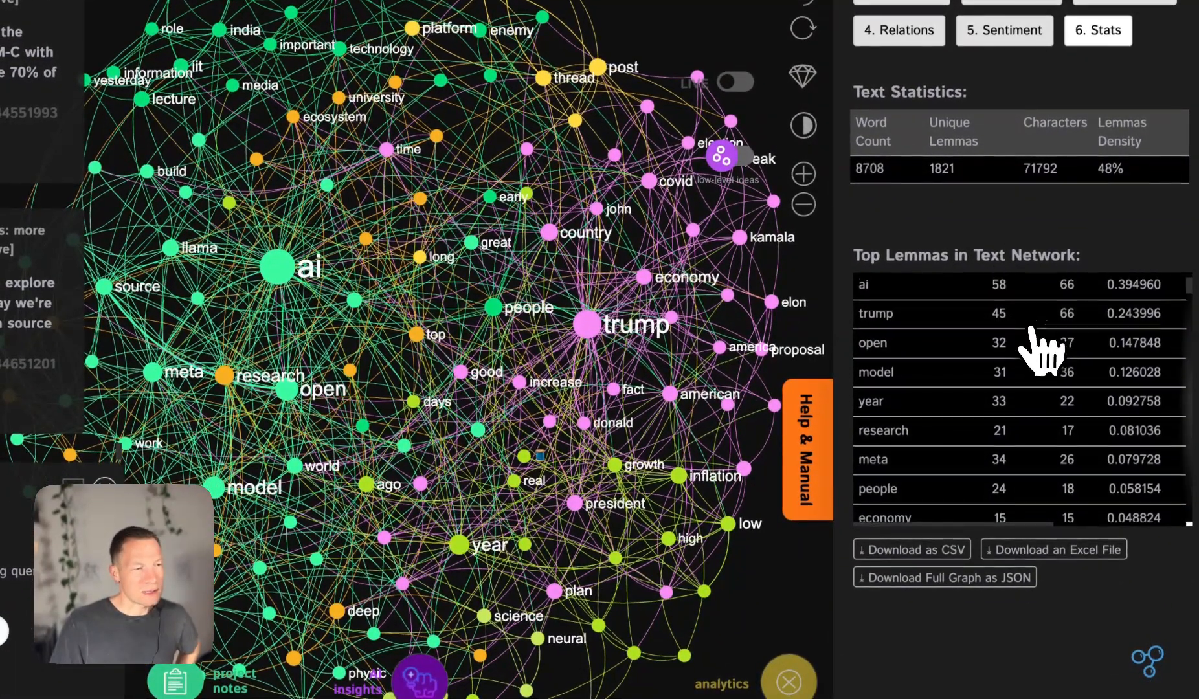
{"action": "scroll", "coordinate": [1029, 350], "scroll_direction": "up", "scroll_amount": 2}
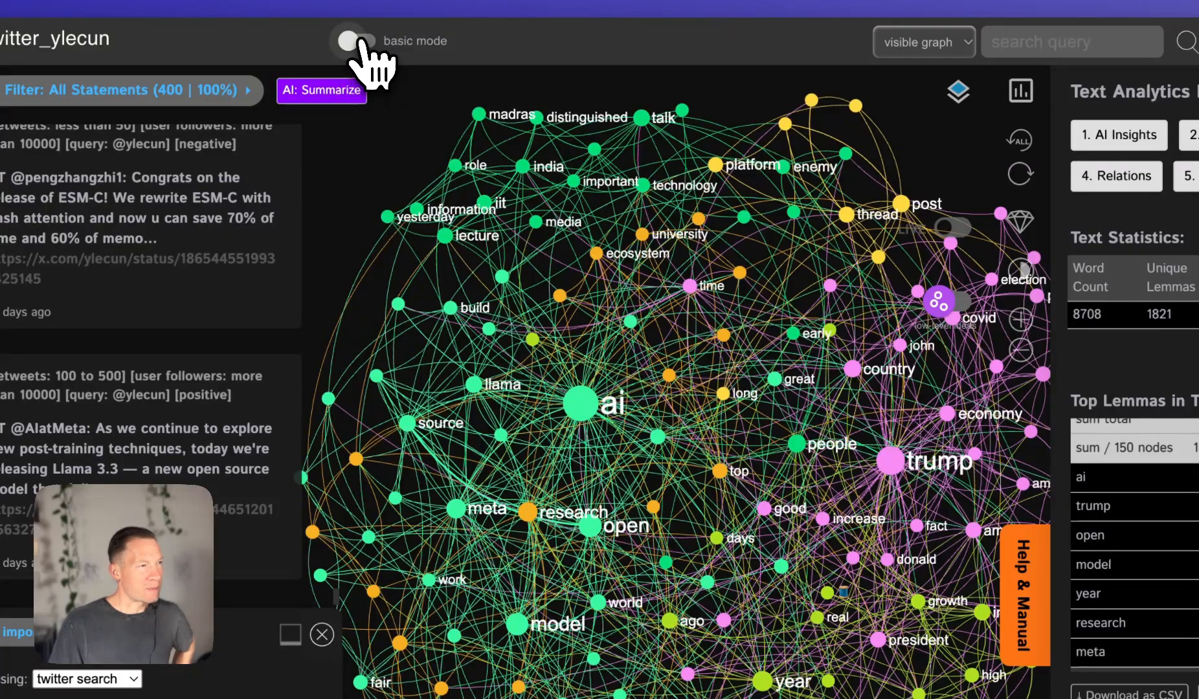
- Switch to advanced mode and open the trends analysis with emerging keywords and topic evolution
{"action": "left_click", "coordinate": [356, 41]}
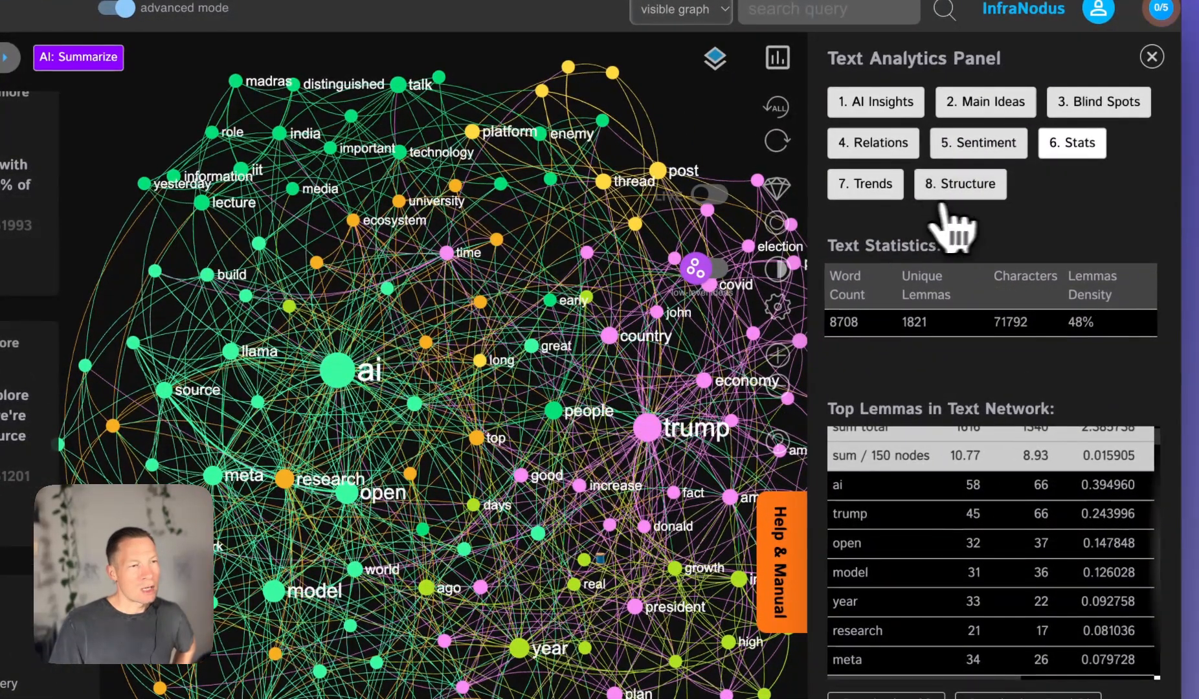
{"action": "left_click", "coordinate": [881, 188]}
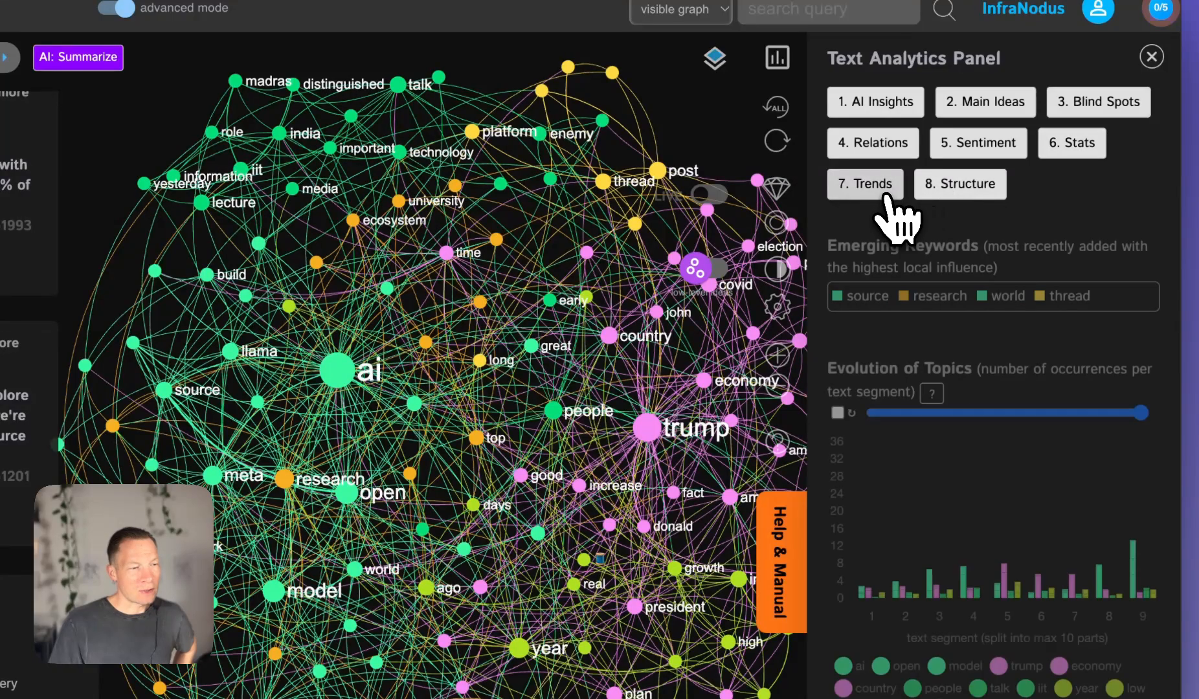
- Replay the graph's growth along the topic evolution timeline, restore the full graph and examine the occurrence chart
{"action": "left_click_drag", "start_coordinate": [1140, 413], "coordinate": [1106, 414]}
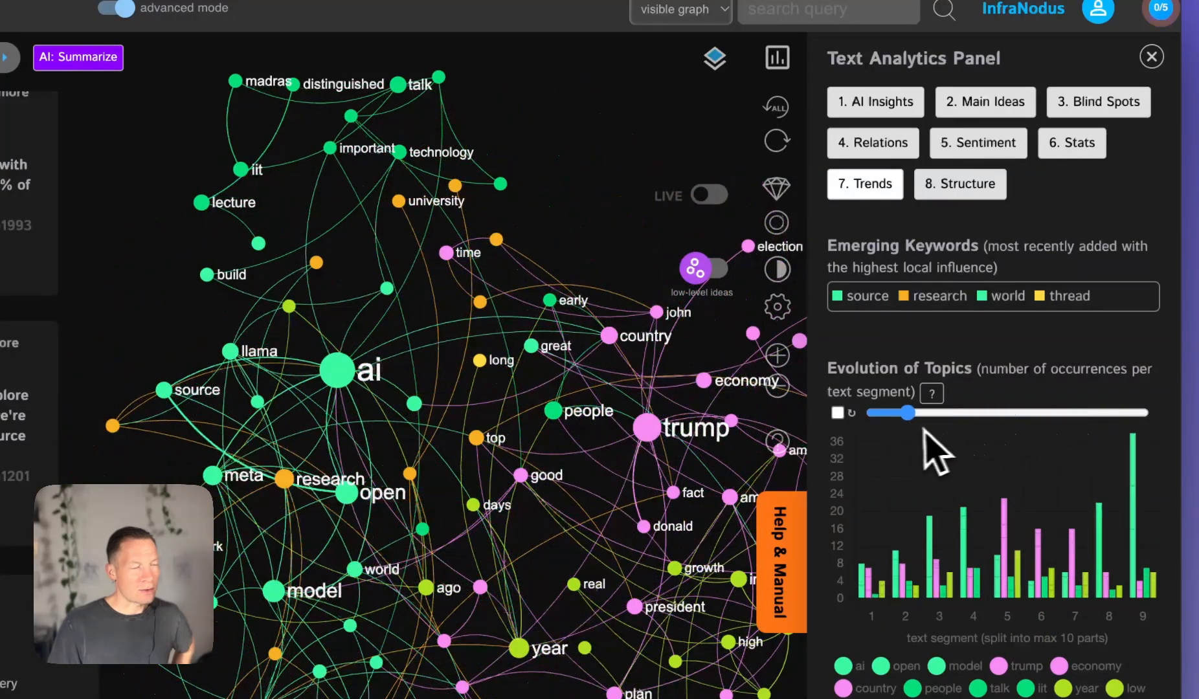
{"action": "left_click_drag", "start_coordinate": [925, 428], "coordinate": [1008, 418]}
{"action": "left_click_drag", "start_coordinate": [1136, 412], "coordinate": [906, 414]}
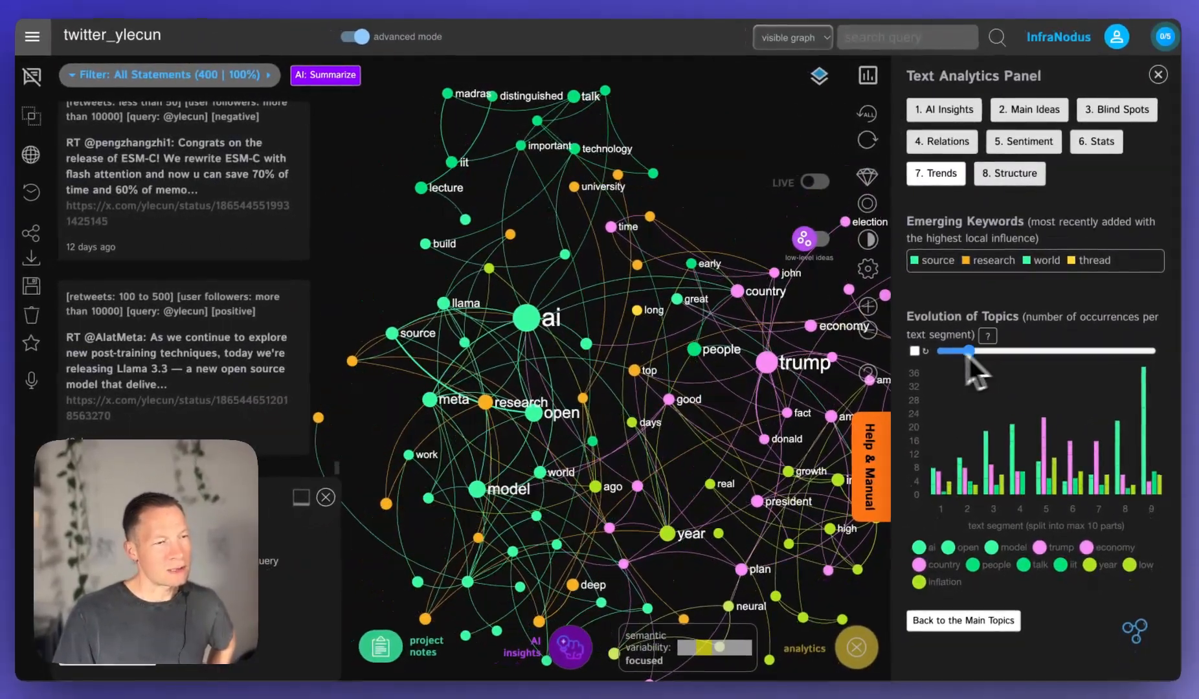
{"action": "left_click_drag", "start_coordinate": [968, 356], "coordinate": [999, 350]}
{"action": "left_click_drag", "start_coordinate": [1142, 340], "coordinate": [1063, 344]}
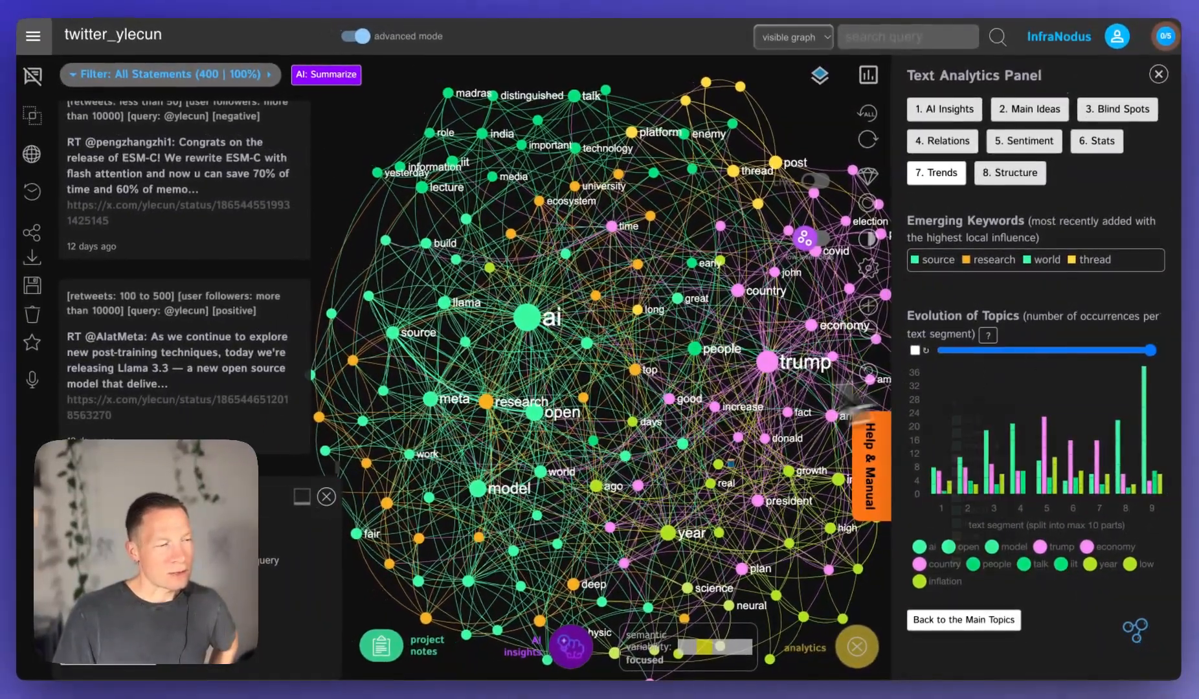
{"action": "left_click_drag", "start_coordinate": [1150, 350], "coordinate": [1002, 361]}
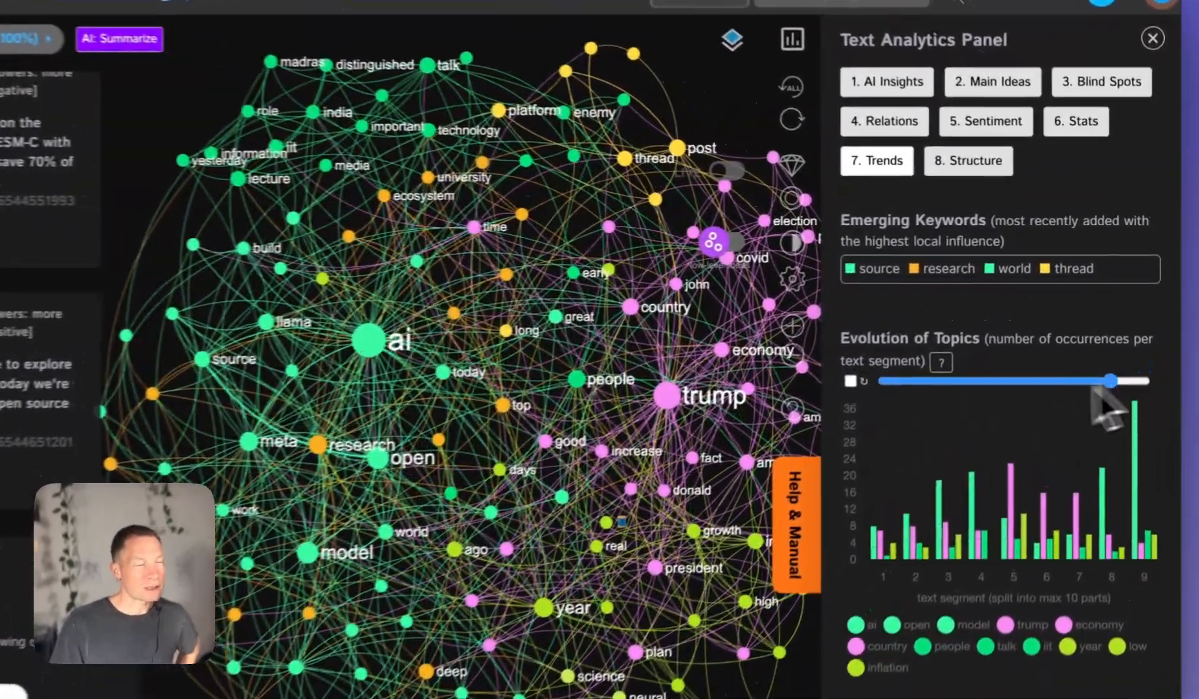
{"action": "left_click_drag", "start_coordinate": [949, 399], "coordinate": [1197, 409]}
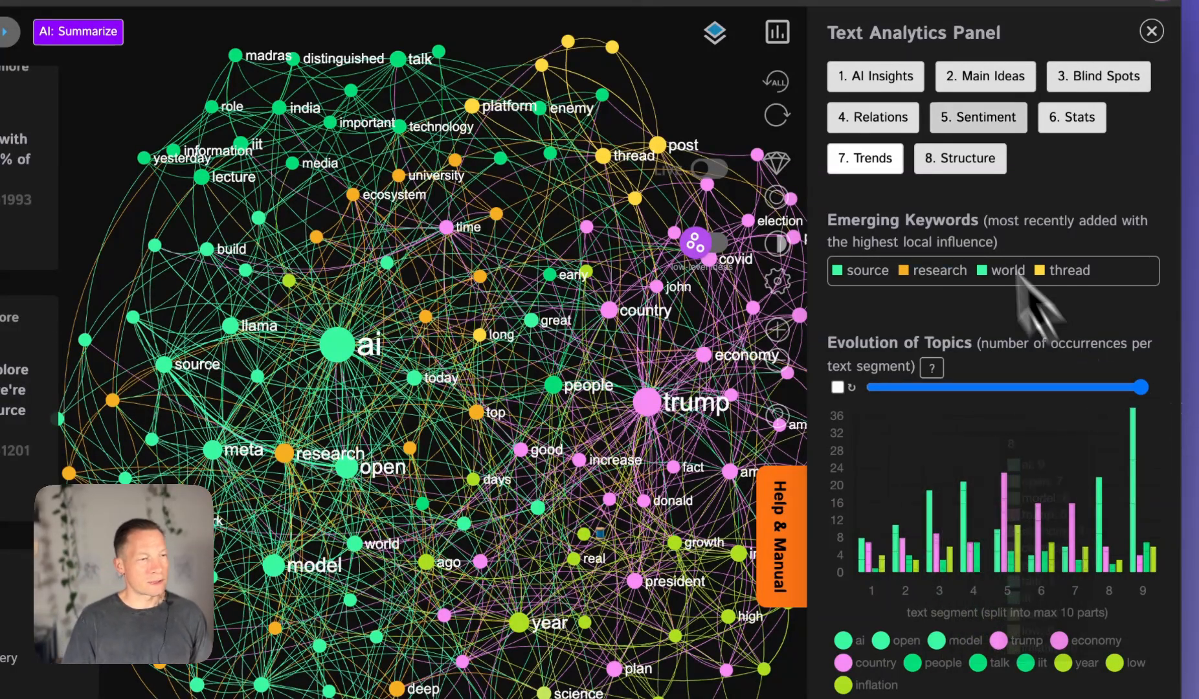
{"action": "mouse_move", "coordinate": [860, 489]}
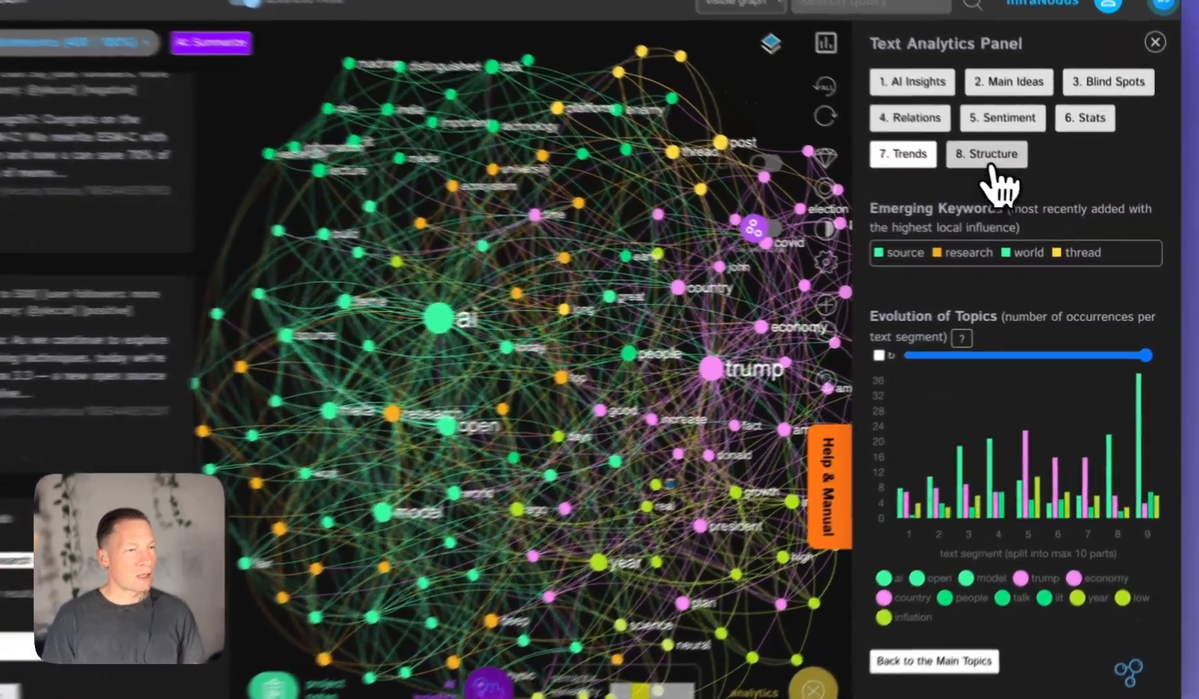
- Open the discourse structure analysis and review its insights, narrative influence propagation and degree distribution sections
{"action": "left_click", "coordinate": [1009, 173]}
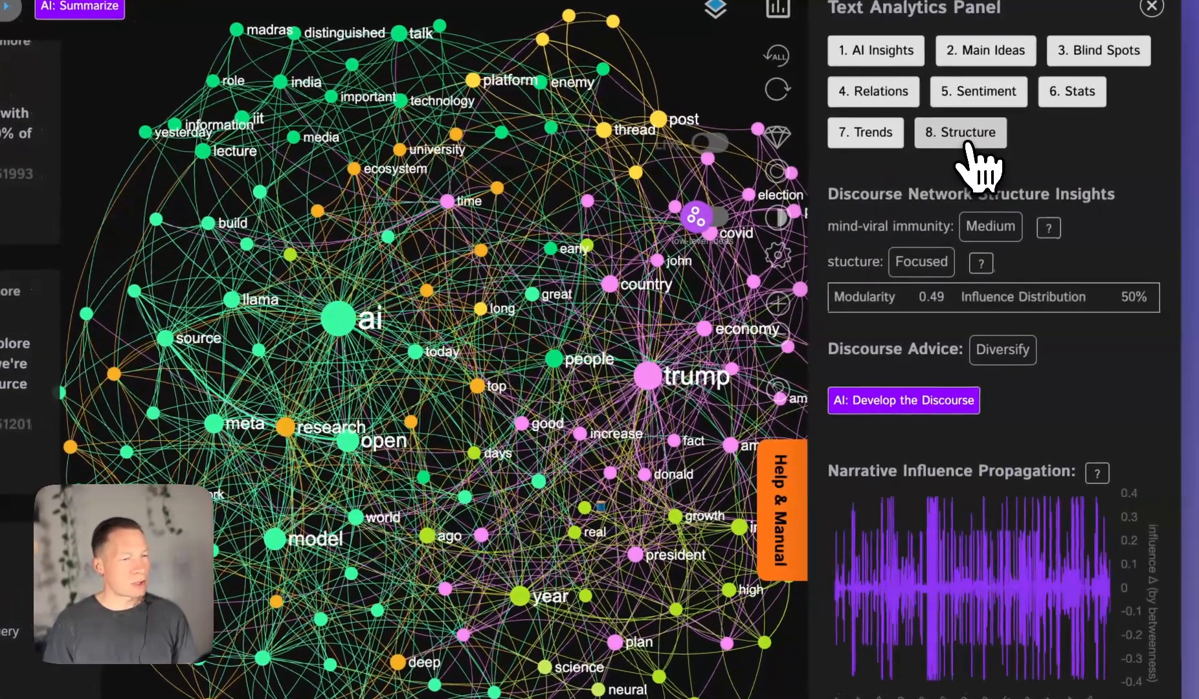
{"action": "scroll", "coordinate": [971, 547], "scroll_direction": "down", "scroll_amount": 3}
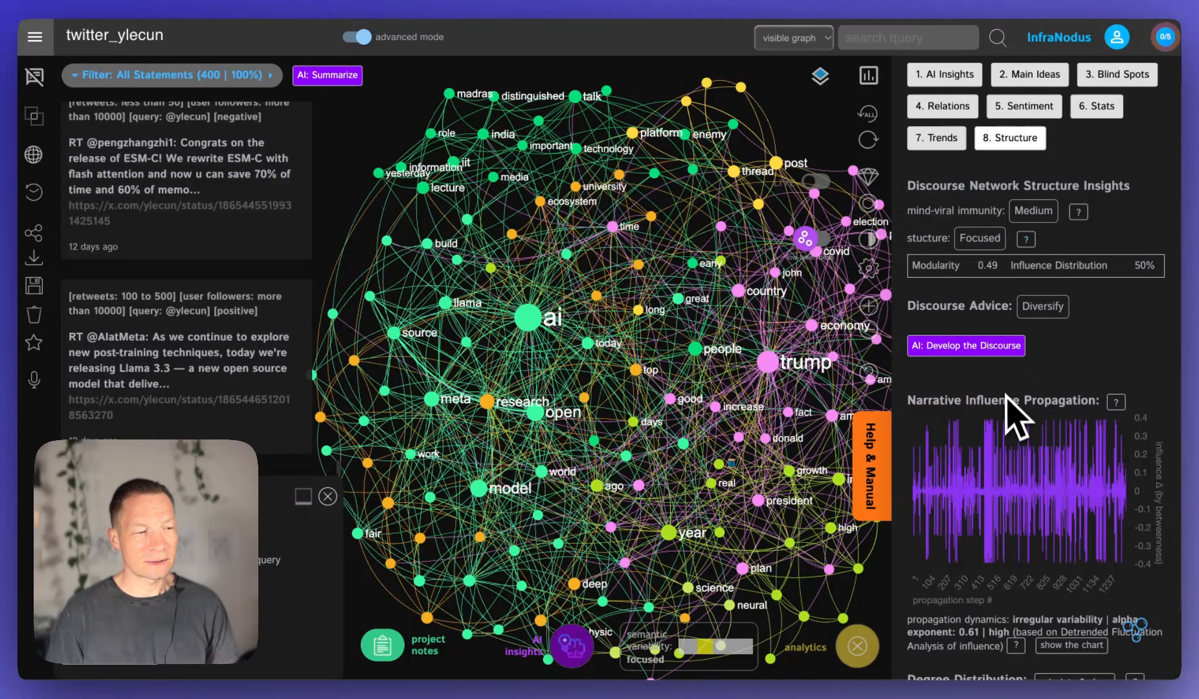
{"action": "scroll", "coordinate": [1008, 508], "scroll_direction": "down", "scroll_amount": 1}
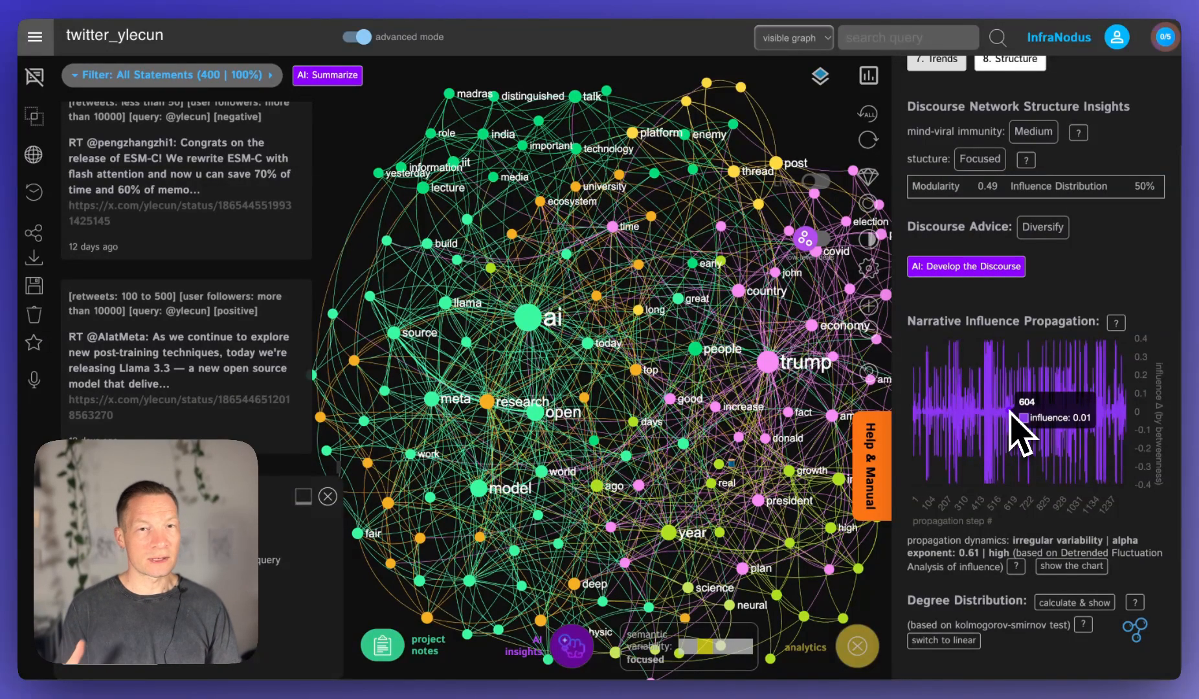
{"action": "scroll", "coordinate": [1042, 544], "scroll_direction": "down", "scroll_amount": 1}
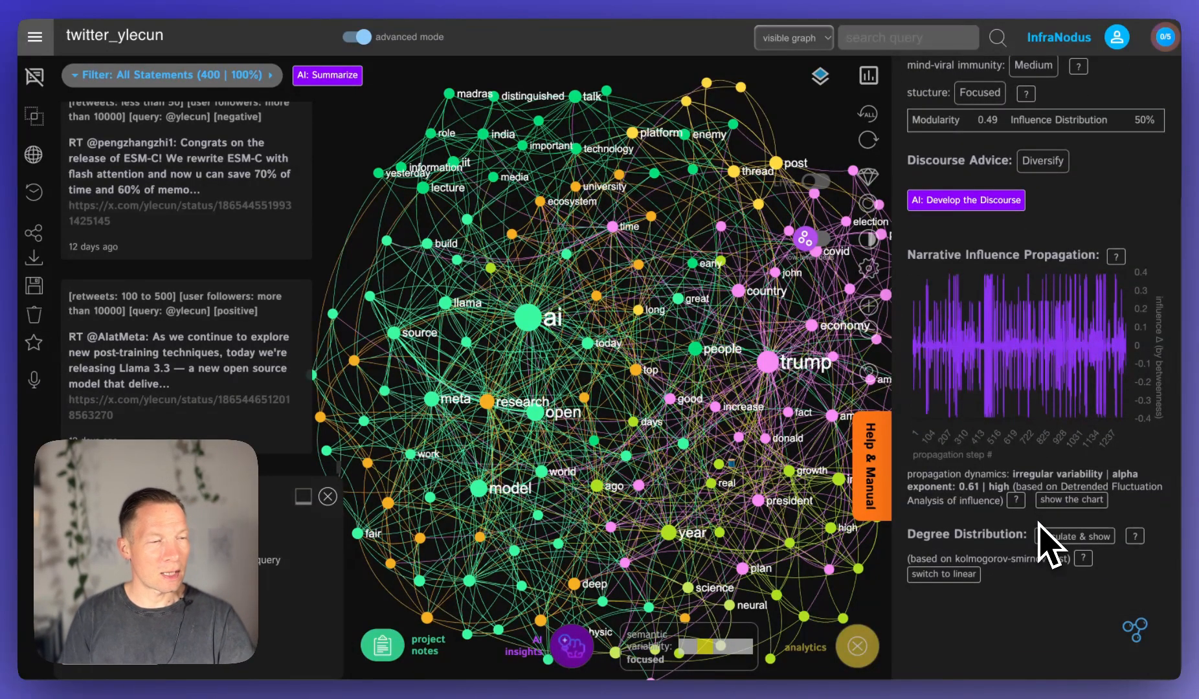
{"action": "scroll", "coordinate": [1043, 415], "scroll_direction": "up", "scroll_amount": 3}
- Read the explanations of the mind-viral immunity and structure ratings in the discourse network insights
{"action": "mouse_move", "coordinate": [1035, 270]}
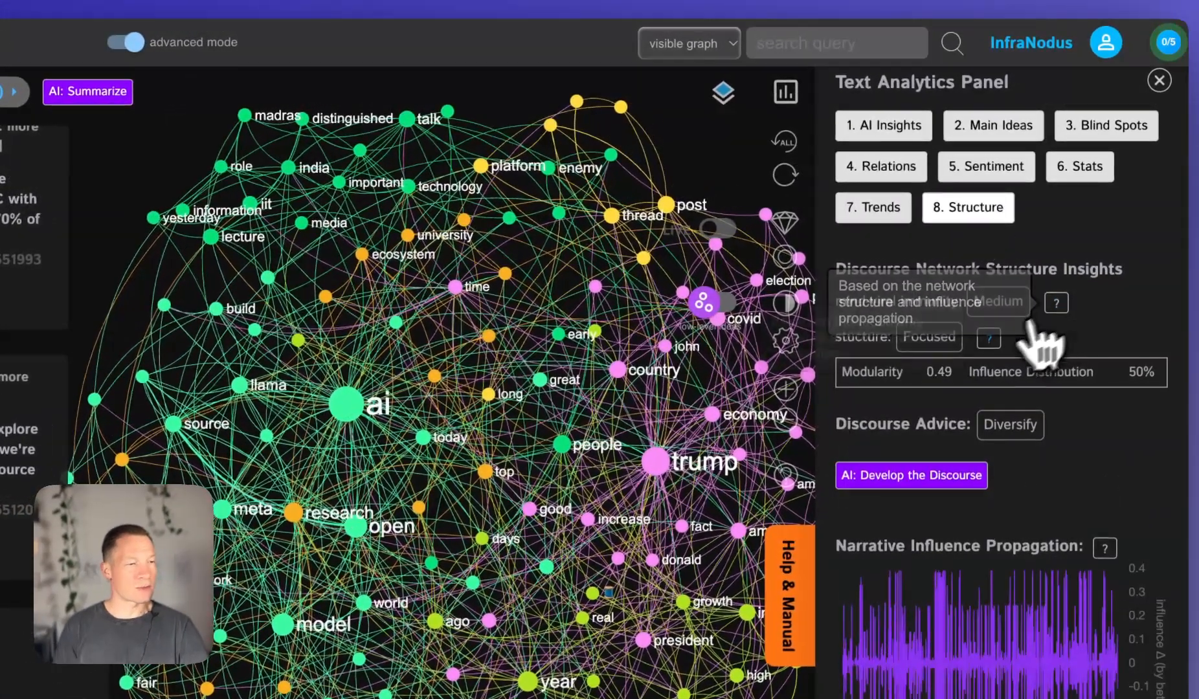
{"action": "mouse_move", "coordinate": [991, 340]}
{"action": "left_click", "coordinate": [989, 337]}
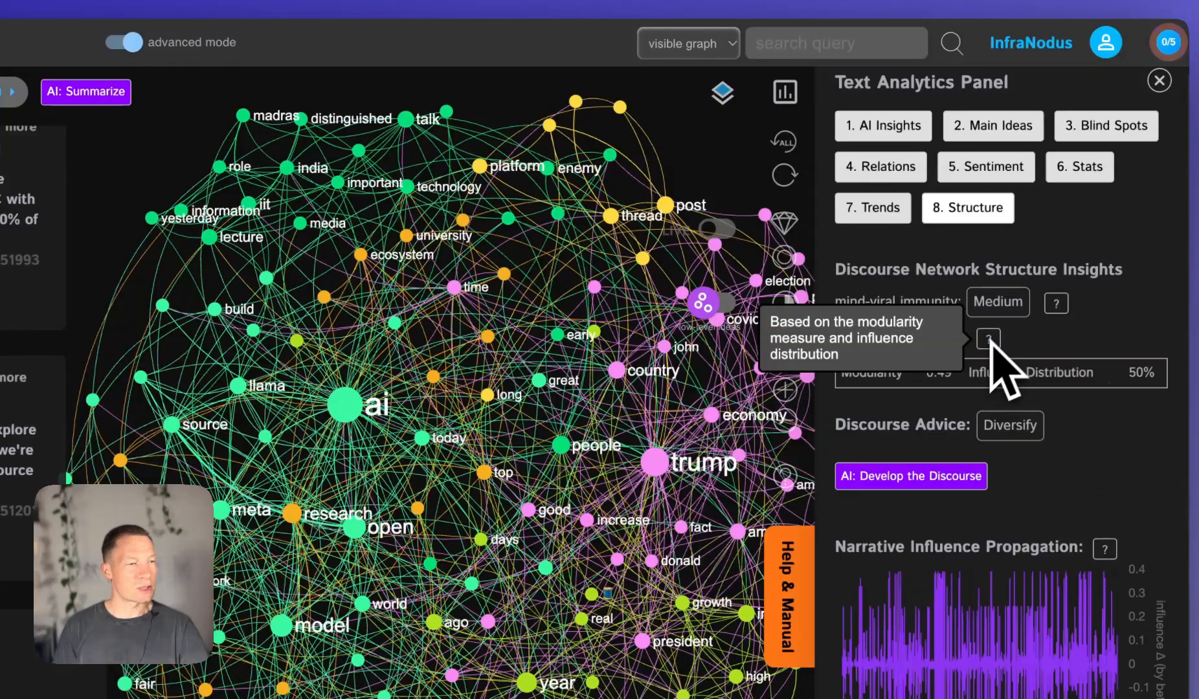
- Revisit the AI insights and the main topics overview, and browse the statement list
{"action": "left_click", "coordinate": [910, 126]}
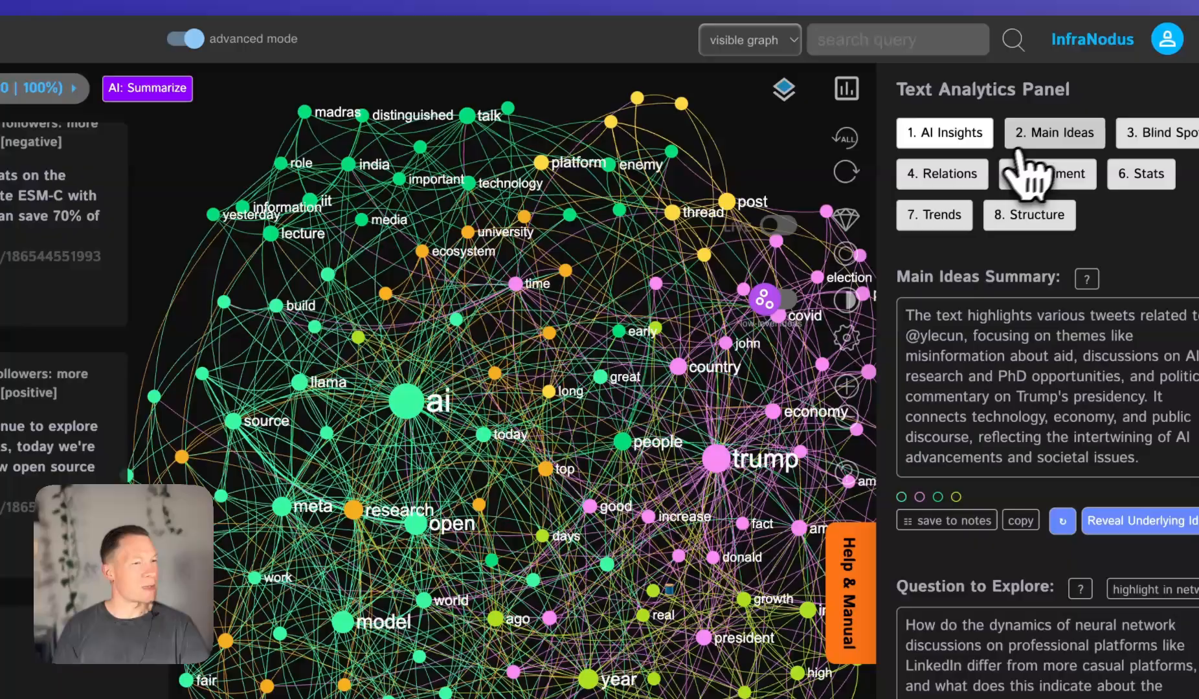
{"action": "left_click", "coordinate": [1018, 151]}
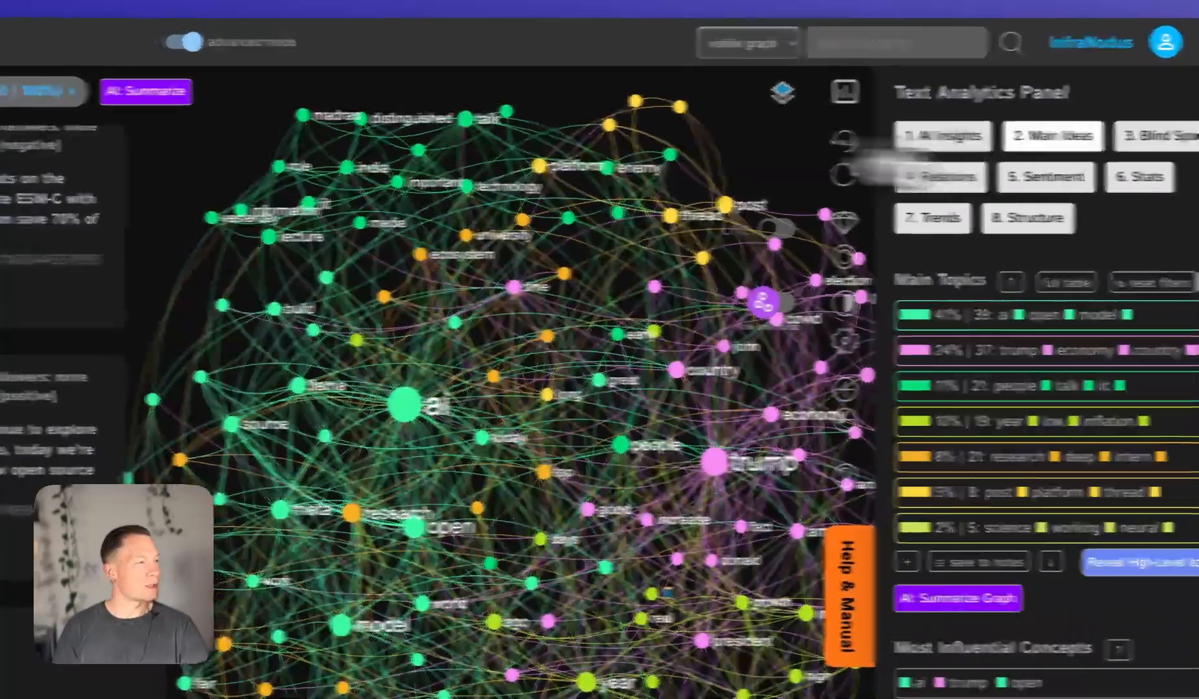
{"action": "scroll", "coordinate": [299, 278], "scroll_direction": "down", "scroll_amount": 5}
{"action": "scroll", "coordinate": [298, 310], "scroll_direction": "up", "scroll_amount": 5}
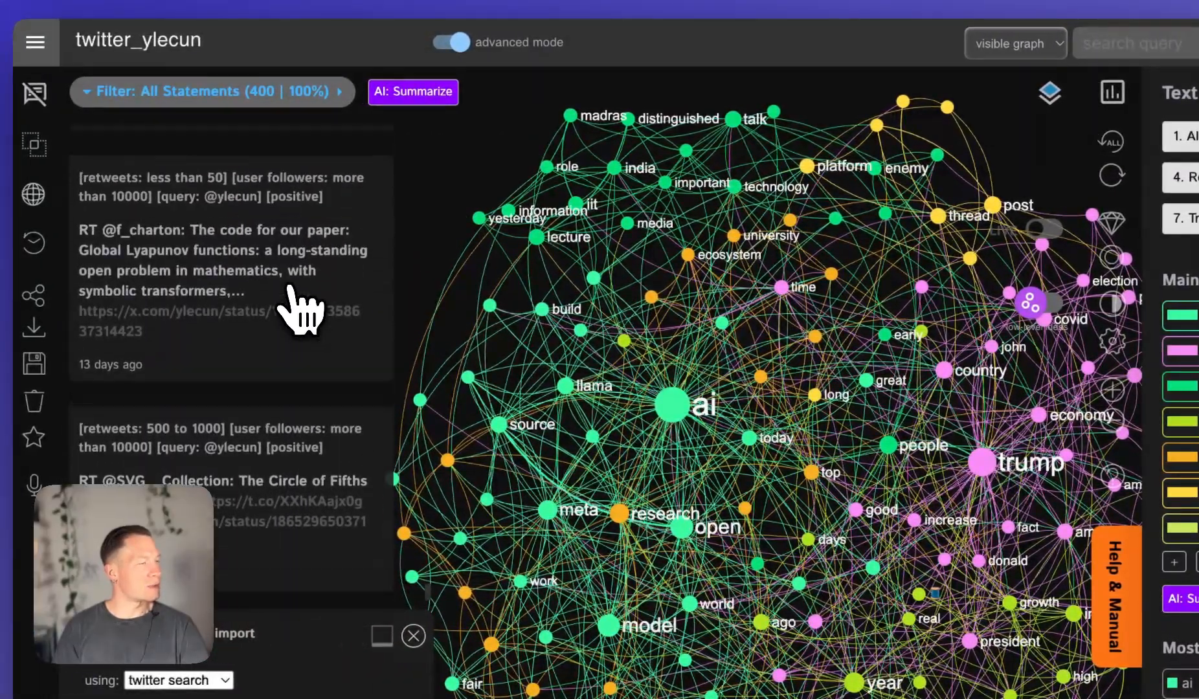
- Review the statement filter tags and filter the graph to tweets with more than 1000 retweets
{"action": "left_click", "coordinate": [258, 92]}
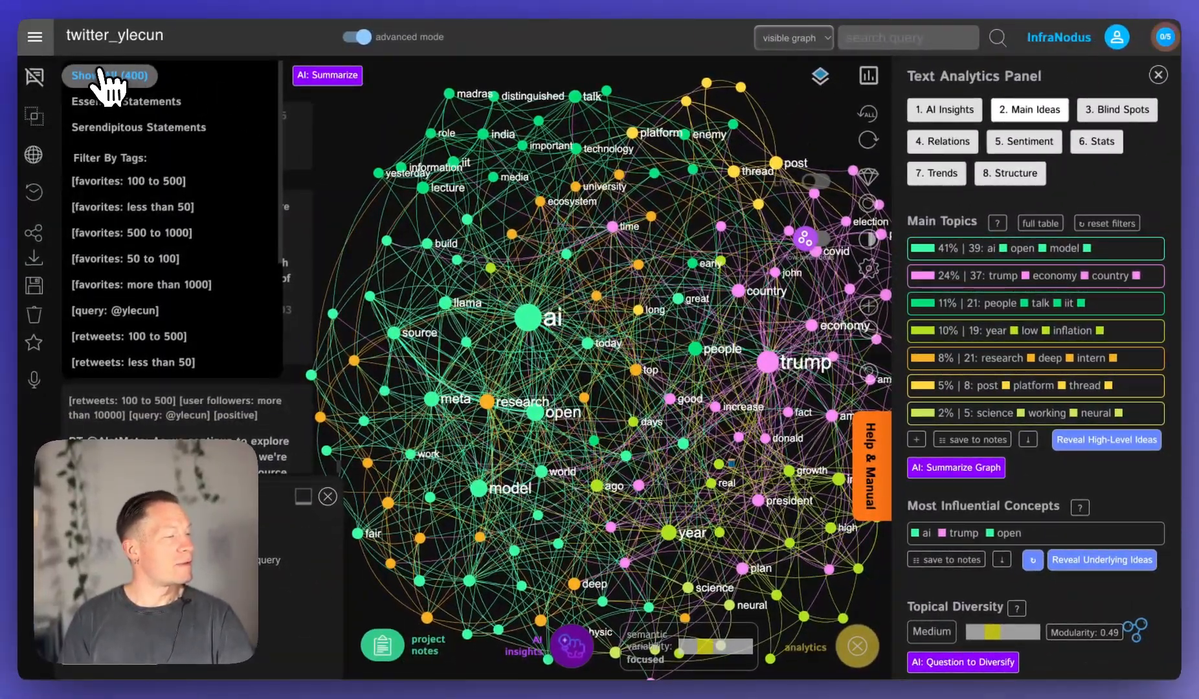
{"action": "scroll", "coordinate": [133, 295], "scroll_direction": "down", "scroll_amount": 1}
{"action": "scroll", "coordinate": [132, 296], "scroll_direction": "down", "scroll_amount": 5}
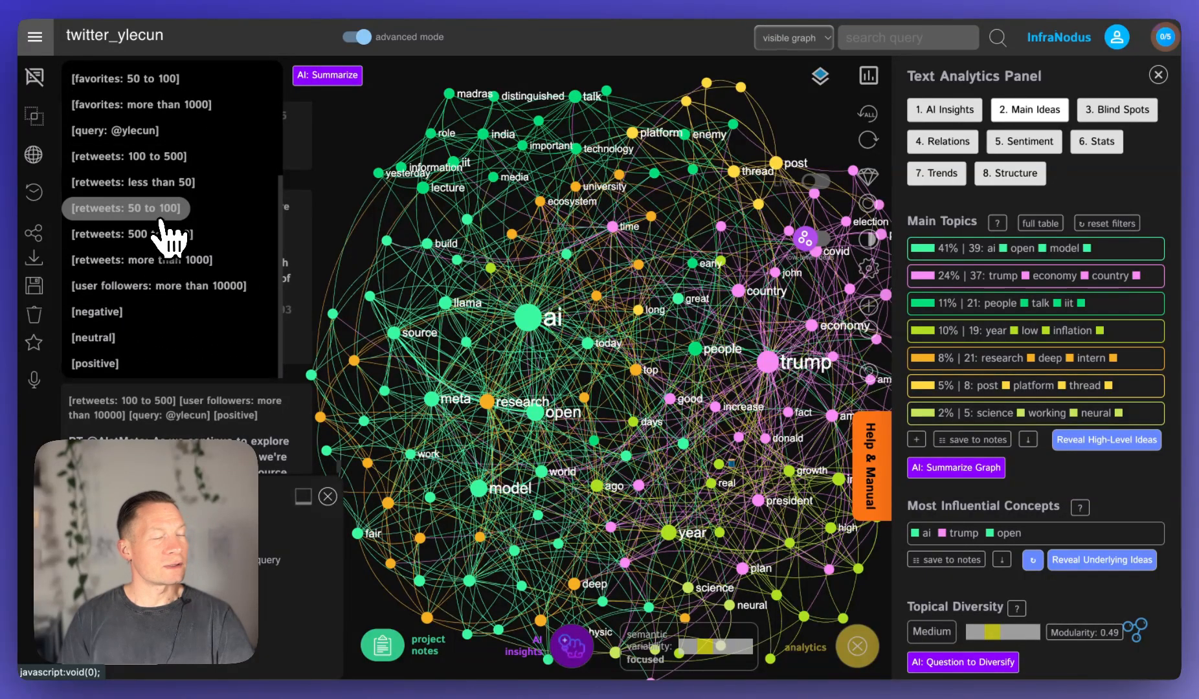
{"action": "scroll", "coordinate": [161, 222], "scroll_direction": "up", "scroll_amount": 5}
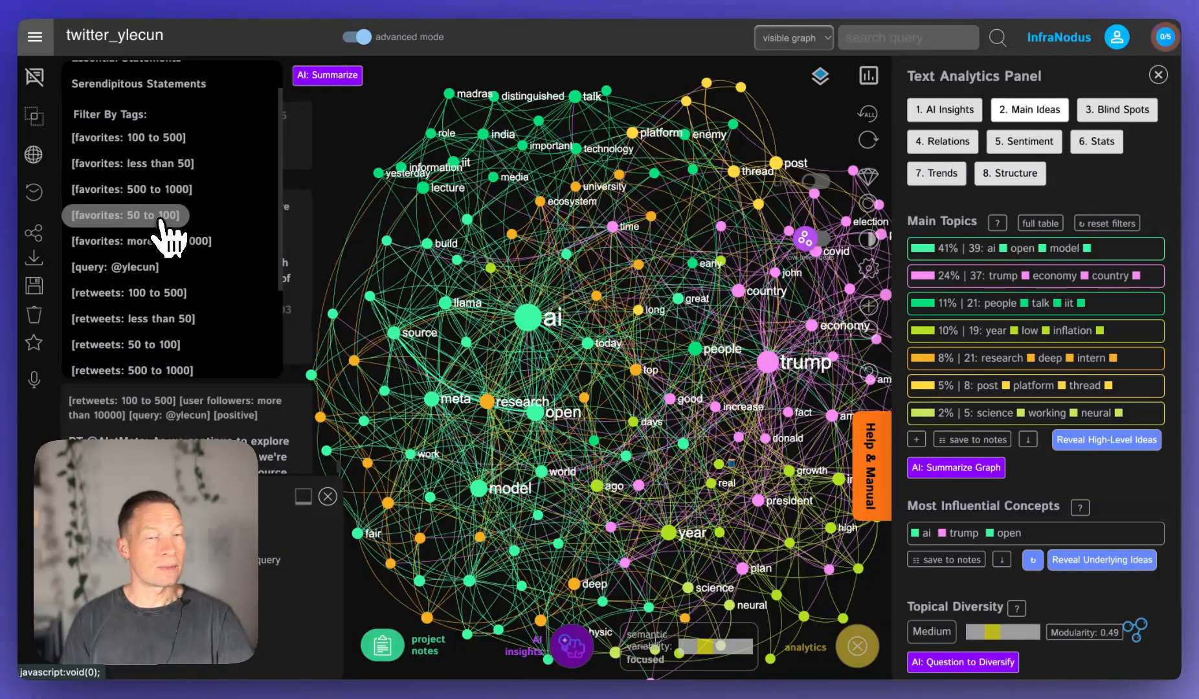
{"action": "scroll", "coordinate": [147, 235], "scroll_direction": "down", "scroll_amount": 4}
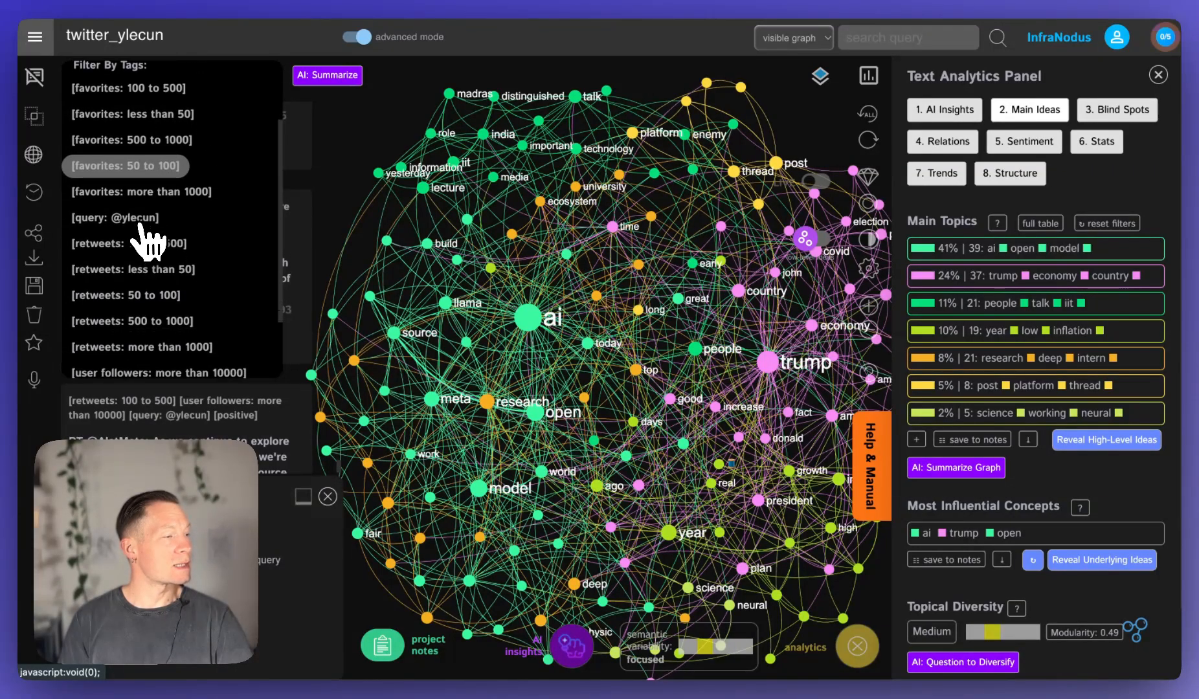
{"action": "scroll", "coordinate": [148, 240], "scroll_direction": "down", "scroll_amount": 1}
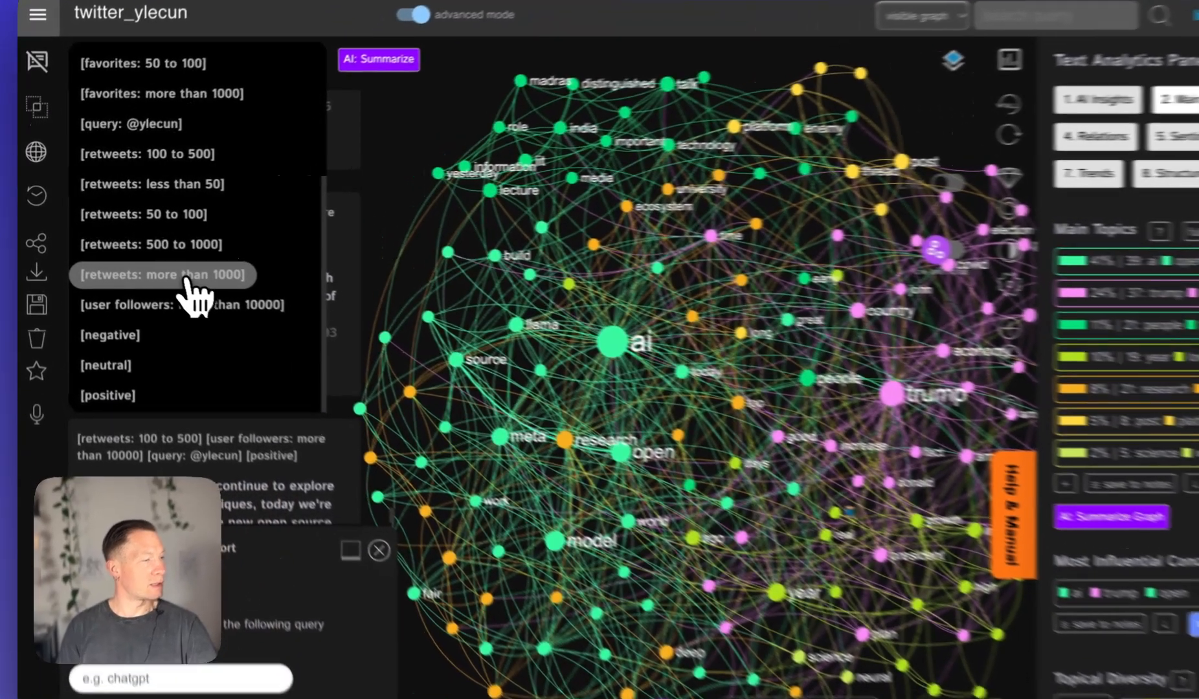
{"action": "left_click", "coordinate": [165, 261]}
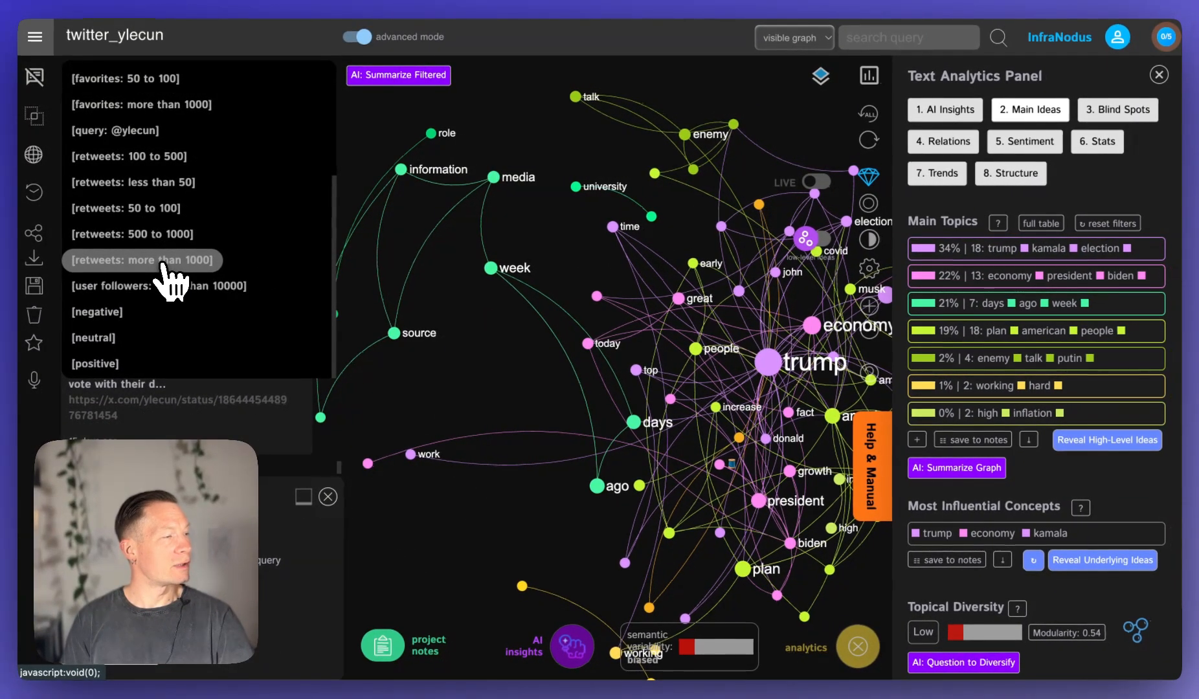
- Compare the graph for the other retweet ranges, including 500 to 1000, 50 to 100 and 100 to 500, returning to more than 1000
{"action": "left_click", "coordinate": [162, 235]}
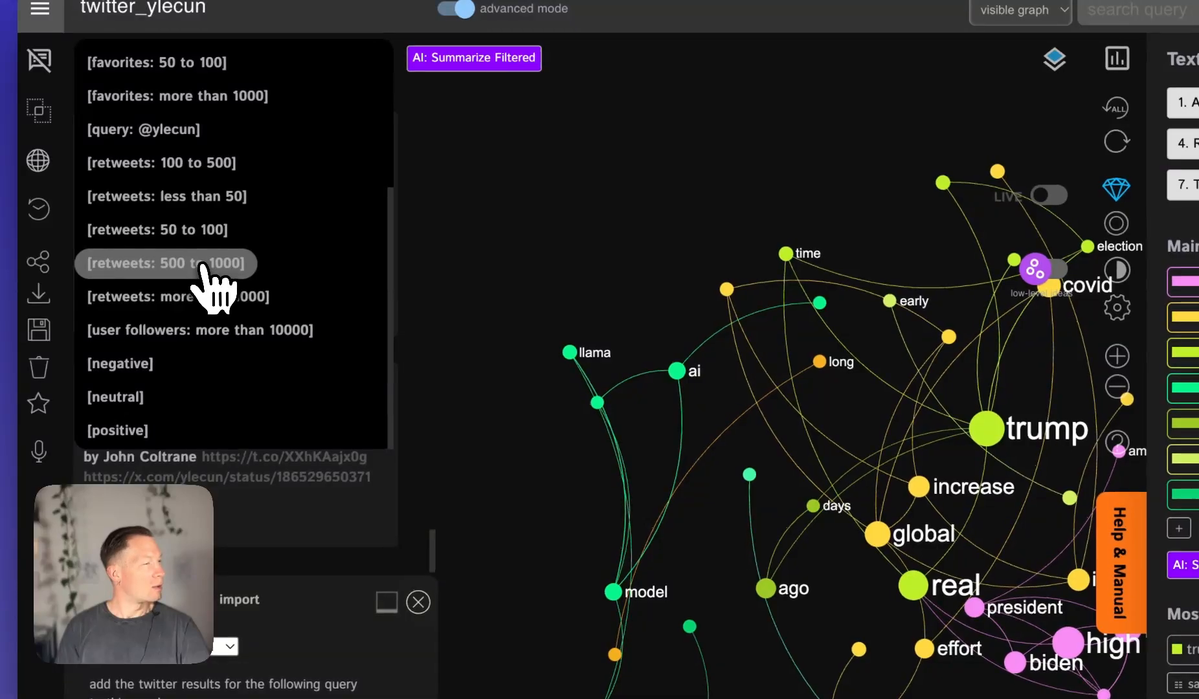
{"action": "left_click", "coordinate": [209, 231]}
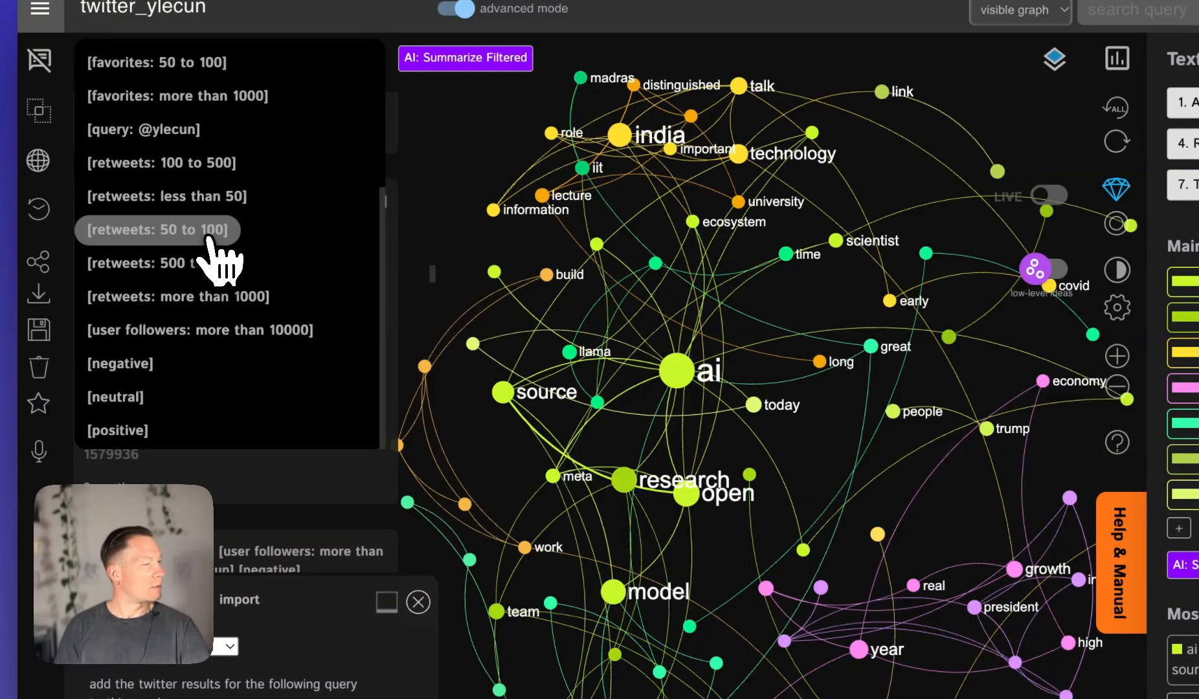
{"action": "left_click", "coordinate": [206, 165]}
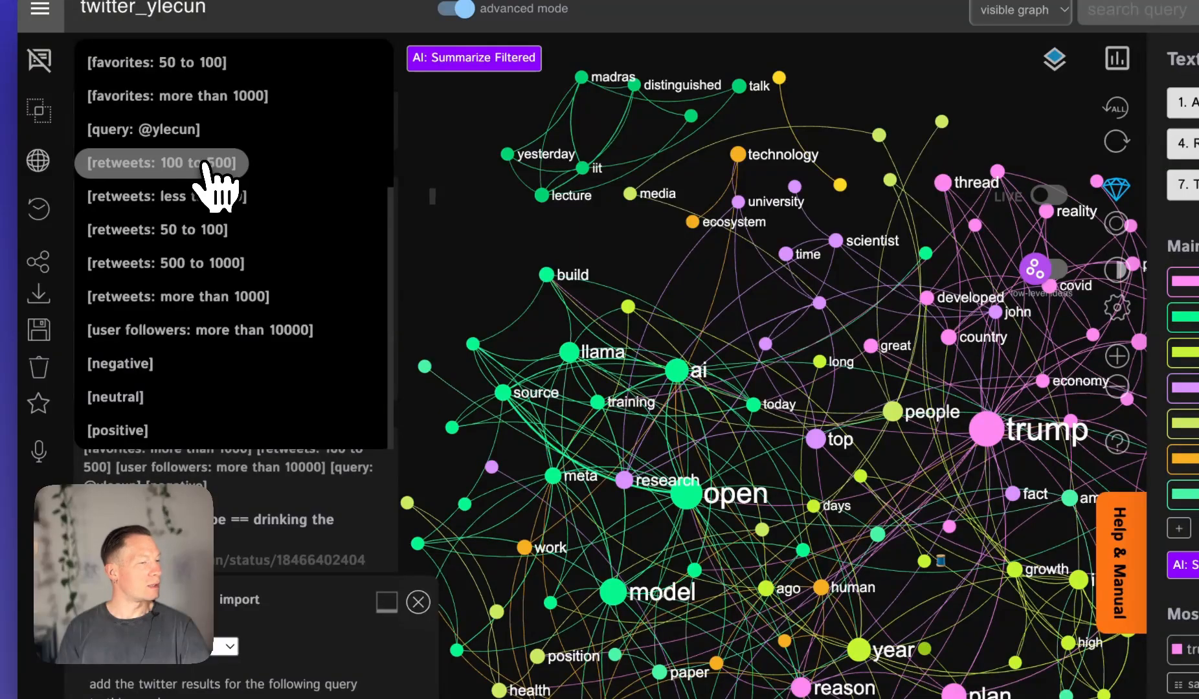
{"action": "left_click", "coordinate": [201, 197]}
{"action": "left_click", "coordinate": [191, 231]}
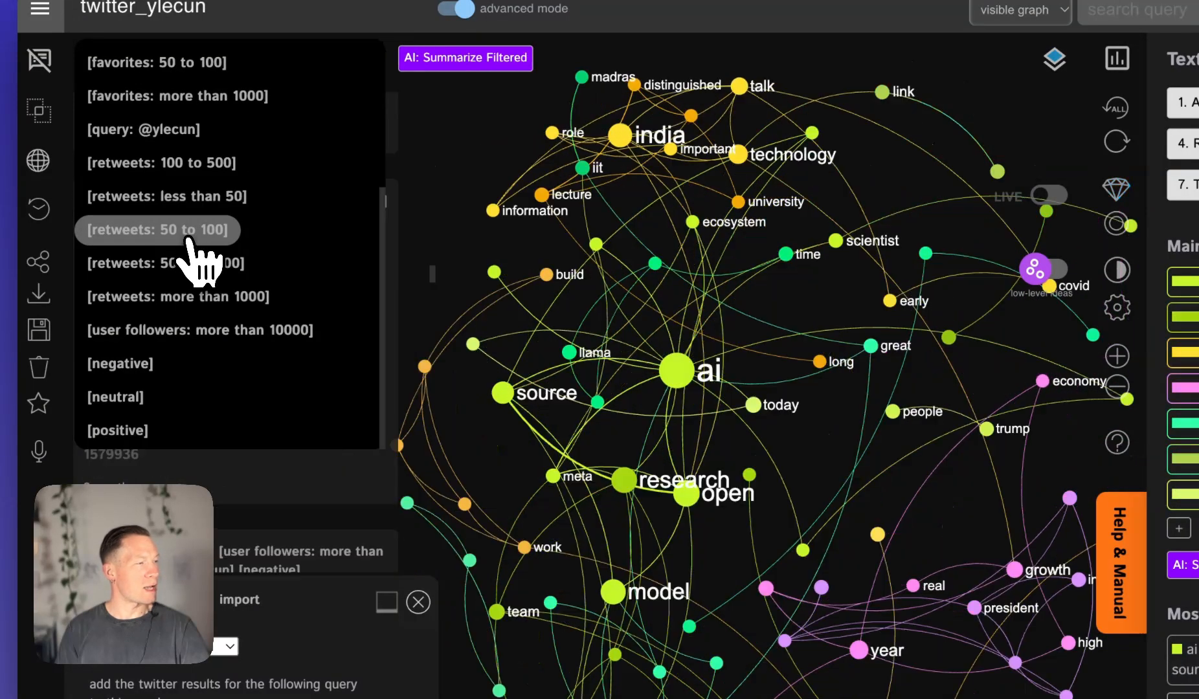
{"action": "left_click", "coordinate": [198, 297]}
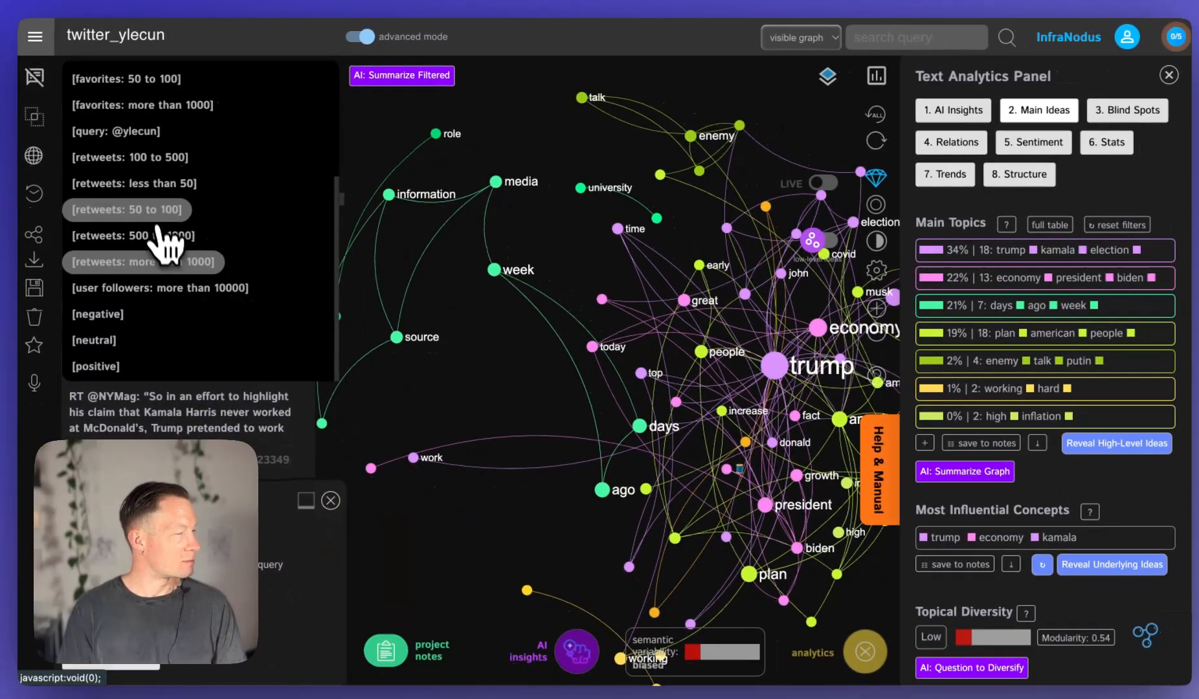
- Filter the statements and graph to tweets with more than 1000 favorites
{"action": "scroll", "coordinate": [198, 257], "scroll_direction": "up", "scroll_amount": 3}
{"action": "scroll", "coordinate": [162, 230], "scroll_direction": "down", "scroll_amount": 3}
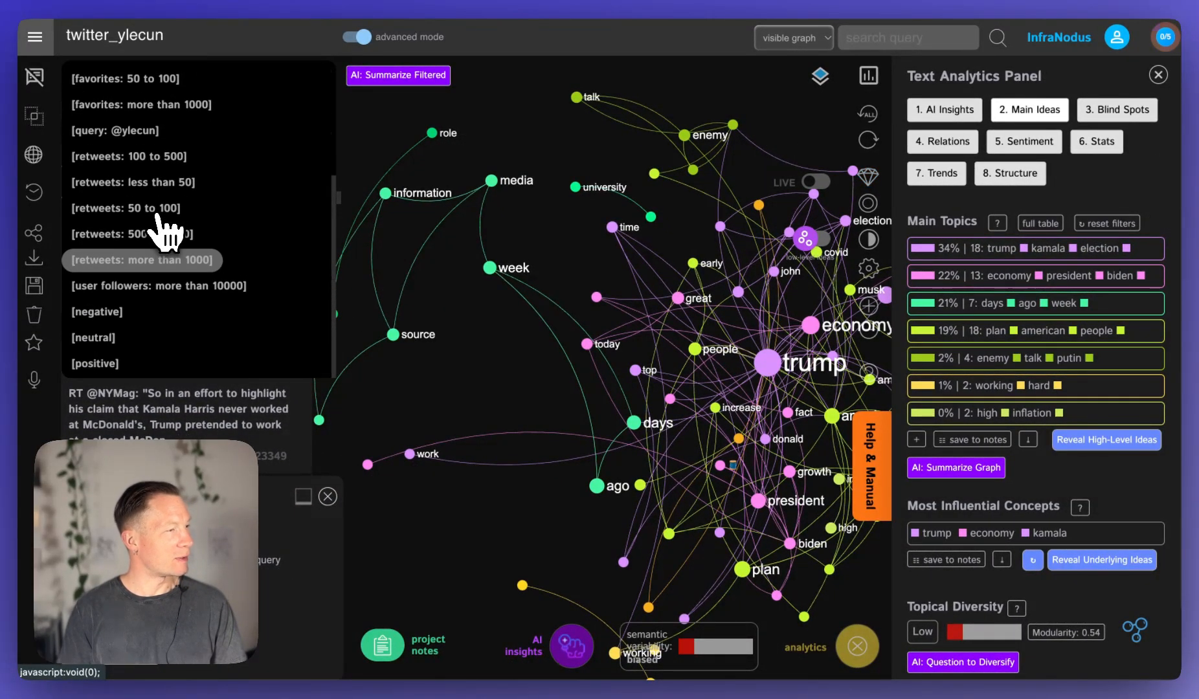
{"action": "scroll", "coordinate": [136, 194], "scroll_direction": "up", "scroll_amount": 2}
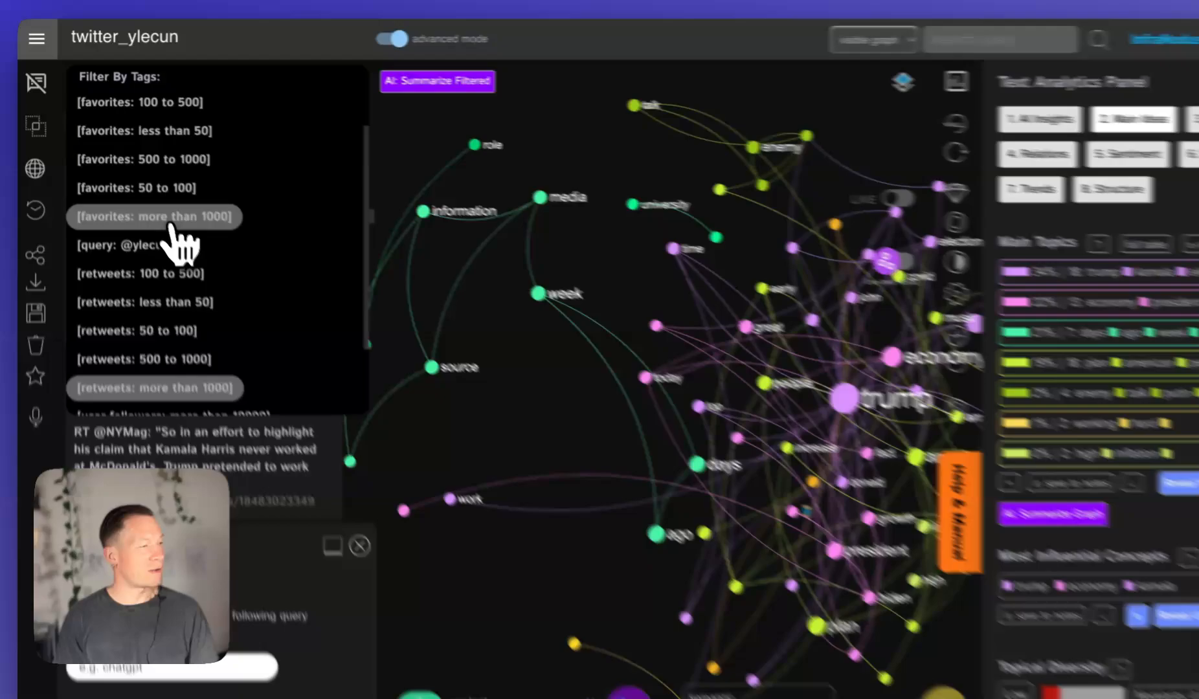
{"action": "left_click", "coordinate": [157, 200]}
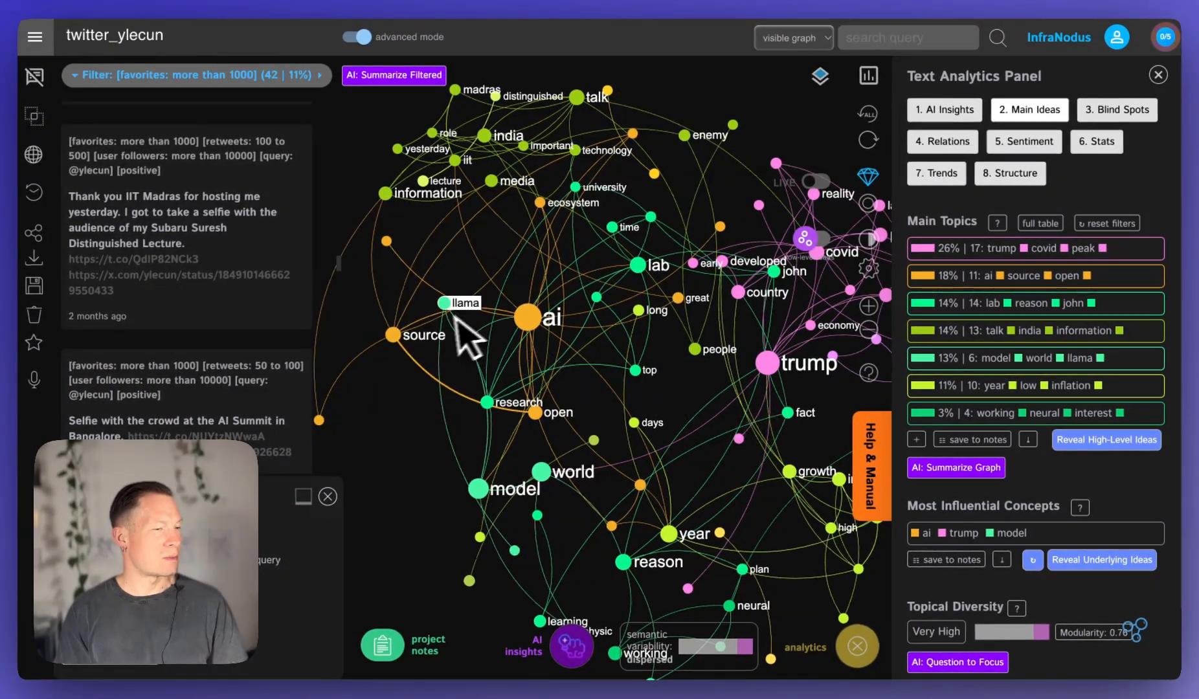
- Compare the graph across the lower favorites ranges and return to tweets with more than 1000 favorites
{"action": "left_click", "coordinate": [201, 75]}
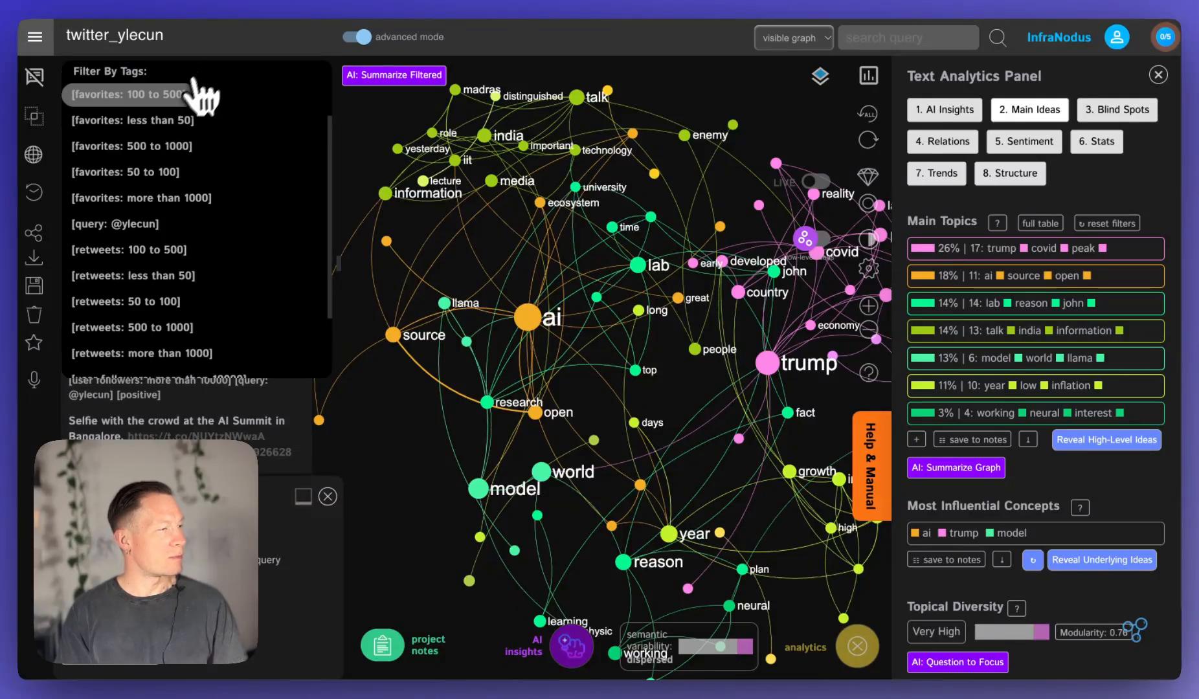
{"action": "scroll", "coordinate": [143, 268], "scroll_direction": "up", "scroll_amount": 1}
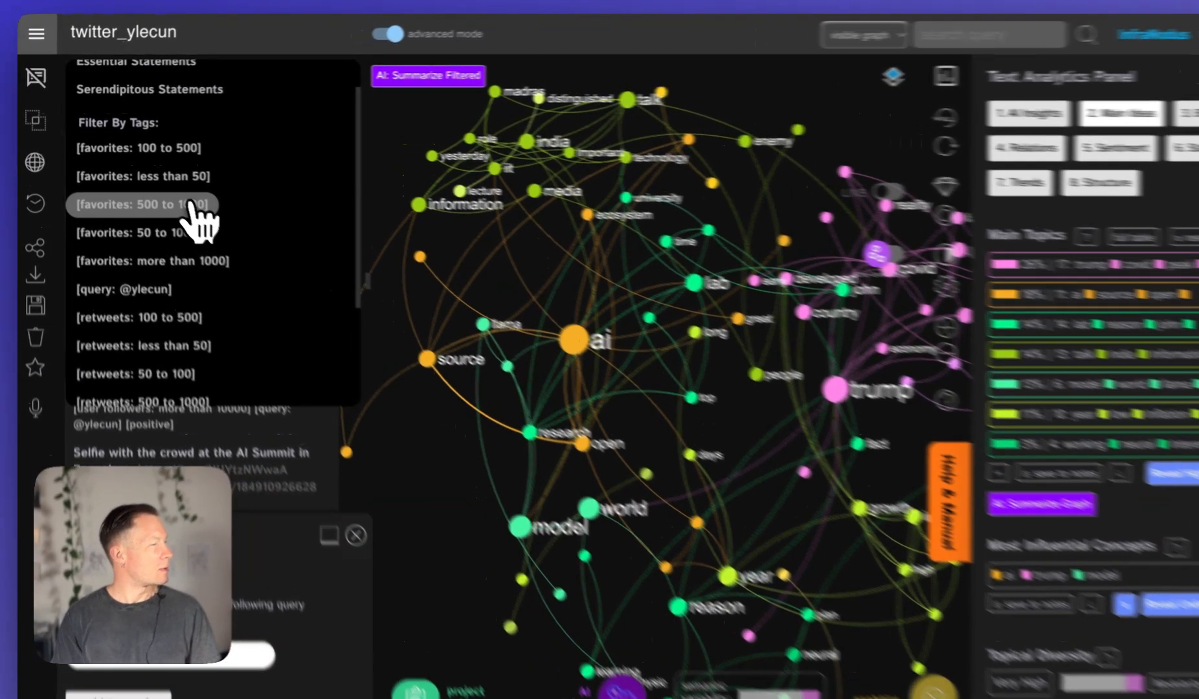
{"action": "left_click", "coordinate": [180, 192]}
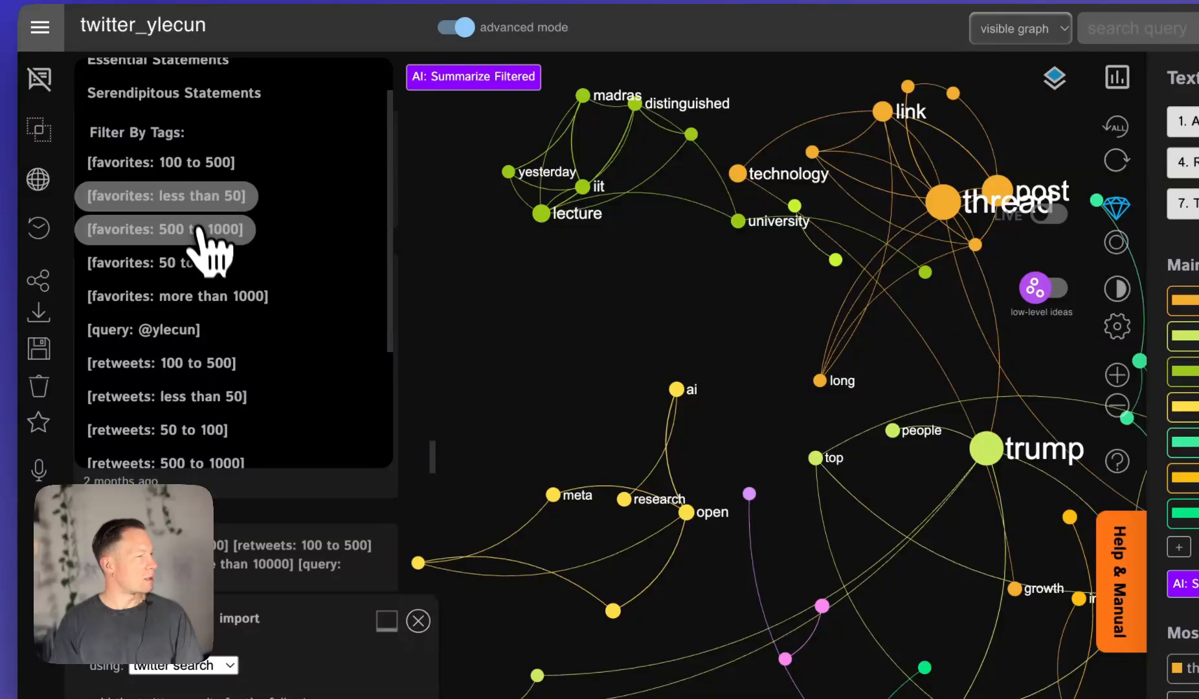
{"action": "left_click", "coordinate": [201, 197]}
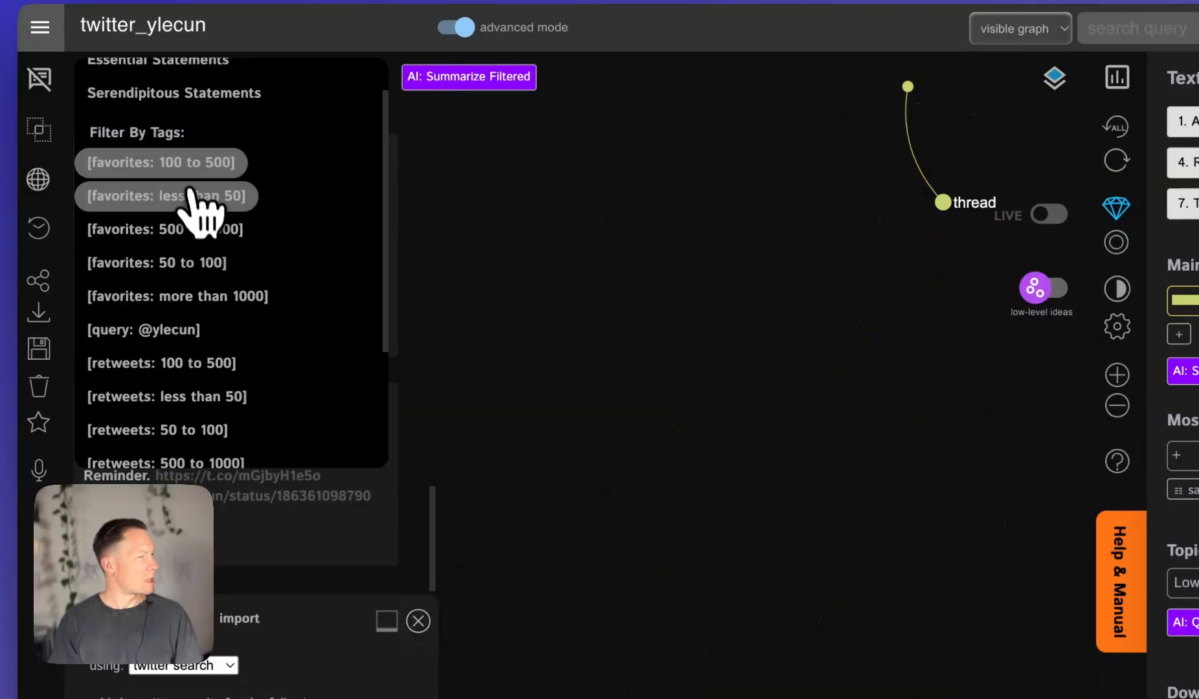
{"action": "left_click", "coordinate": [168, 227]}
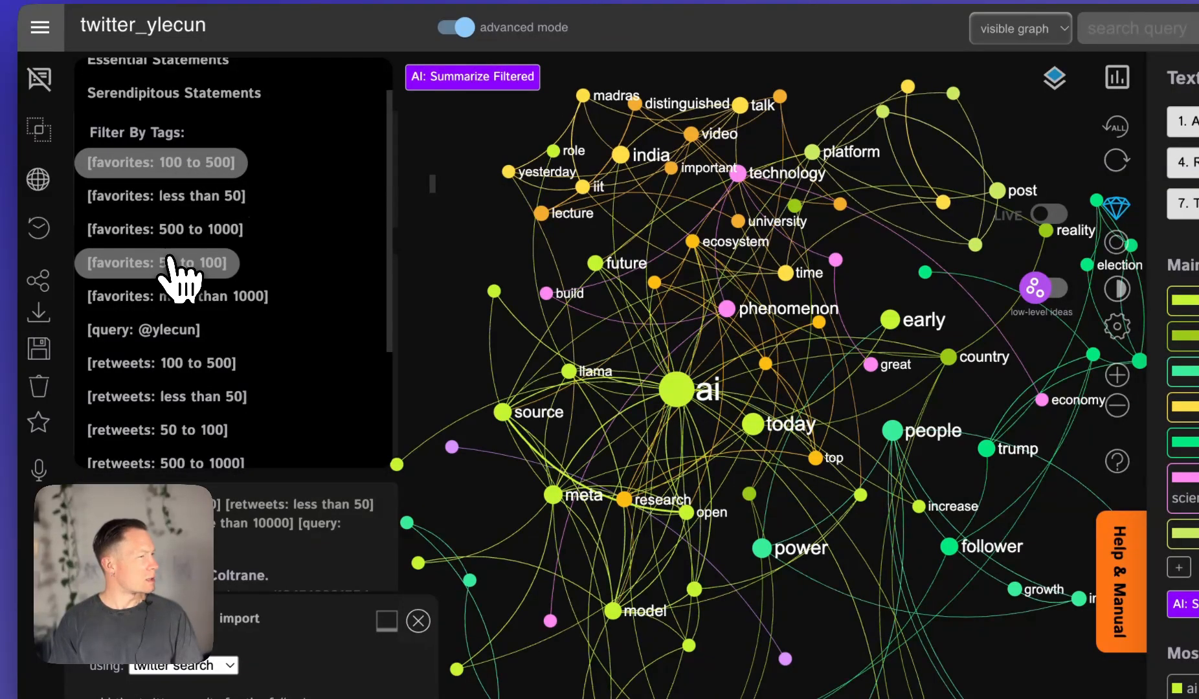
{"action": "left_click", "coordinate": [170, 265]}
{"action": "left_click", "coordinate": [187, 299]}
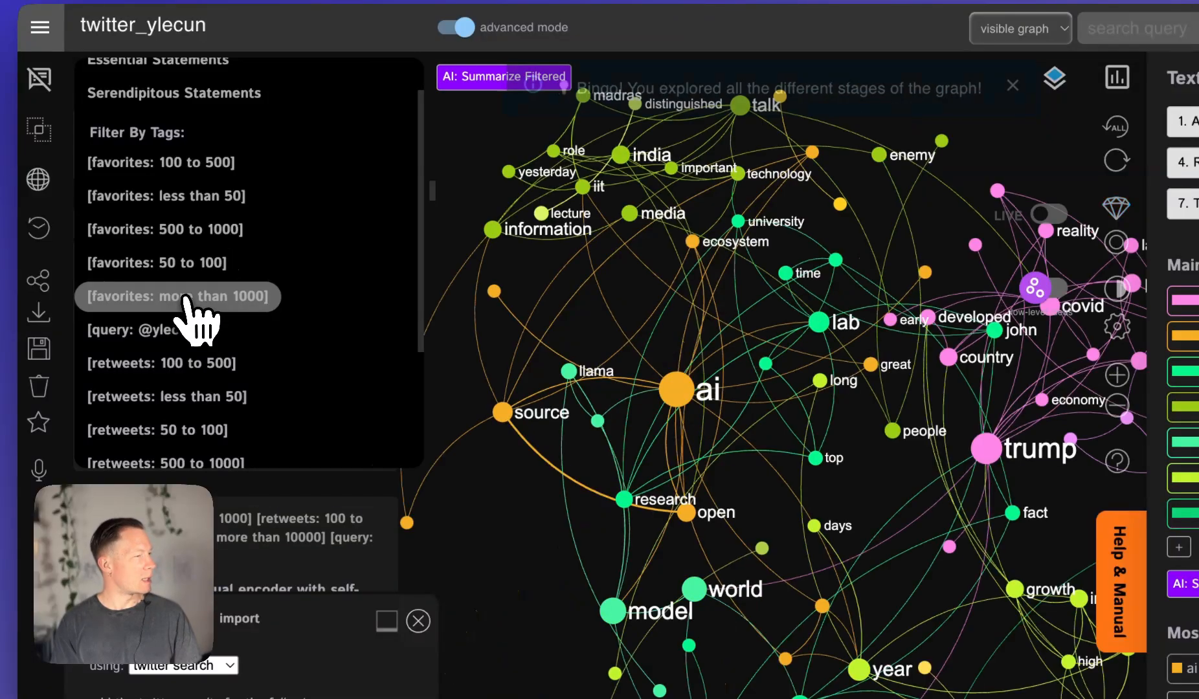
- Examine the available statement filters for favorites, retweets, user followers and sentiment, plus the essential and serendipitous options
{"action": "scroll", "coordinate": [198, 317], "scroll_direction": "down", "scroll_amount": 5}
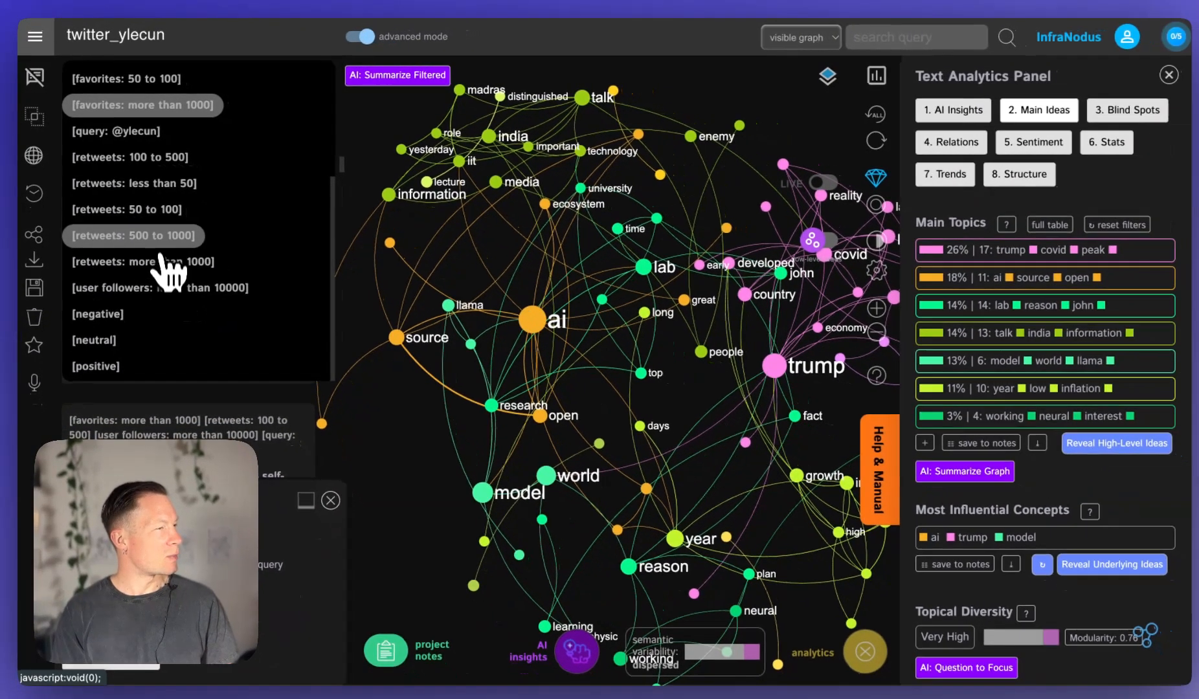
{"action": "left_click", "coordinate": [167, 265]}
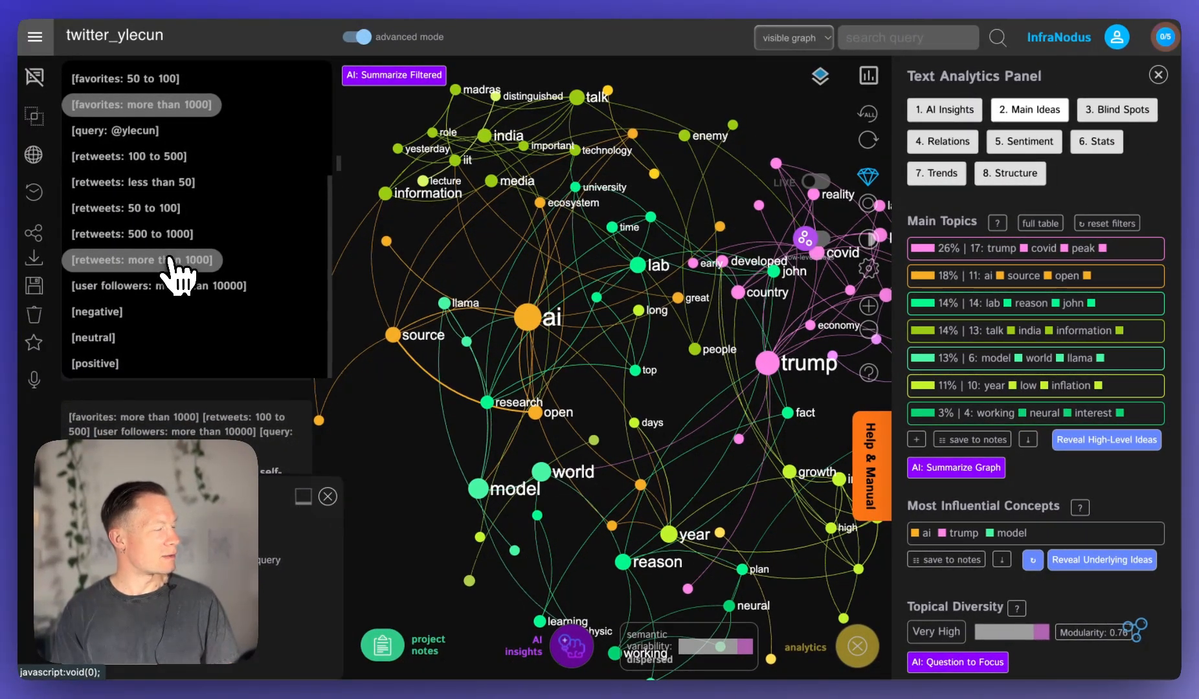
{"action": "scroll", "coordinate": [170, 262], "scroll_direction": "up", "scroll_amount": 4}
{"action": "left_click", "coordinate": [133, 172]}
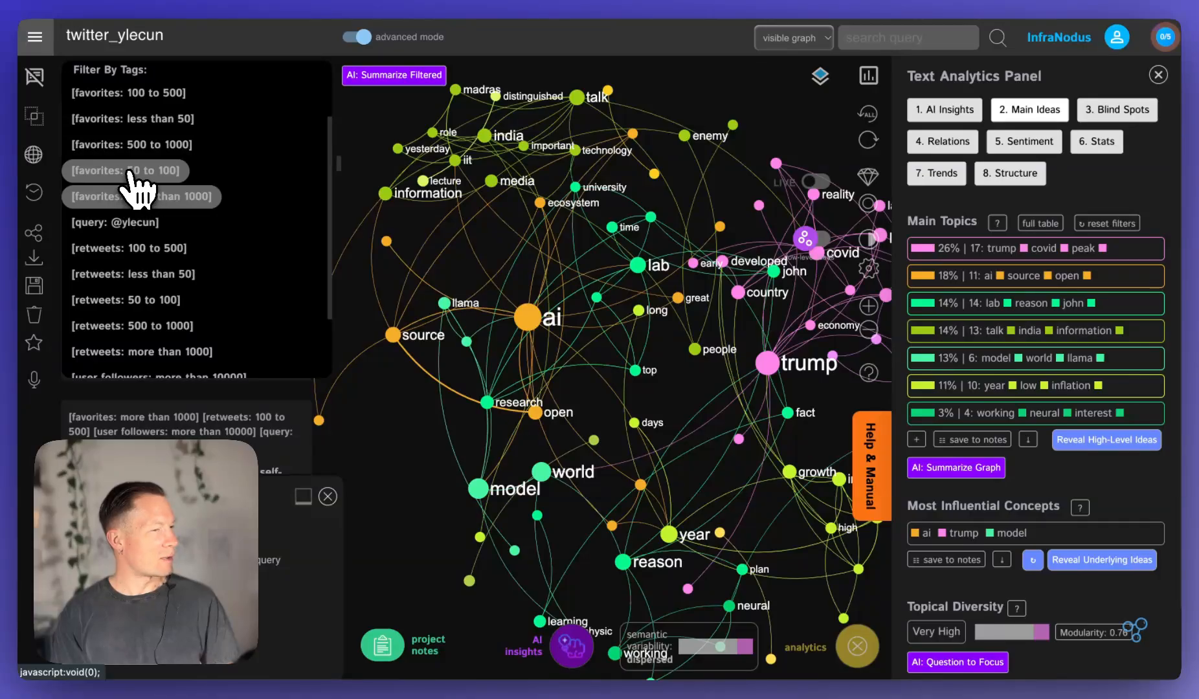
{"action": "scroll", "coordinate": [150, 236], "scroll_direction": "down", "scroll_amount": 3}
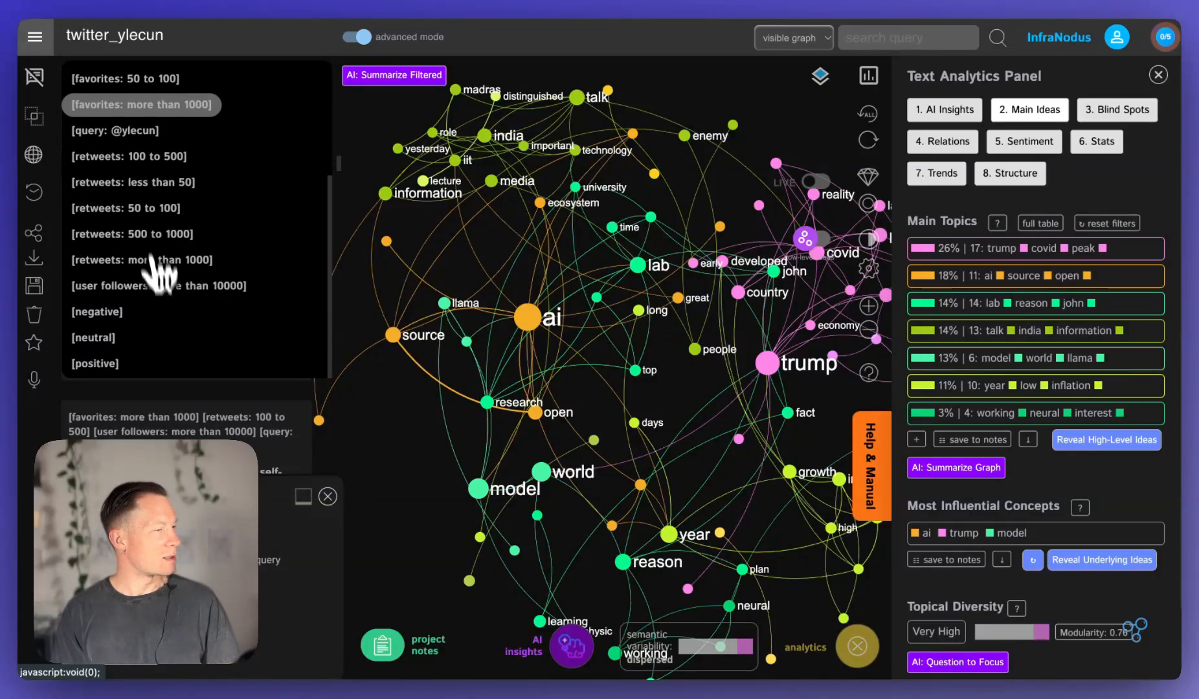
{"action": "left_click", "coordinate": [167, 361]}
{"action": "left_click", "coordinate": [243, 54]}
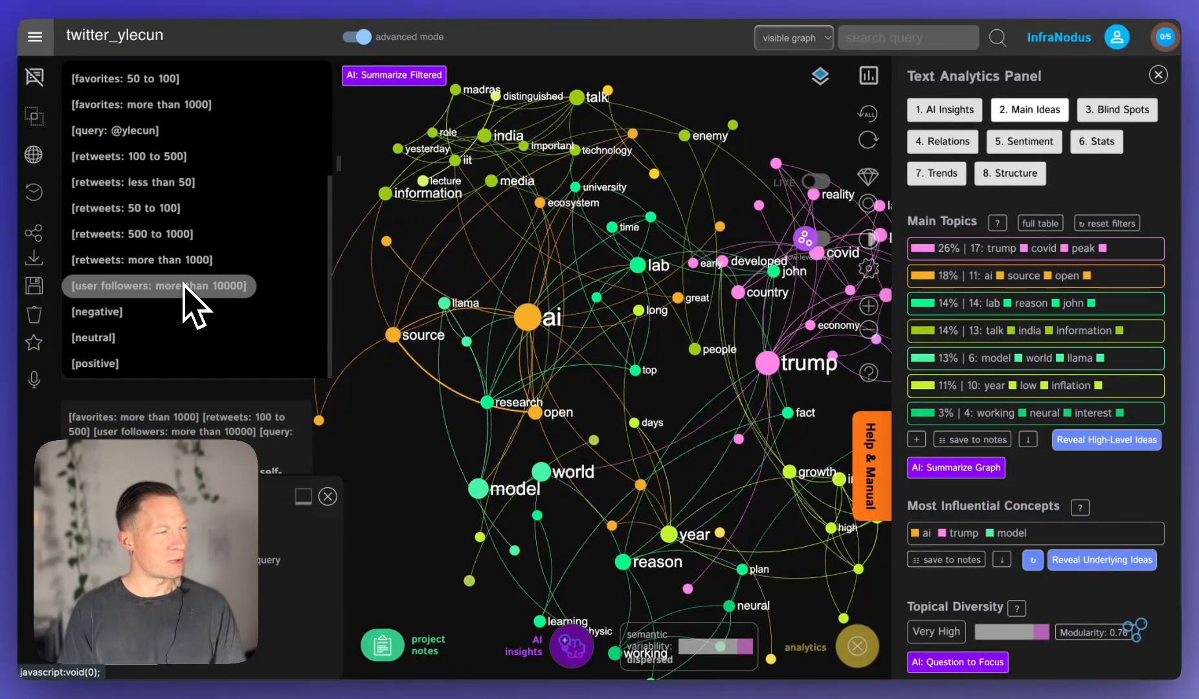
{"action": "scroll", "coordinate": [185, 233], "scroll_direction": "up", "scroll_amount": 3}
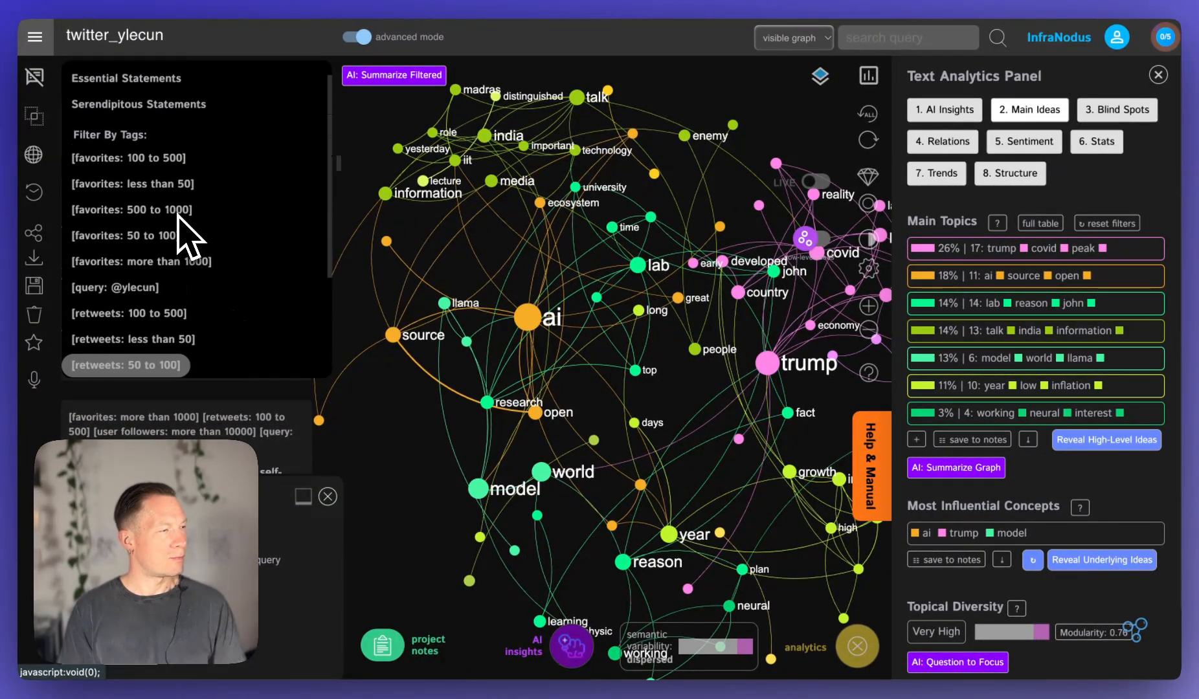
{"action": "scroll", "coordinate": [187, 236], "scroll_direction": "up", "scroll_amount": 1}
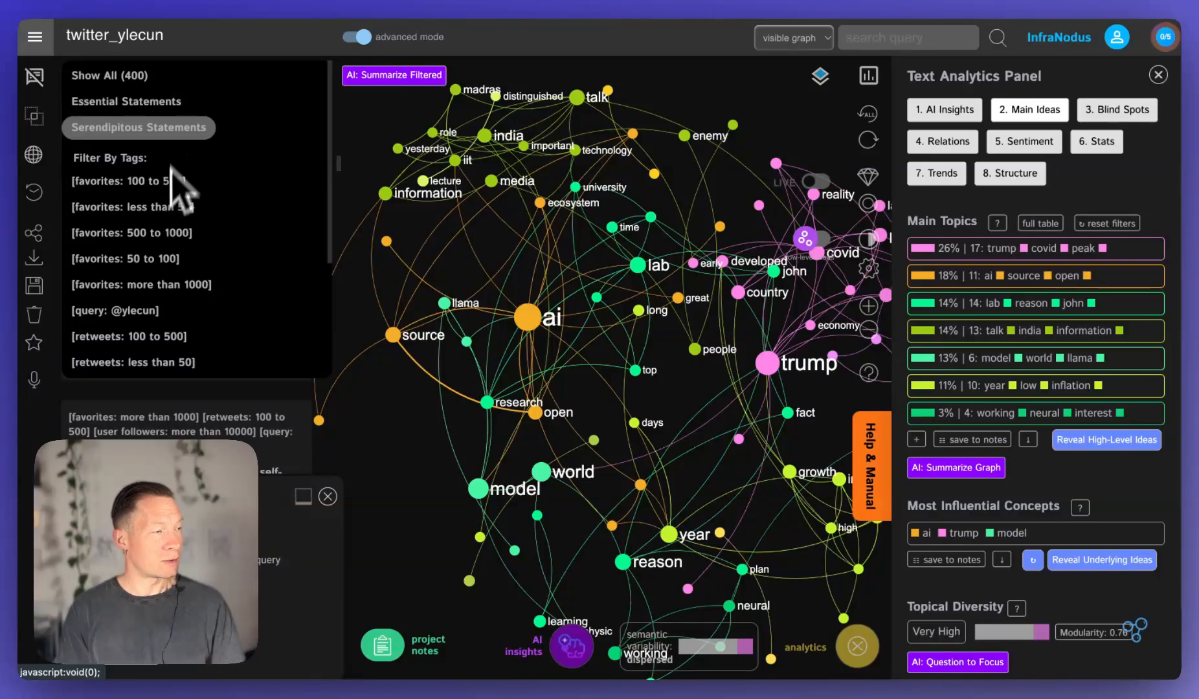
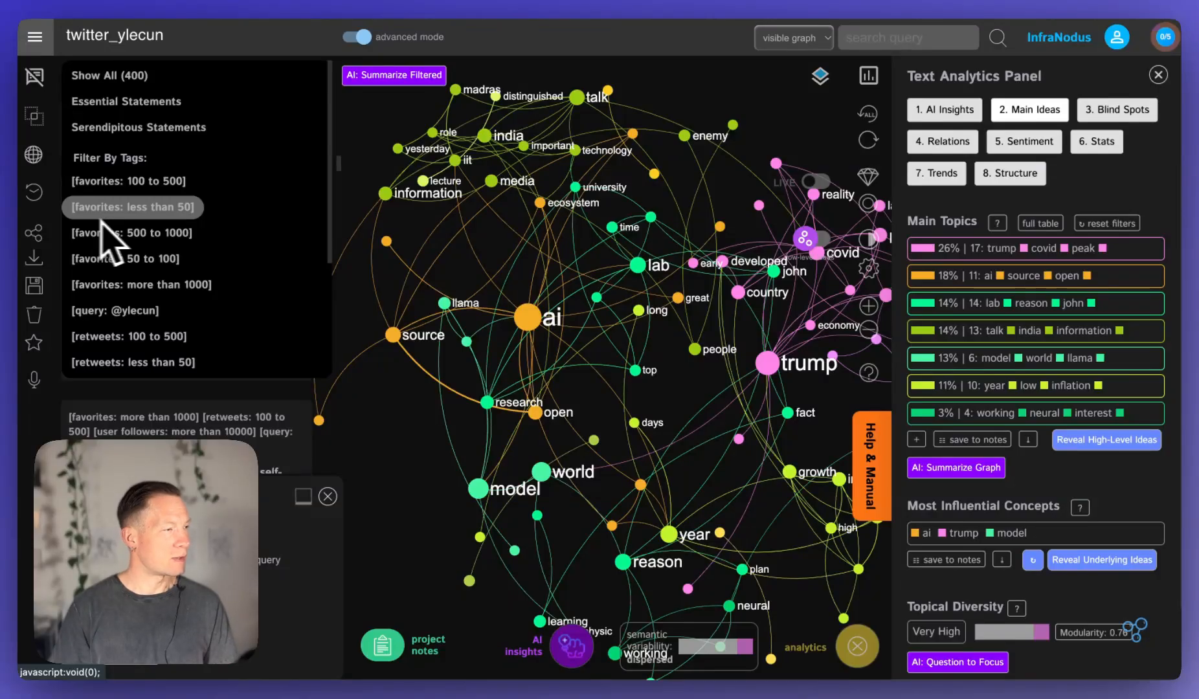
- Clear the tag filter to show all statements, and dismiss the graph exploration notice
{"action": "left_click", "coordinate": [139, 77]}
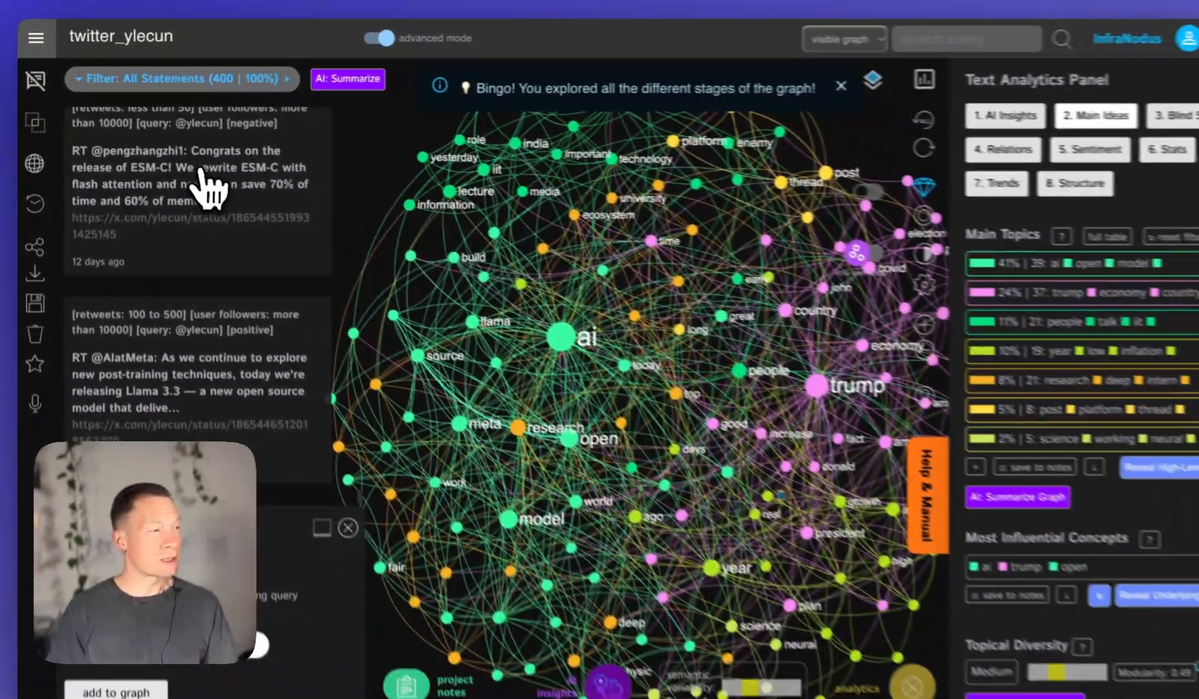
{"action": "mouse_move", "coordinate": [186, 99]}
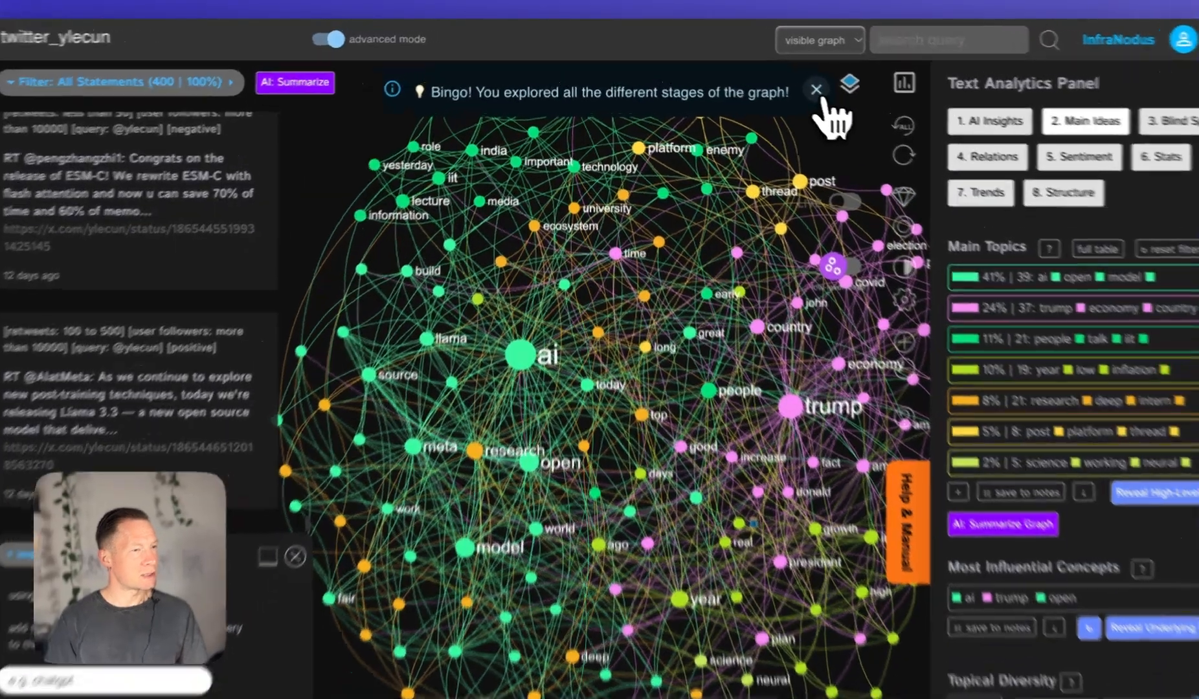
{"action": "left_click", "coordinate": [791, 82]}
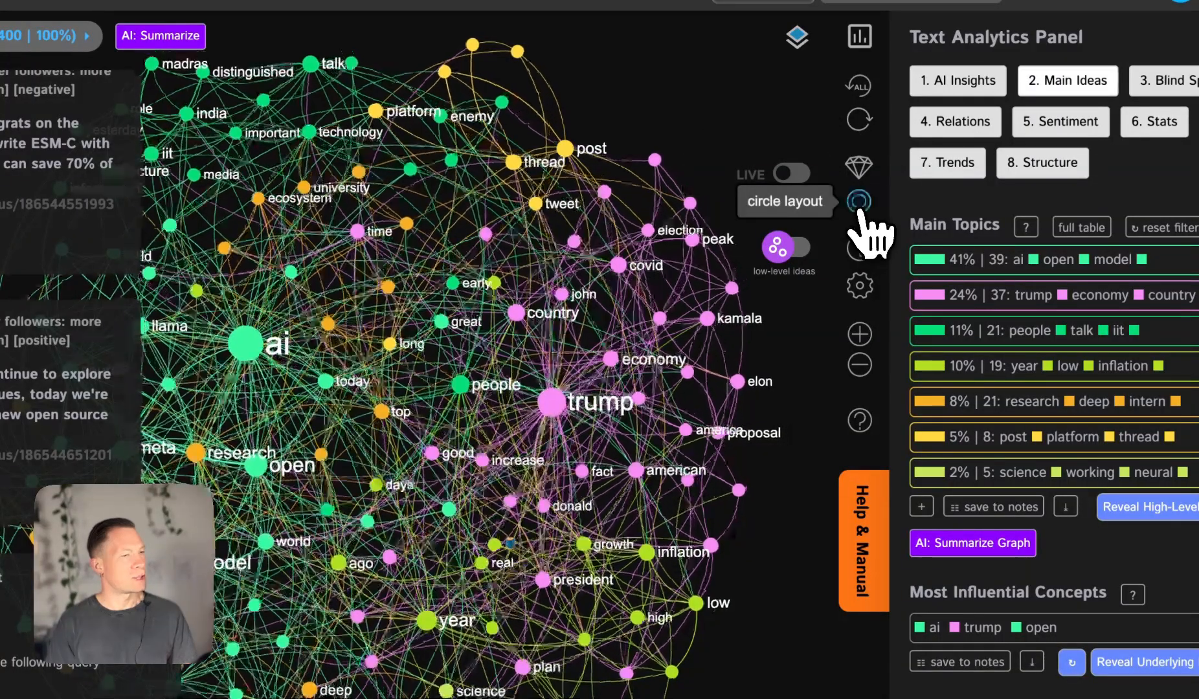
- Try the circle layout on the graph, and switch the theme to light and back to dark
{"action": "left_click", "coordinate": [860, 206]}
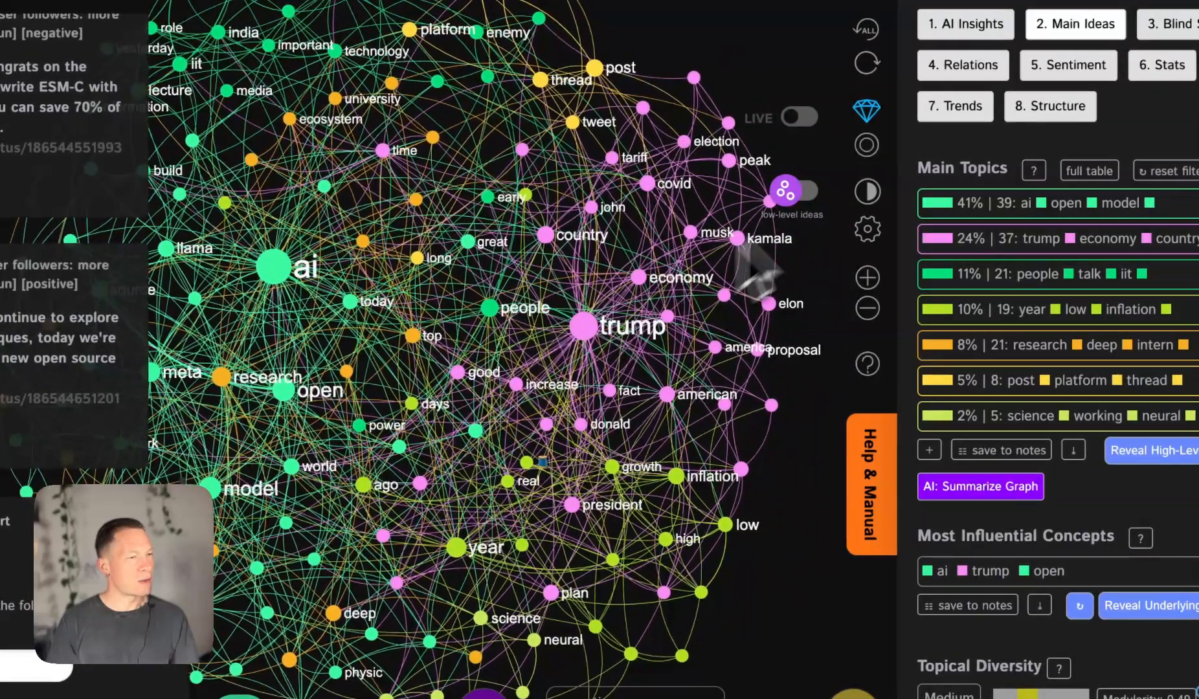
{"action": "left_click", "coordinate": [868, 192]}
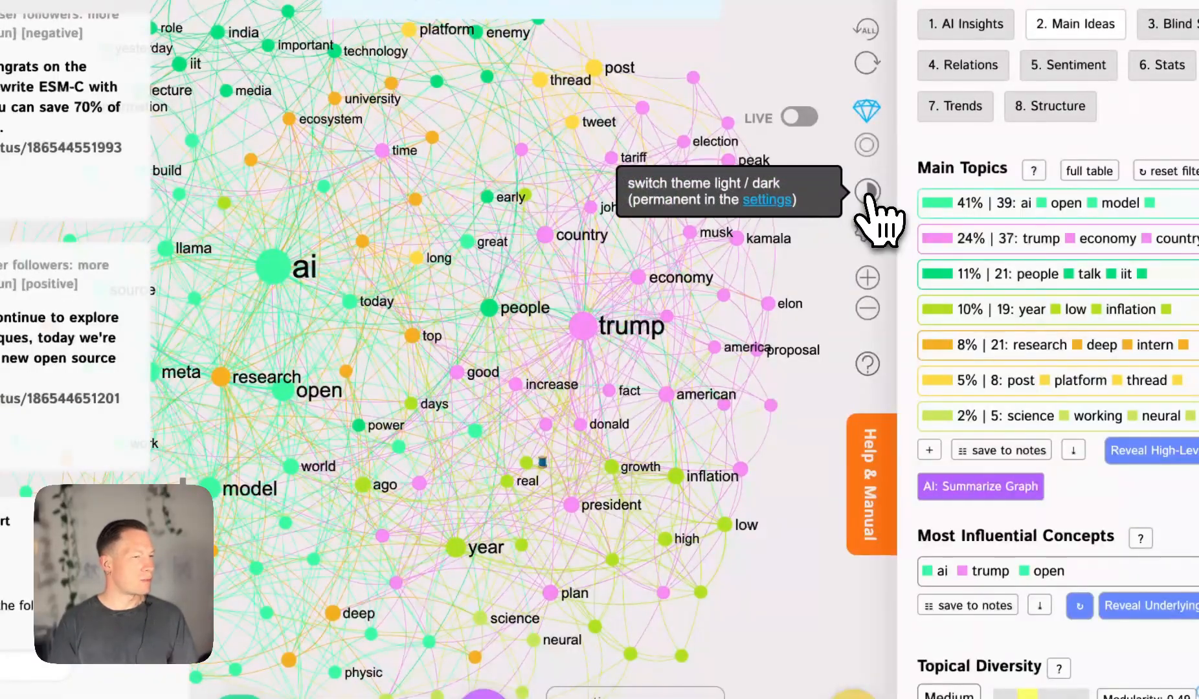
{"action": "left_click", "coordinate": [869, 193]}
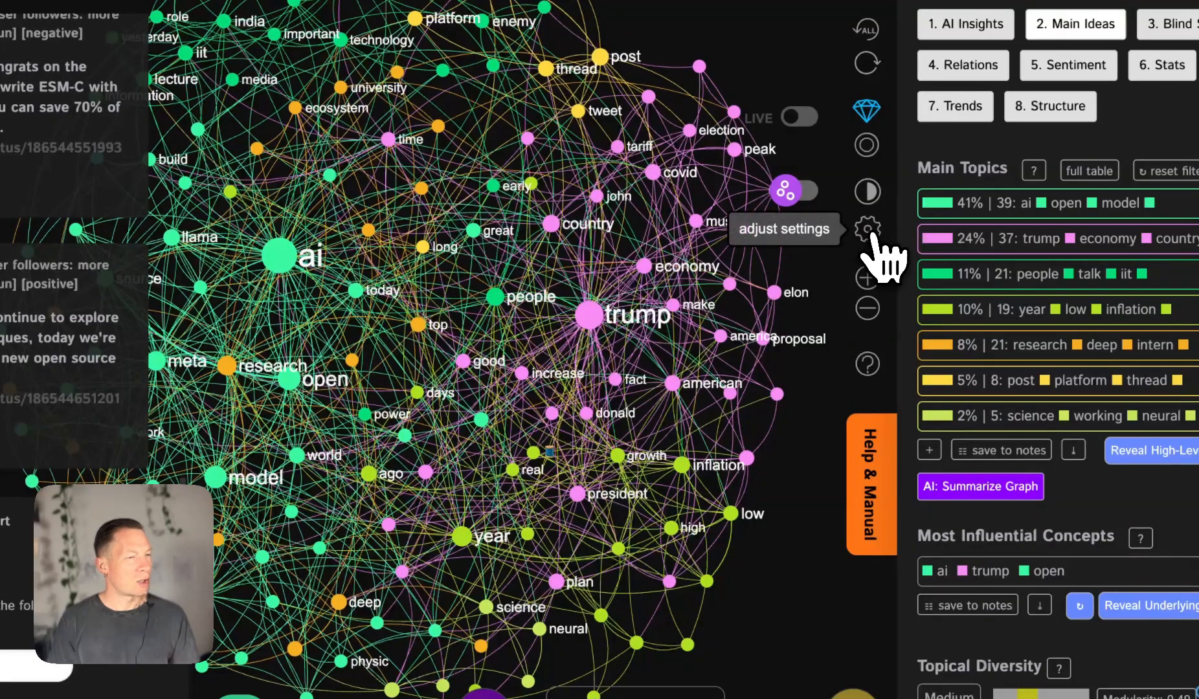
- Open the graph display settings and show labels for nodes larger than size 6
{"action": "left_click", "coordinate": [868, 229]}
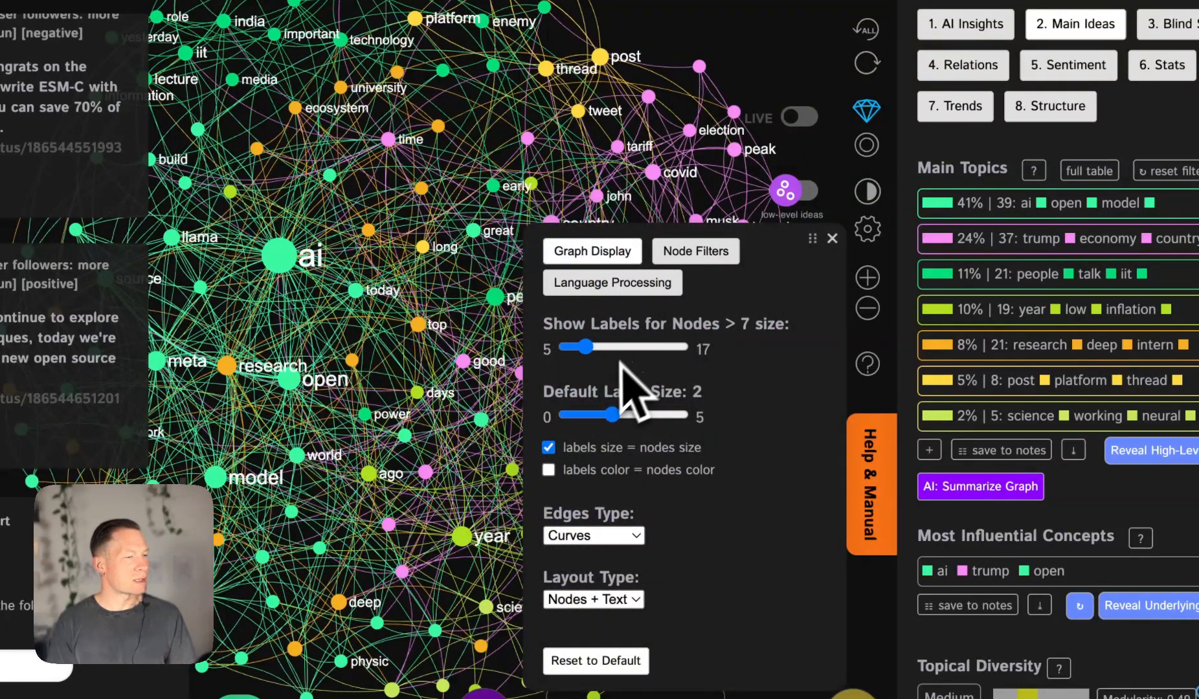
{"action": "mouse_move", "coordinate": [586, 349]}
{"action": "left_mouse_down"}
{"action": "mouse_move", "coordinate": [637, 351]}
{"action": "mouse_move", "coordinate": [586, 366]}
{"action": "left_mouse_up"}
{"action": "mouse_move", "coordinate": [606, 414]}
{"action": "left_mouse_down"}
{"action": "mouse_move", "coordinate": [567, 421]}
{"action": "mouse_move", "coordinate": [637, 418]}
{"action": "mouse_move", "coordinate": [615, 419]}
{"action": "left_mouse_up"}
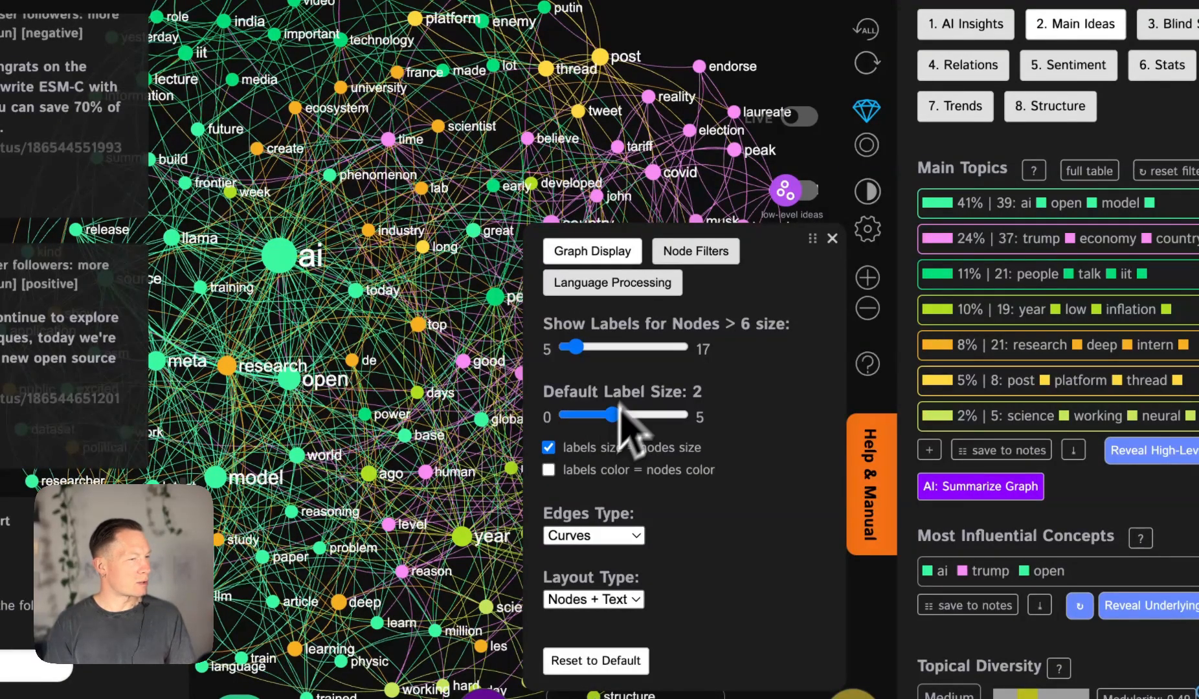
- Preview the node filters by sliding the graph's time range through shorter periods, restore the full range, and close the settings
{"action": "left_click", "coordinate": [691, 254]}
{"action": "mouse_move", "coordinate": [571, 351]}
{"action": "left_mouse_down"}
{"action": "mouse_move", "coordinate": [623, 349]}
{"action": "mouse_move", "coordinate": [578, 360]}
{"action": "left_mouse_up"}
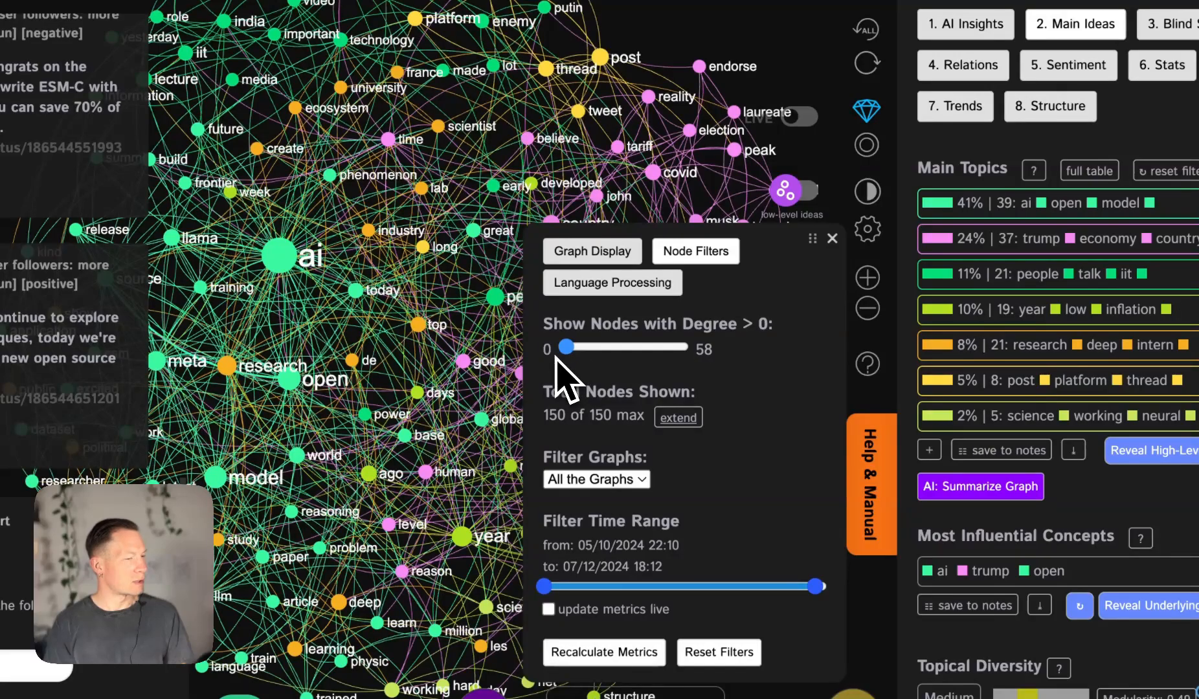
{"action": "left_click_drag", "start_coordinate": [807, 588], "coordinate": [603, 585]}
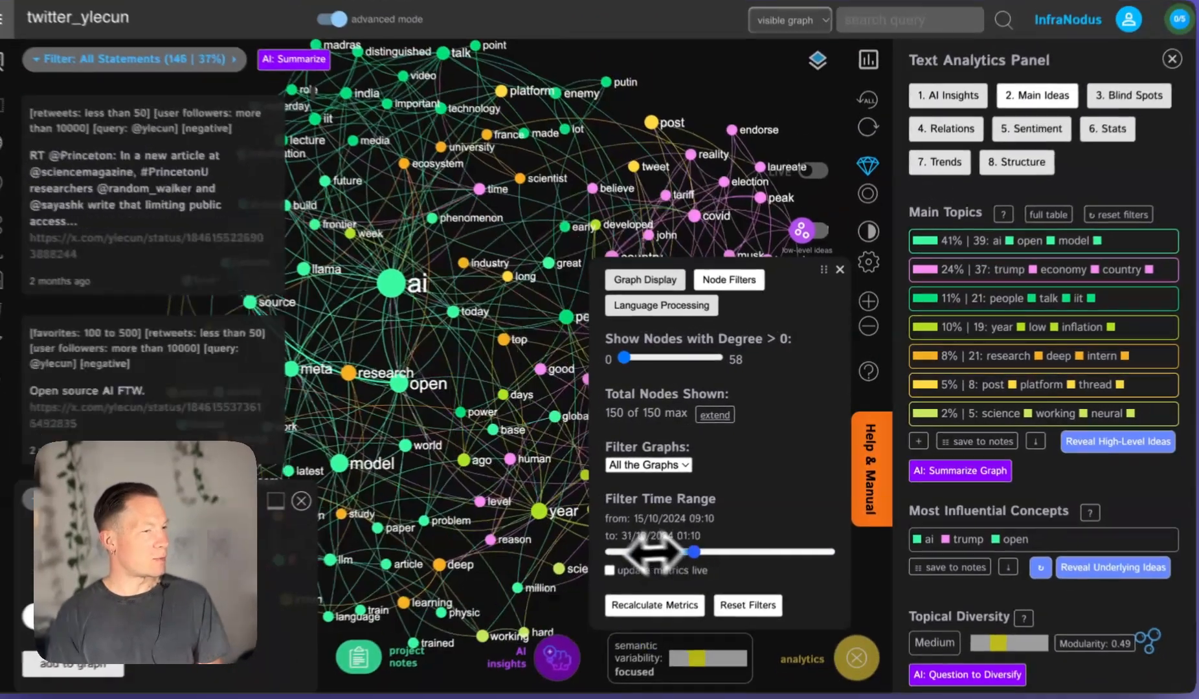
{"action": "mouse_move", "coordinate": [654, 552]}
{"action": "left_mouse_down"}
{"action": "mouse_move", "coordinate": [596, 556]}
{"action": "mouse_move", "coordinate": [808, 533]}
{"action": "mouse_move", "coordinate": [632, 555]}
{"action": "mouse_move", "coordinate": [785, 548]}
{"action": "mouse_move", "coordinate": [570, 544]}
{"action": "mouse_move", "coordinate": [659, 546]}
{"action": "left_mouse_up"}
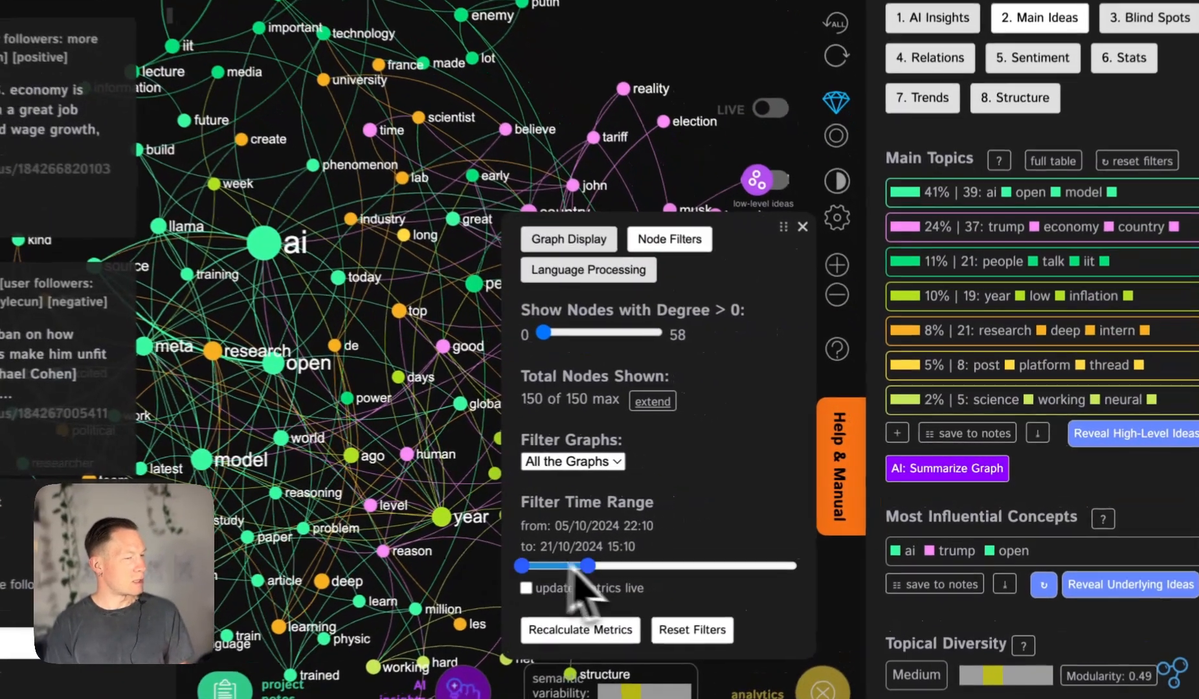
{"action": "left_click_drag", "start_coordinate": [586, 566], "coordinate": [830, 569]}
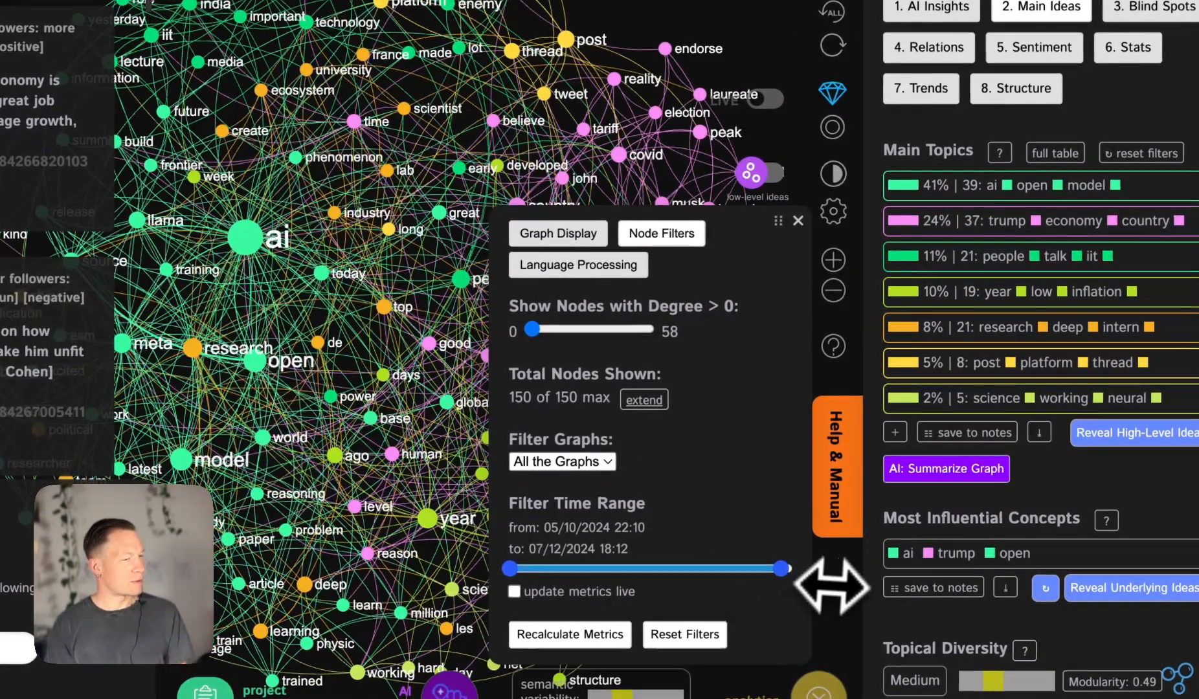
{"action": "left_click", "coordinate": [798, 221]}
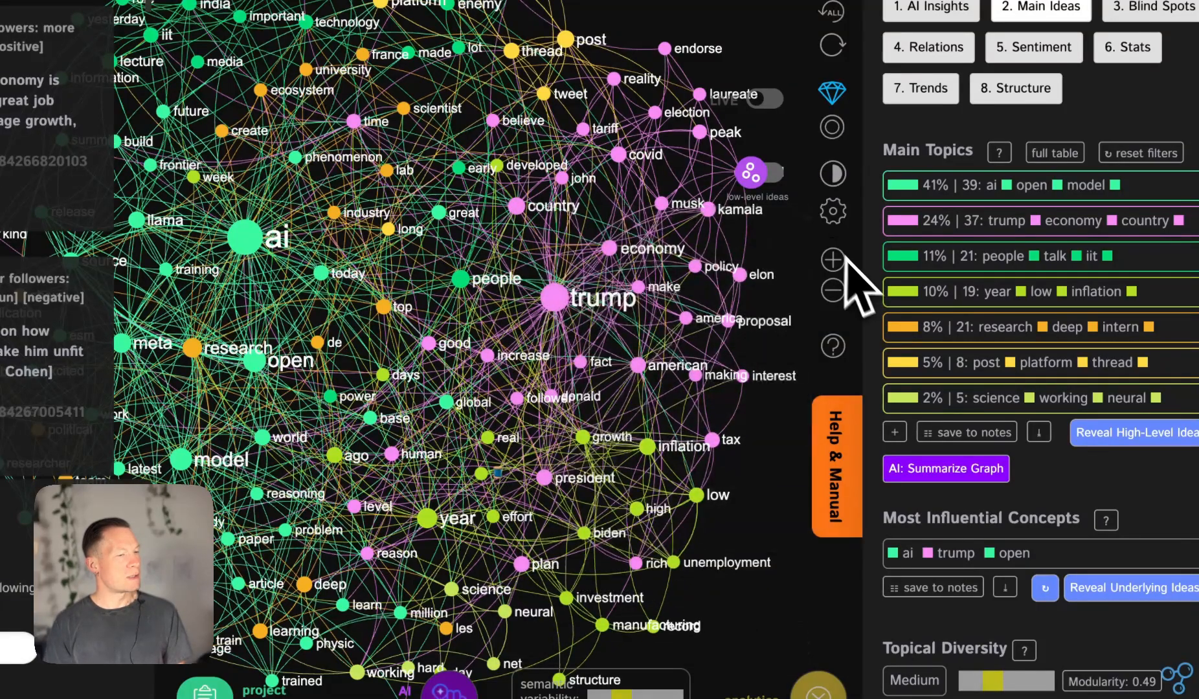
- Start the guided help tour of the graph interface and end it
{"action": "left_click", "coordinate": [833, 345]}
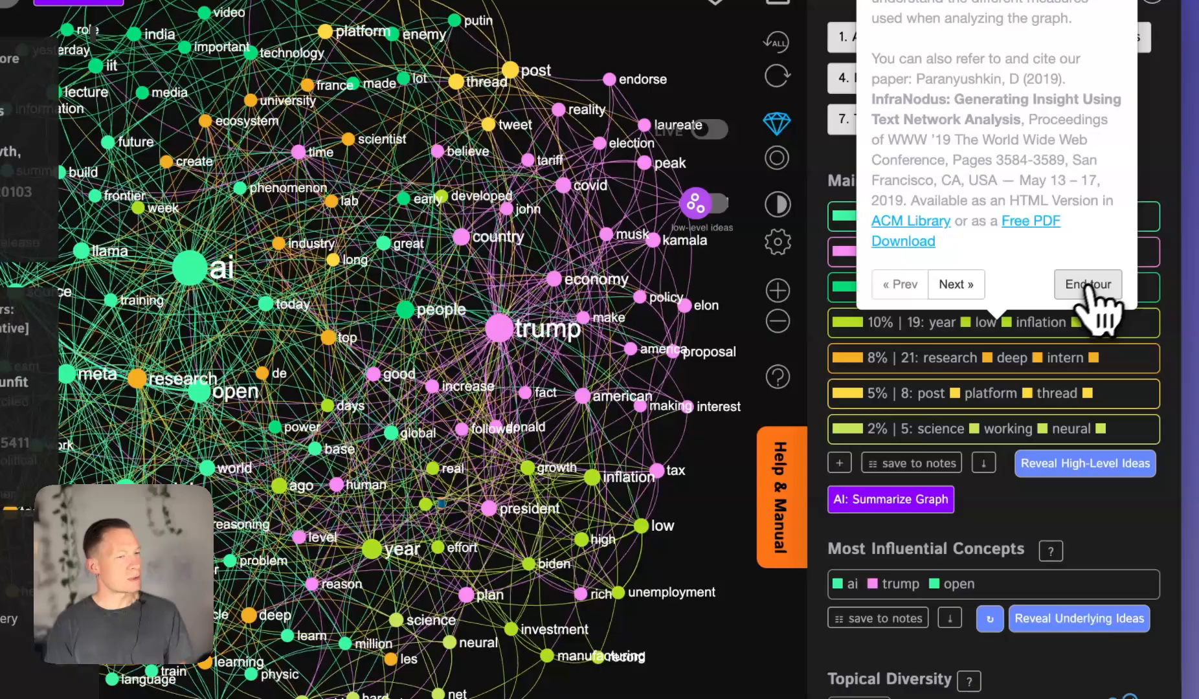
{"action": "left_click", "coordinate": [1088, 287]}
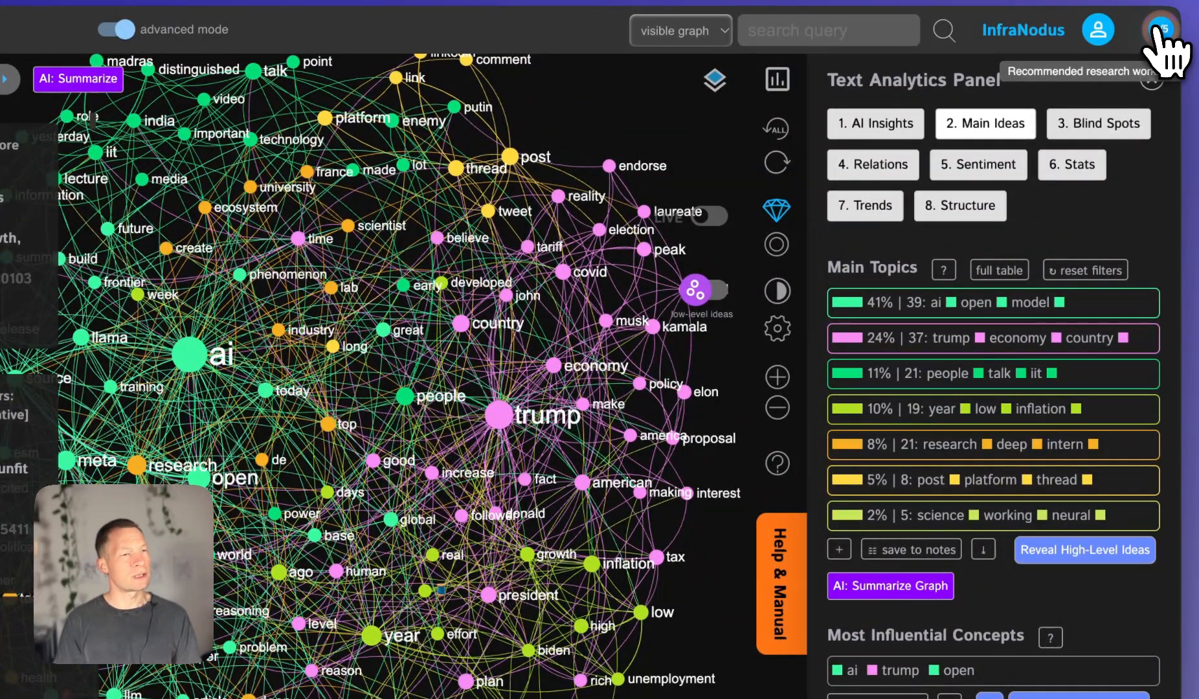
- Complete the workflow tasks Add or Import a Text and Get a Visual Summary of the Main Topics, displaying the AI insights for the latter
{"action": "left_click", "coordinate": [1160, 30]}
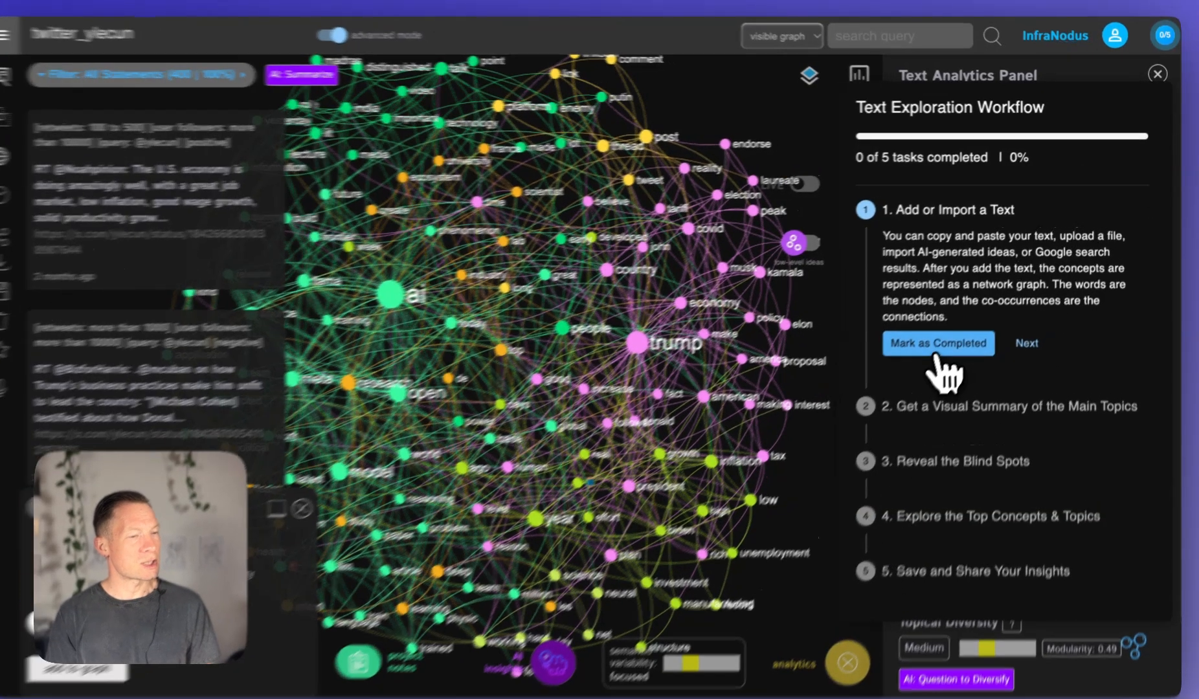
{"action": "left_click", "coordinate": [950, 340]}
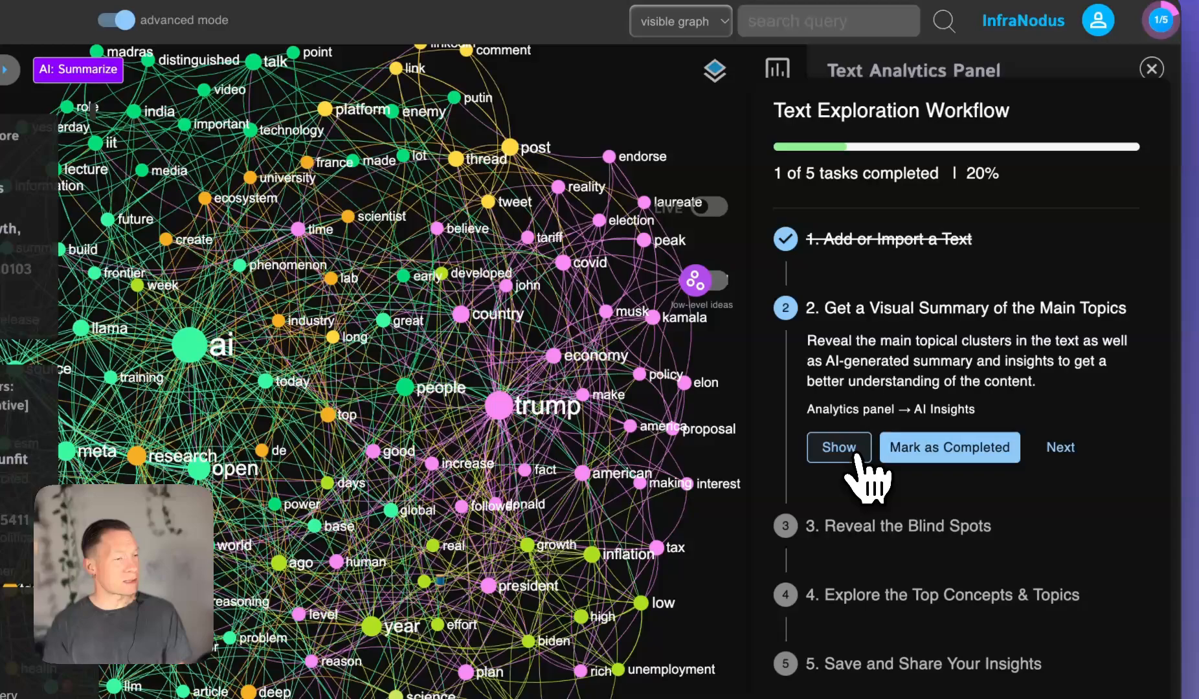
{"action": "left_click", "coordinate": [855, 455]}
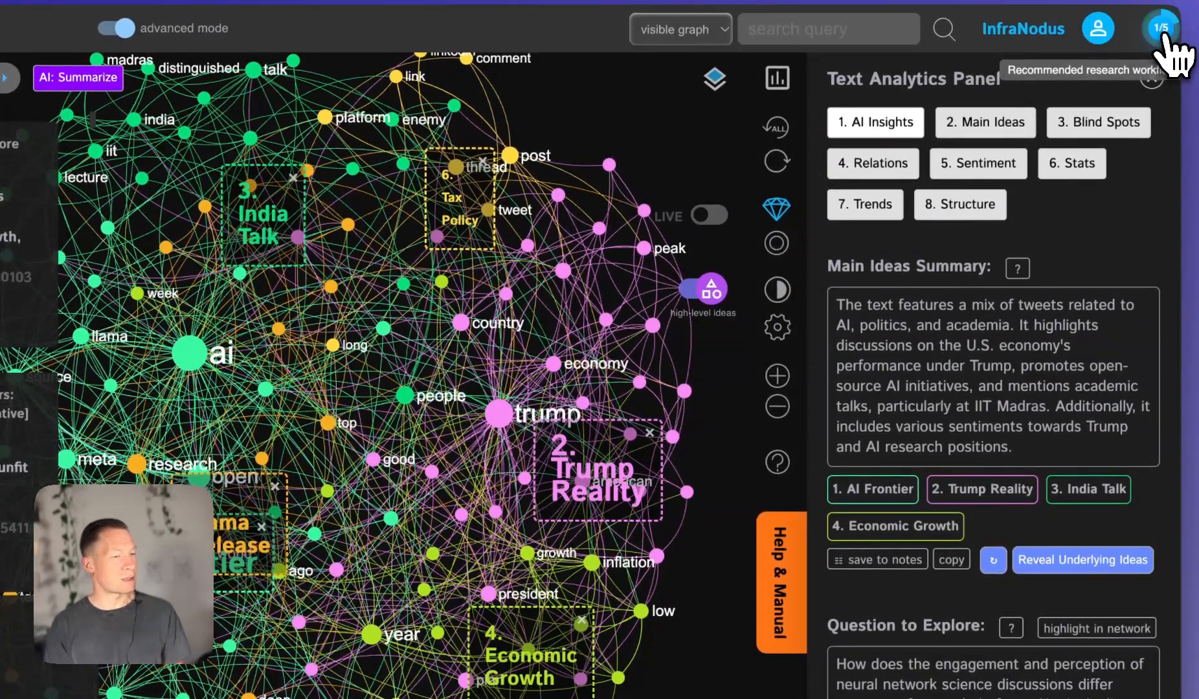
{"action": "left_click", "coordinate": [1164, 38]}
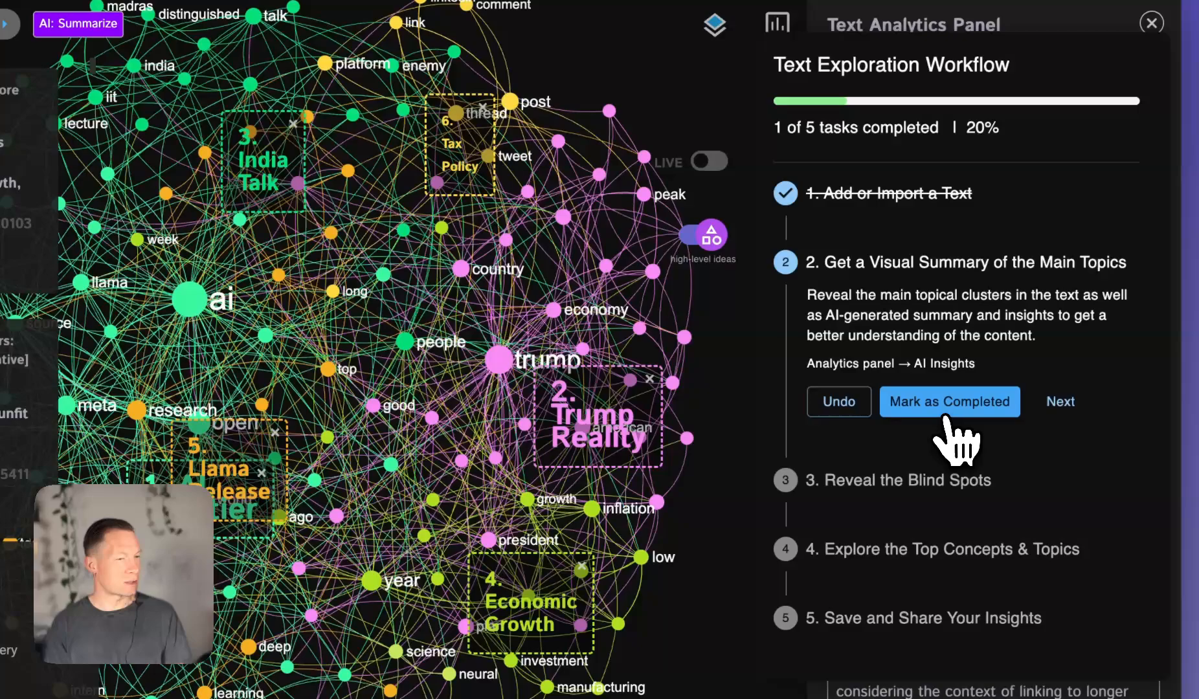
{"action": "left_click", "coordinate": [947, 408]}
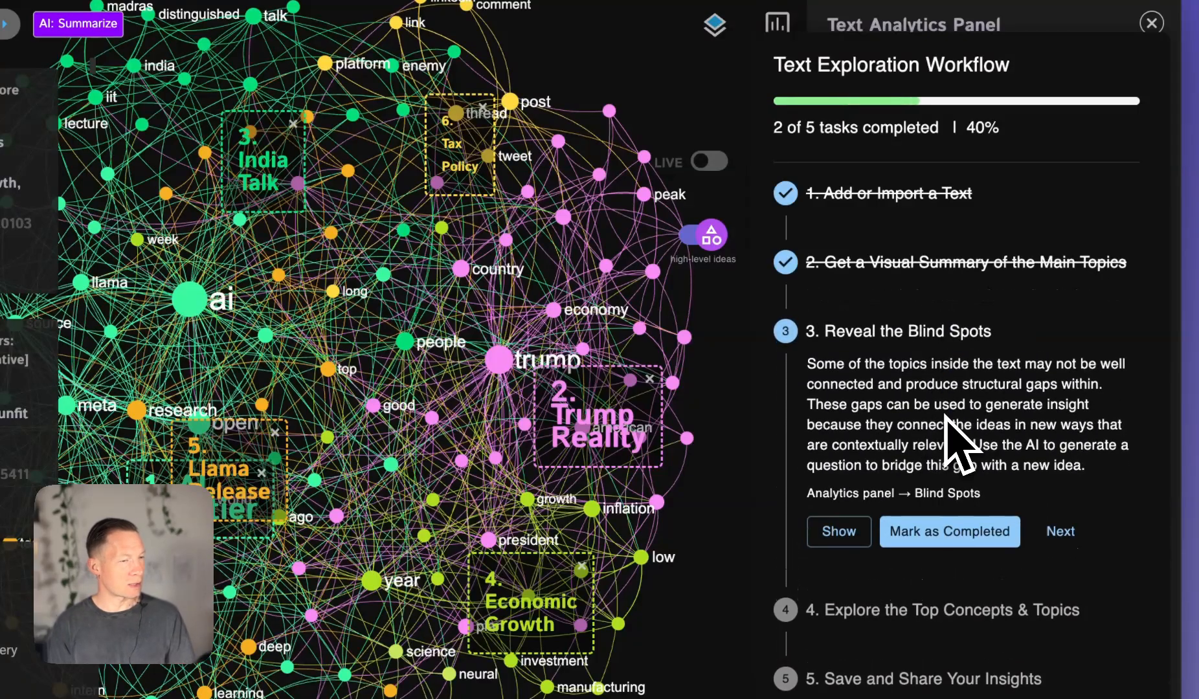
- Show the workflow's Reveal the Blind Spots task in the analytics, and turn off the high-level ideas on the graph
{"action": "left_click", "coordinate": [842, 532]}
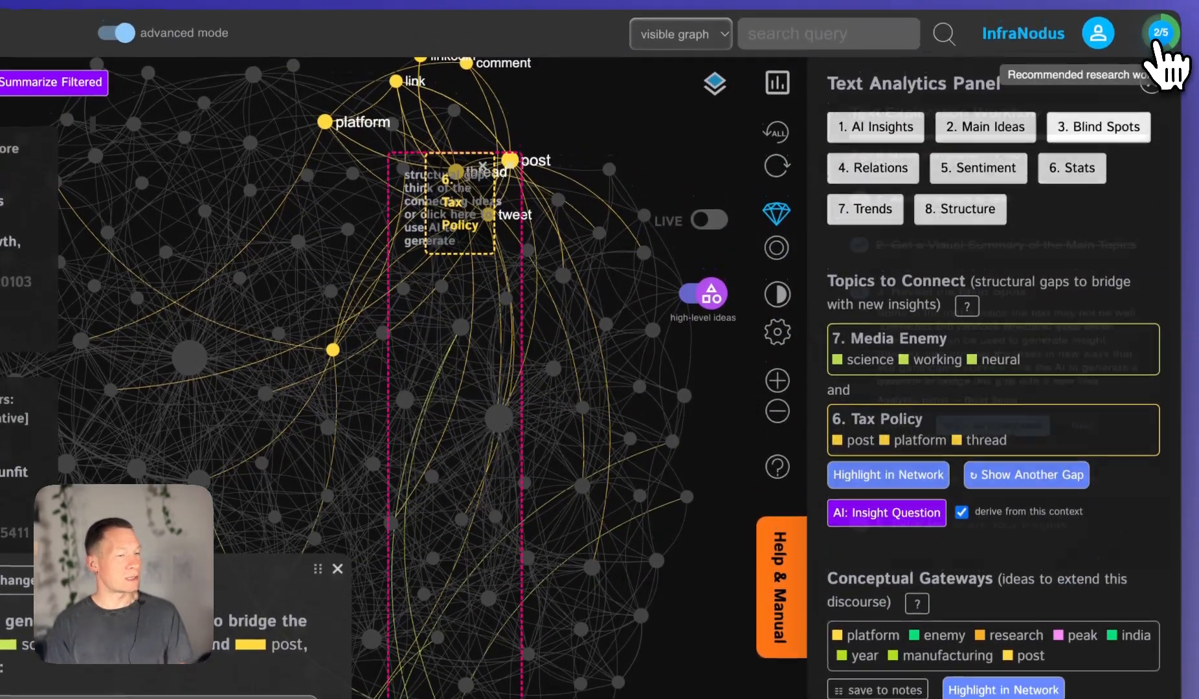
{"action": "left_click", "coordinate": [1159, 39]}
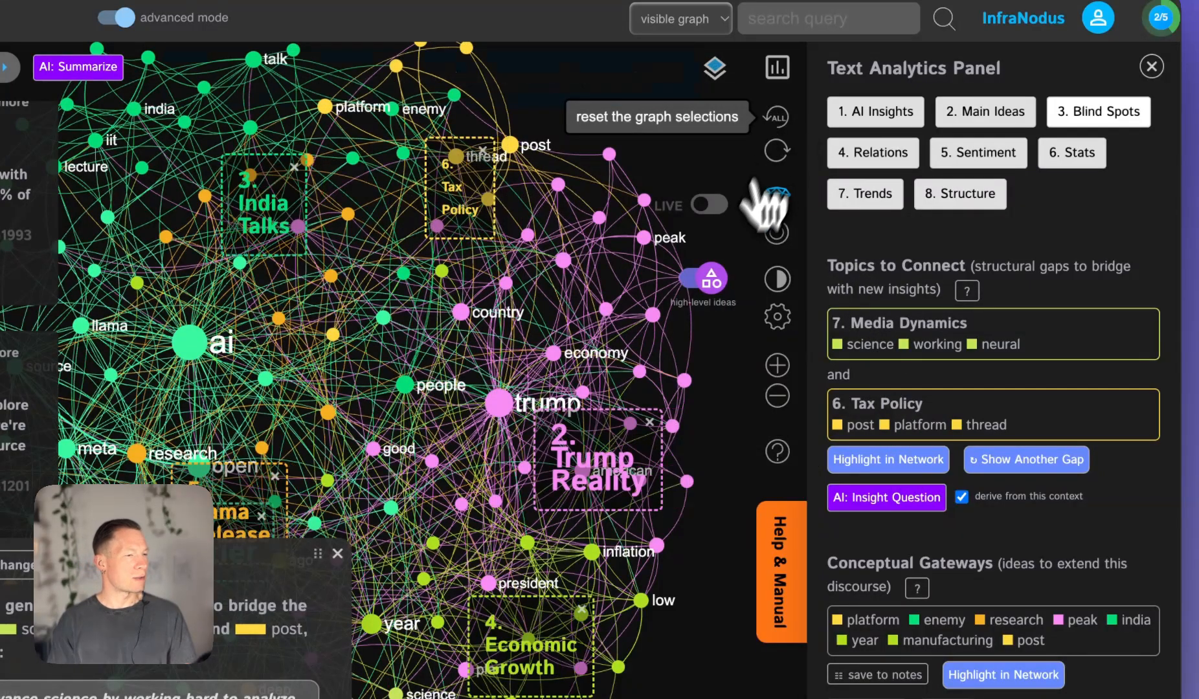
{"action": "left_click", "coordinate": [712, 279]}
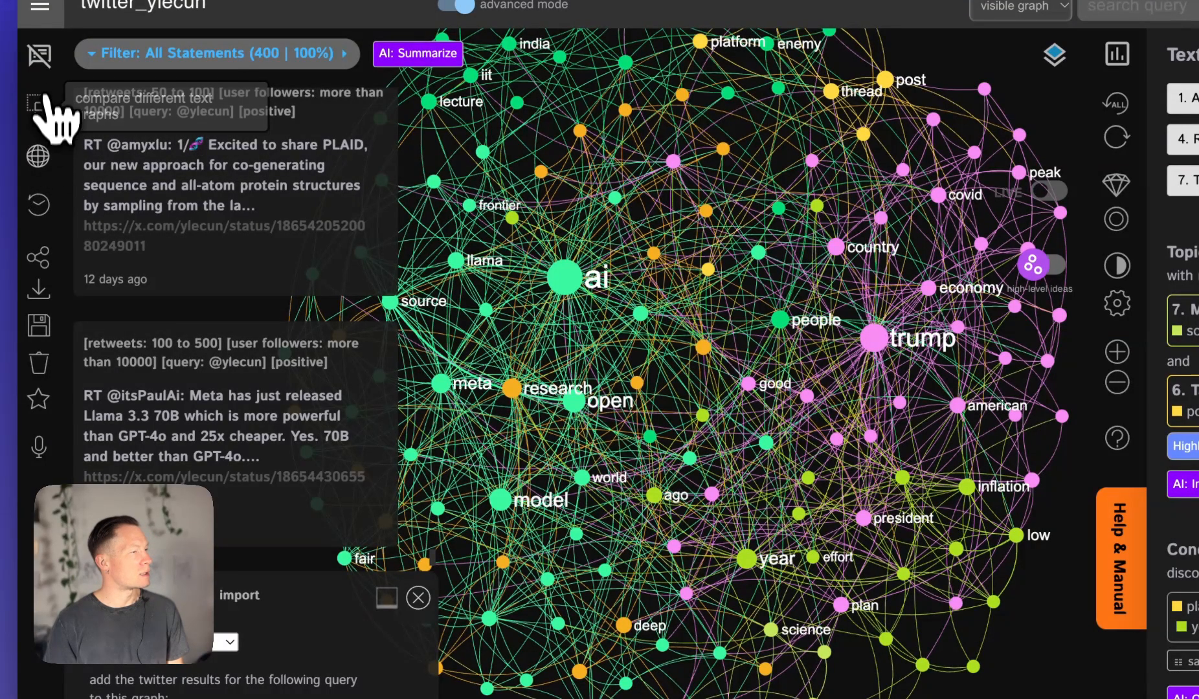
- Hide and restore the statements list, and look through the Twitter import, text editing and external source options for adding data
{"action": "left_click", "coordinate": [37, 55]}
{"action": "left_click", "coordinate": [37, 57]}
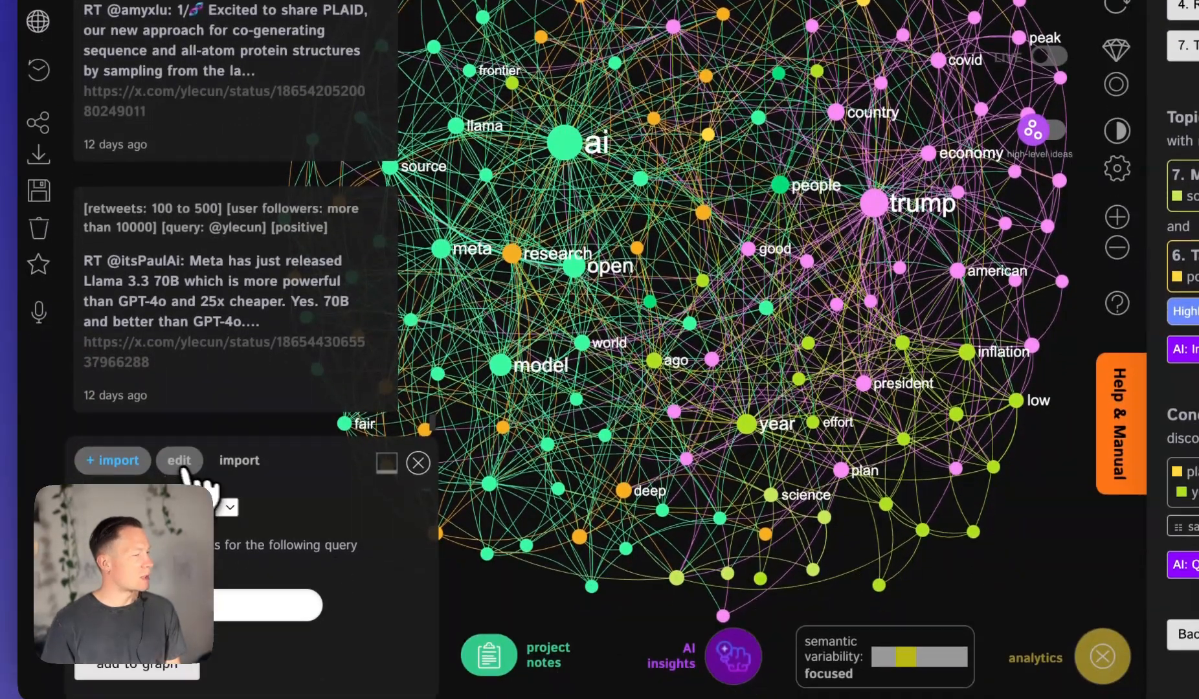
{"action": "left_click", "coordinate": [179, 460]}
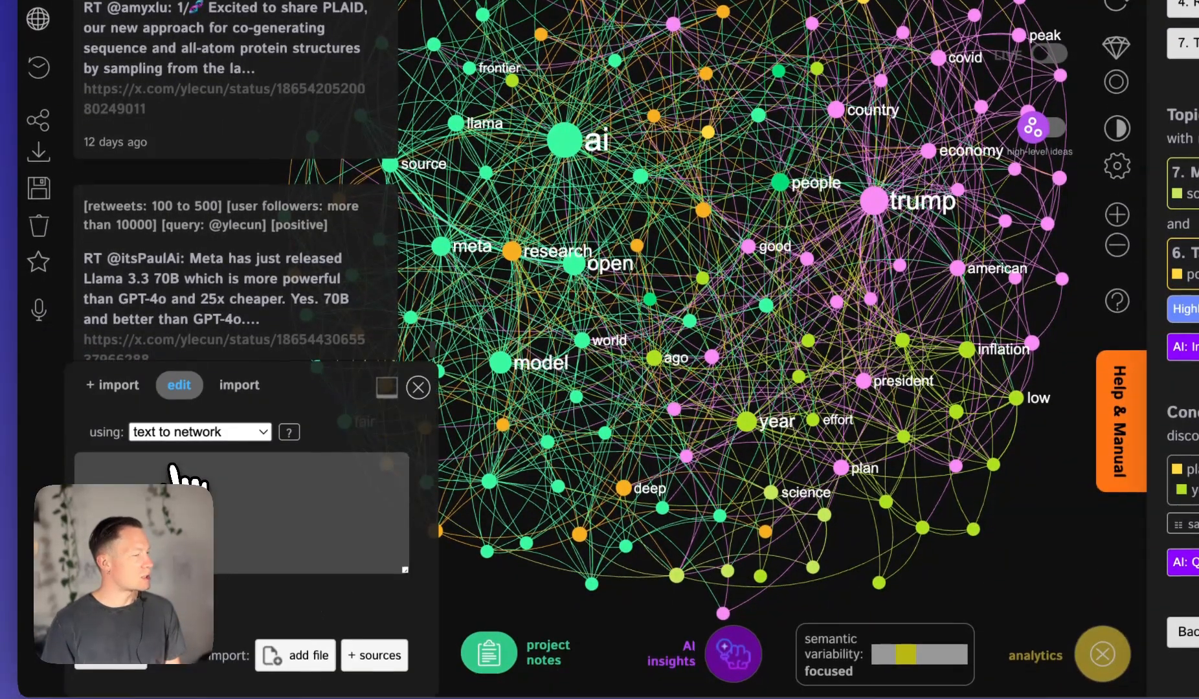
{"action": "left_click", "coordinate": [116, 389]}
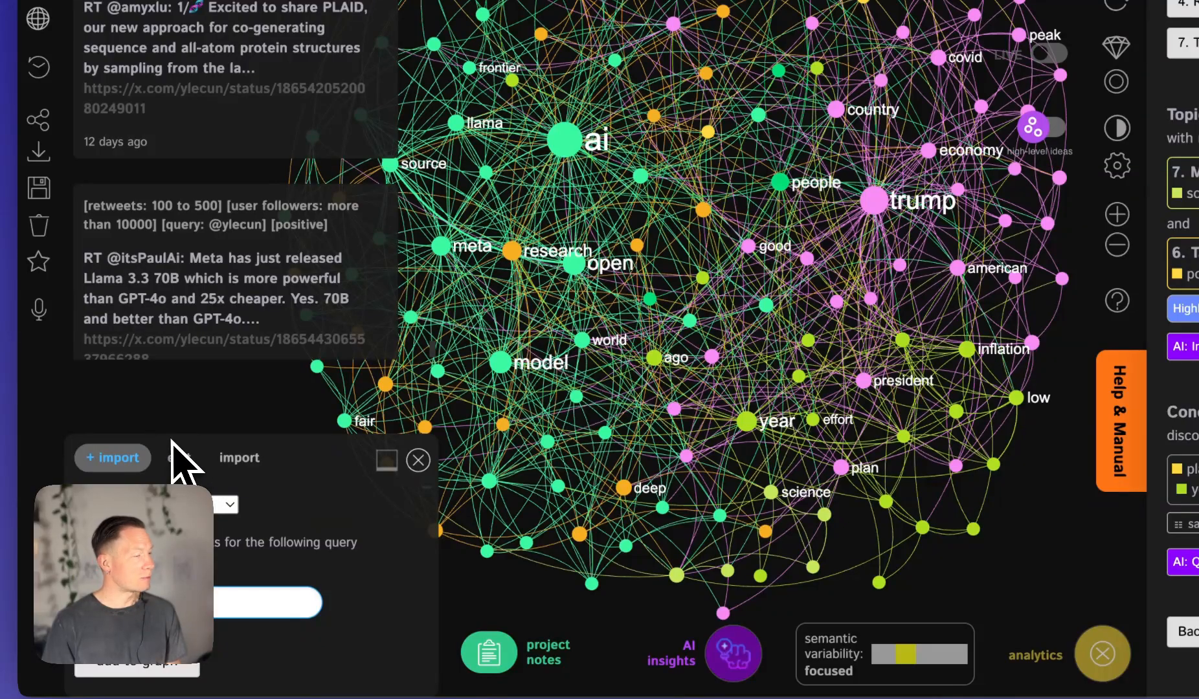
{"action": "left_click", "coordinate": [180, 459]}
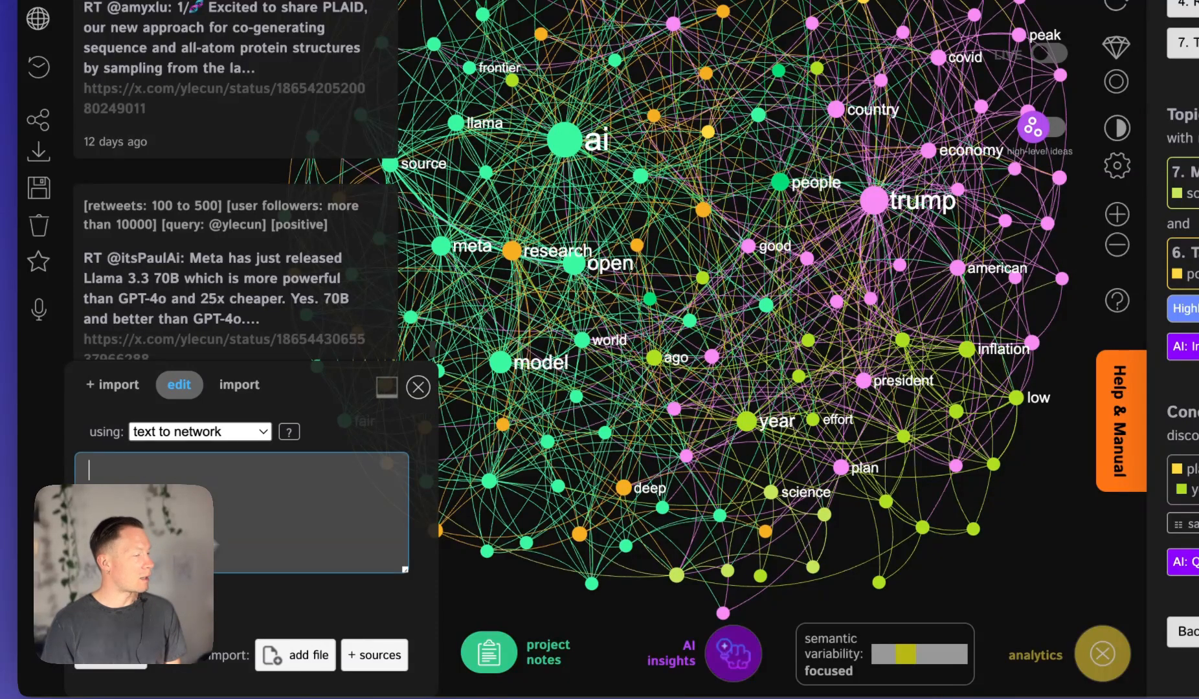
{"action": "left_click", "coordinate": [239, 388]}
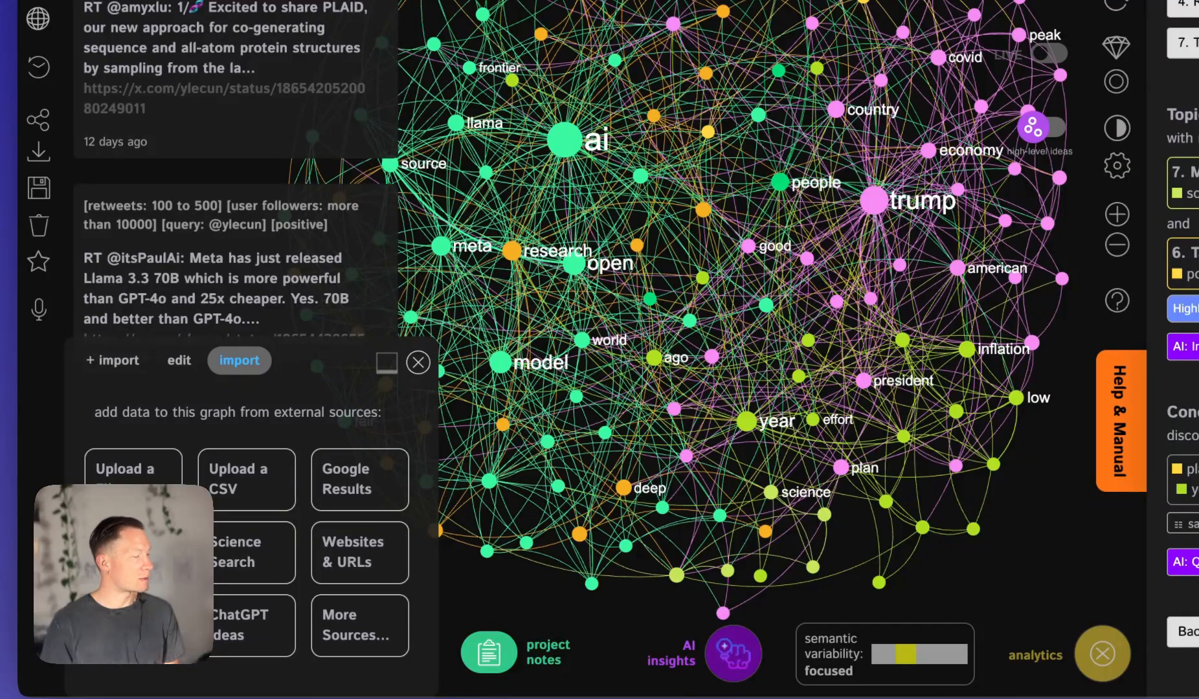
- Check the Google search results import settings for this graph, and close them along with the add-data options
{"action": "left_click", "coordinate": [389, 496]}
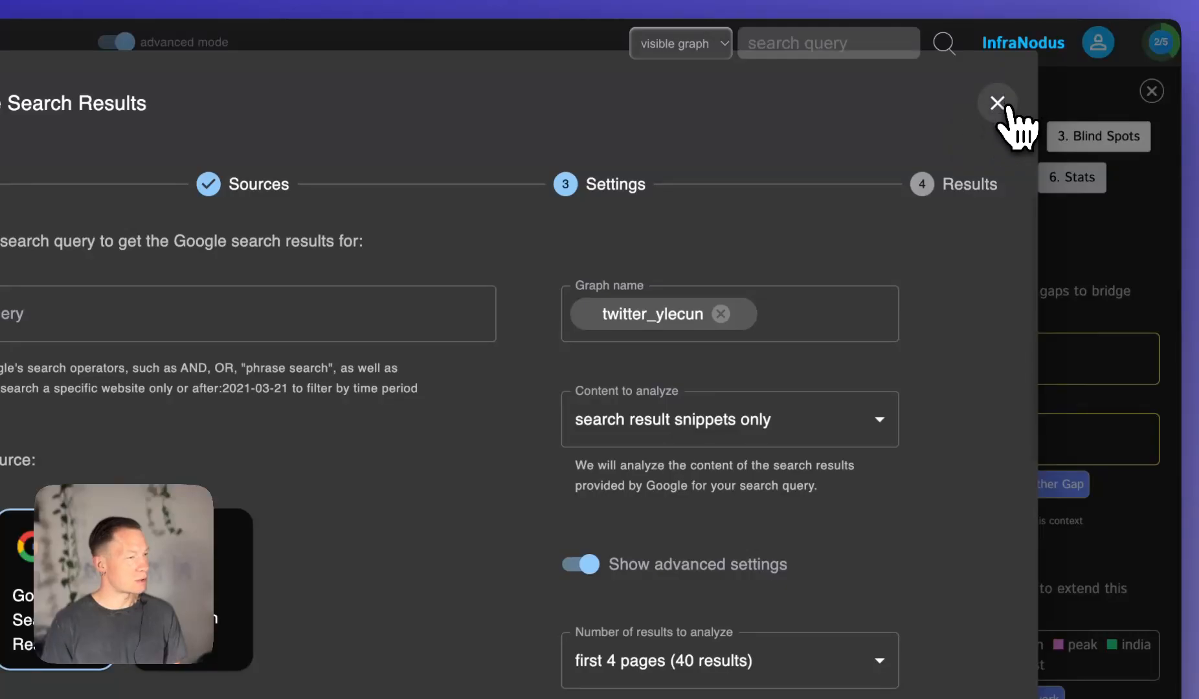
{"action": "left_click", "coordinate": [997, 102]}
{"action": "left_click", "coordinate": [350, 405]}
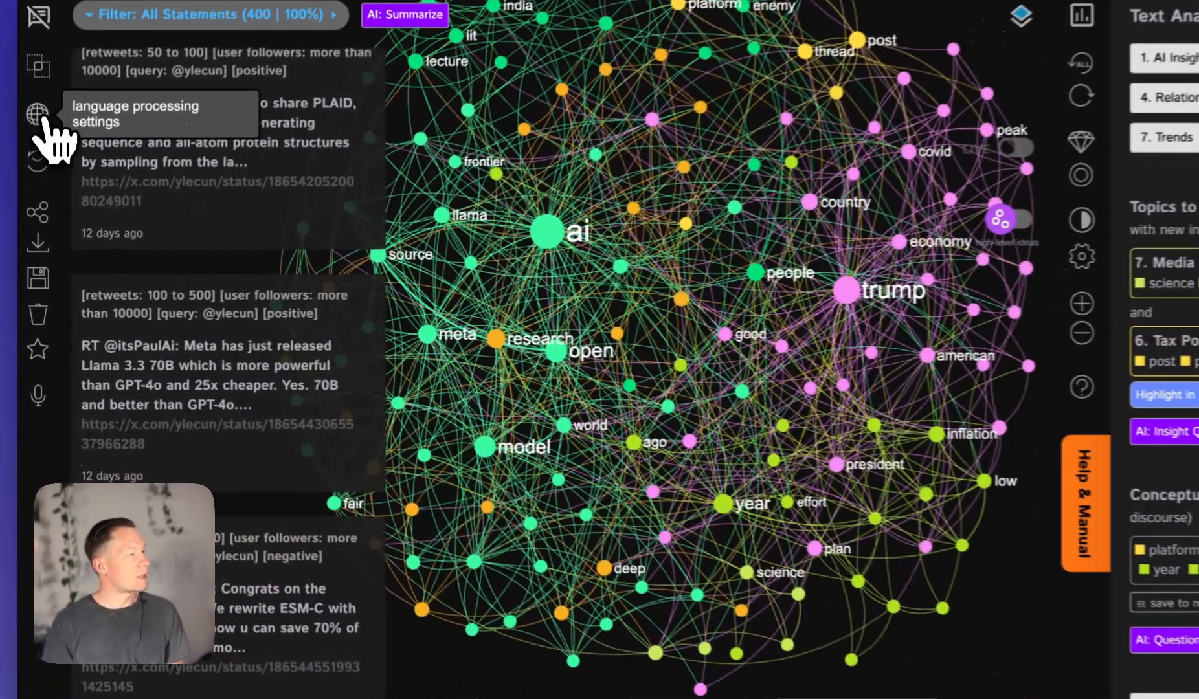
- Open the graph language processing settings, and try German as the lemmatizer language before returning to English
{"action": "left_click", "coordinate": [34, 154]}
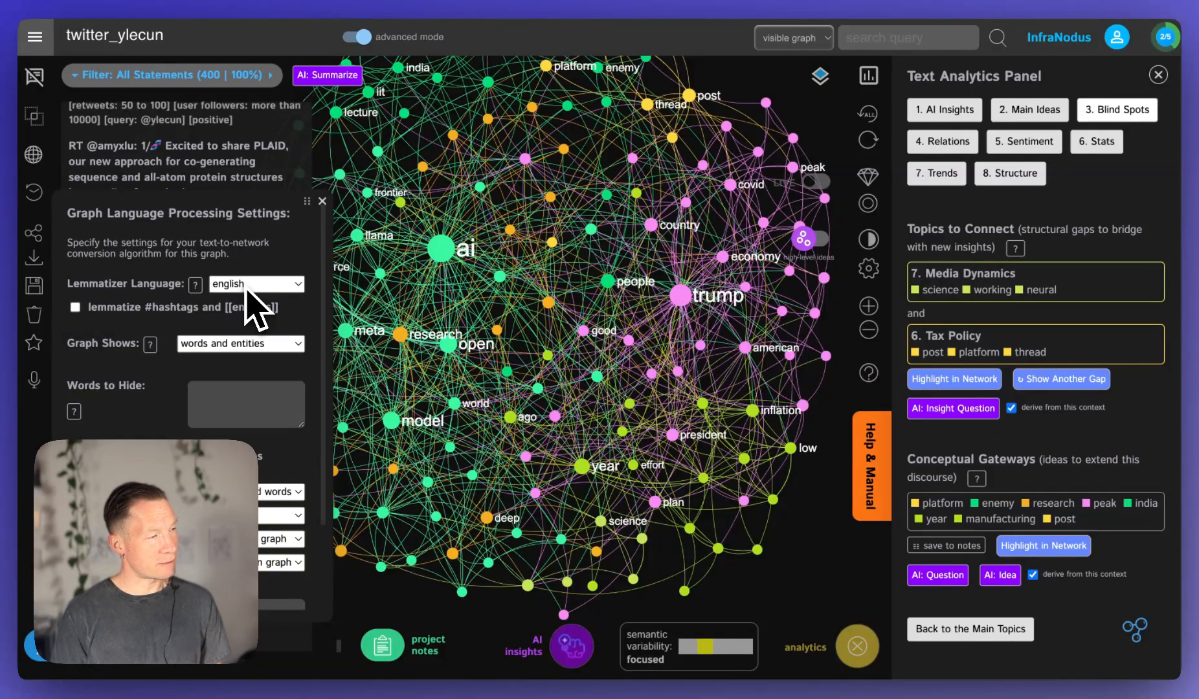
{"action": "left_click", "coordinate": [246, 288]}
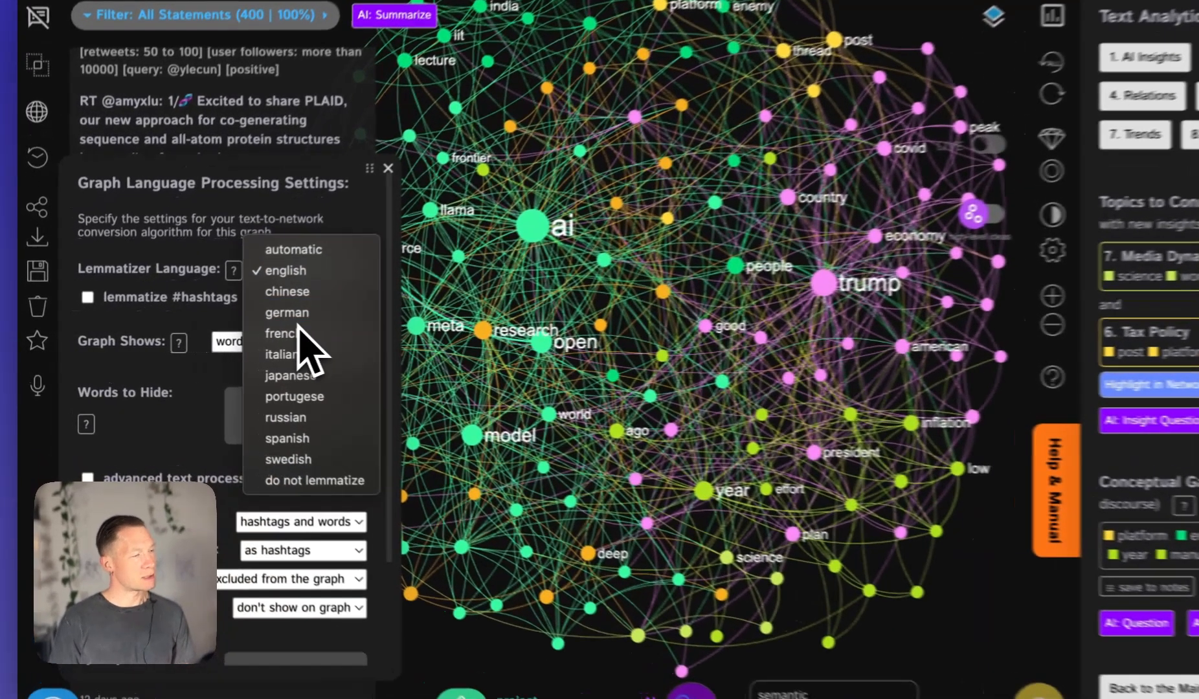
{"action": "left_click", "coordinate": [239, 320]}
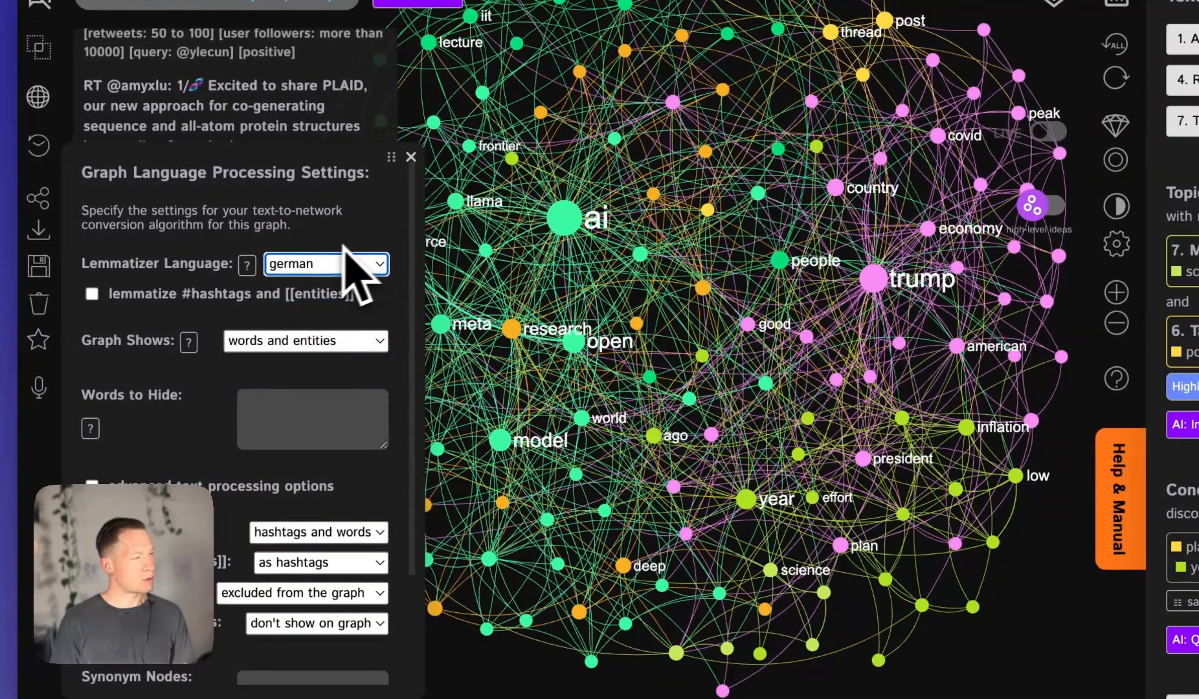
{"action": "left_click", "coordinate": [353, 264]}
{"action": "left_click", "coordinate": [310, 226]}
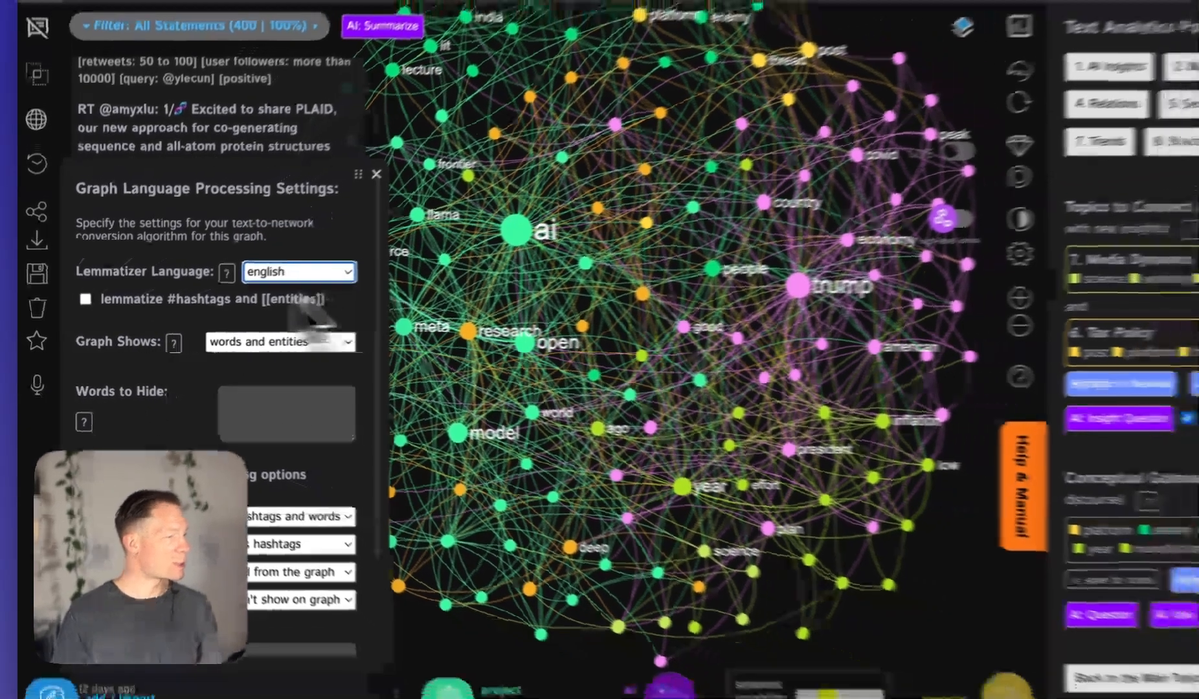
- Enable lemmatizing of hashtags and entities, and set the lemmatizer language to "do not lemmatize"
{"action": "scroll", "coordinate": [150, 396], "scroll_direction": "down", "scroll_amount": 2}
{"action": "scroll", "coordinate": [168, 382], "scroll_direction": "up", "scroll_amount": 1}
{"action": "scroll", "coordinate": [152, 374], "scroll_direction": "up", "scroll_amount": 2}
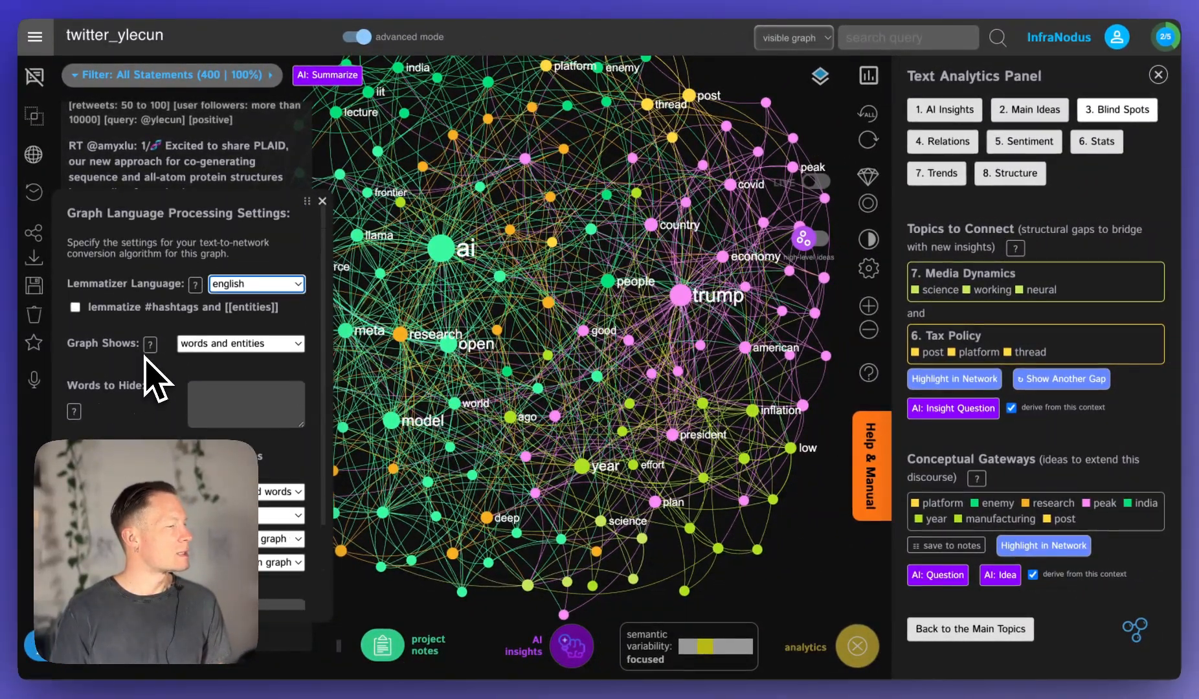
{"action": "scroll", "coordinate": [165, 401], "scroll_direction": "down", "scroll_amount": 1}
{"action": "scroll", "coordinate": [178, 401], "scroll_direction": "down", "scroll_amount": 2}
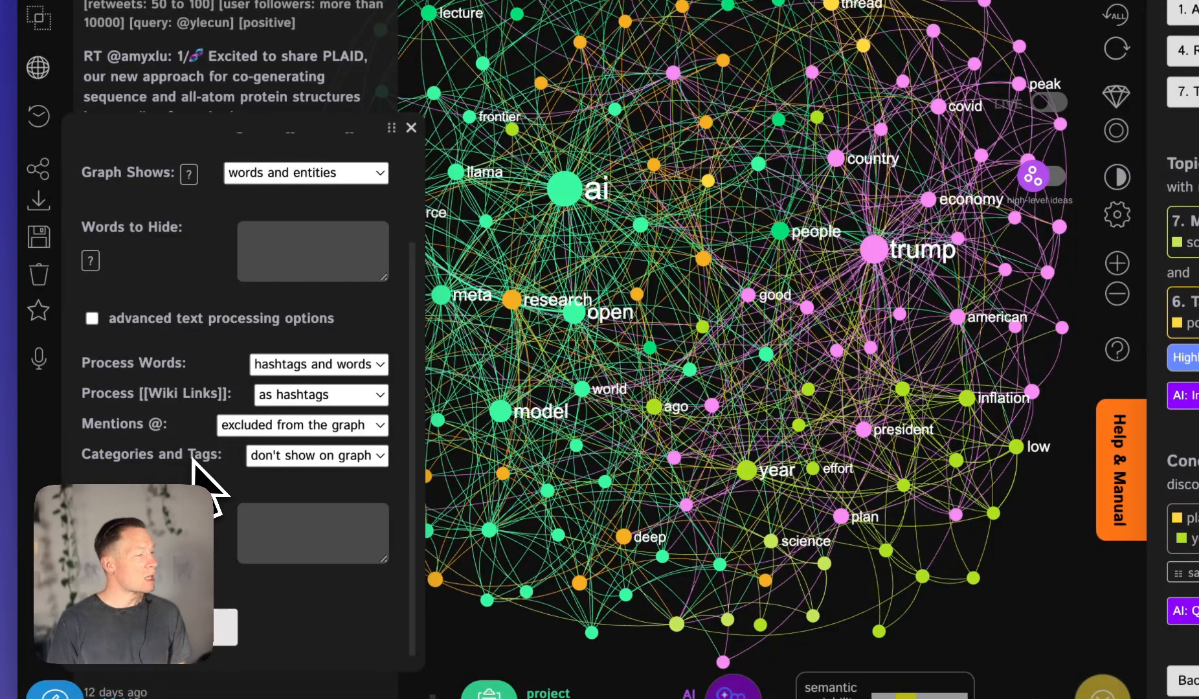
{"action": "scroll", "coordinate": [197, 463], "scroll_direction": "up", "scroll_amount": 2}
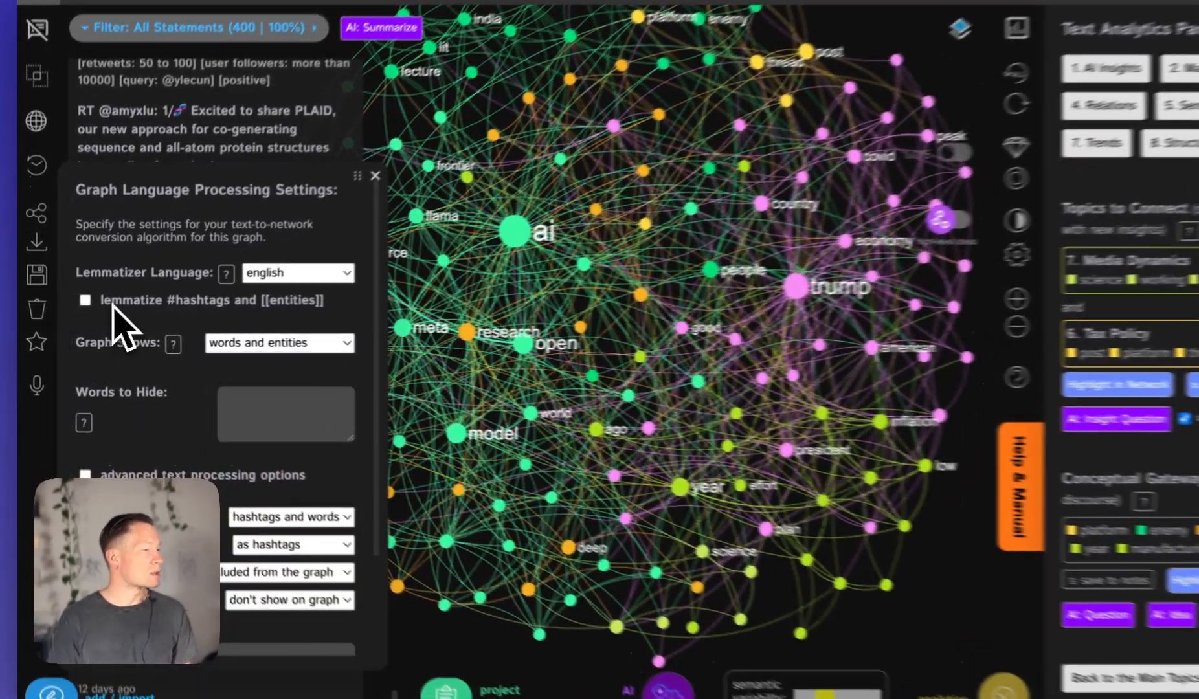
{"action": "left_click", "coordinate": [99, 308]}
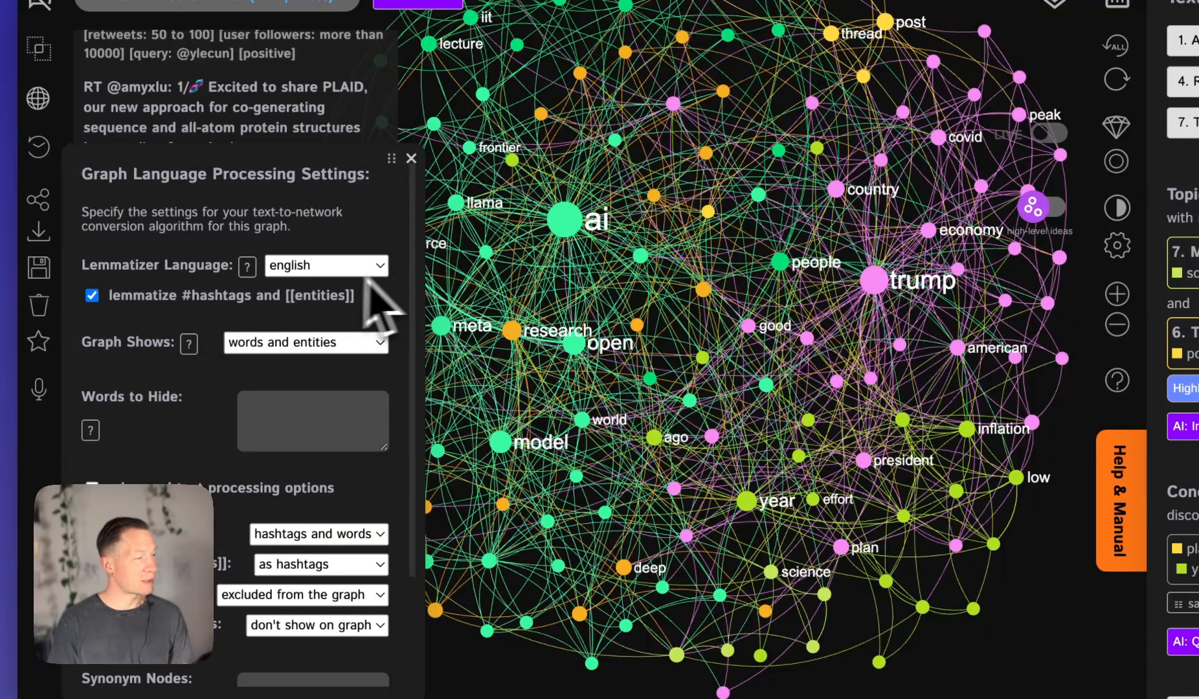
{"action": "left_click", "coordinate": [303, 272]}
{"action": "left_click", "coordinate": [318, 490]}
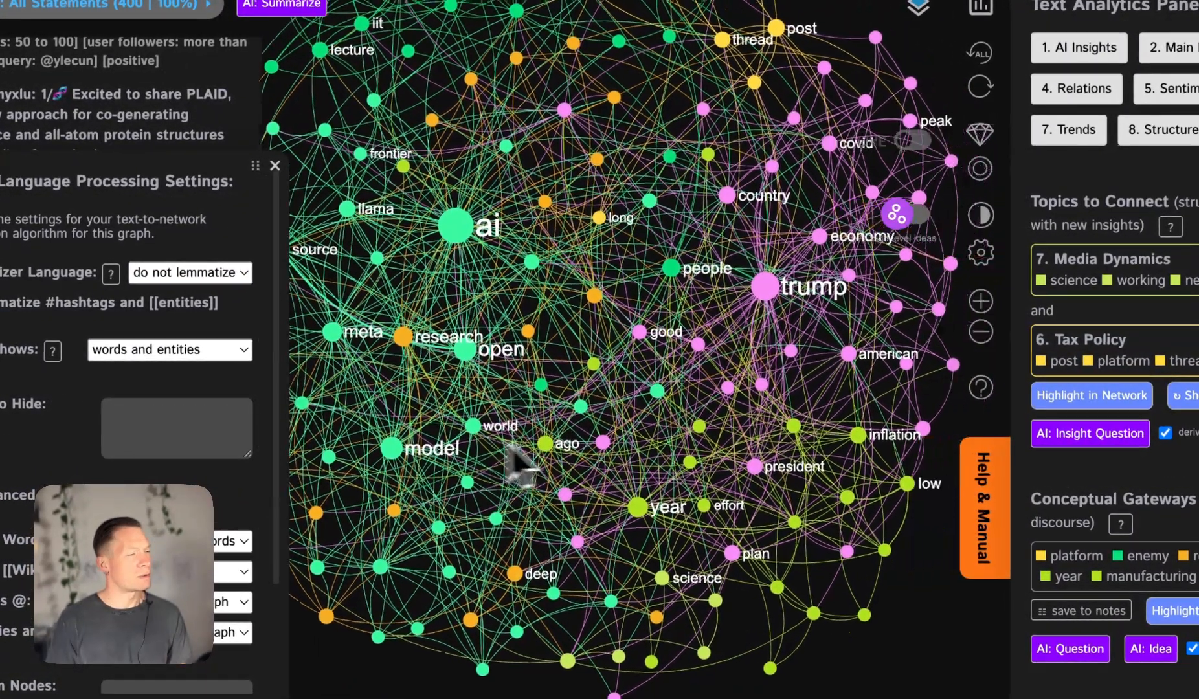
- Highlight the connections of the "open" node in the graph, and clear the selection
{"action": "left_click_drag", "start_coordinate": [510, 445], "coordinate": [464, 450]}
{"action": "left_click", "coordinate": [433, 369]}
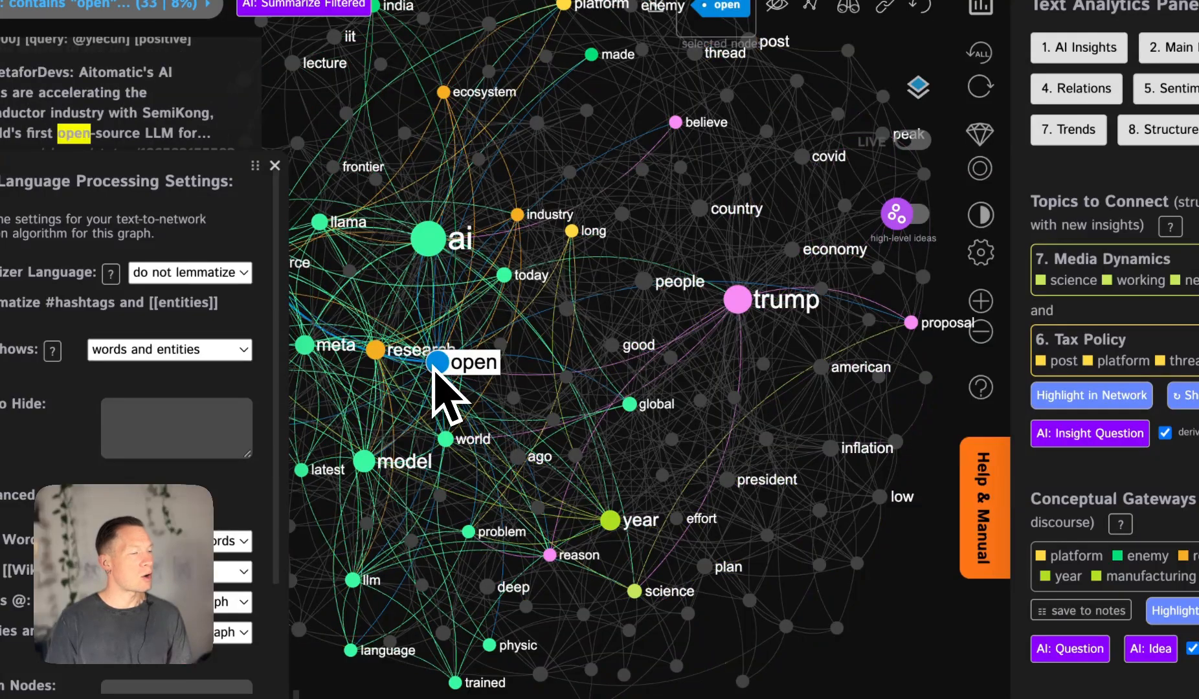
{"action": "left_click", "coordinate": [433, 367]}
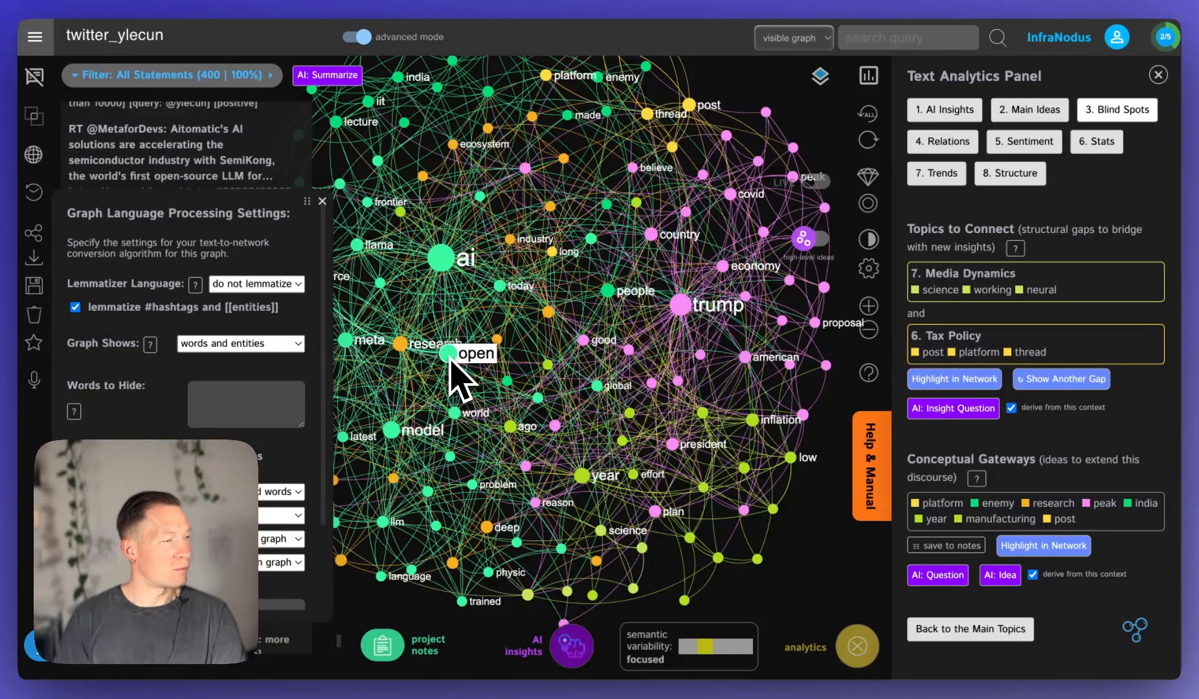
- Disable lemmatizing of hashtags and entities, hide the words "ai, trump" from the graph, and apply the language processing settings
{"action": "left_click", "coordinate": [75, 307]}
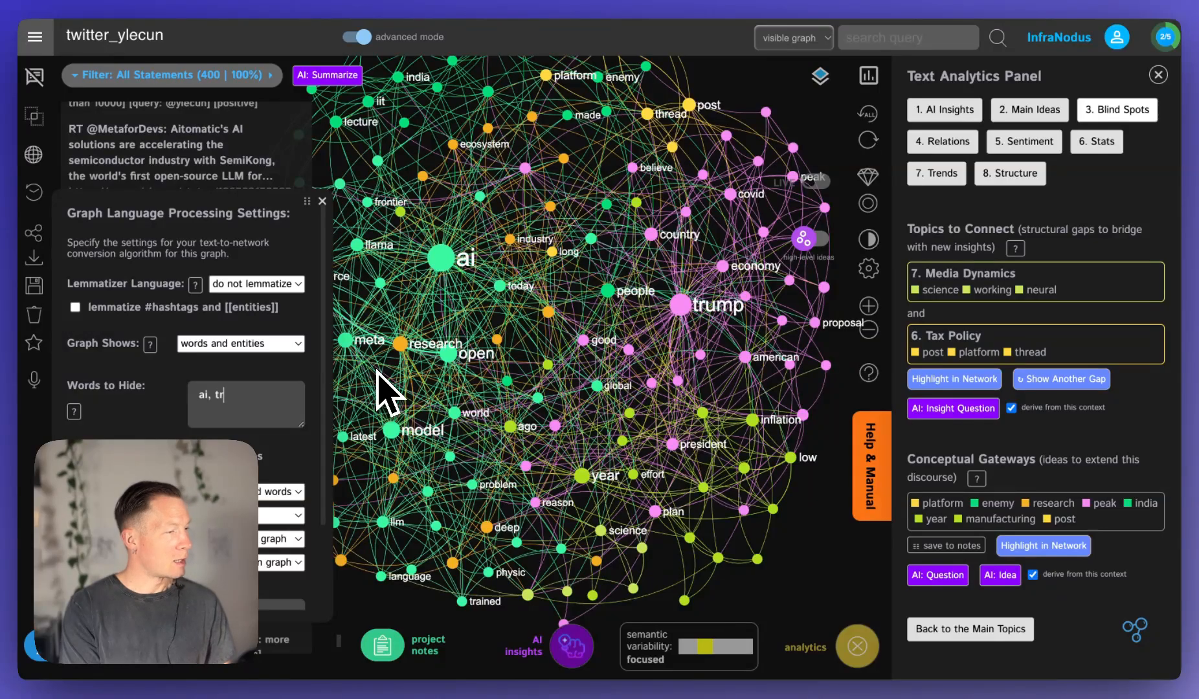
{"action": "scroll", "coordinate": [288, 485], "scroll_direction": "down", "scroll_amount": 2}
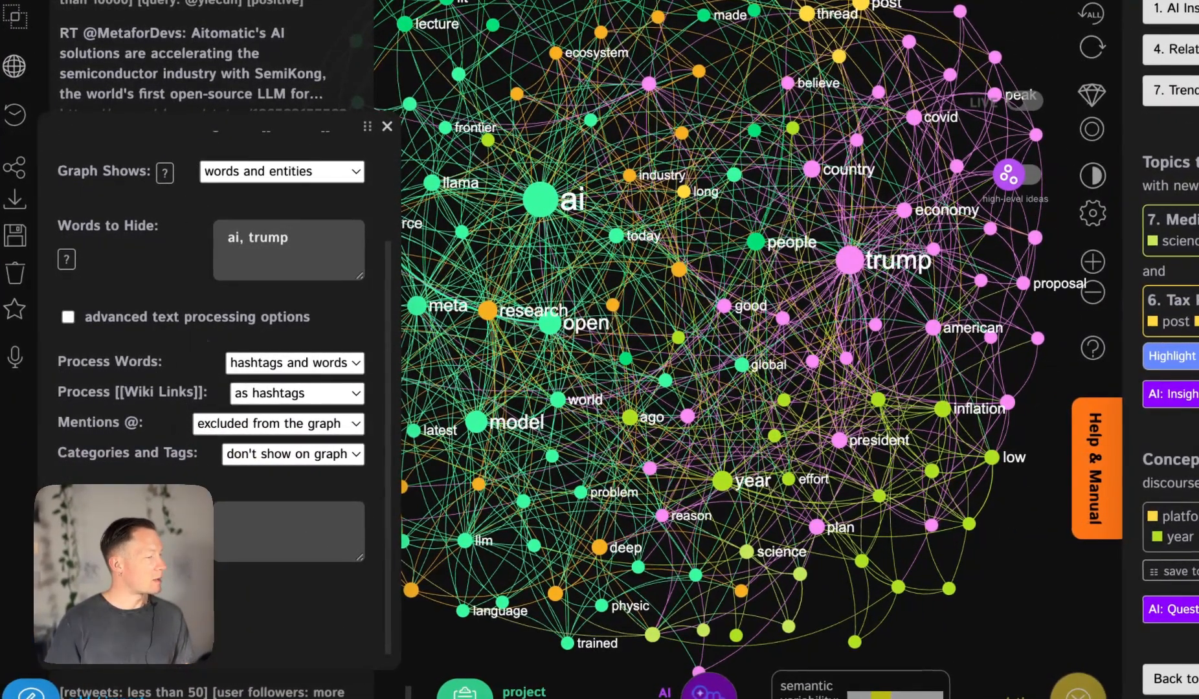
{"action": "left_click", "coordinate": [151, 611]}
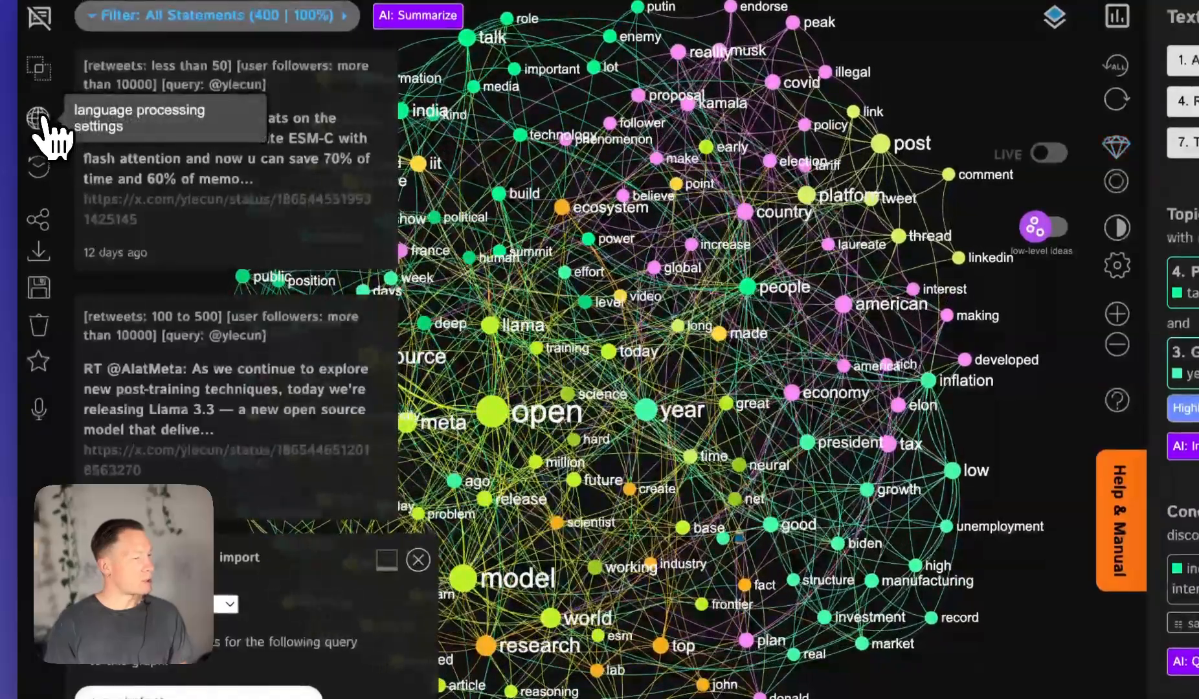
- Reopen the graph language processing settings and restore the hidden words to the graph
{"action": "left_click", "coordinate": [38, 102]}
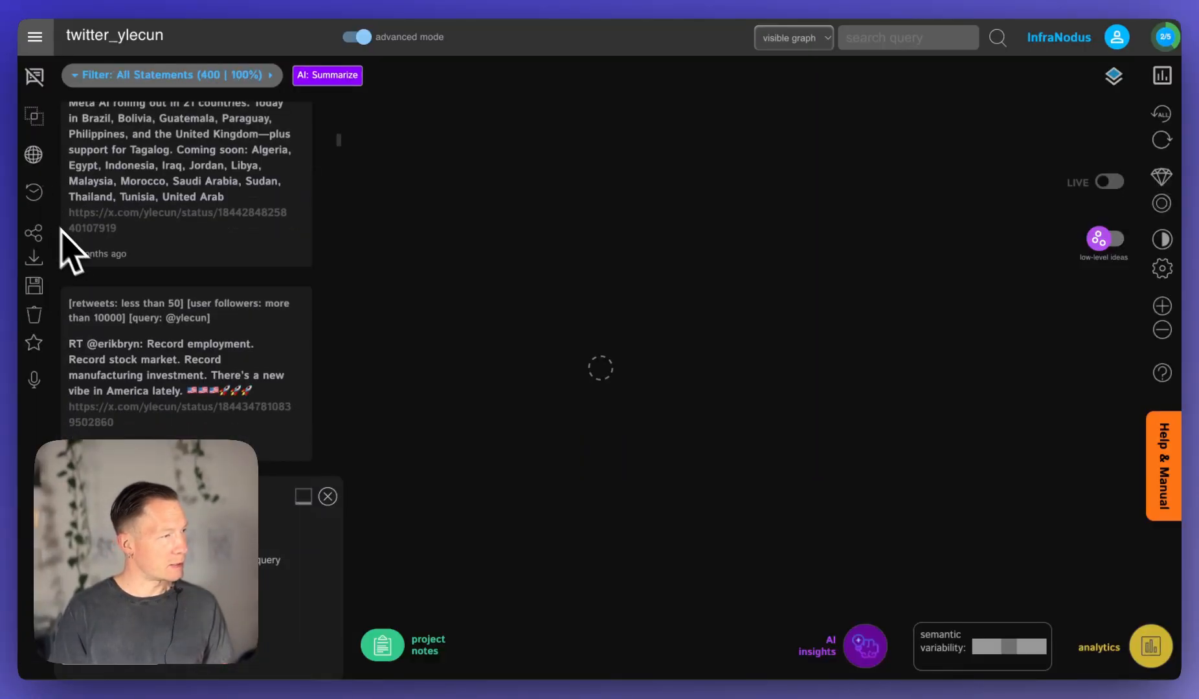
{"action": "scroll", "coordinate": [97, 259], "scroll_direction": "down", "scroll_amount": 10}
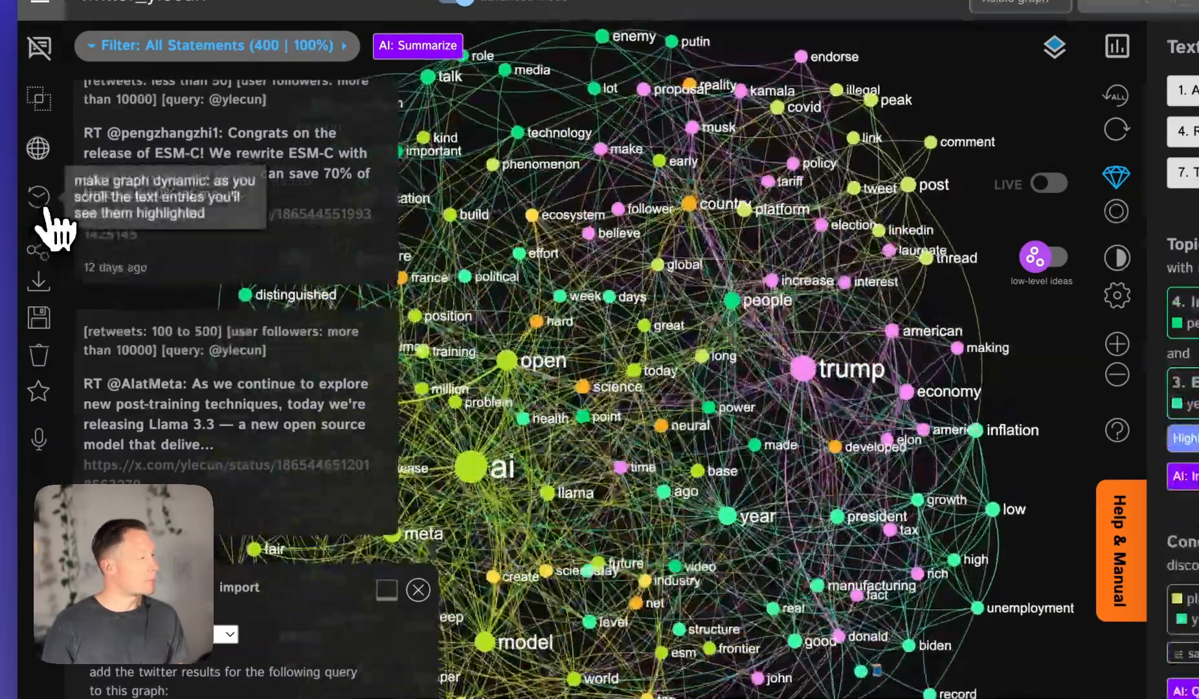
- Make the graph dynamic with the "highlight statements in the network" option, and deactivate it again in the Dynamic Graph Settings
{"action": "left_click", "coordinate": [39, 201]}
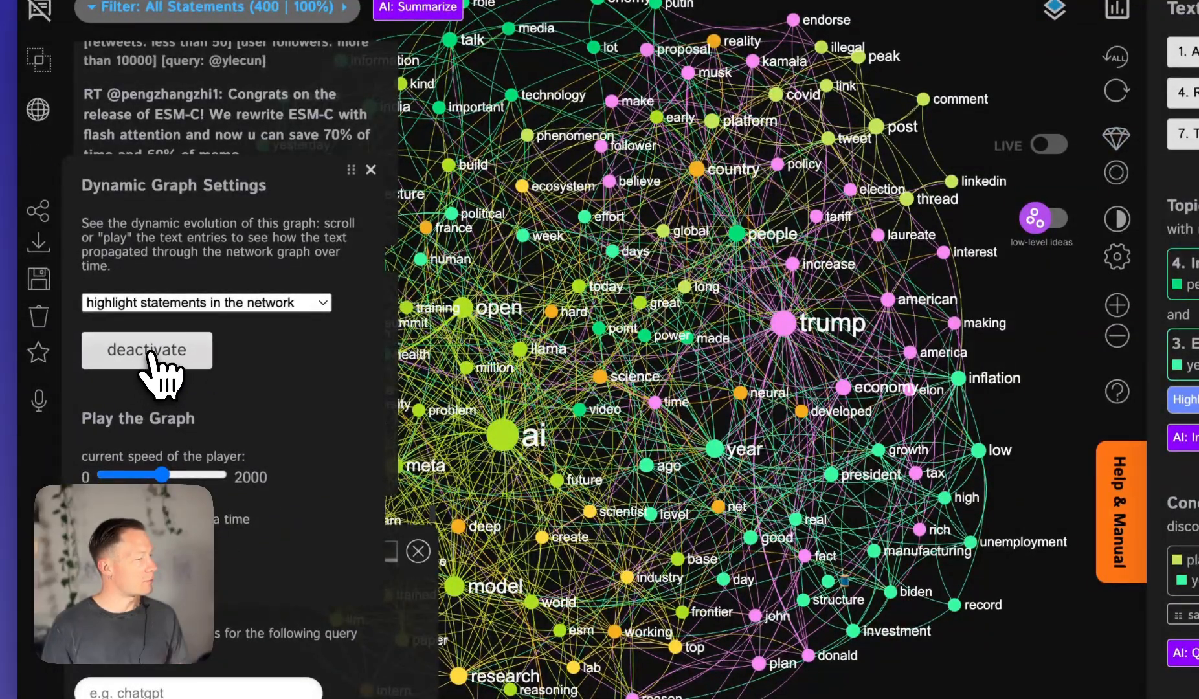
{"action": "left_click", "coordinate": [370, 170]}
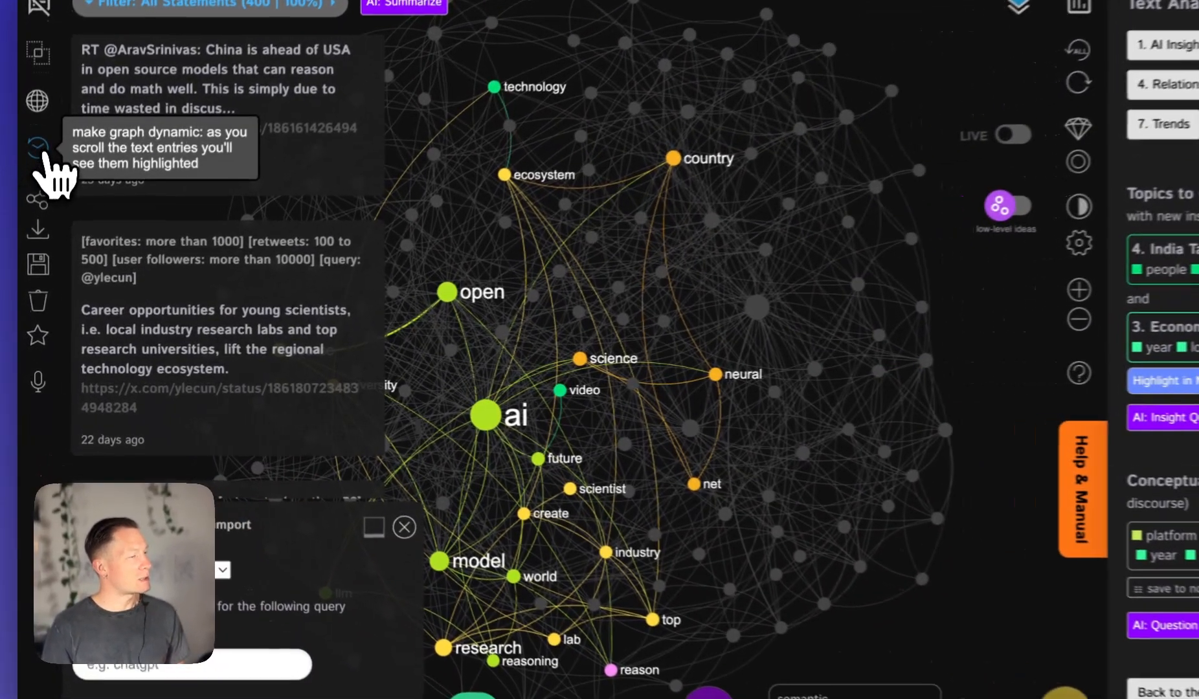
{"action": "left_click", "coordinate": [34, 190]}
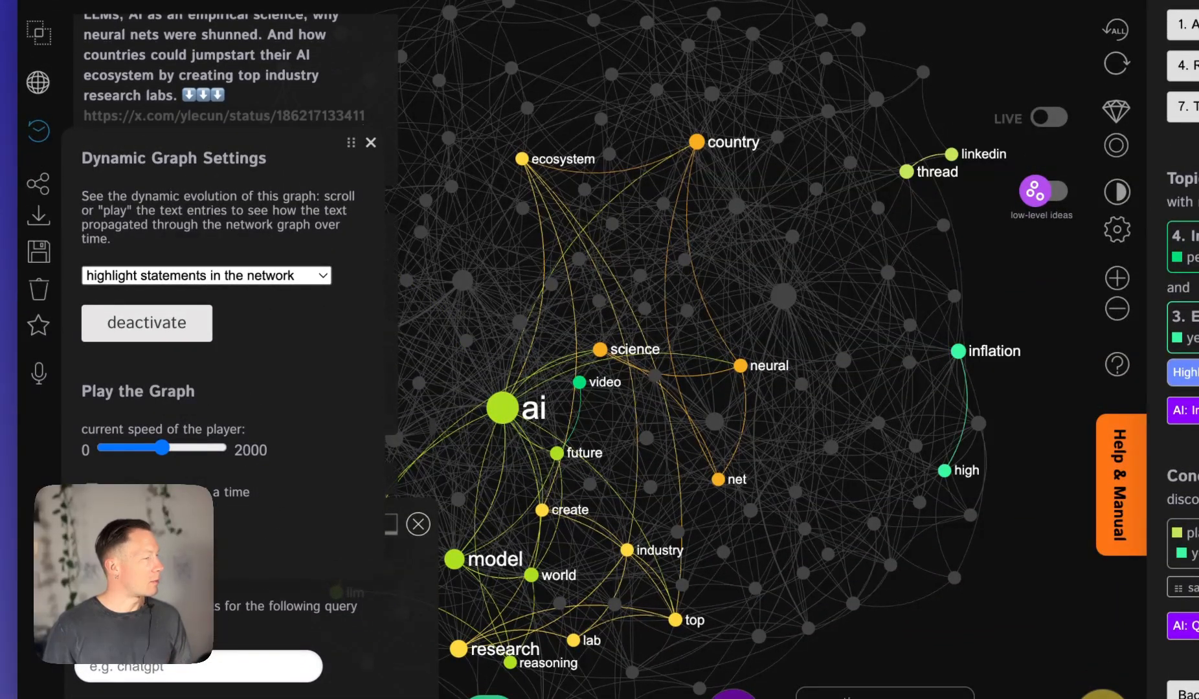
{"action": "left_click", "coordinate": [179, 327]}
{"action": "left_click", "coordinate": [371, 143]}
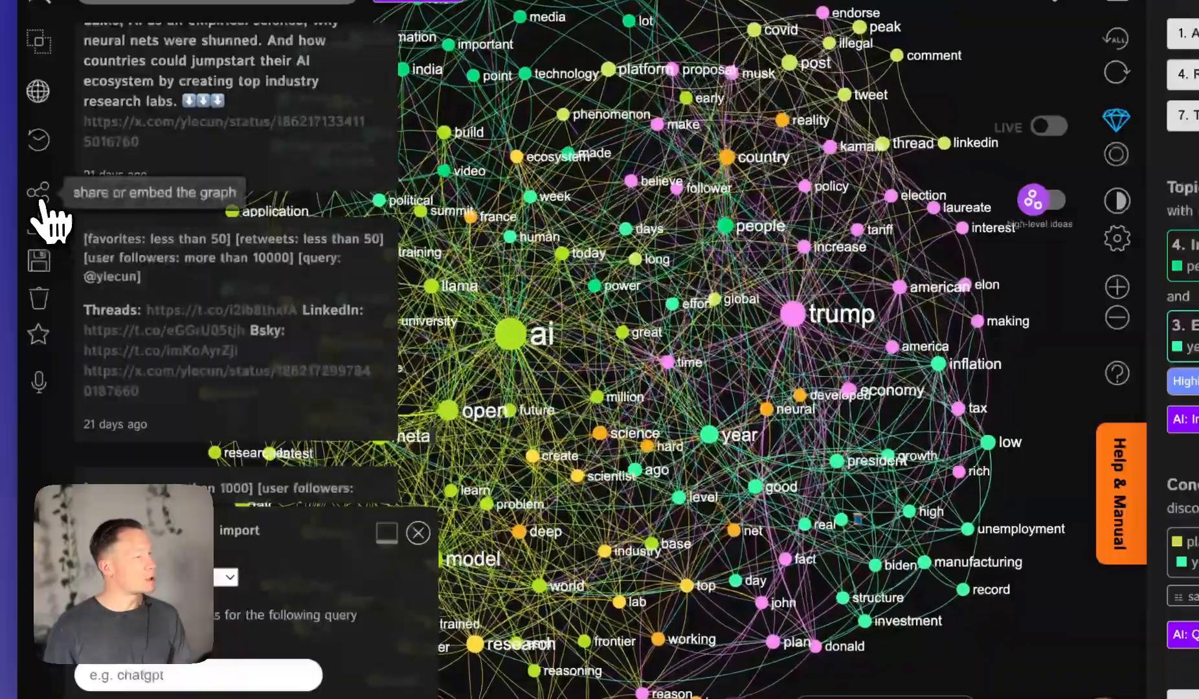
- Check the options for sharing the graph image and exporting the data, and close both
{"action": "left_click", "coordinate": [40, 196]}
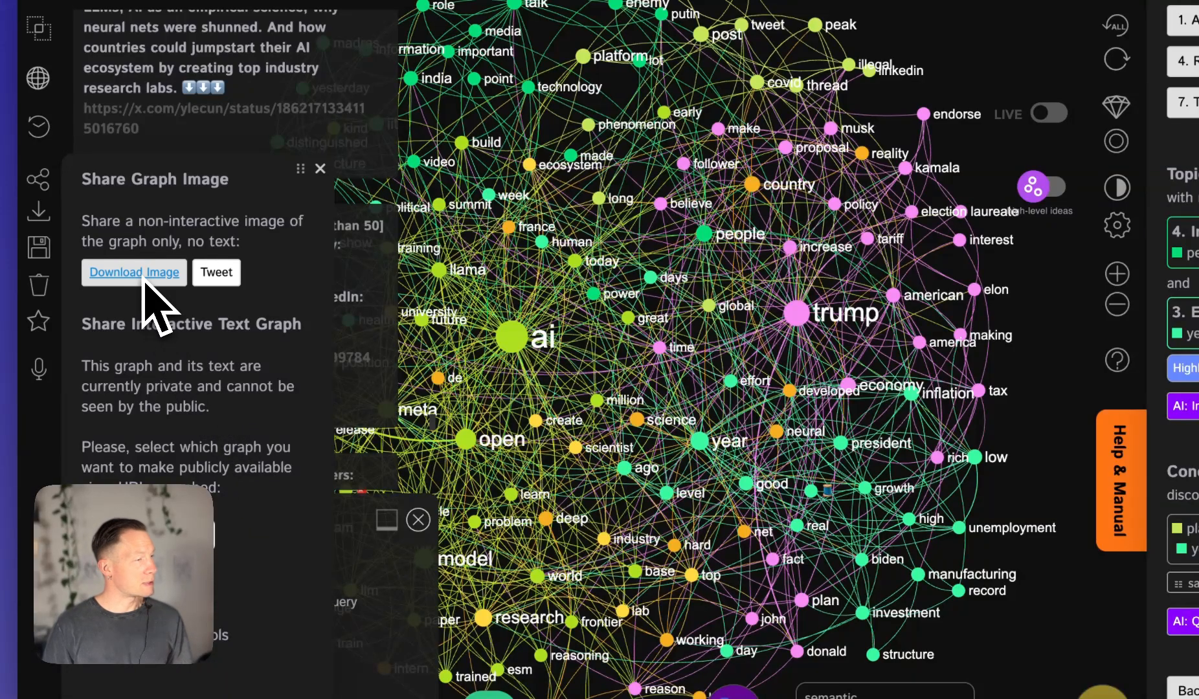
{"action": "left_click", "coordinate": [321, 170]}
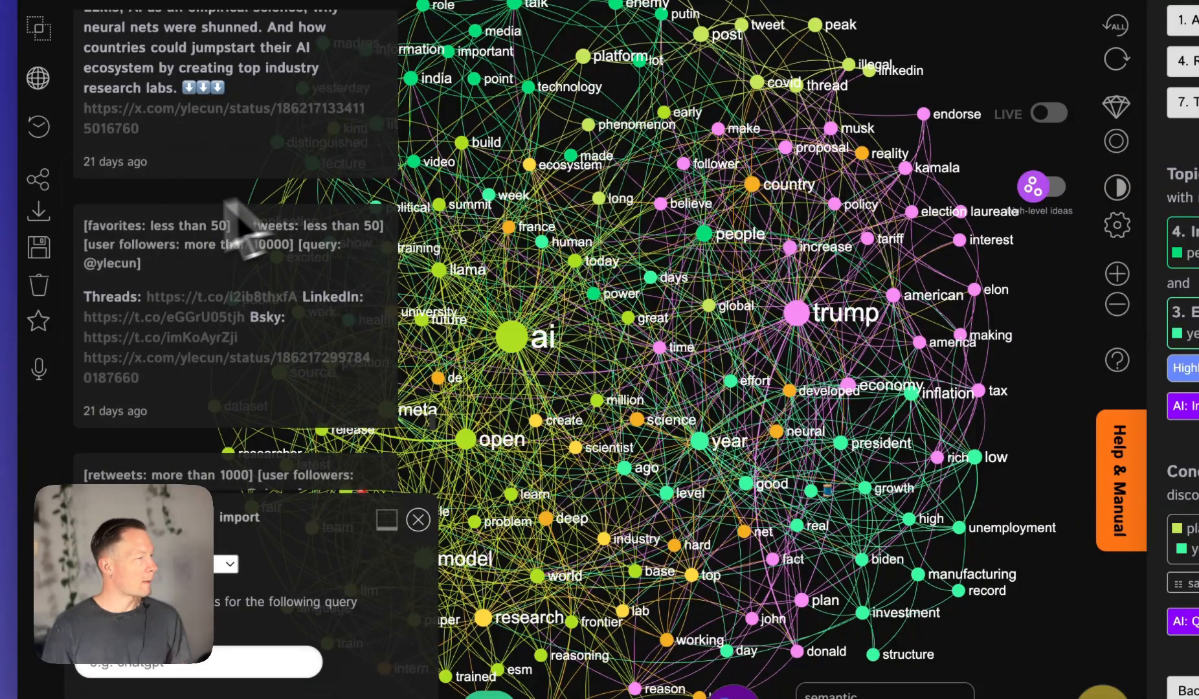
{"action": "left_click", "coordinate": [39, 212]}
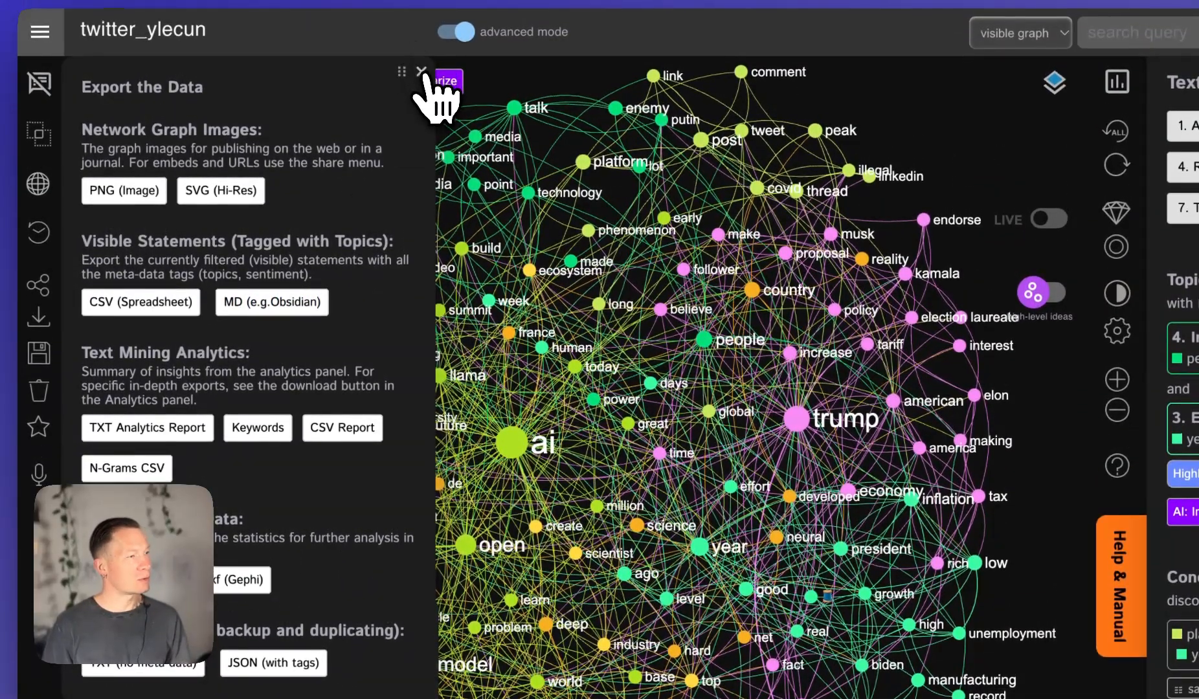
{"action": "left_click", "coordinate": [419, 70]}
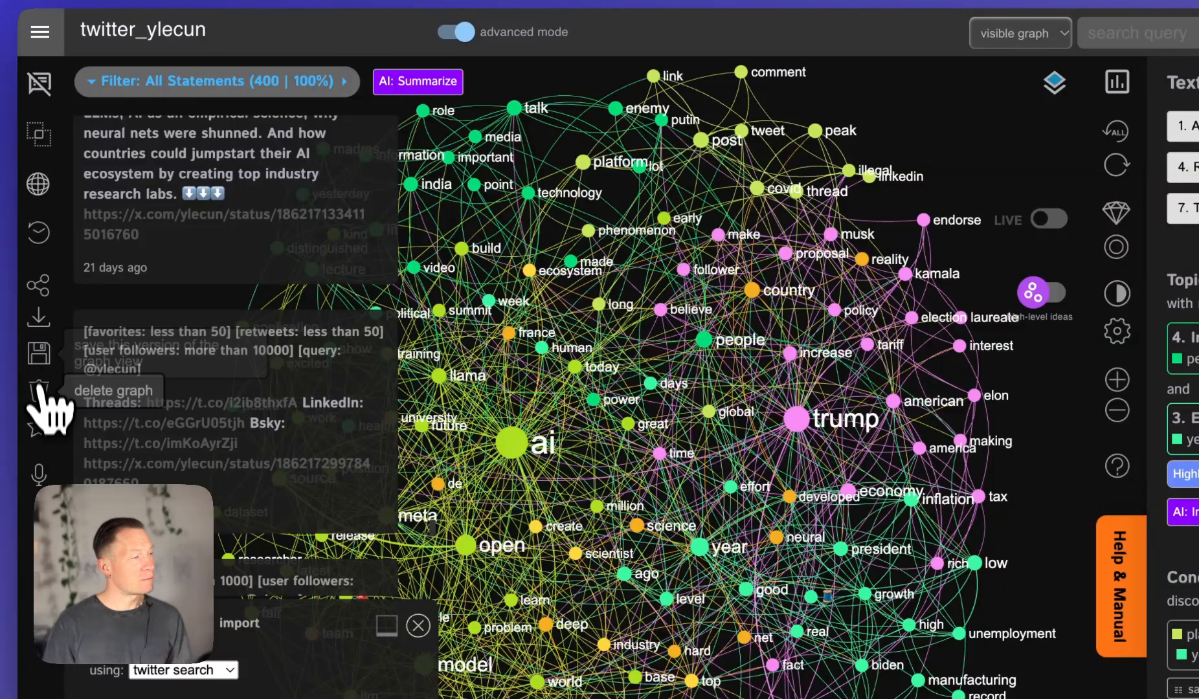
- Star the graph, and generate a GPT-4 chat response bridging the India Talks and Economic Growth clusters before returning to the advice options
{"action": "left_click", "coordinate": [39, 427]}
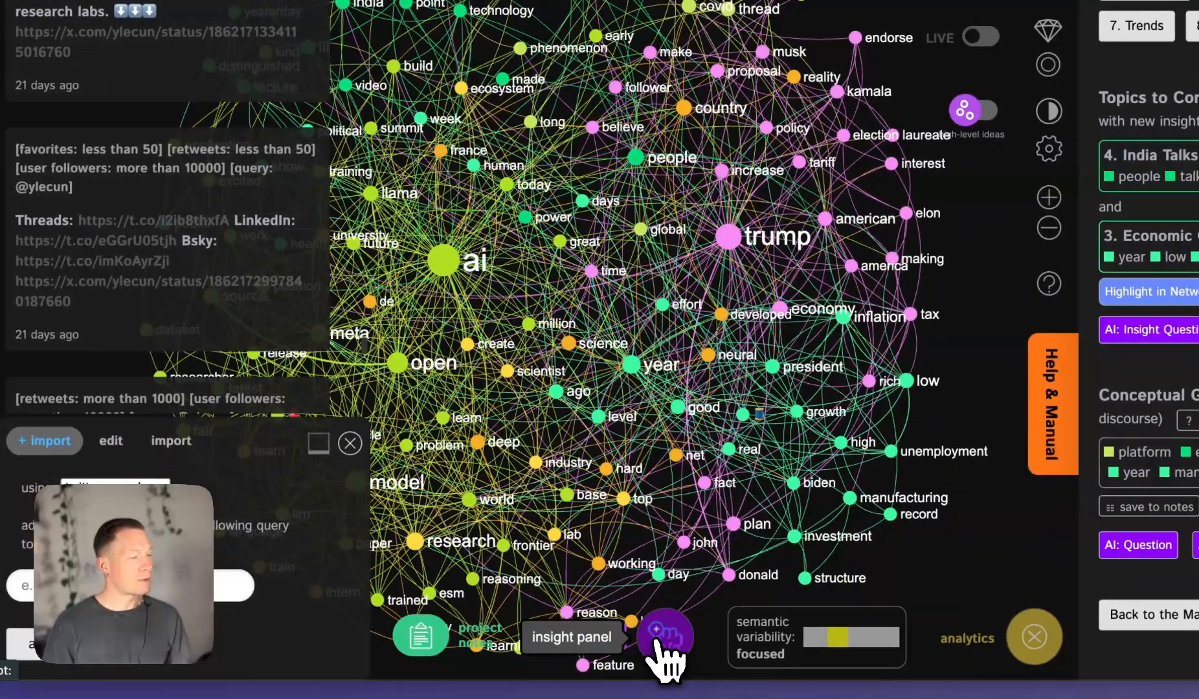
{"action": "left_click", "coordinate": [659, 641]}
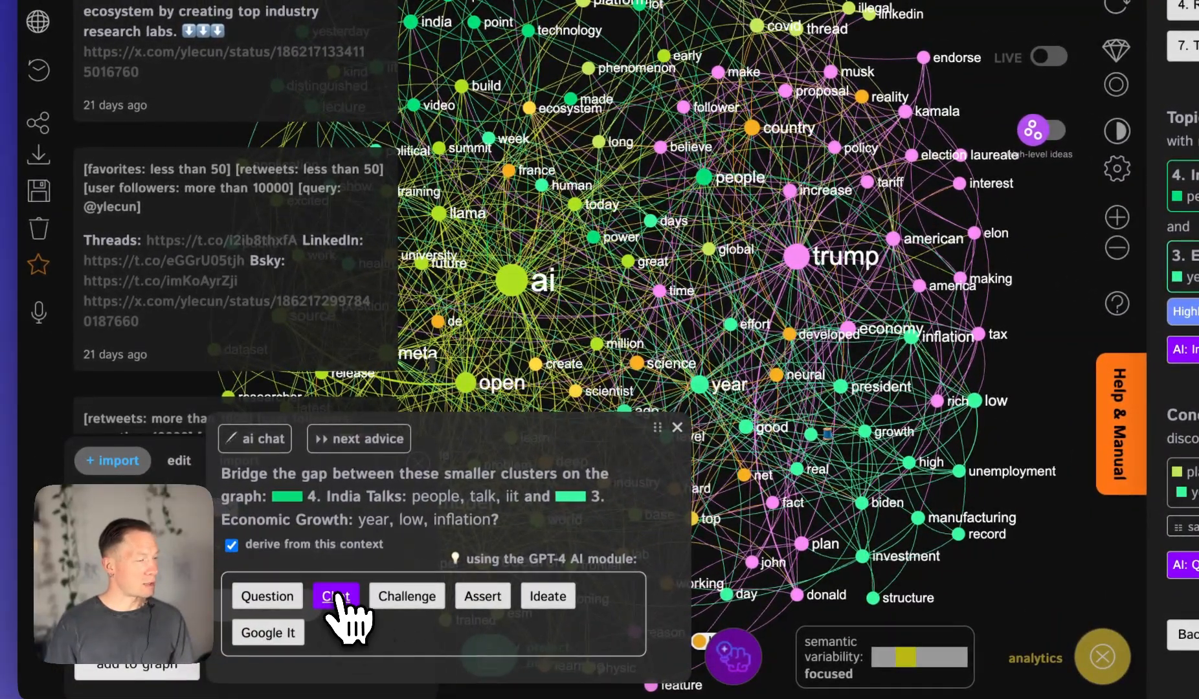
{"action": "left_click", "coordinate": [336, 596]}
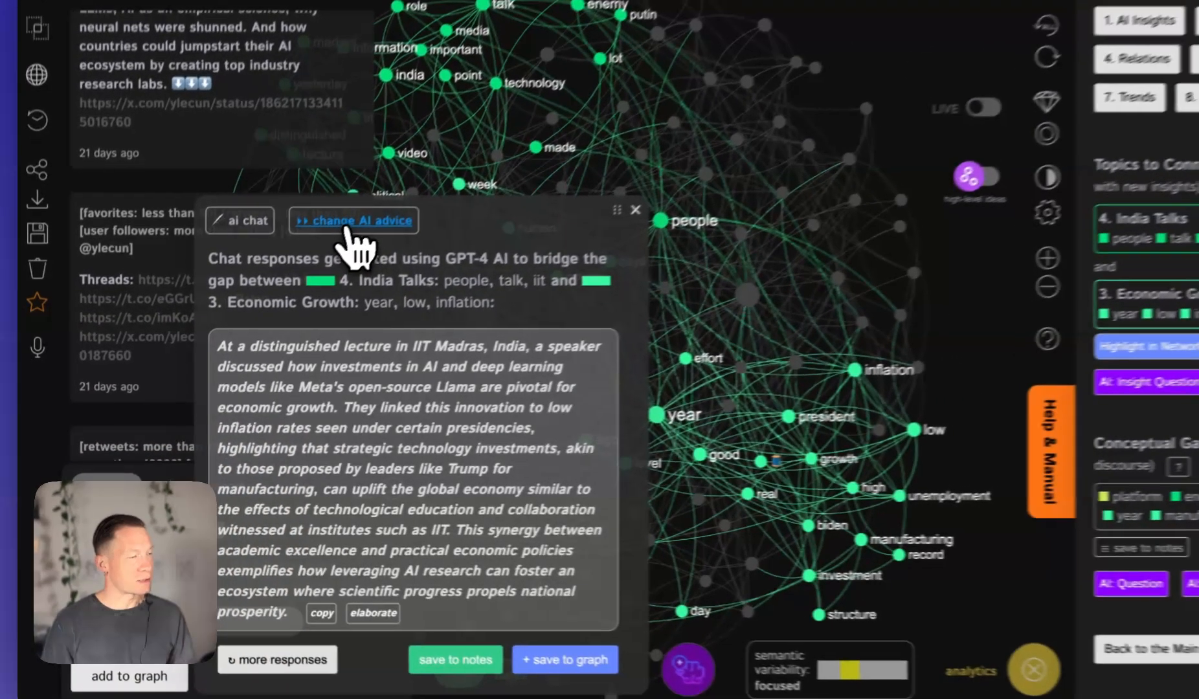
{"action": "left_click", "coordinate": [295, 275]}
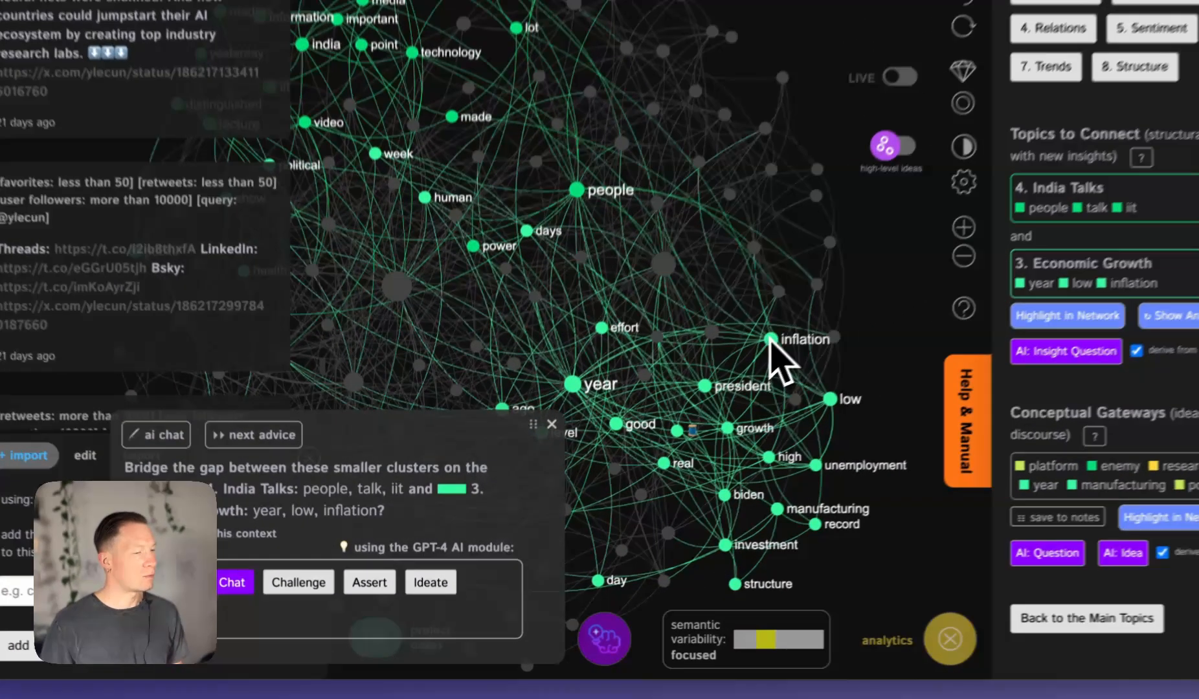
- Retrieve Google search results for the "inflation" and "america" nodes of the graph, and reset the graph selections
{"action": "left_click", "coordinate": [711, 398]}
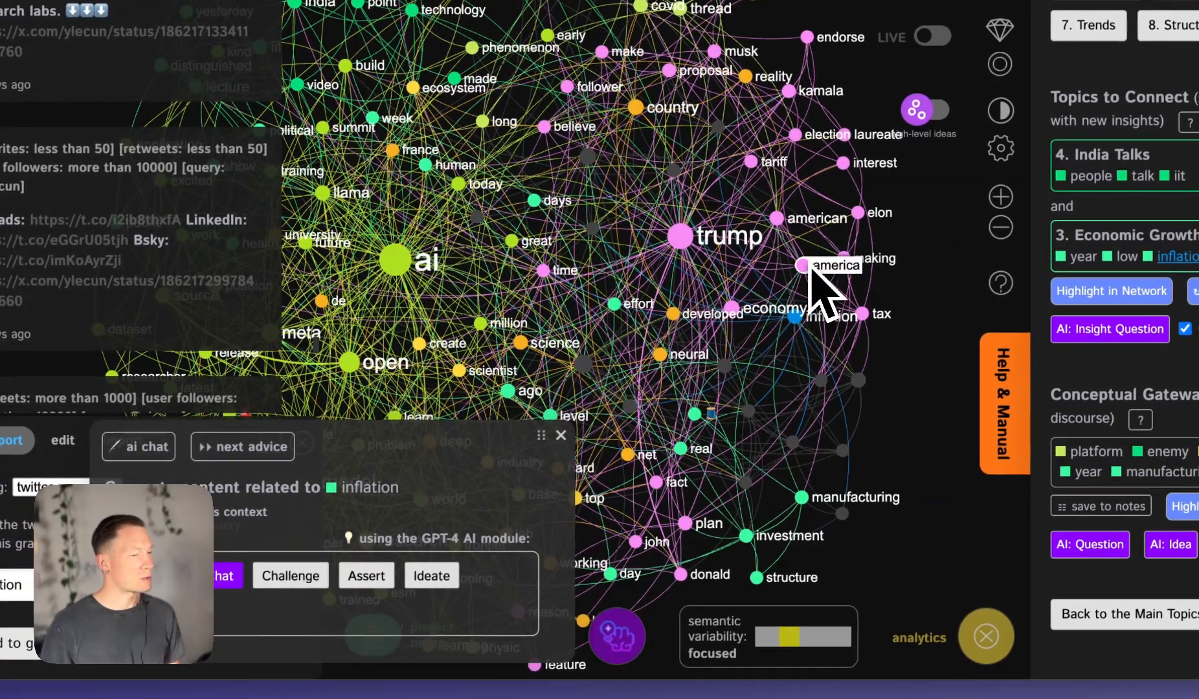
{"action": "left_click", "coordinate": [806, 270]}
{"action": "left_click", "coordinate": [240, 615]}
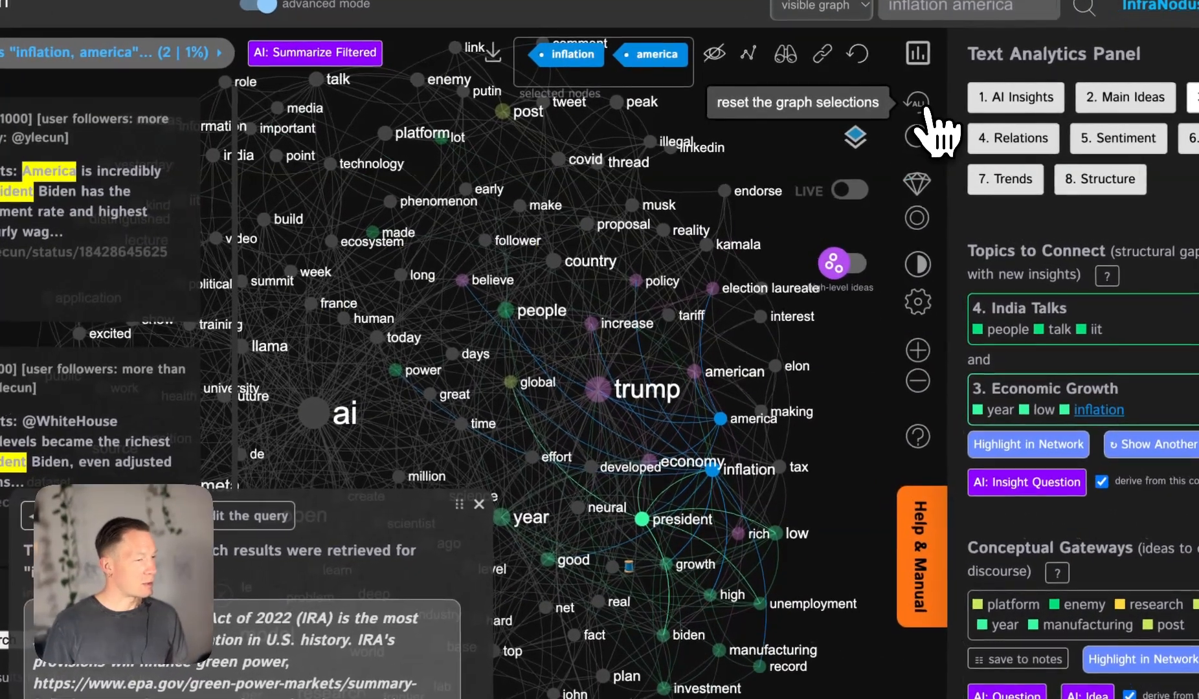
{"action": "left_click", "coordinate": [868, 113]}
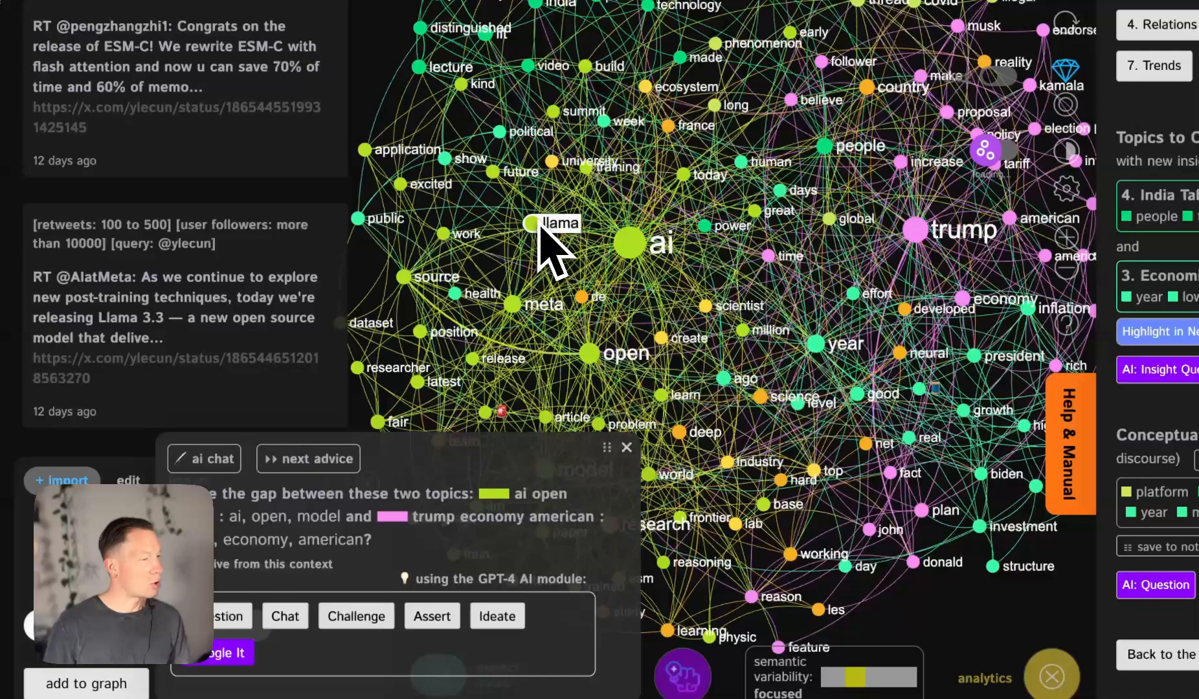
- Select the "llama", "meta", "ai" and "open" nodes in the graph
{"action": "left_click", "coordinate": [539, 226]}
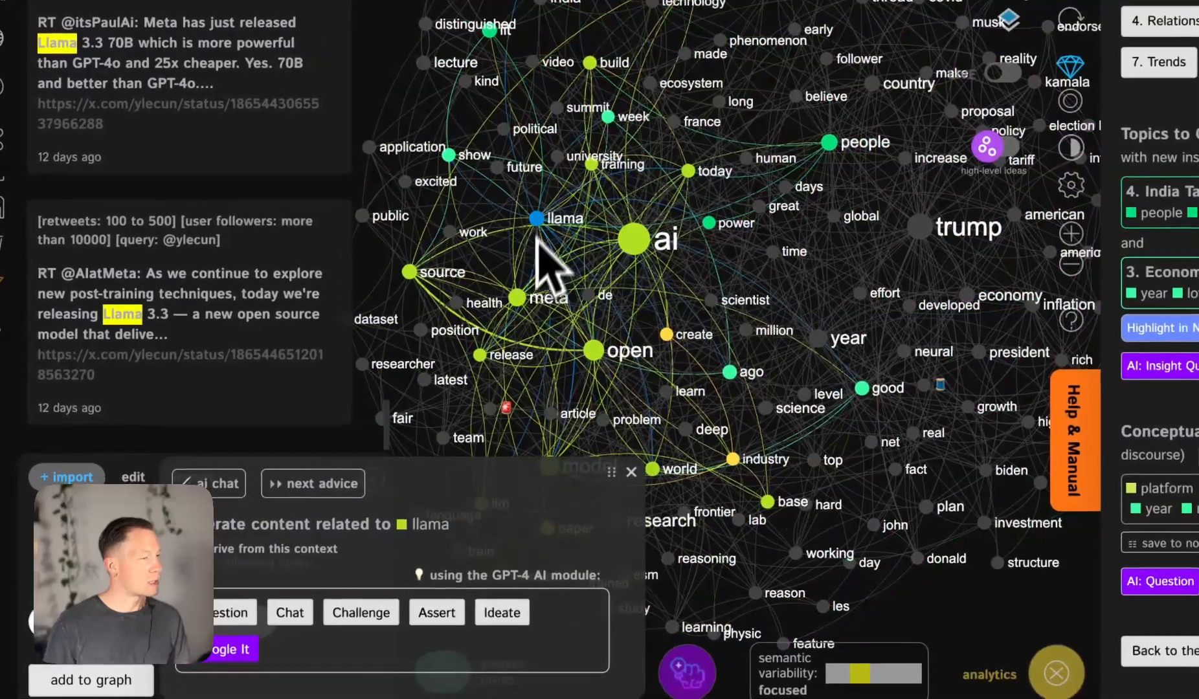
{"action": "left_click", "coordinate": [515, 301]}
{"action": "left_click", "coordinate": [629, 242]}
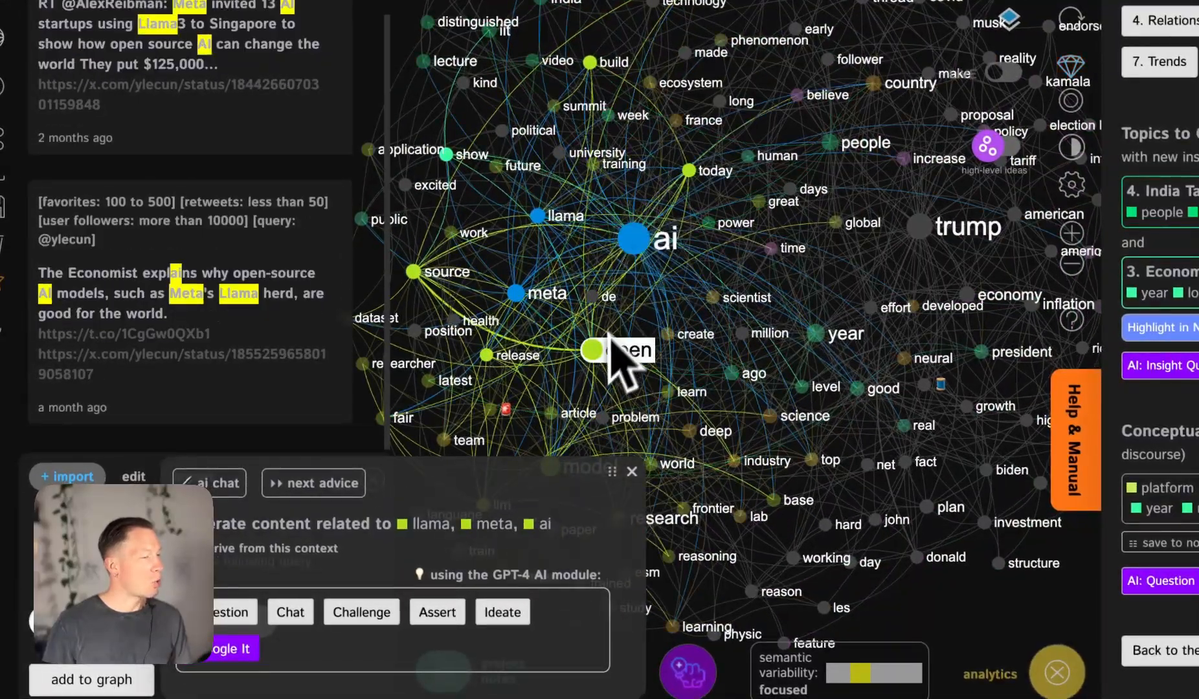
{"action": "left_click", "coordinate": [593, 349]}
- Ask the AI chat "What is this about?" for the selected nodes, deriving the answer from this context
{"action": "left_click", "coordinate": [290, 612]}
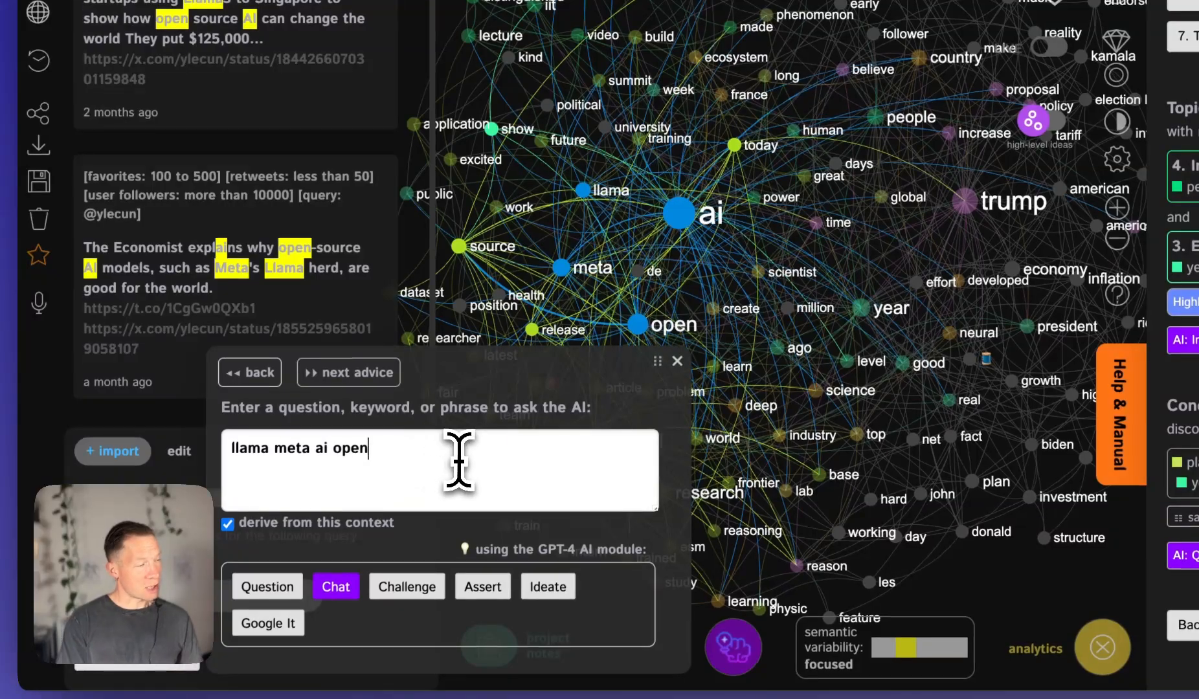
{"action": "triple_click", "coordinate": [471, 455]}
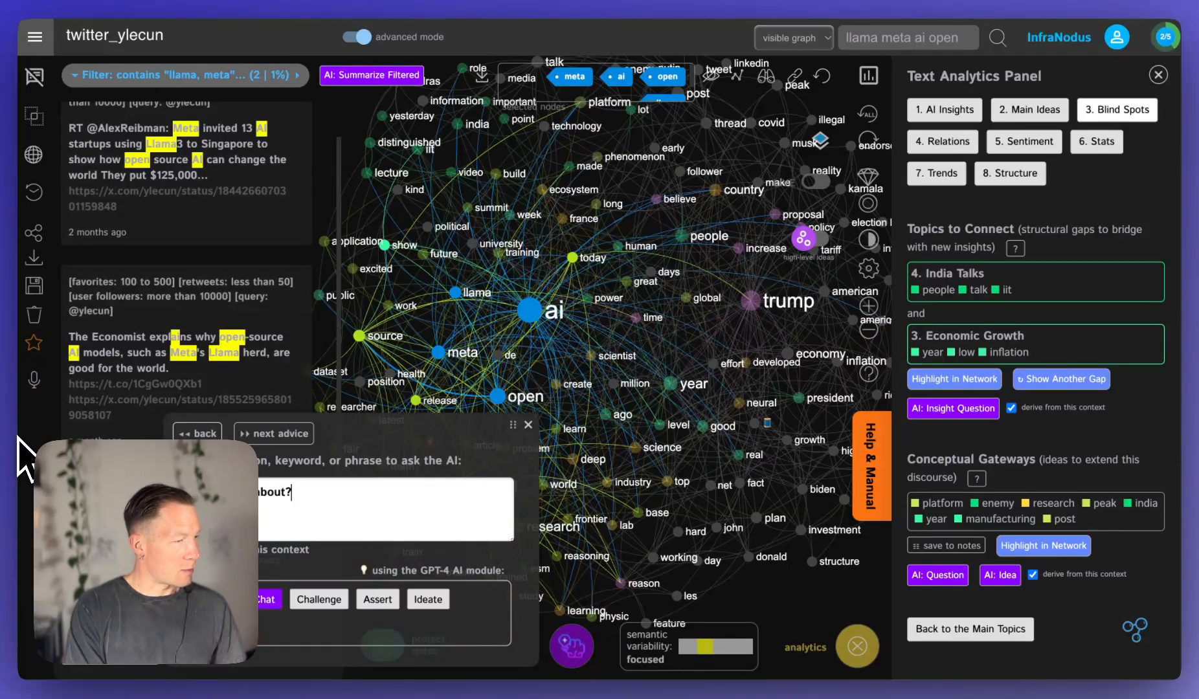
{"action": "left_click", "coordinate": [275, 597]}
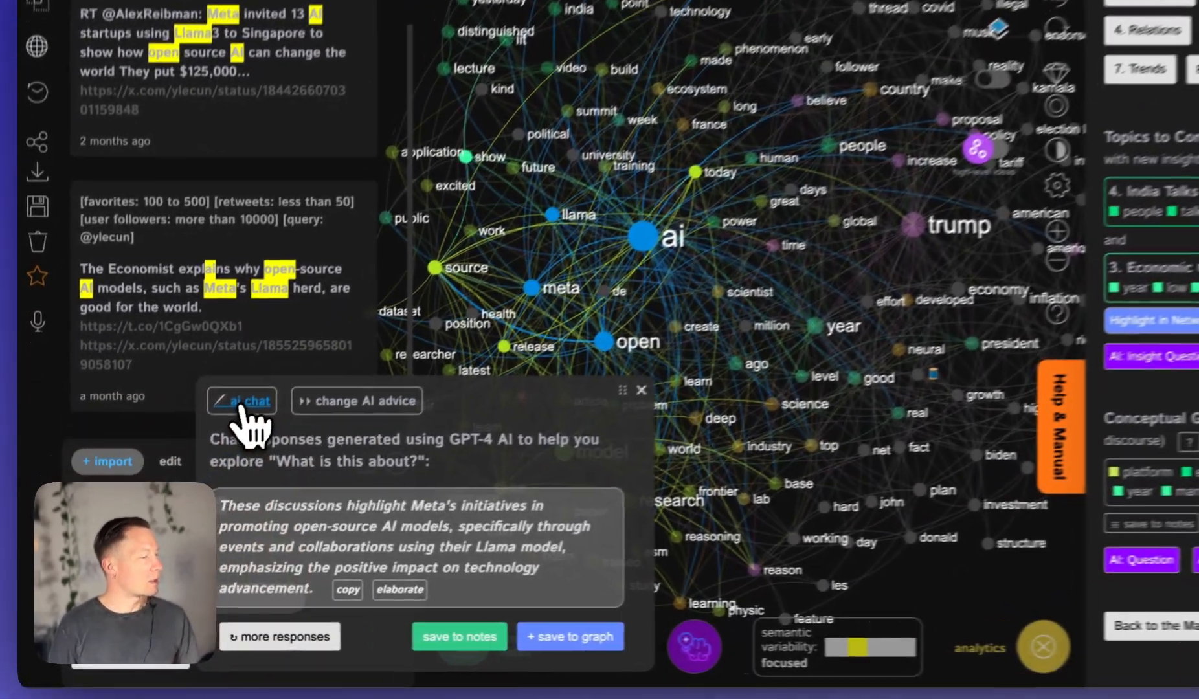
- Try replacing the AI chat prompt with context derivation turned off, and deselect the nodes in the graph
{"action": "left_click", "coordinate": [204, 445]}
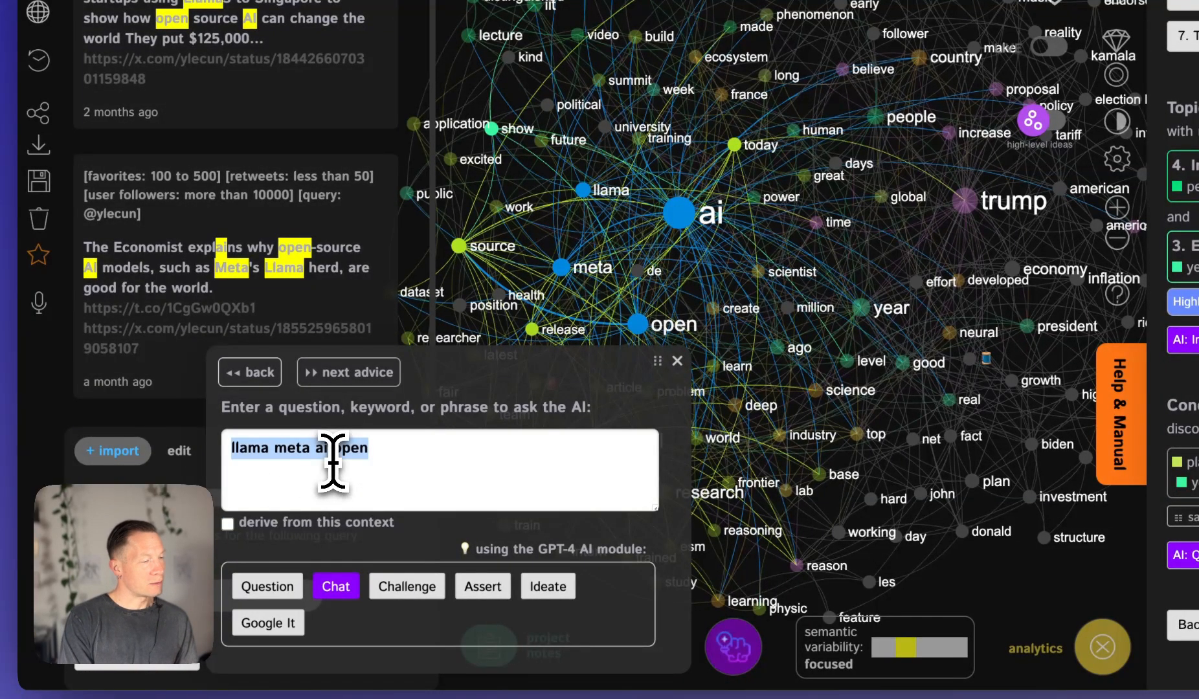
{"action": "key", "text": "BackSpace"}
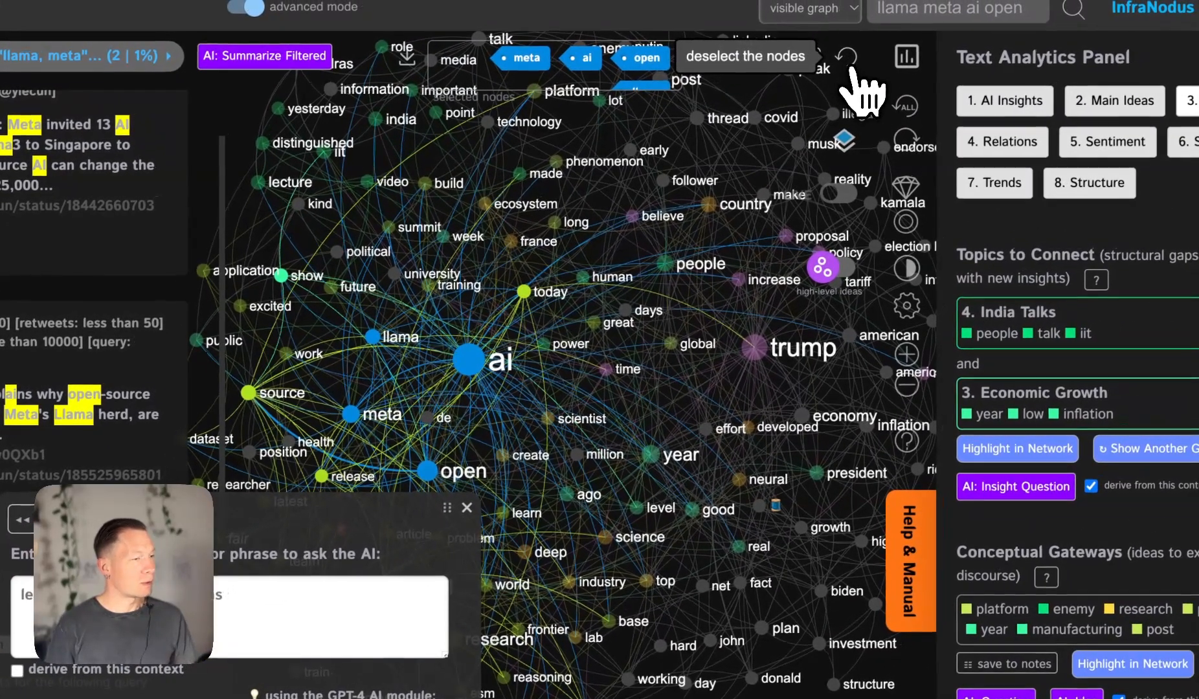
{"action": "left_click", "coordinate": [852, 68]}
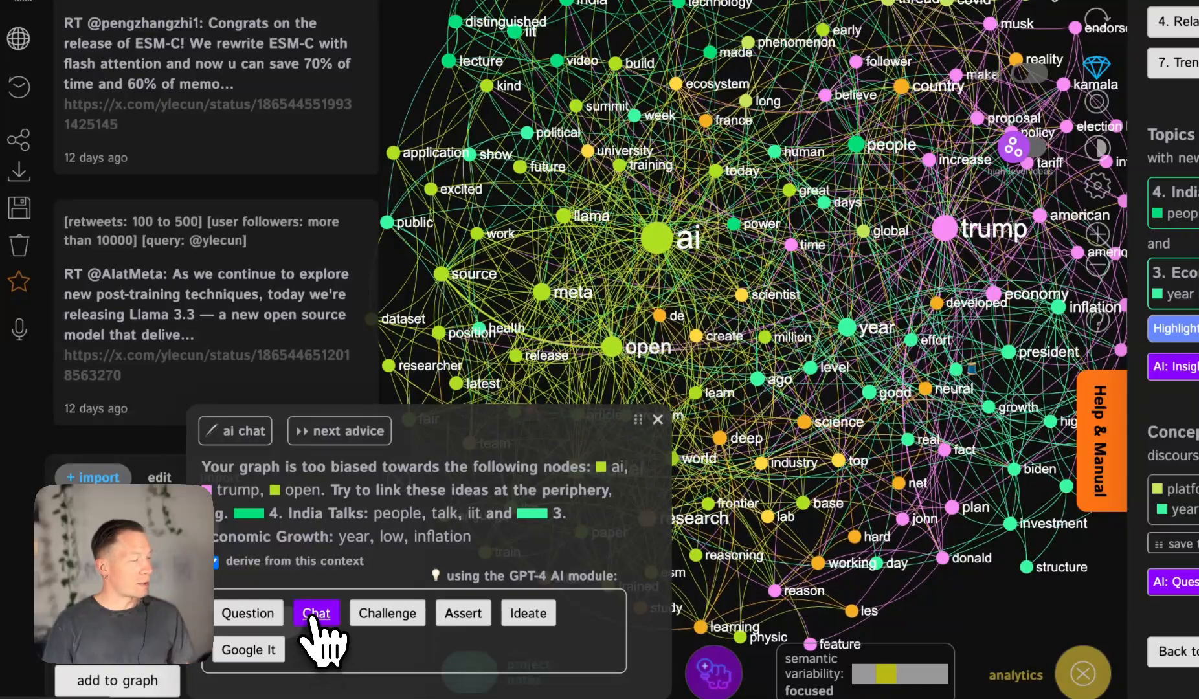
- Generate an AI question bridging India Talks and Economic Growth, open it for elaboration, and check the preset elaboration prompts
{"action": "left_click", "coordinate": [263, 620]}
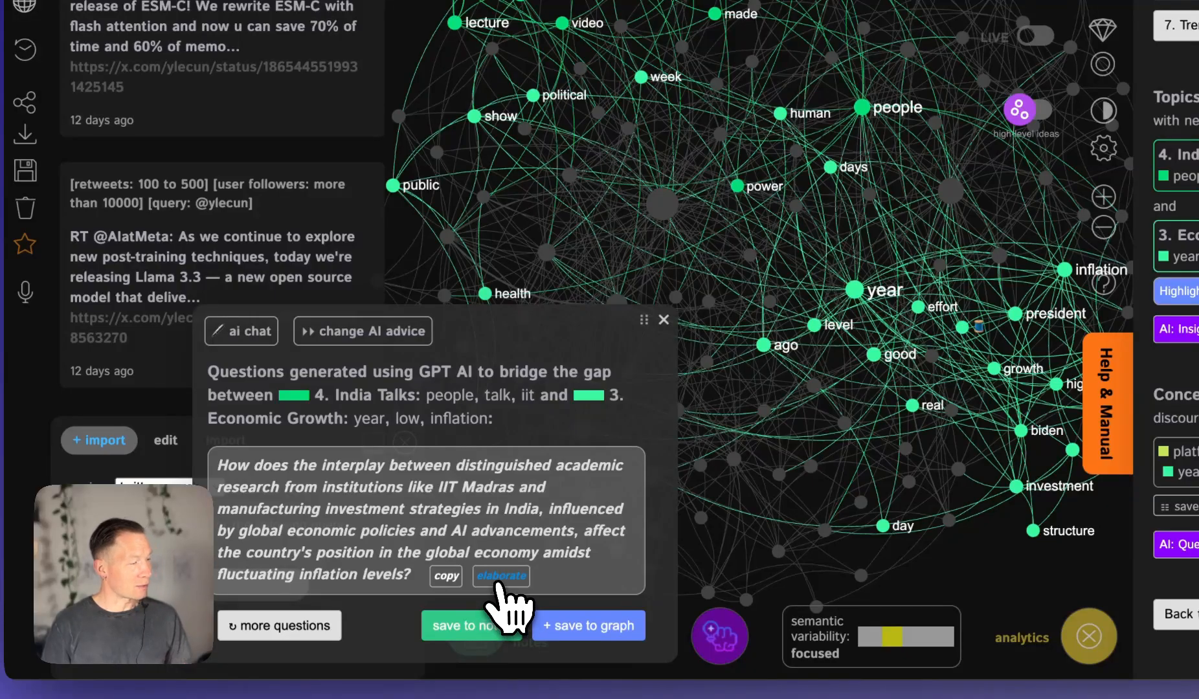
{"action": "left_click", "coordinate": [501, 576]}
{"action": "left_click", "coordinate": [352, 391]}
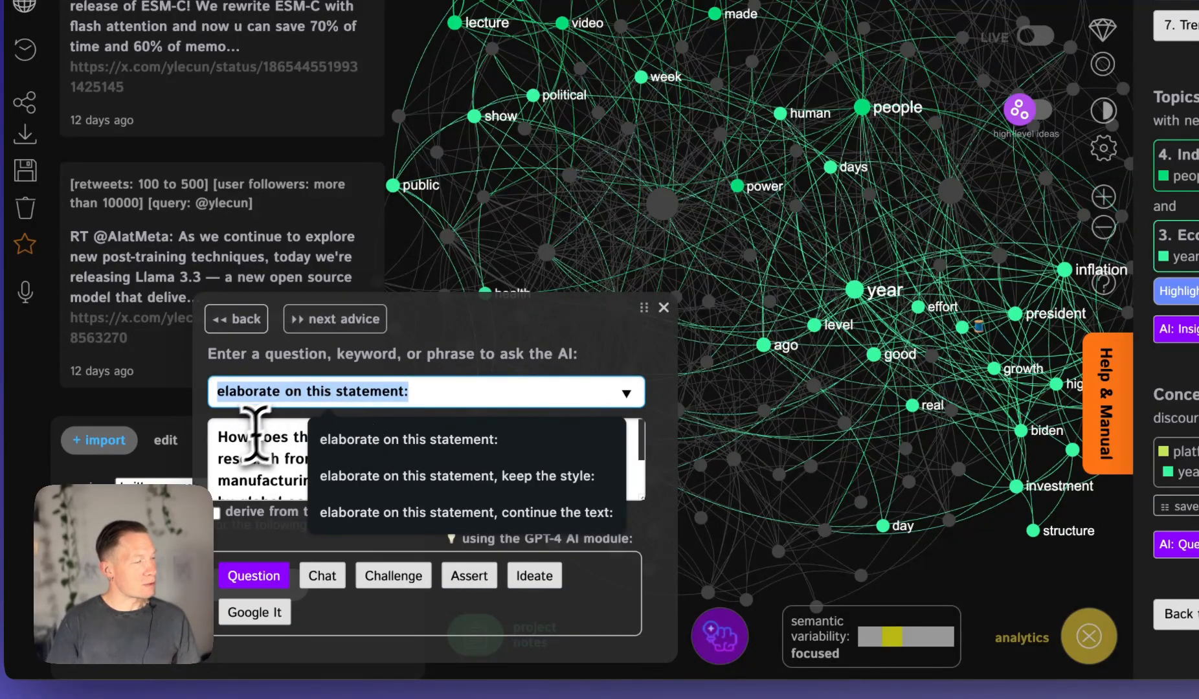
{"action": "left_click", "coordinate": [242, 453]}
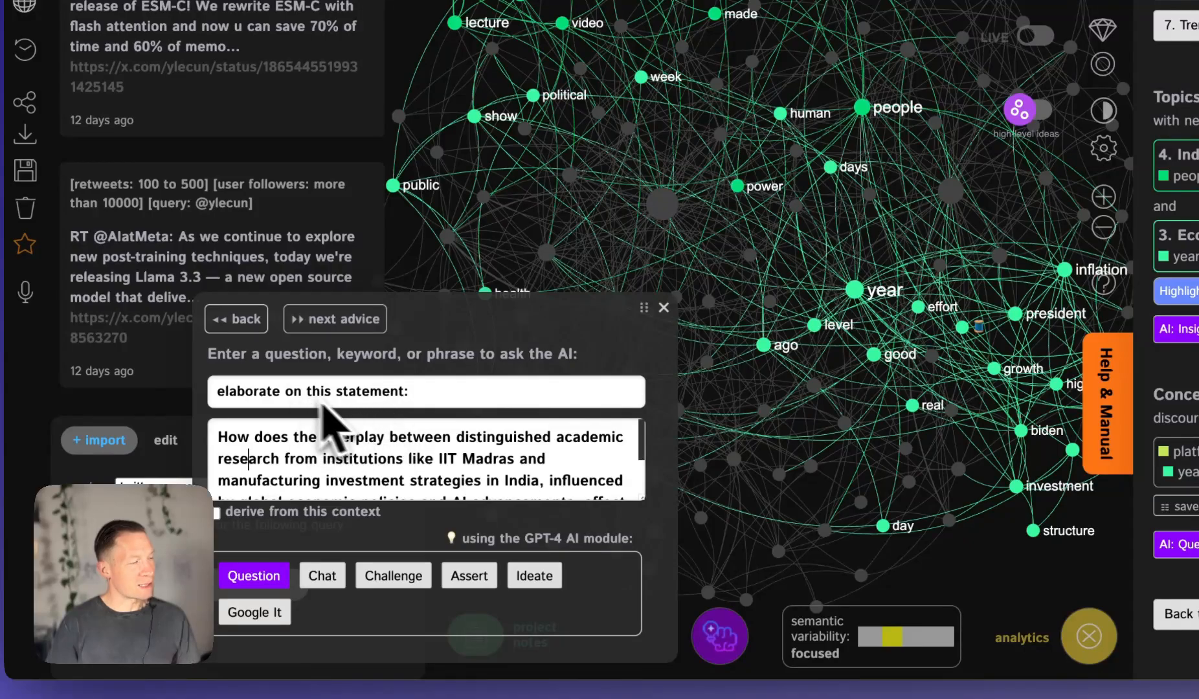
- Replace the elaboration prompt with "how could you challenge this?" and generate an AI chat response derived from this context
{"action": "left_click", "coordinate": [436, 388]}
{"action": "triple_click", "coordinate": [421, 392]}
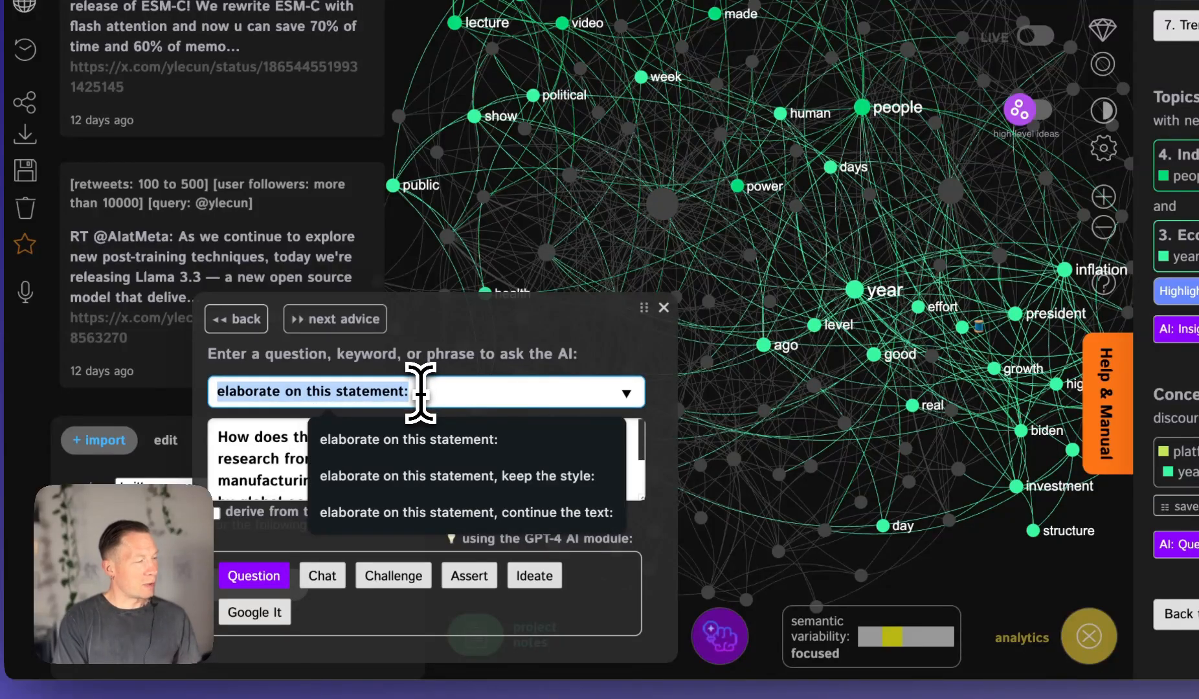
{"action": "key", "text": "BackSpace"}
{"action": "type", "text": "how "}
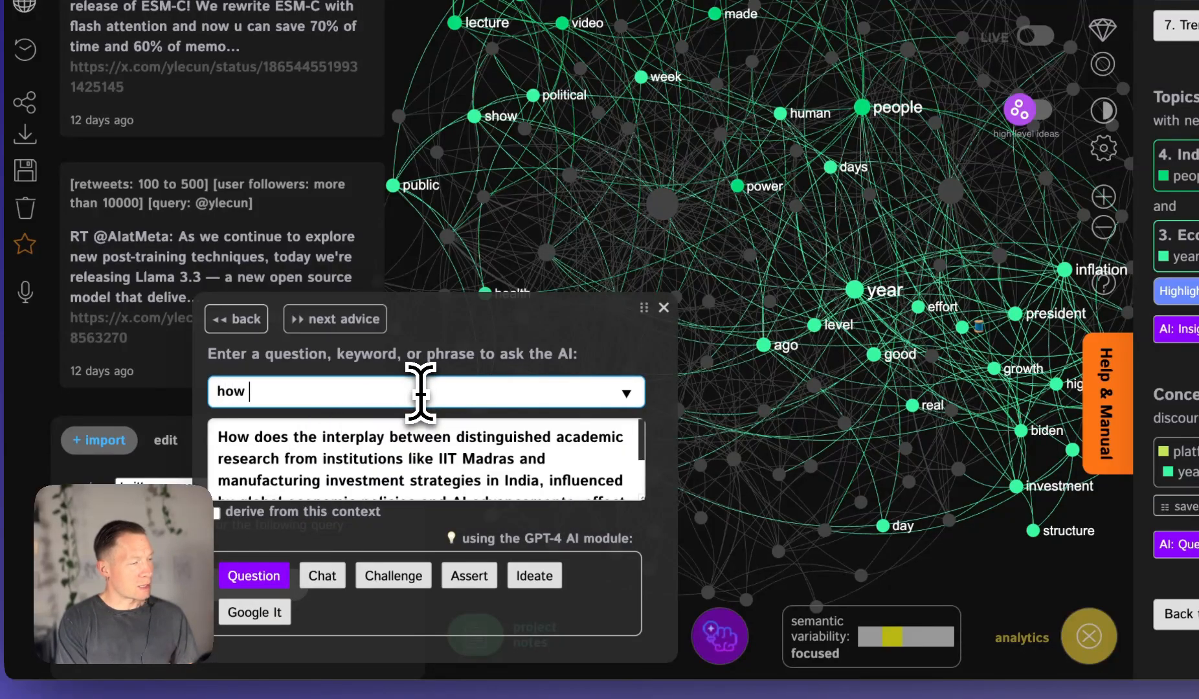
{"action": "type", "text": "do people chan"}
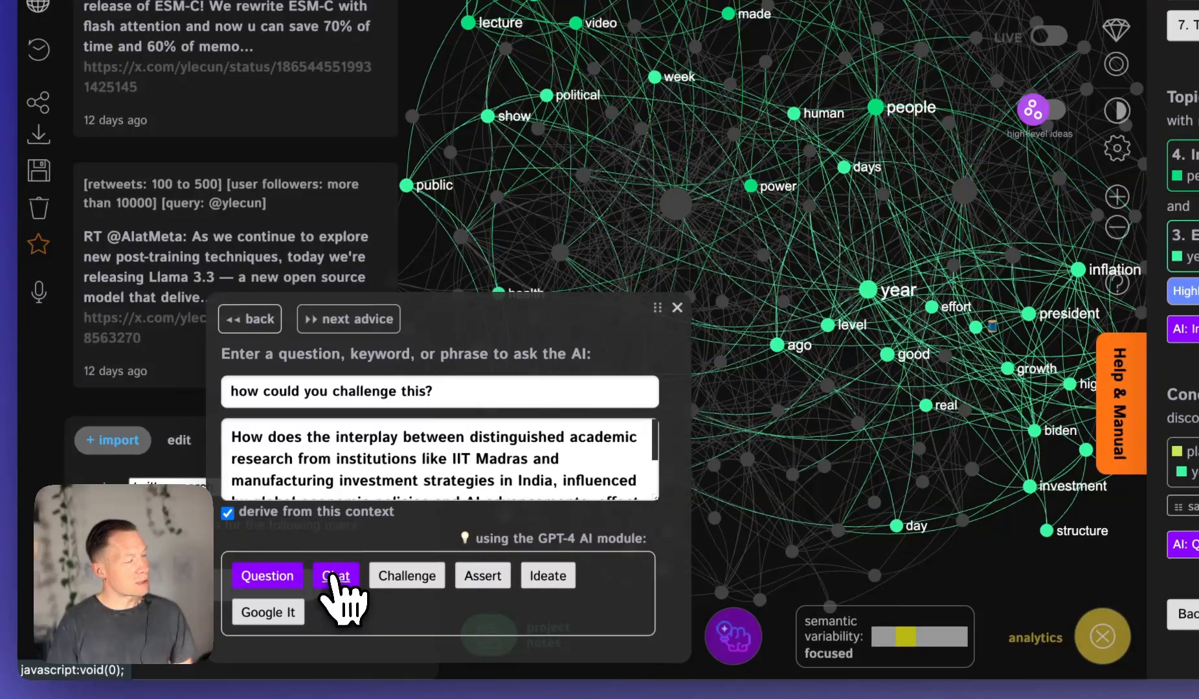
{"action": "left_click", "coordinate": [334, 578]}
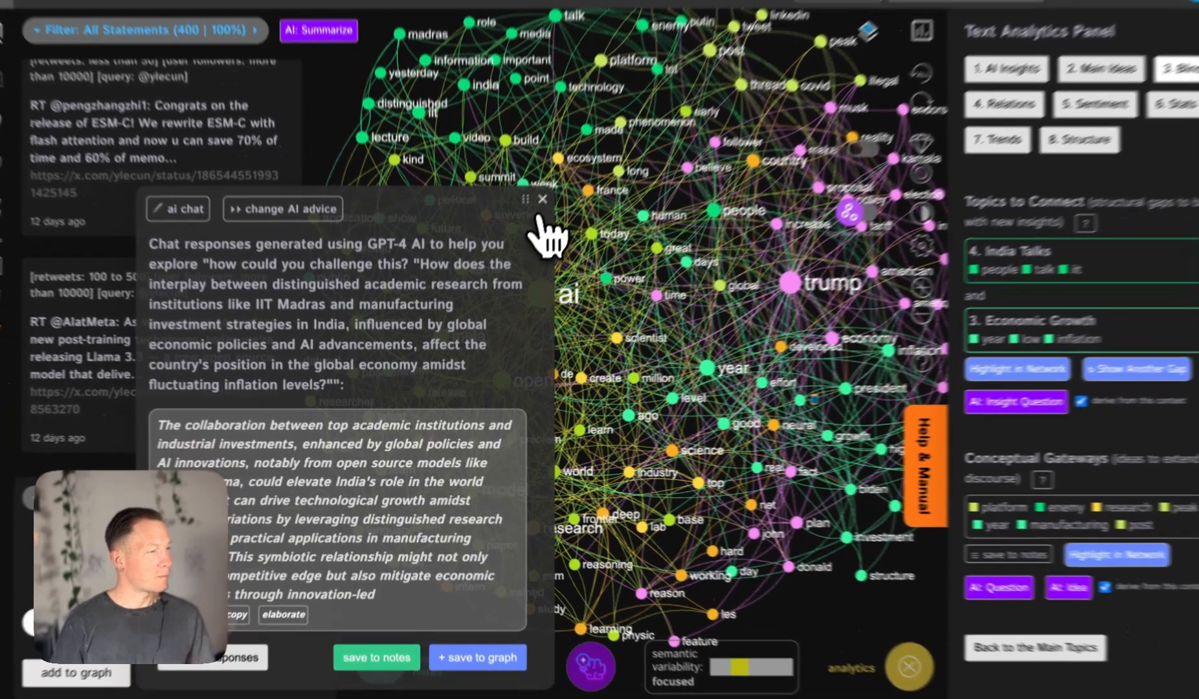
- Close the AI chat response and add the note "Yann is not liking Trump" below the keyword list in the project notes
{"action": "left_click", "coordinate": [528, 227]}
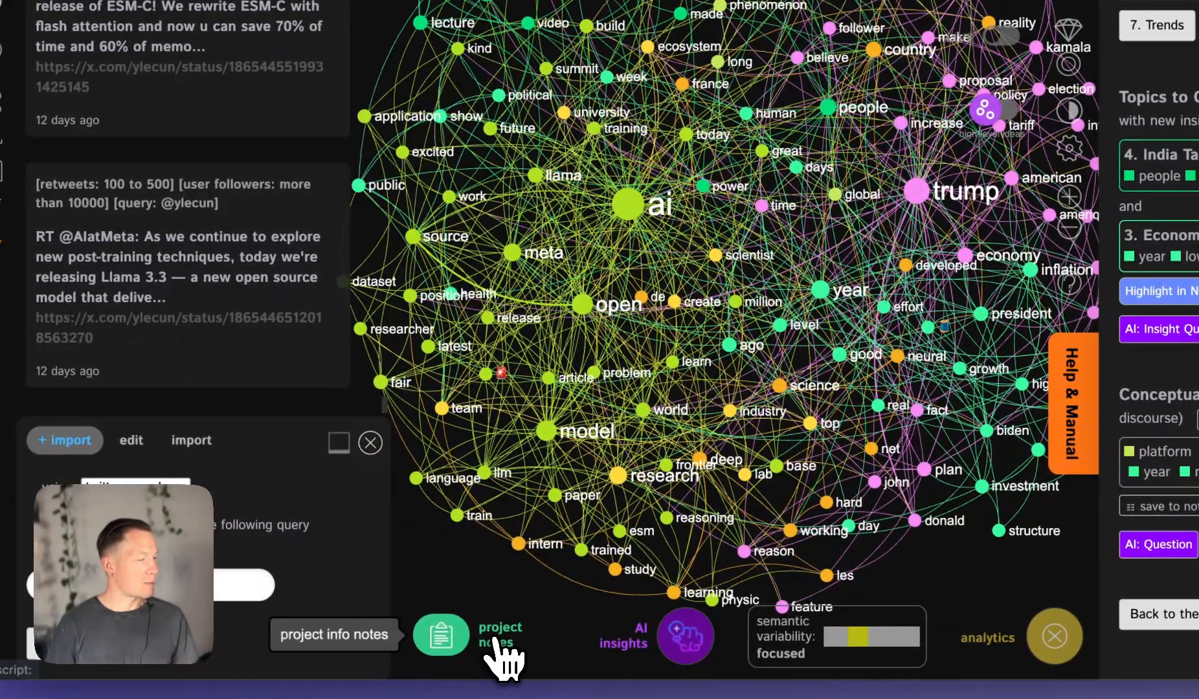
{"action": "left_click", "coordinate": [482, 638]}
{"action": "left_click", "coordinate": [213, 407]}
{"action": "scroll", "coordinate": [213, 433], "scroll_direction": "down", "scroll_amount": 1}
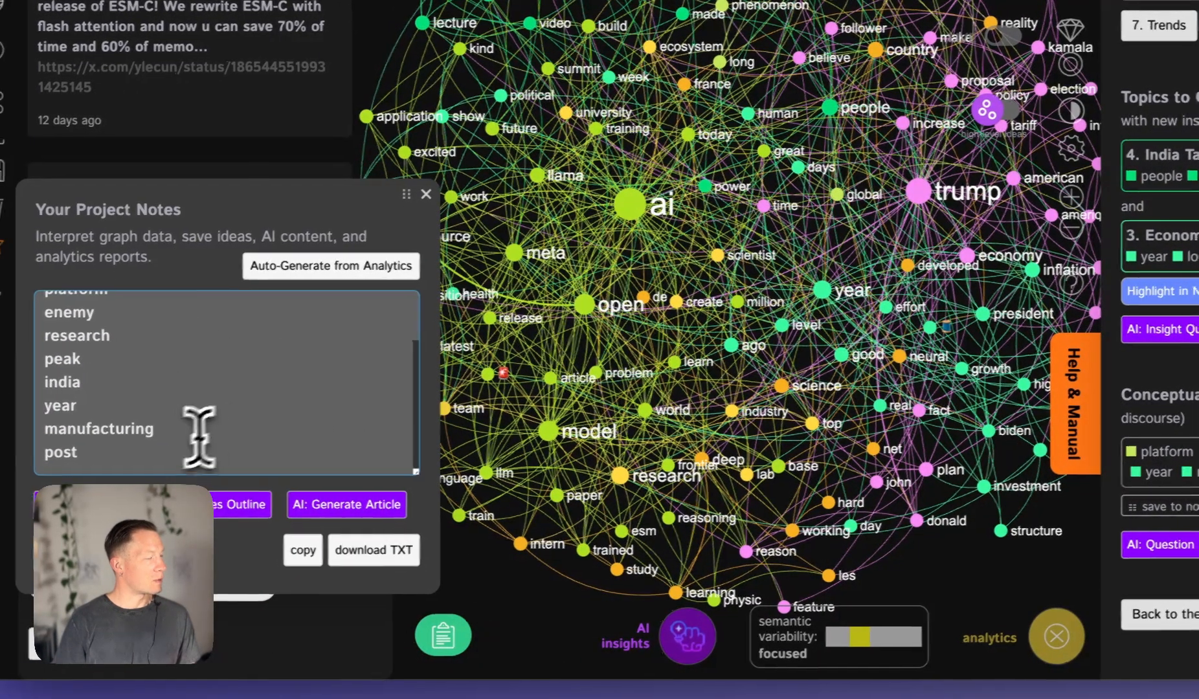
{"action": "left_click", "coordinate": [116, 457]}
{"action": "key", "text": "Return"}
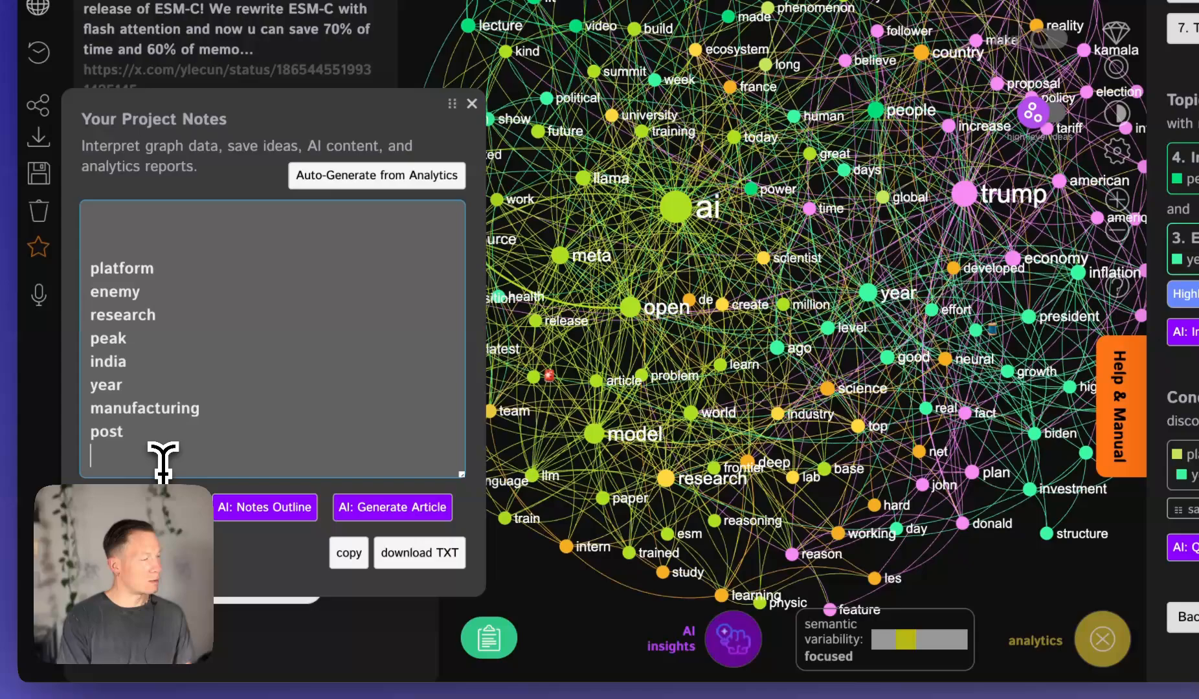
{"action": "key", "text": "Return"}
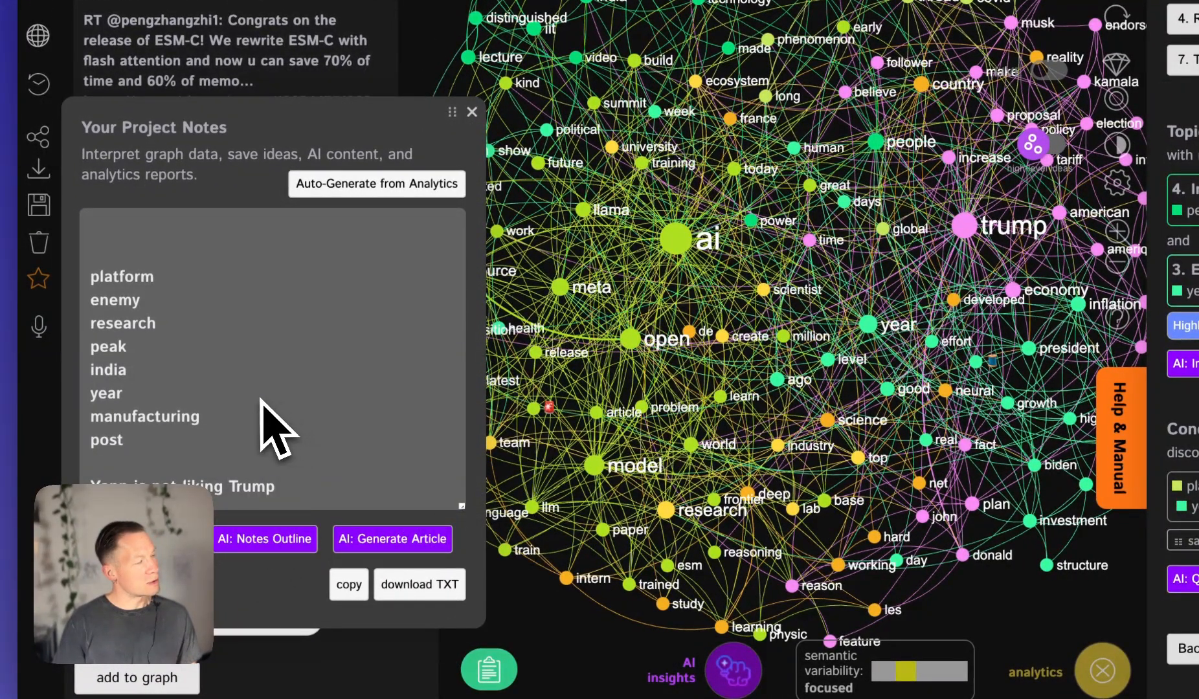
- Generate an AI outline from the project notes, and close both the notes and the generated outline
{"action": "left_click", "coordinate": [266, 544]}
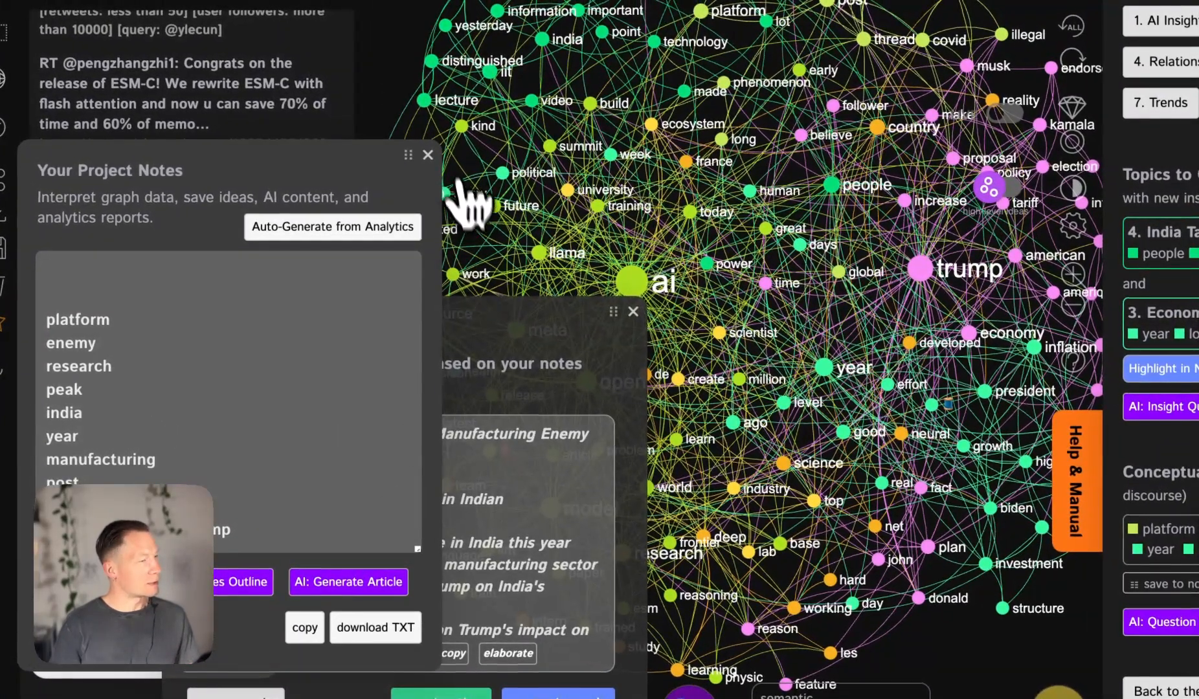
{"action": "left_click", "coordinate": [428, 155]}
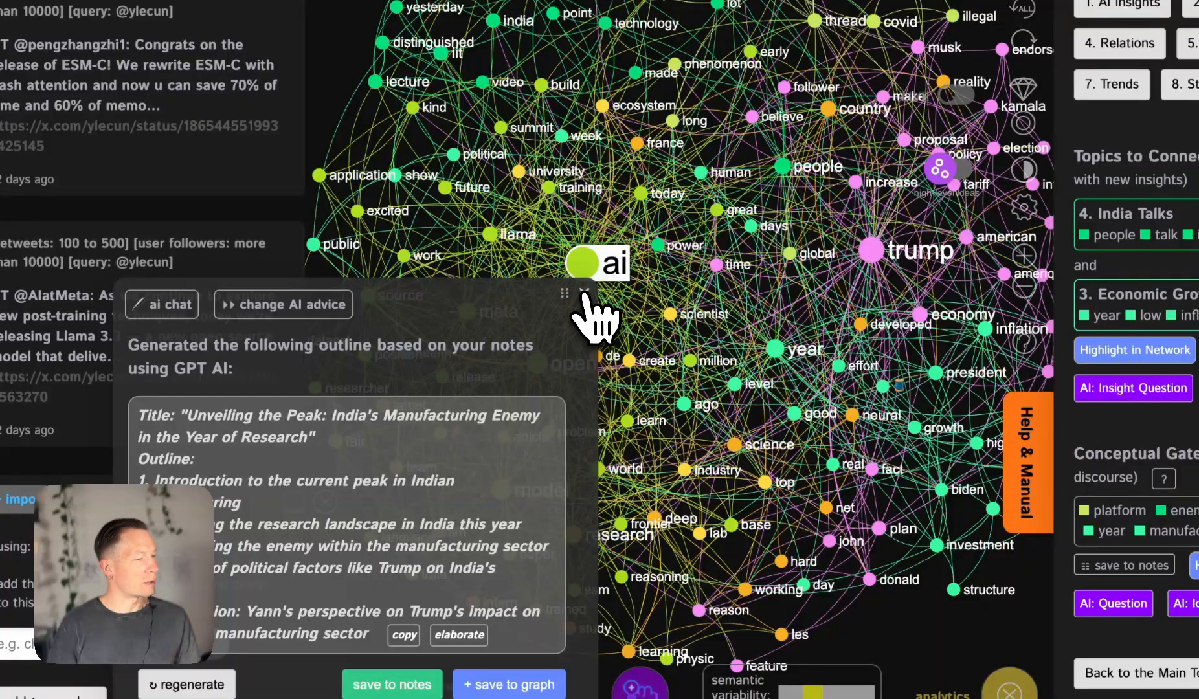
{"action": "left_click", "coordinate": [584, 294]}
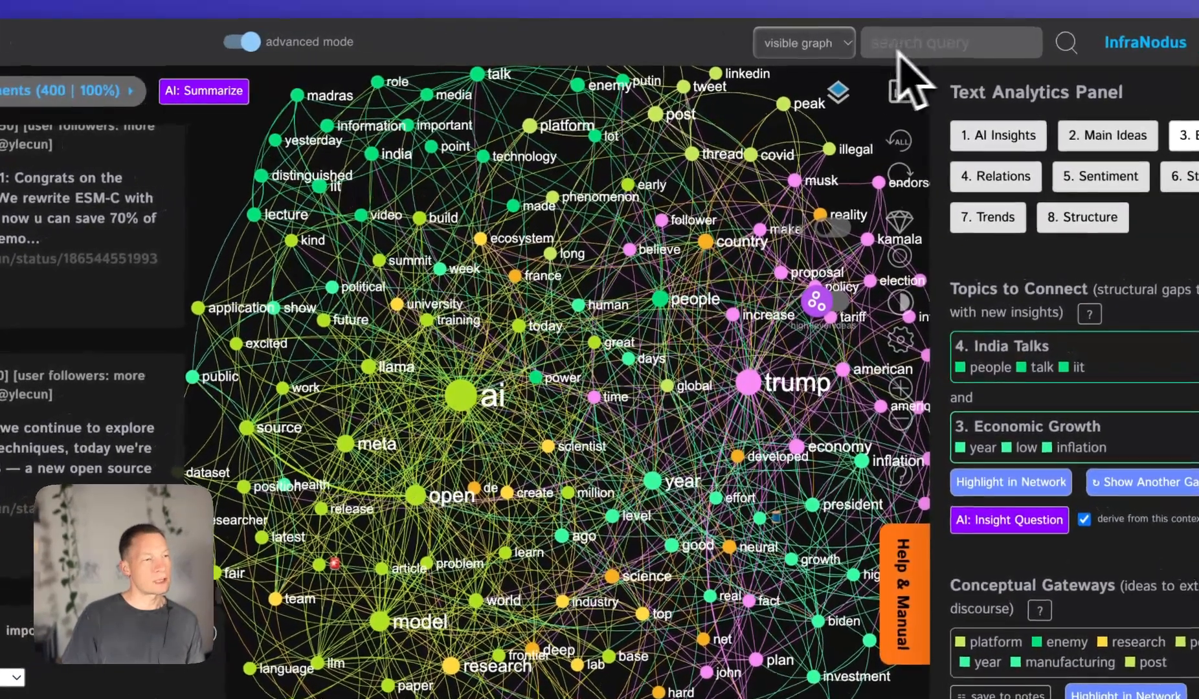
- Check the search scope selector for the graph and go to the Apps page
{"action": "left_click", "coordinate": [832, 43]}
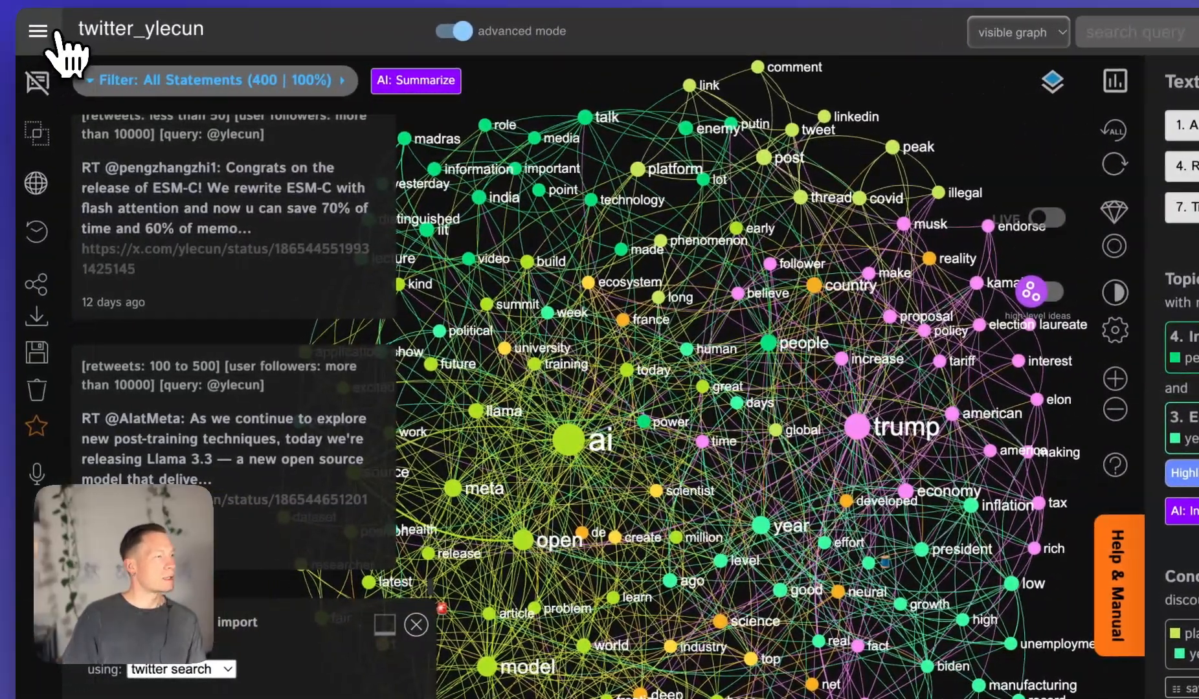
{"action": "left_click", "coordinate": [27, 36]}
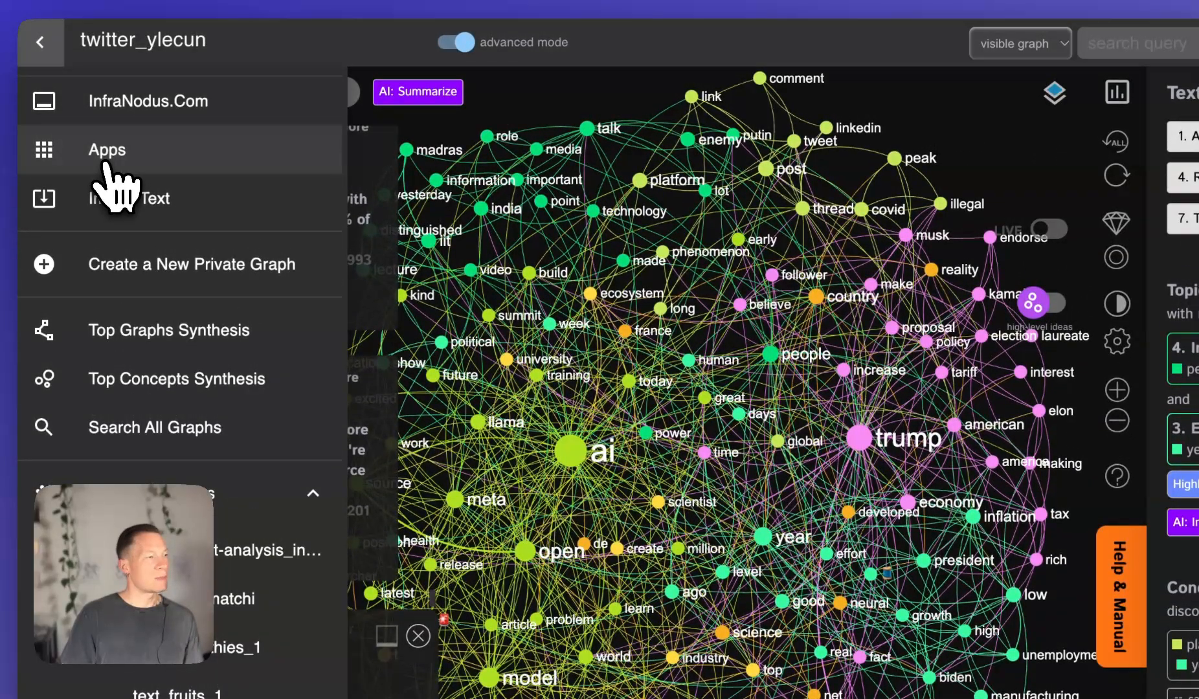
{"action": "left_click", "coordinate": [105, 166]}
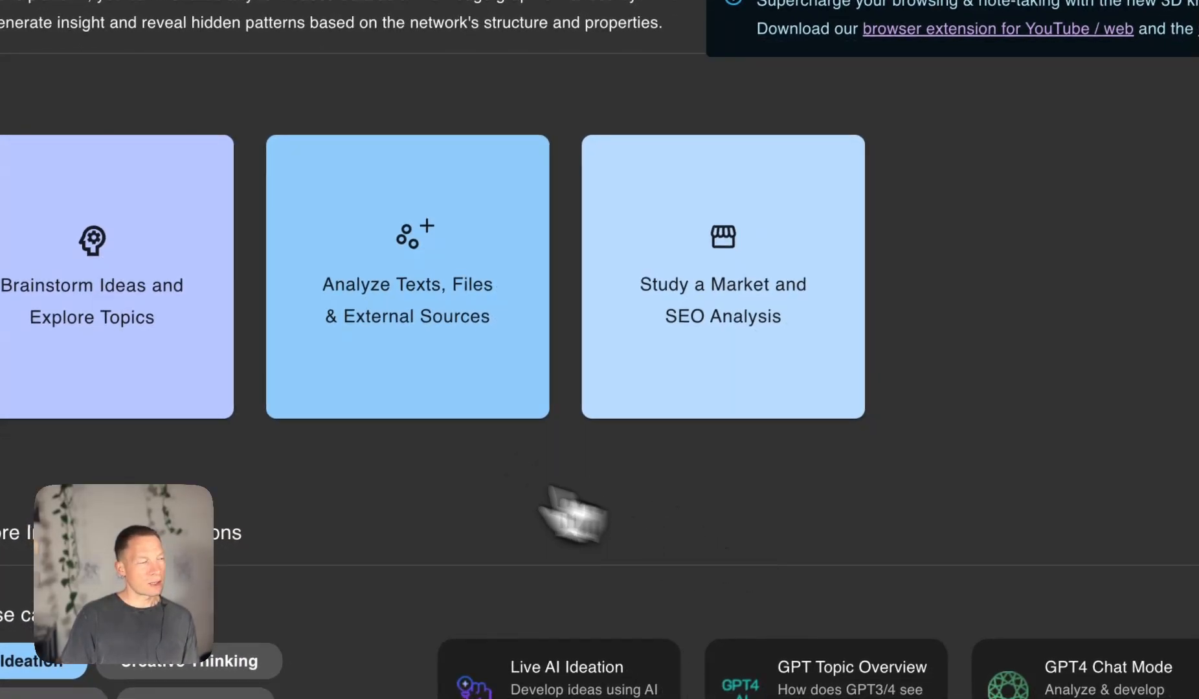
- Look at the file upload option for analyzing texts, files and external sources, and close the import wizard
{"action": "left_click", "coordinate": [490, 322]}
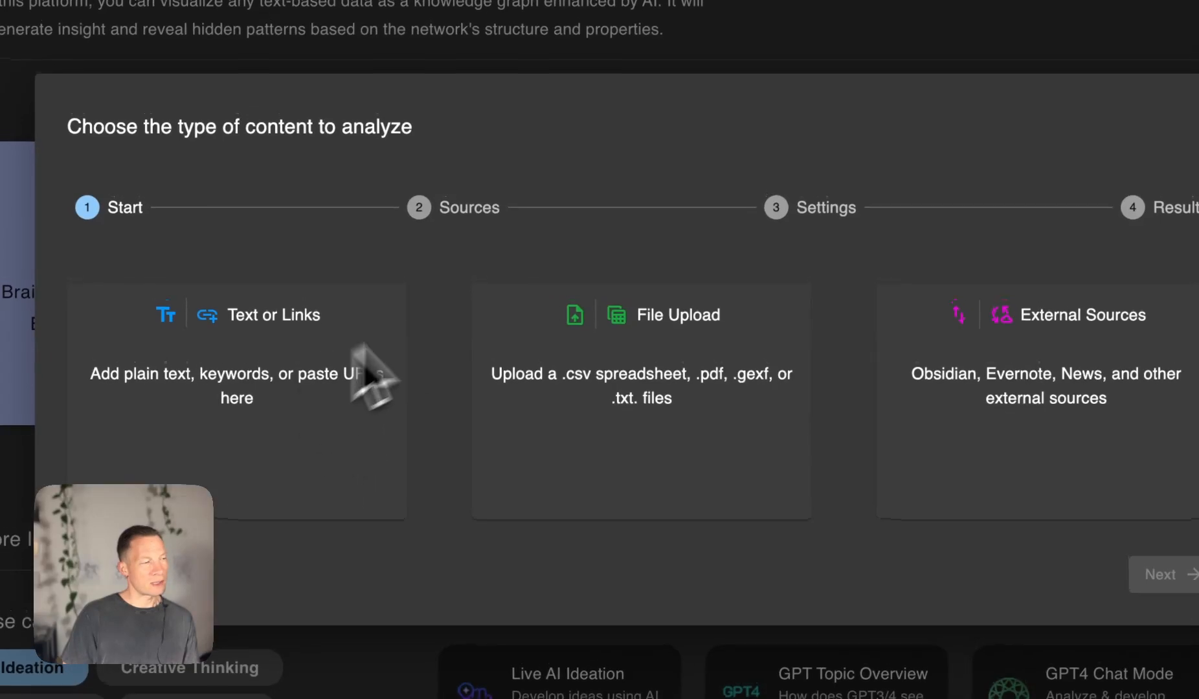
{"action": "left_click", "coordinate": [673, 360]}
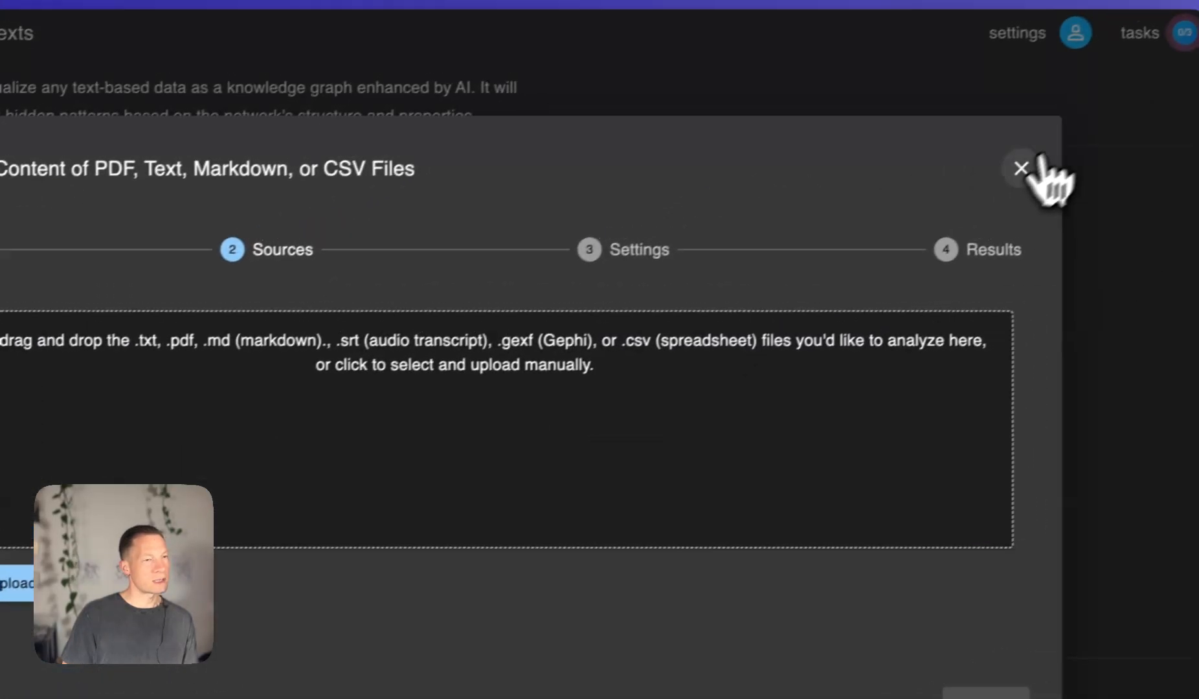
{"action": "left_click", "coordinate": [1028, 166]}
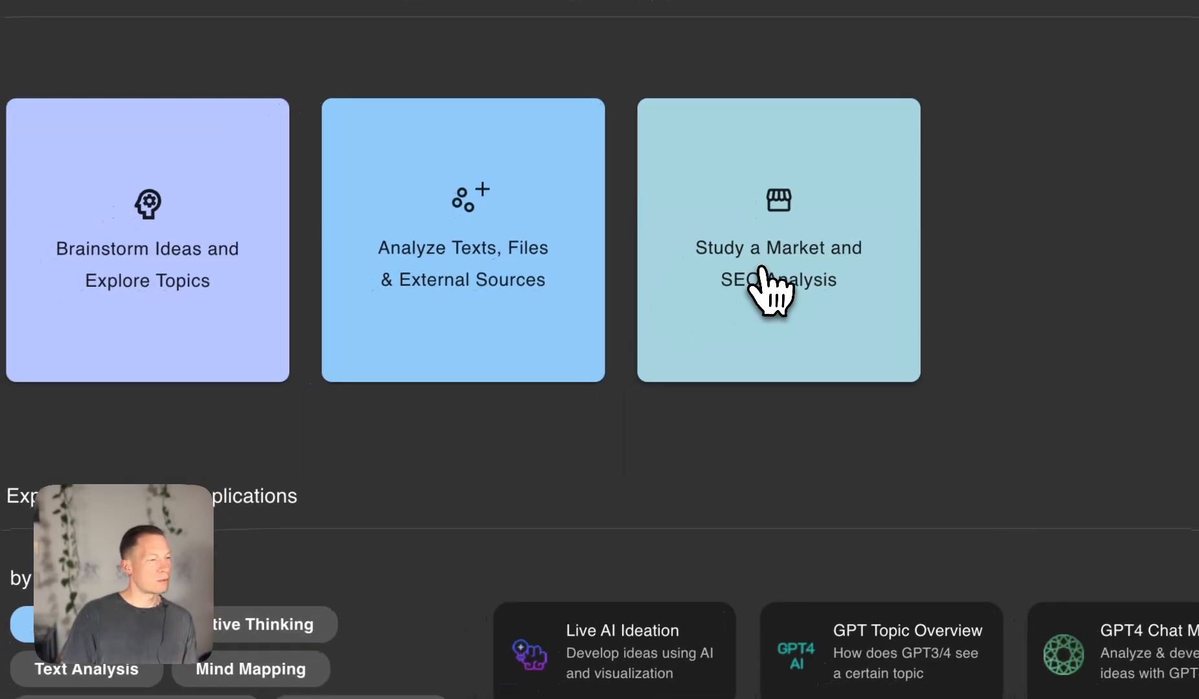
- Look at the Informational Supply and Informational Demand data sources for market and SEO analysis, and close the wizard
{"action": "left_click", "coordinate": [720, 312]}
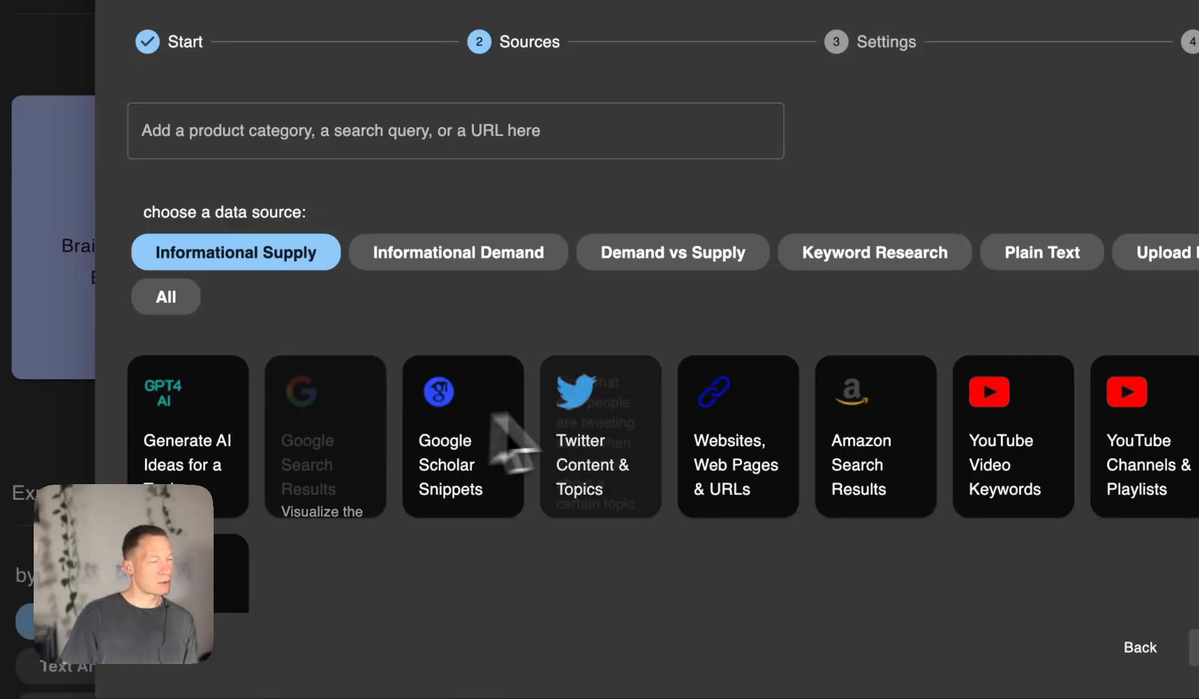
{"action": "left_click", "coordinate": [446, 255]}
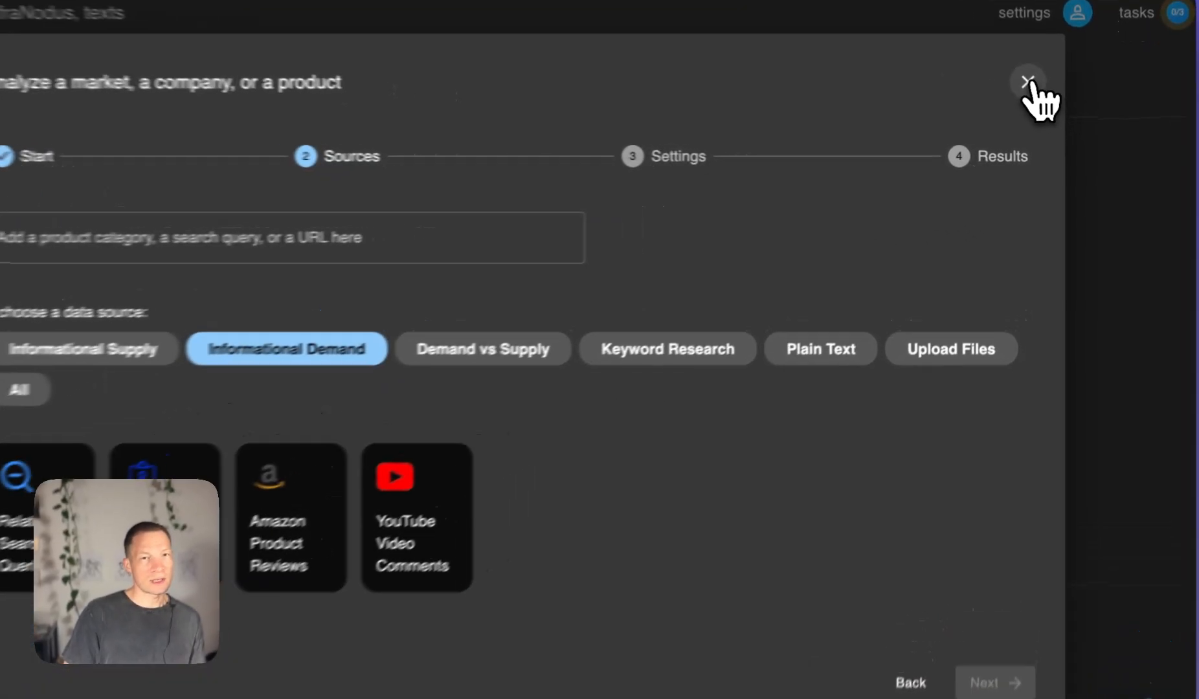
{"action": "left_click", "coordinate": [1038, 96]}
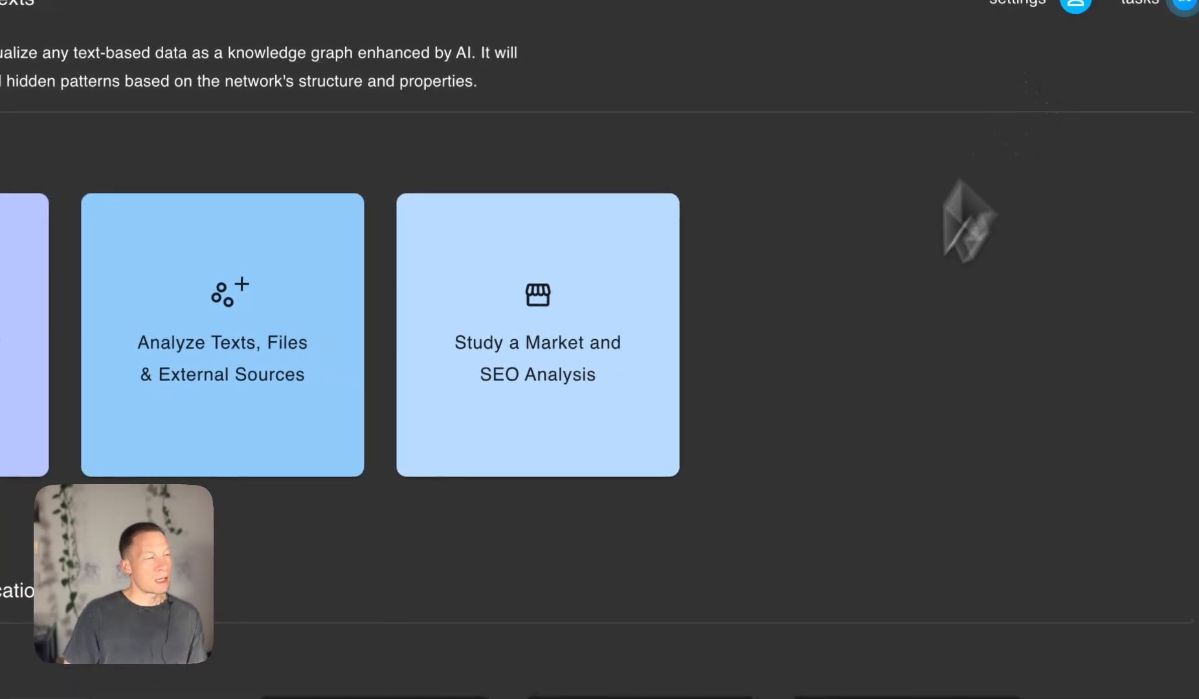